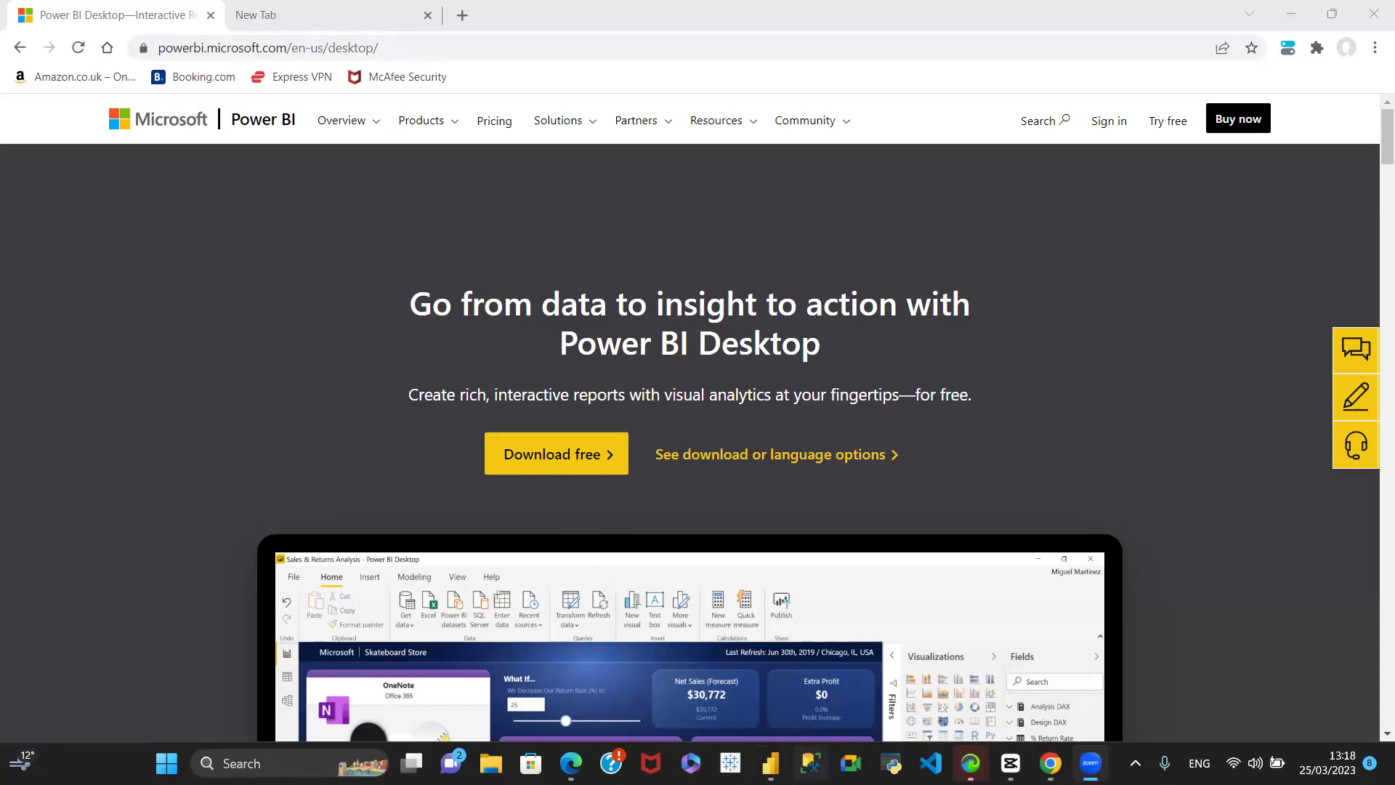
Step: Switch to Power BI Desktop and dismiss the From Web import dialog without entering a URL
{"action": "mouse_move", "coordinate": [770, 763]}
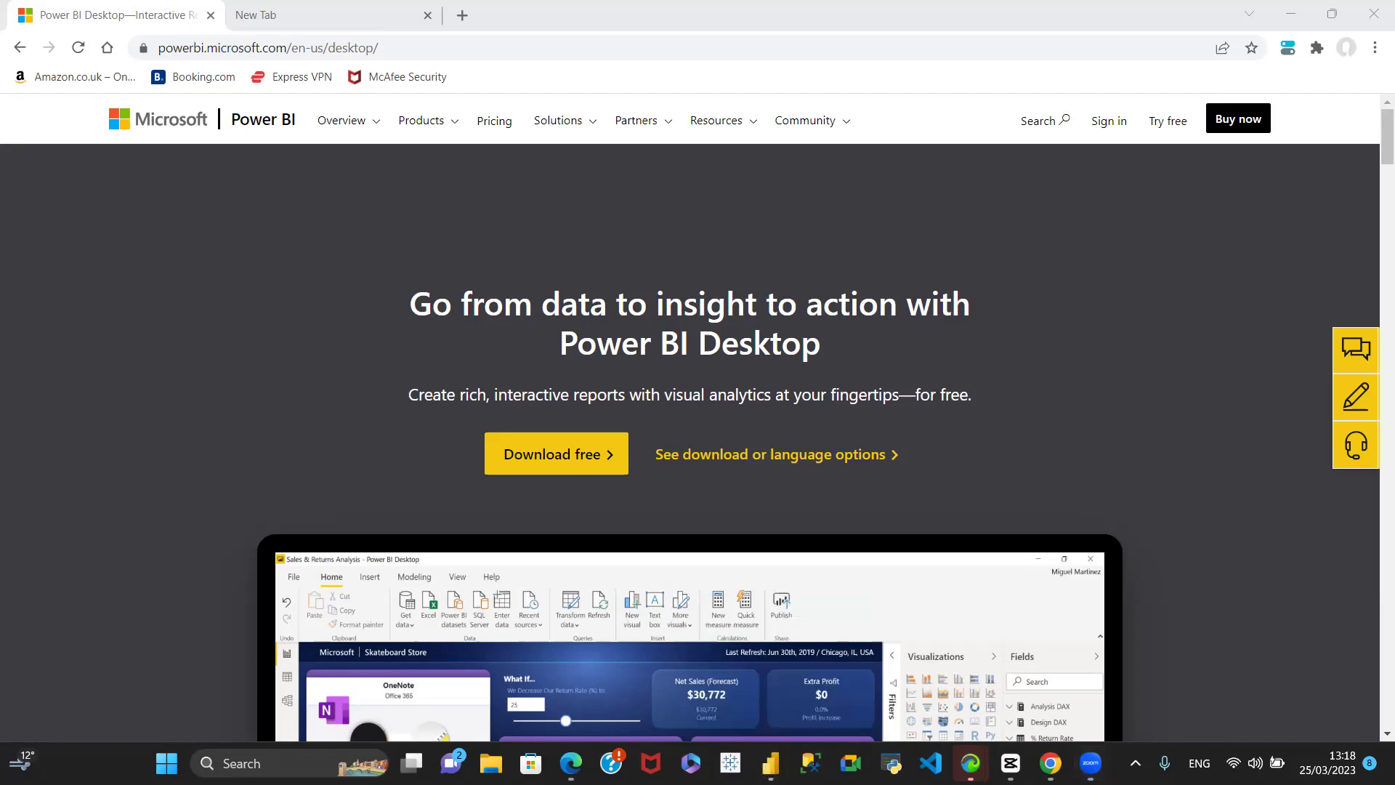
{"action": "left_click", "coordinate": [770, 763]}
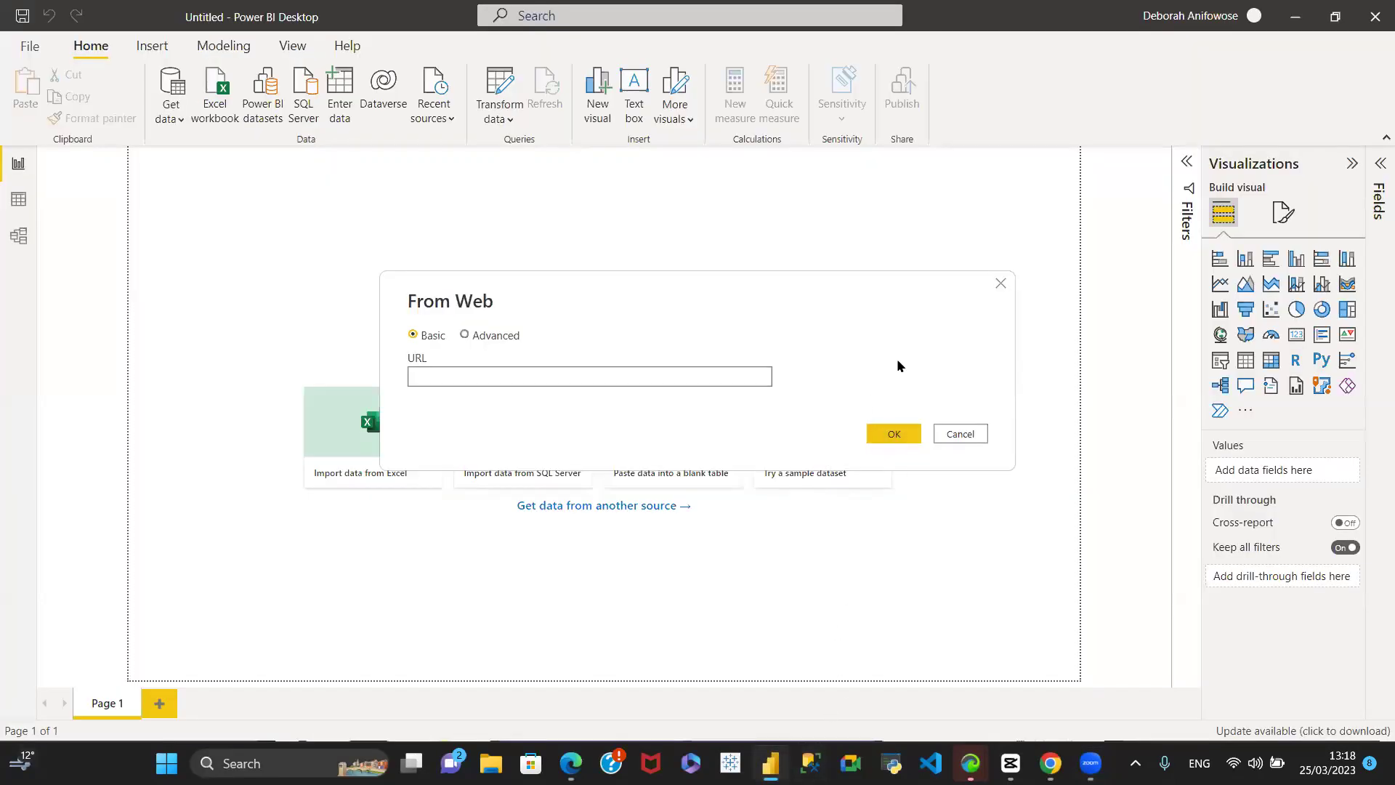
{"action": "left_click", "coordinate": [961, 434]}
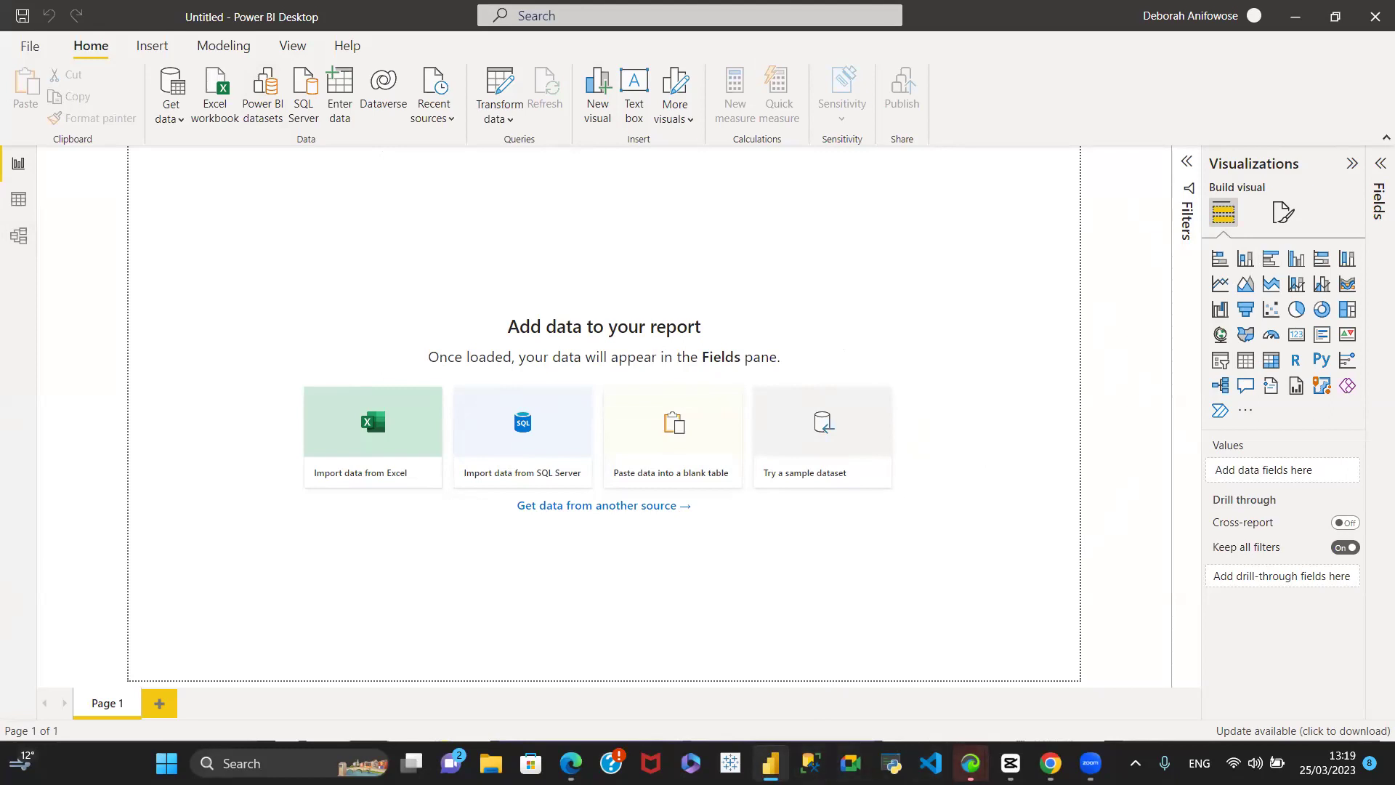
Step: Add a blank stacked bar chart to the report page and delete it
{"action": "mouse_move", "coordinate": [770, 763]}
{"action": "left_click", "coordinate": [1220, 260]}
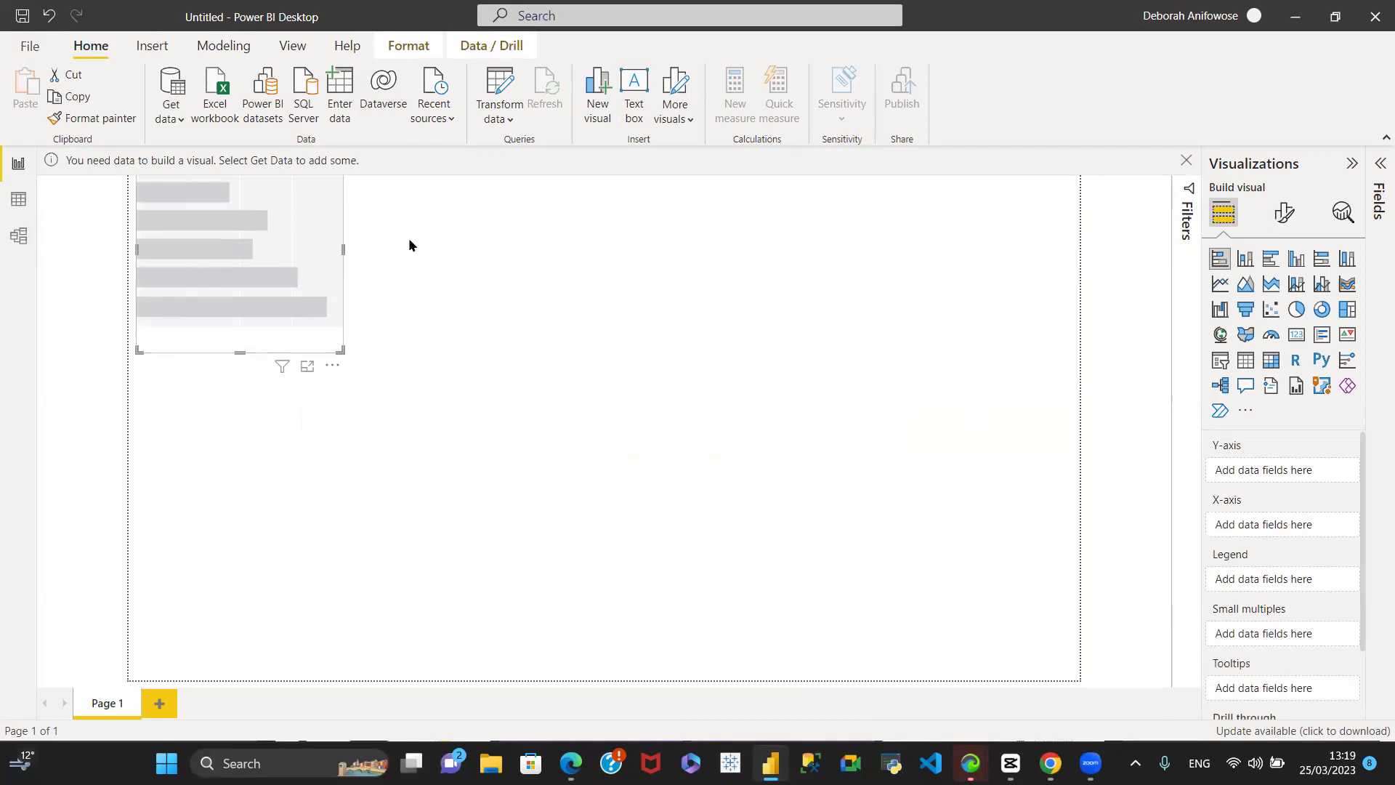
{"action": "left_click_drag", "start_coordinate": [260, 190], "coordinate": [342, 363]}
{"action": "key", "text": "Delete"}
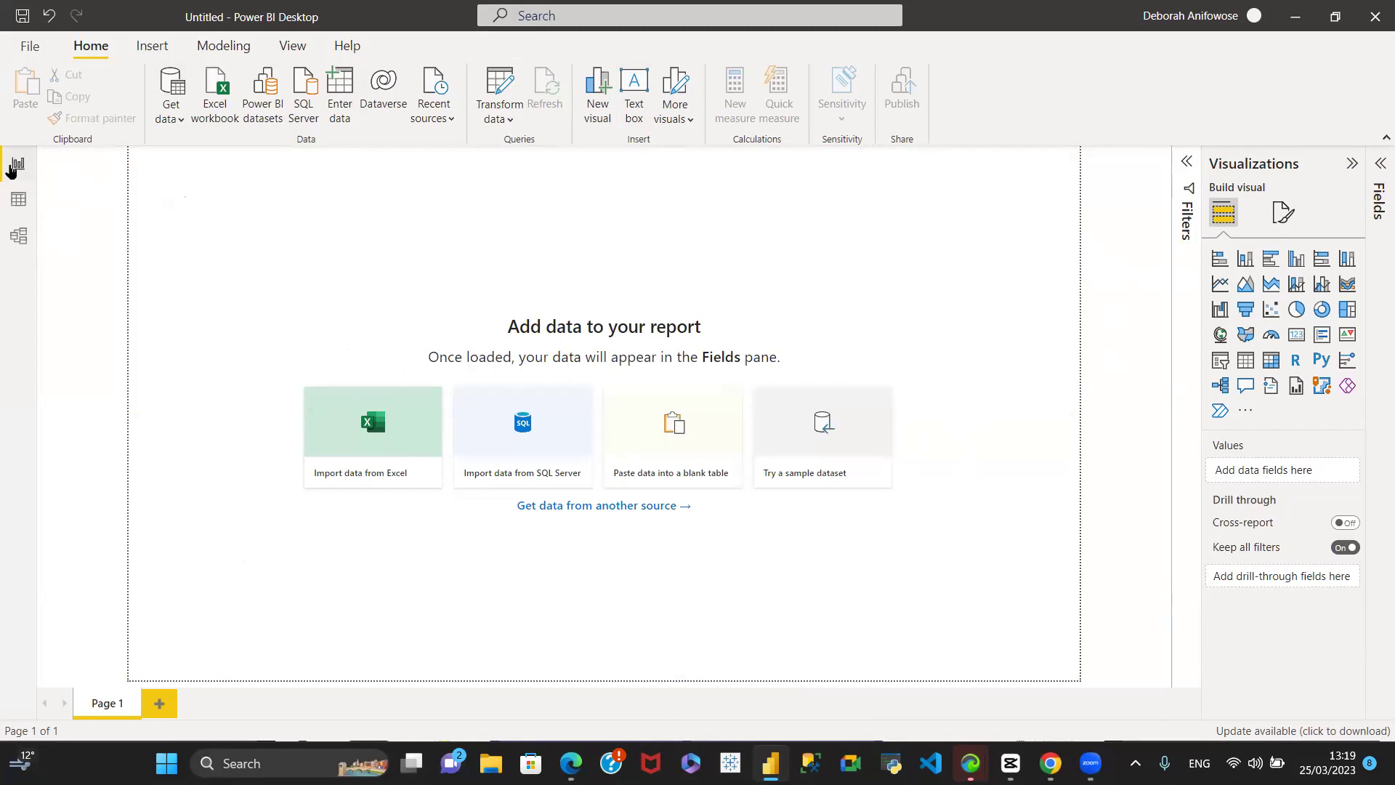
Step: Look through the Report, Data and Model views, ending in the Report view
{"action": "left_click", "coordinate": [19, 166]}
{"action": "left_click", "coordinate": [18, 206]}
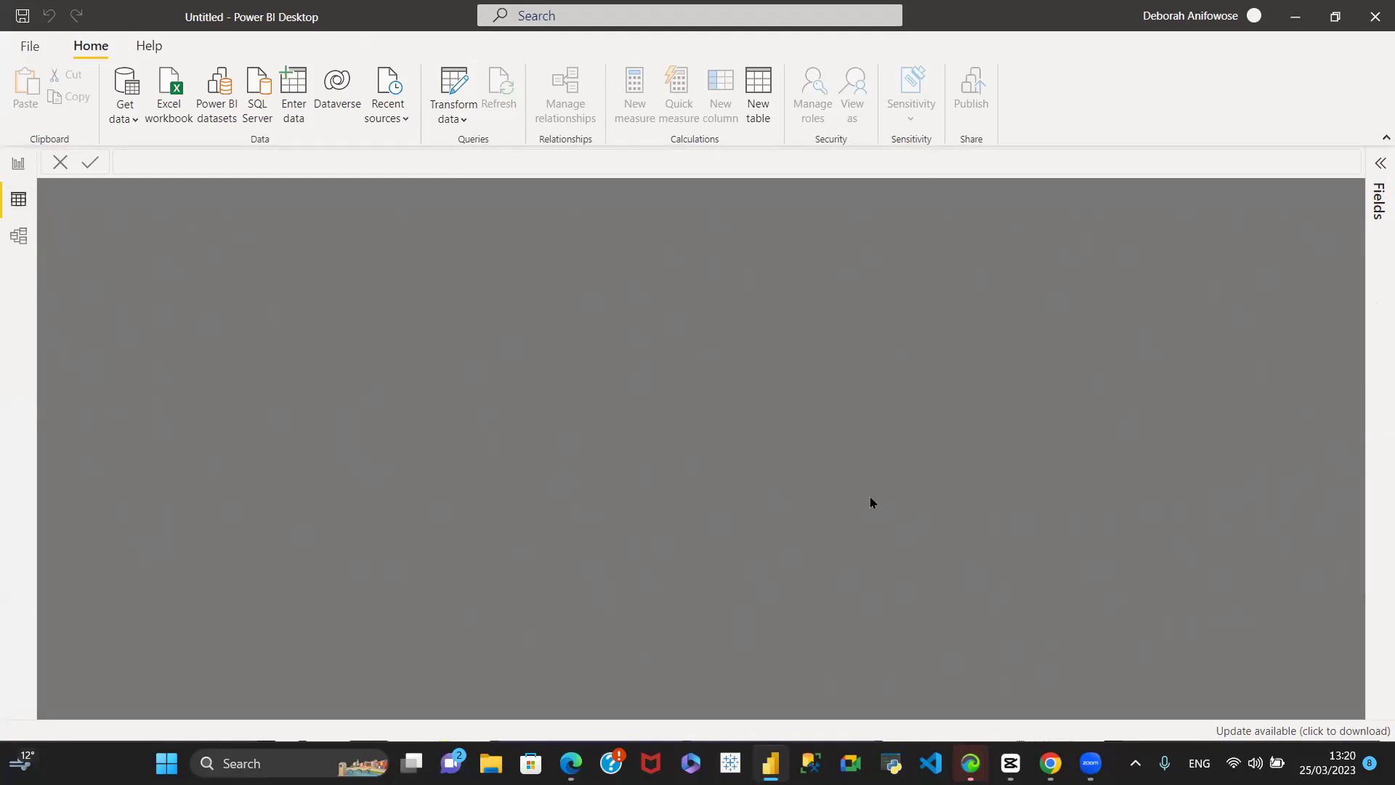
{"action": "left_click", "coordinate": [16, 240]}
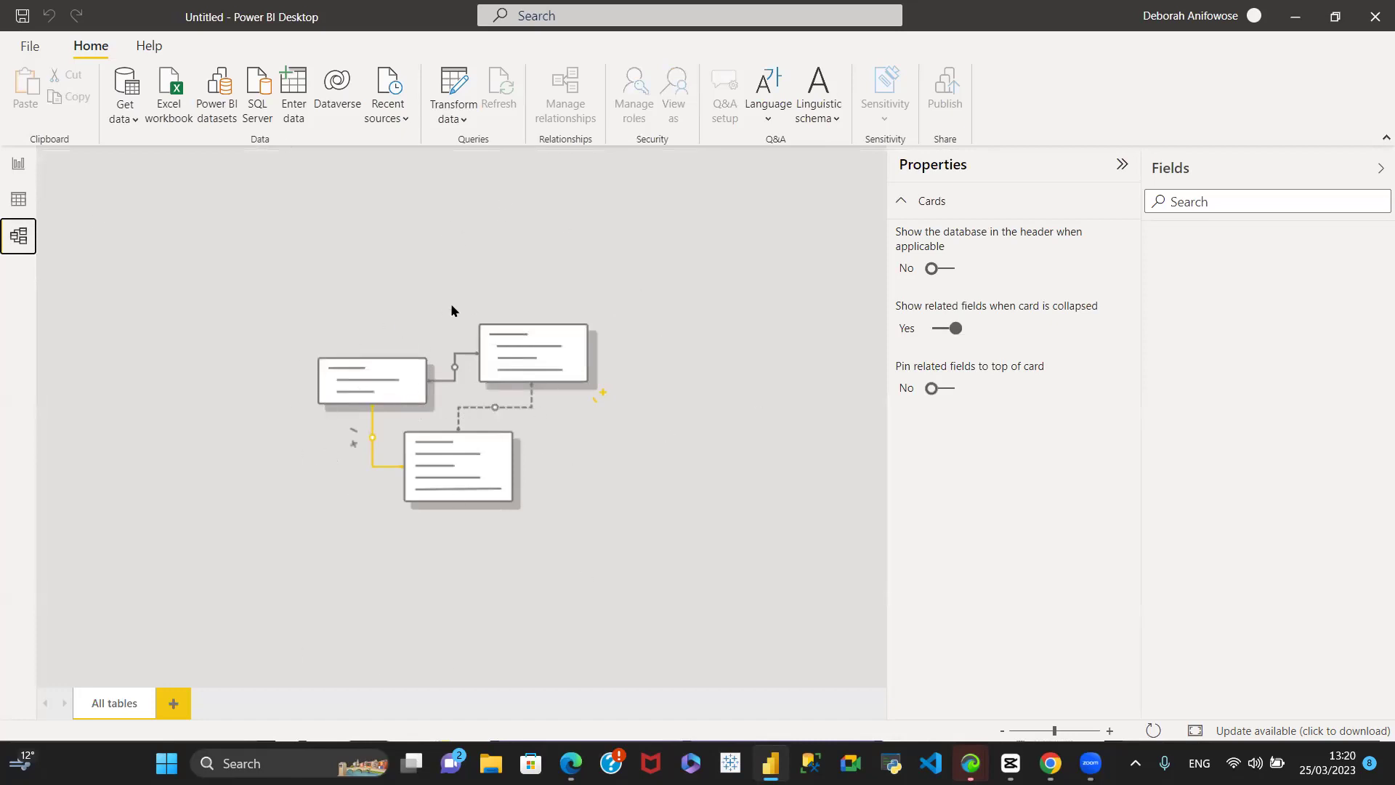
{"action": "left_click", "coordinate": [12, 164]}
{"action": "left_click", "coordinate": [16, 202]}
{"action": "left_click", "coordinate": [16, 166]}
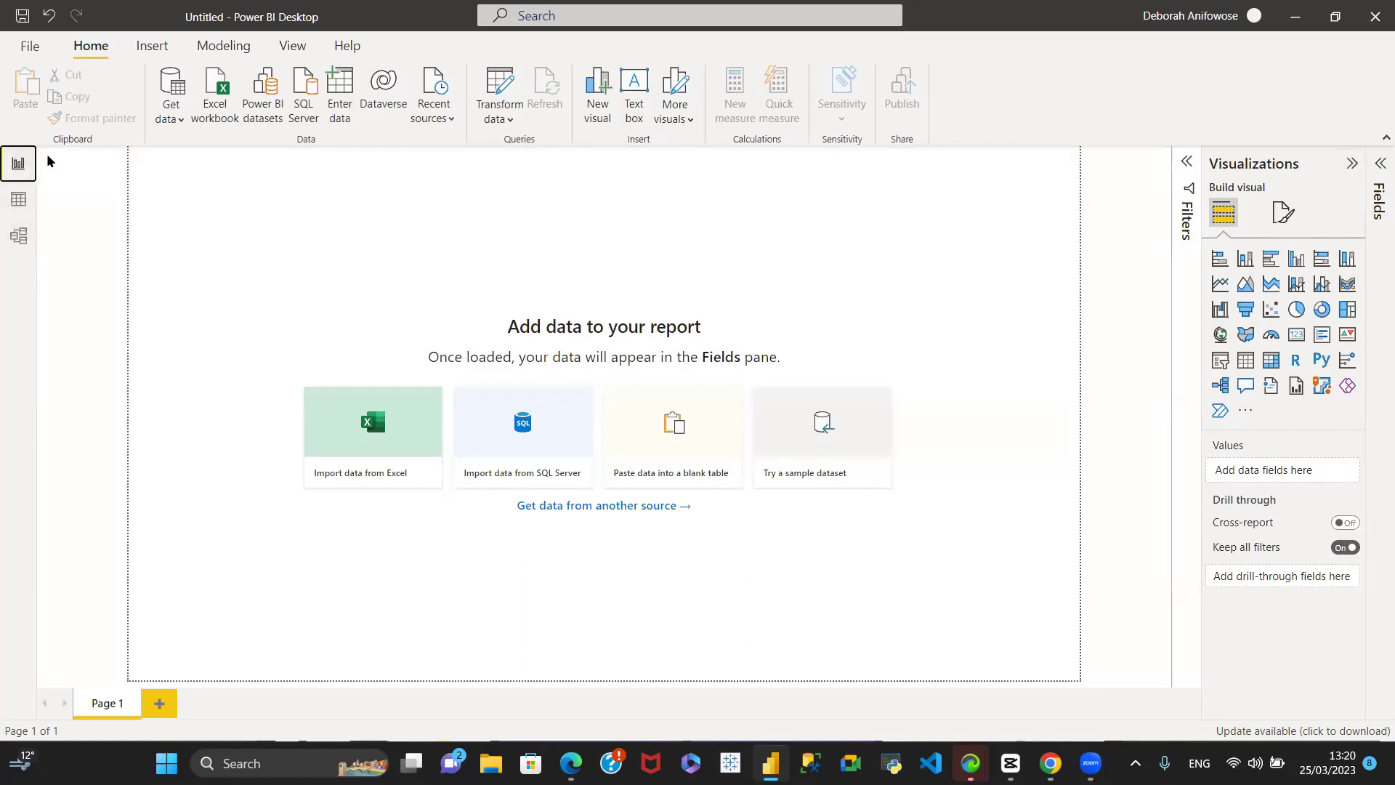
Step: Examine the global Data Load settings and the list of global and current-file categories in Options, and close them unchanged
{"action": "left_click", "coordinate": [29, 48]}
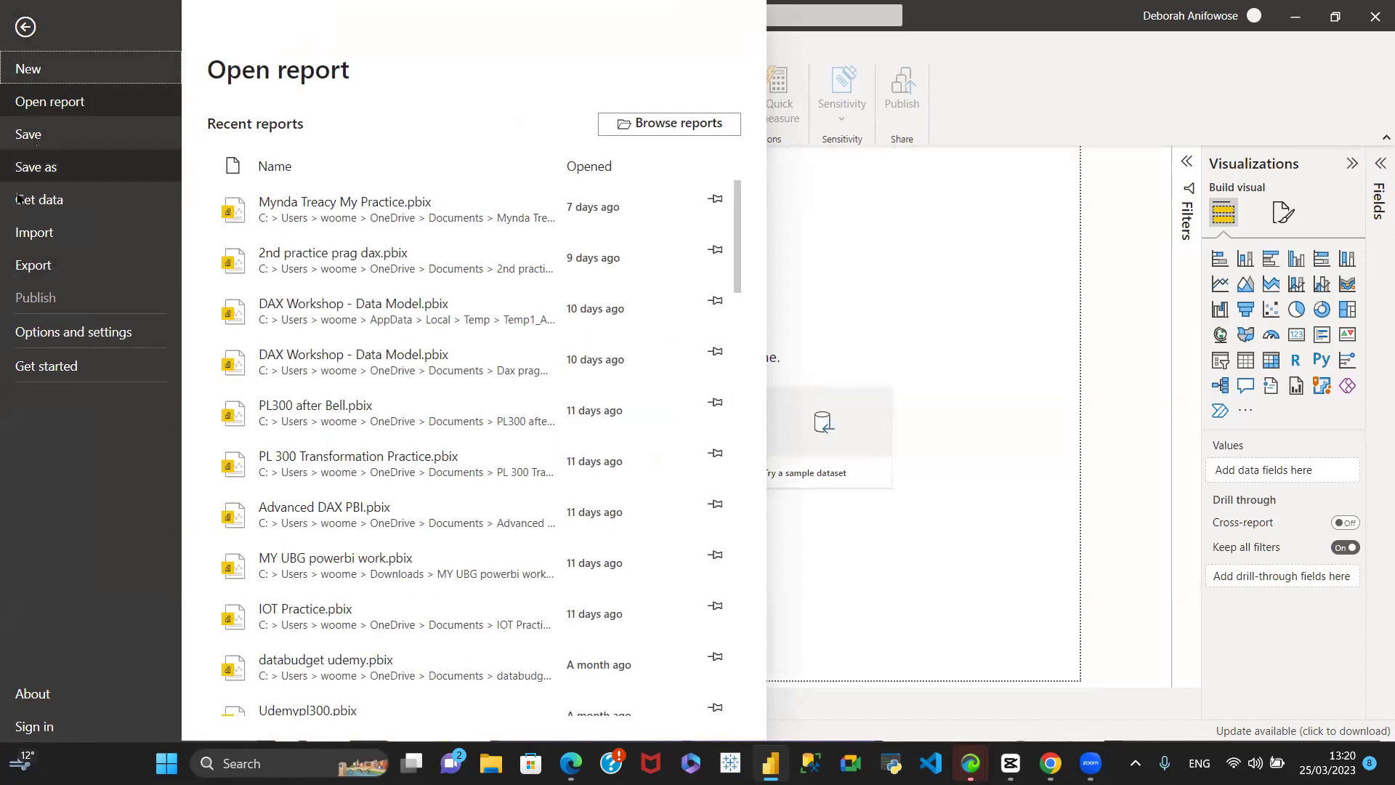
{"action": "left_click", "coordinate": [26, 333]}
{"action": "left_click", "coordinate": [249, 116]}
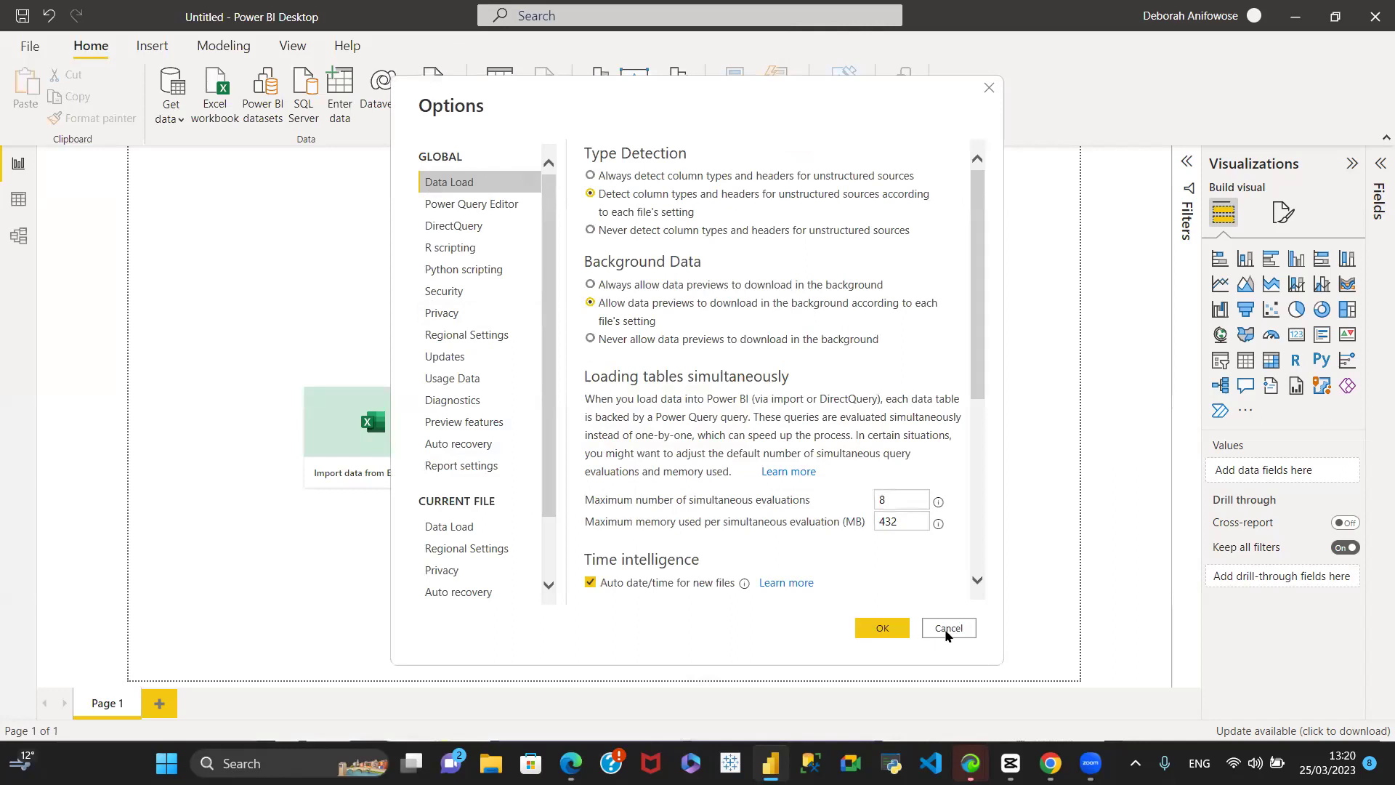
{"action": "scroll", "coordinate": [841, 280], "scroll_direction": "down", "scroll_amount": 5}
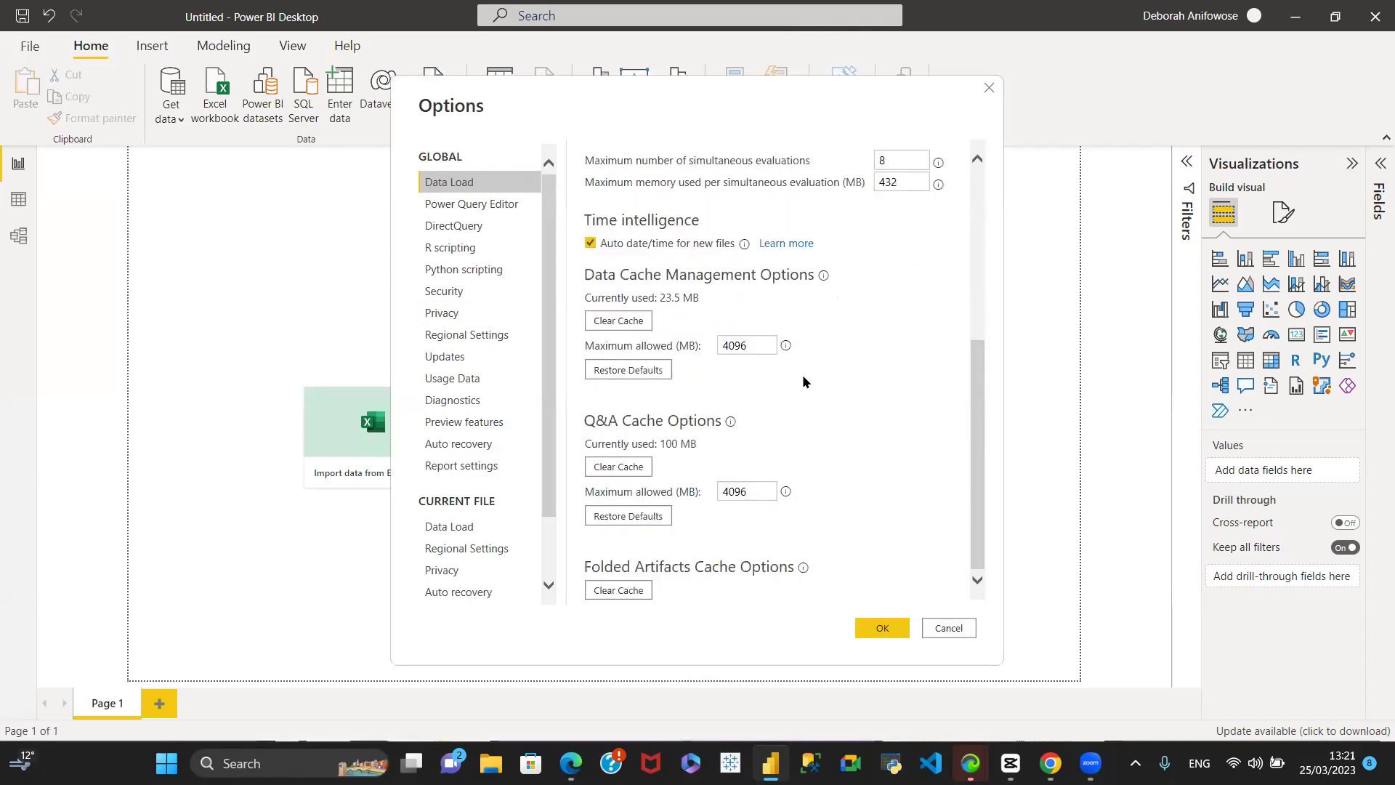
{"action": "scroll", "coordinate": [804, 380], "scroll_direction": "up", "scroll_amount": 4}
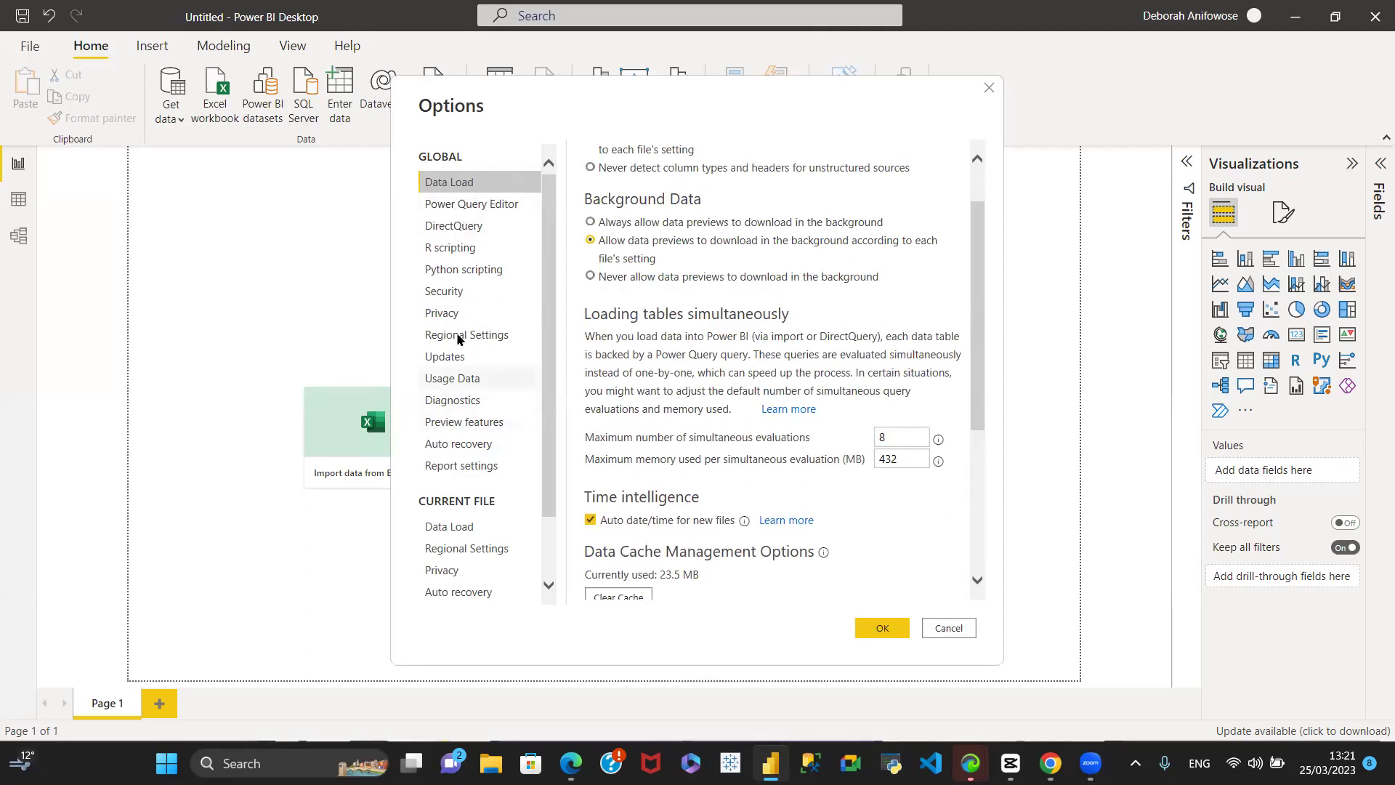
{"action": "scroll", "coordinate": [445, 479], "scroll_direction": "down", "scroll_amount": 2}
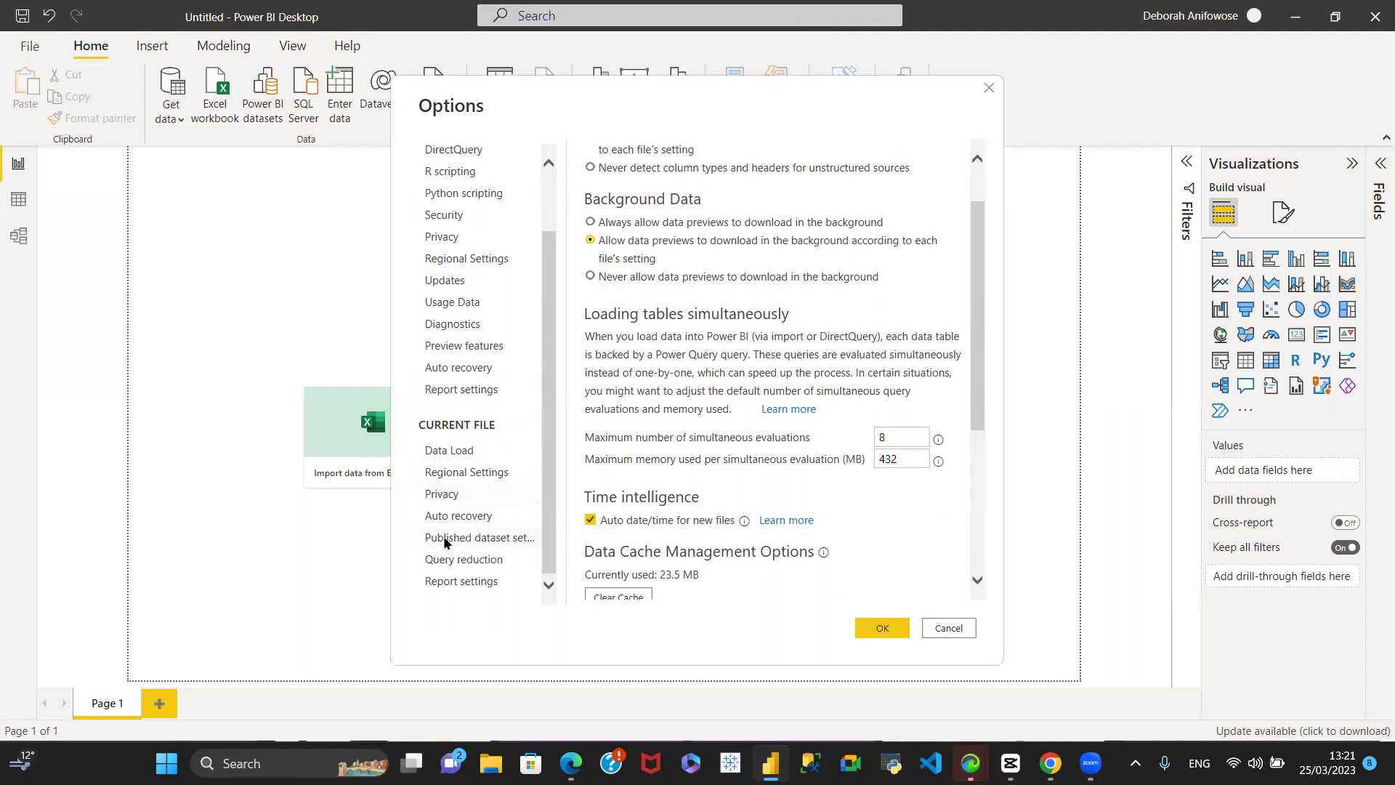
{"action": "scroll", "coordinate": [442, 508], "scroll_direction": "up", "scroll_amount": 2}
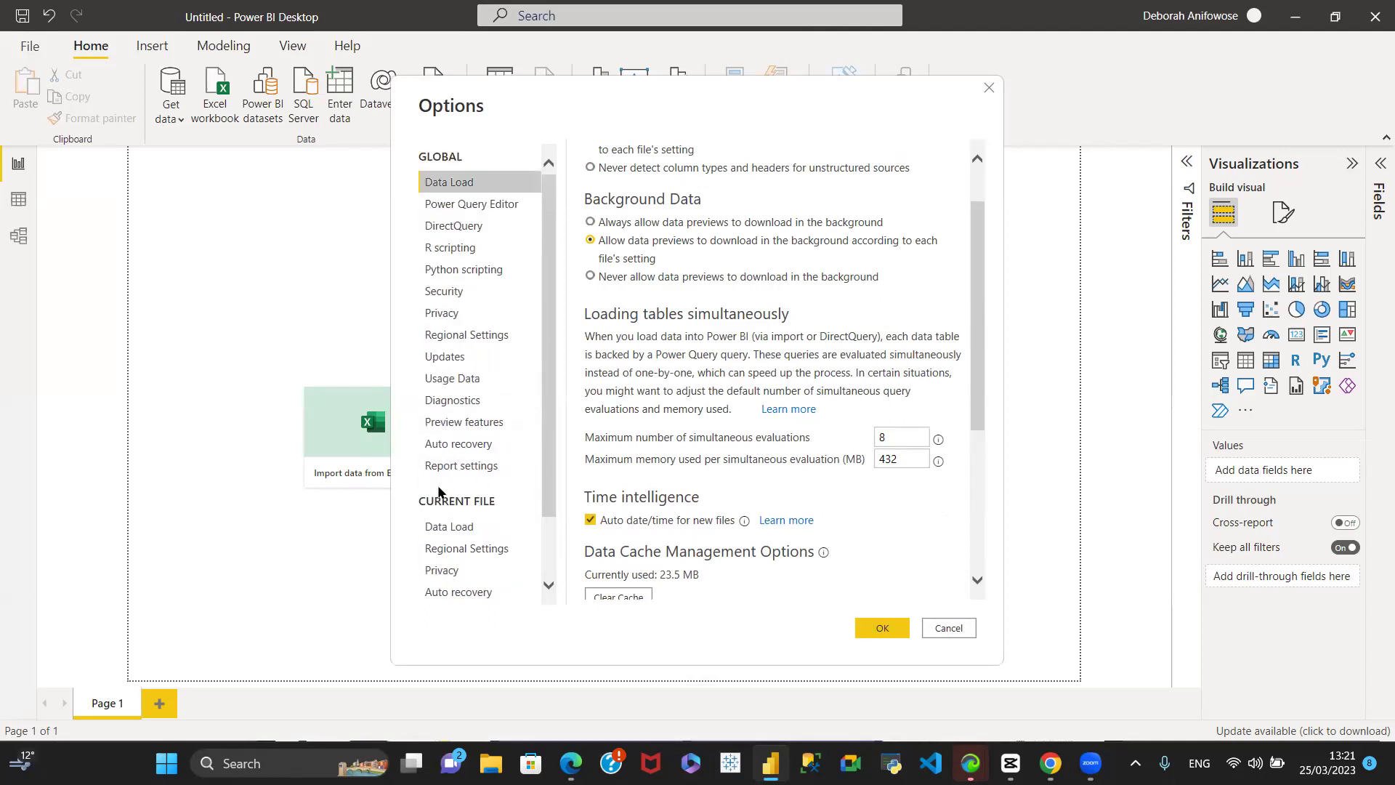
{"action": "left_click", "coordinate": [877, 629]}
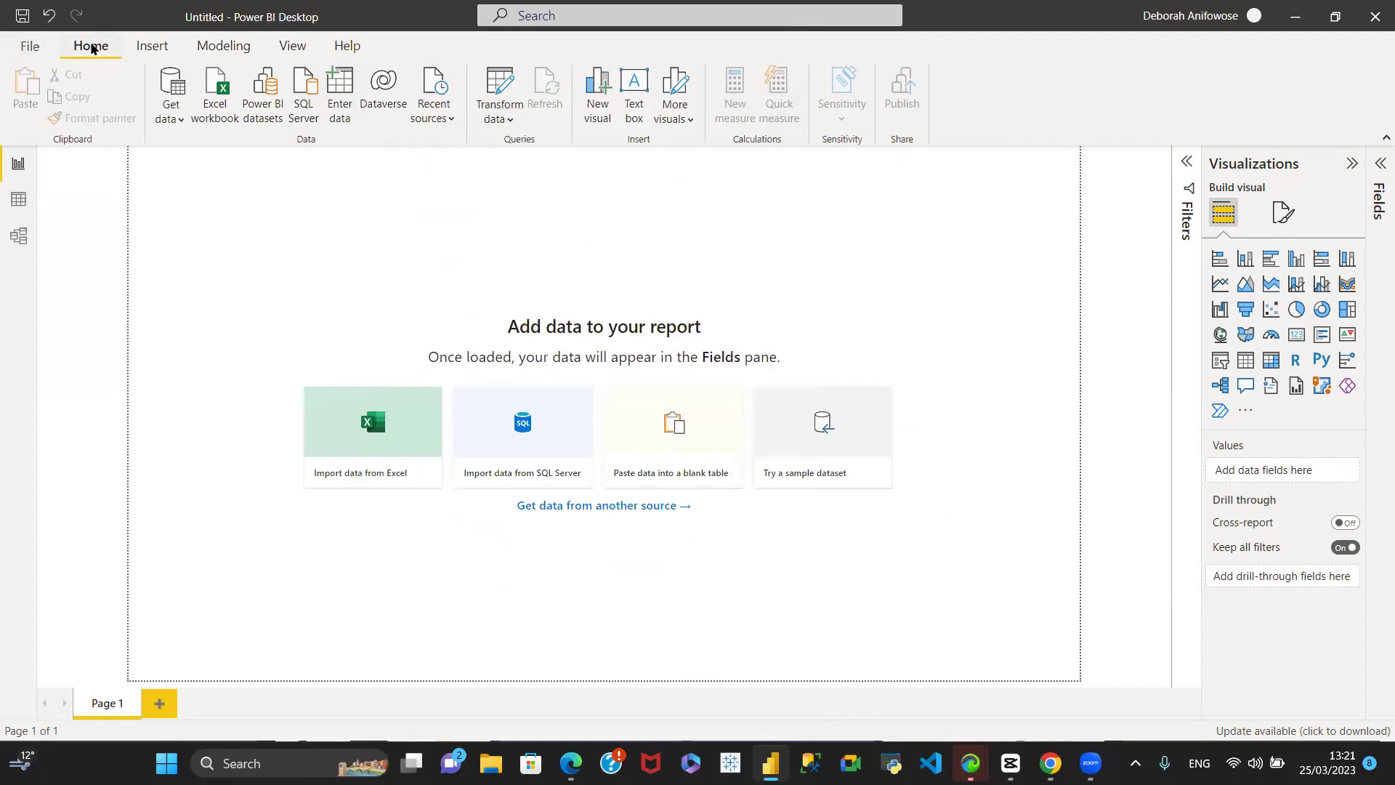
Step: Insert a text box on the report page containing the sample text "sdhsxhjcdmj"
{"action": "left_click", "coordinate": [145, 49]}
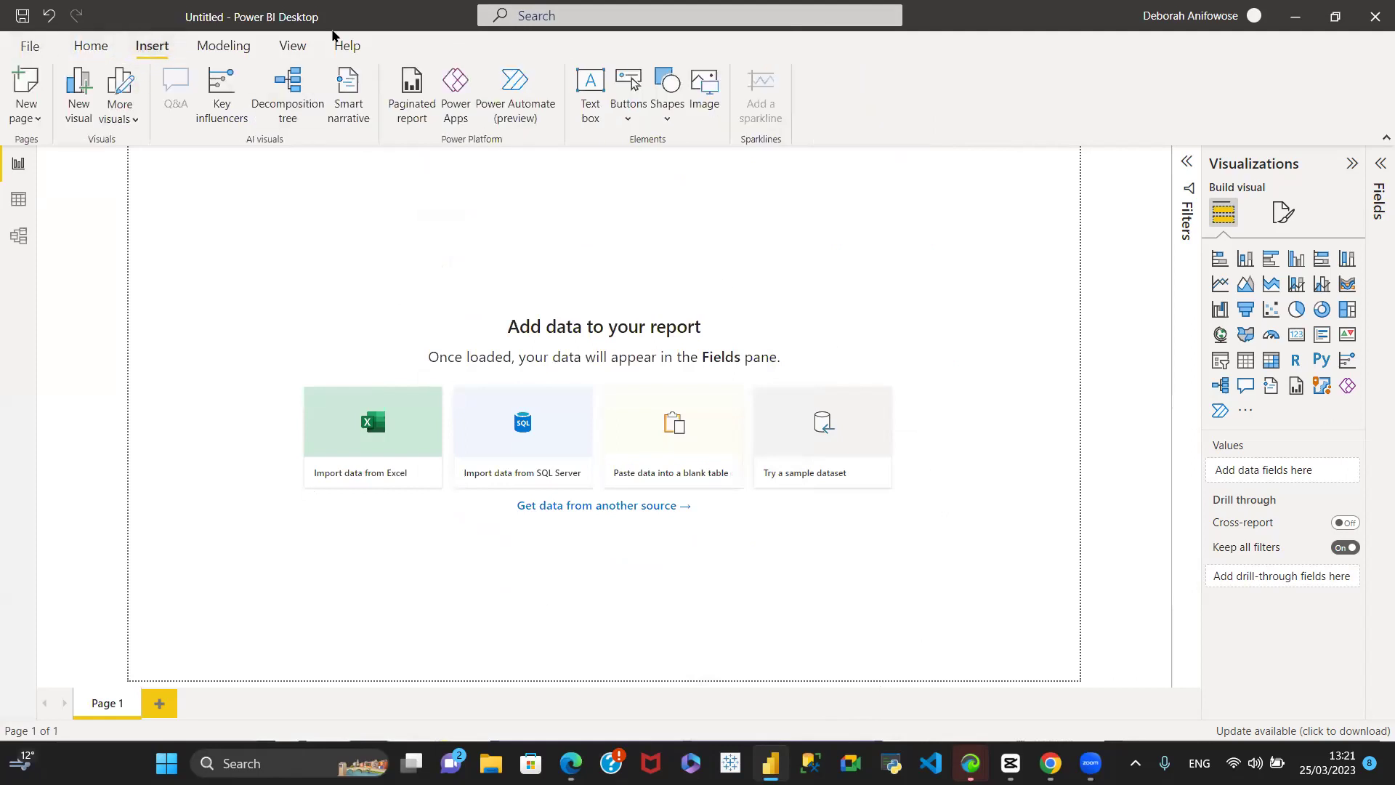
{"action": "left_click", "coordinate": [591, 101]}
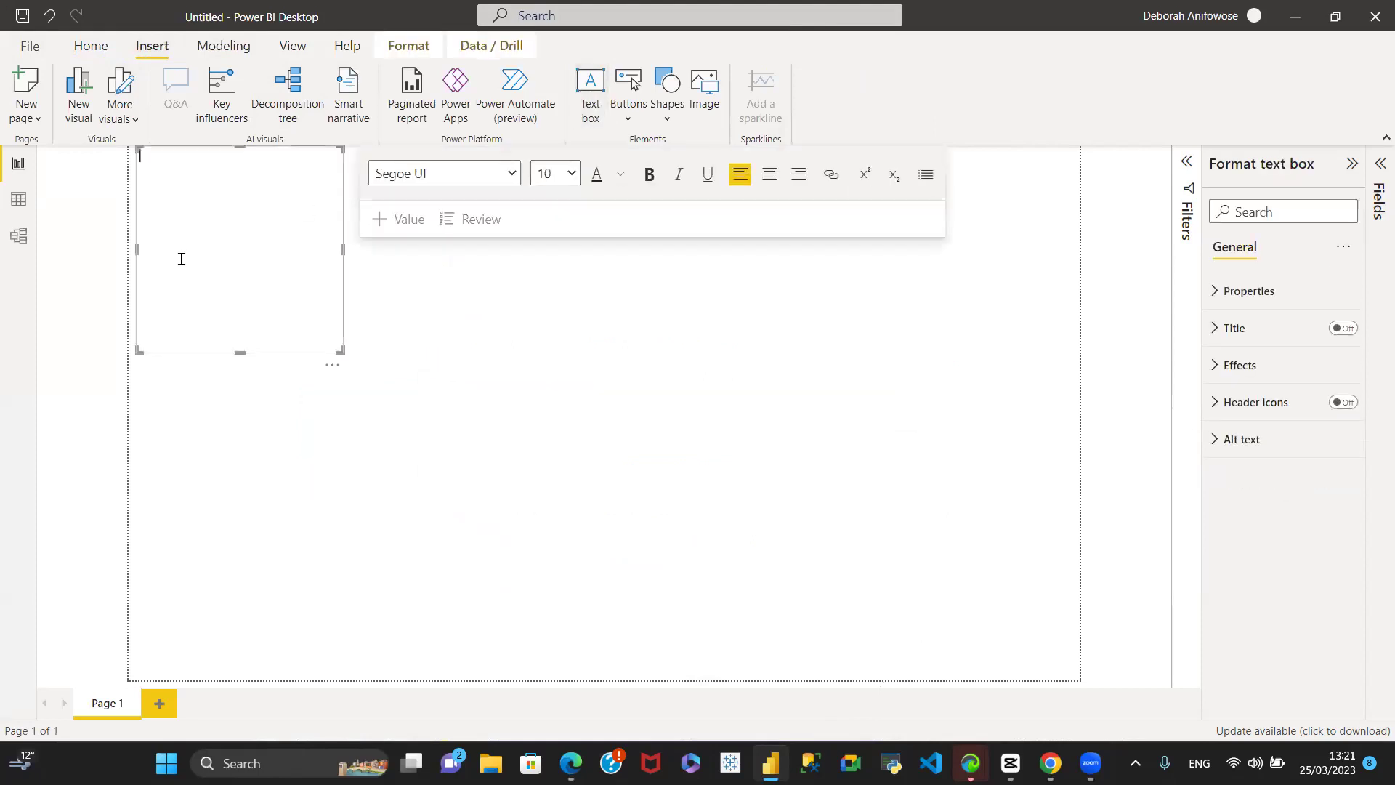
{"action": "type", "text": "sdhsxhjcdmj"}
{"action": "left_click", "coordinate": [443, 277]}
Step: Insert a right arrow button, reposition it below the text box's text, and delete it
{"action": "left_click", "coordinate": [635, 108]}
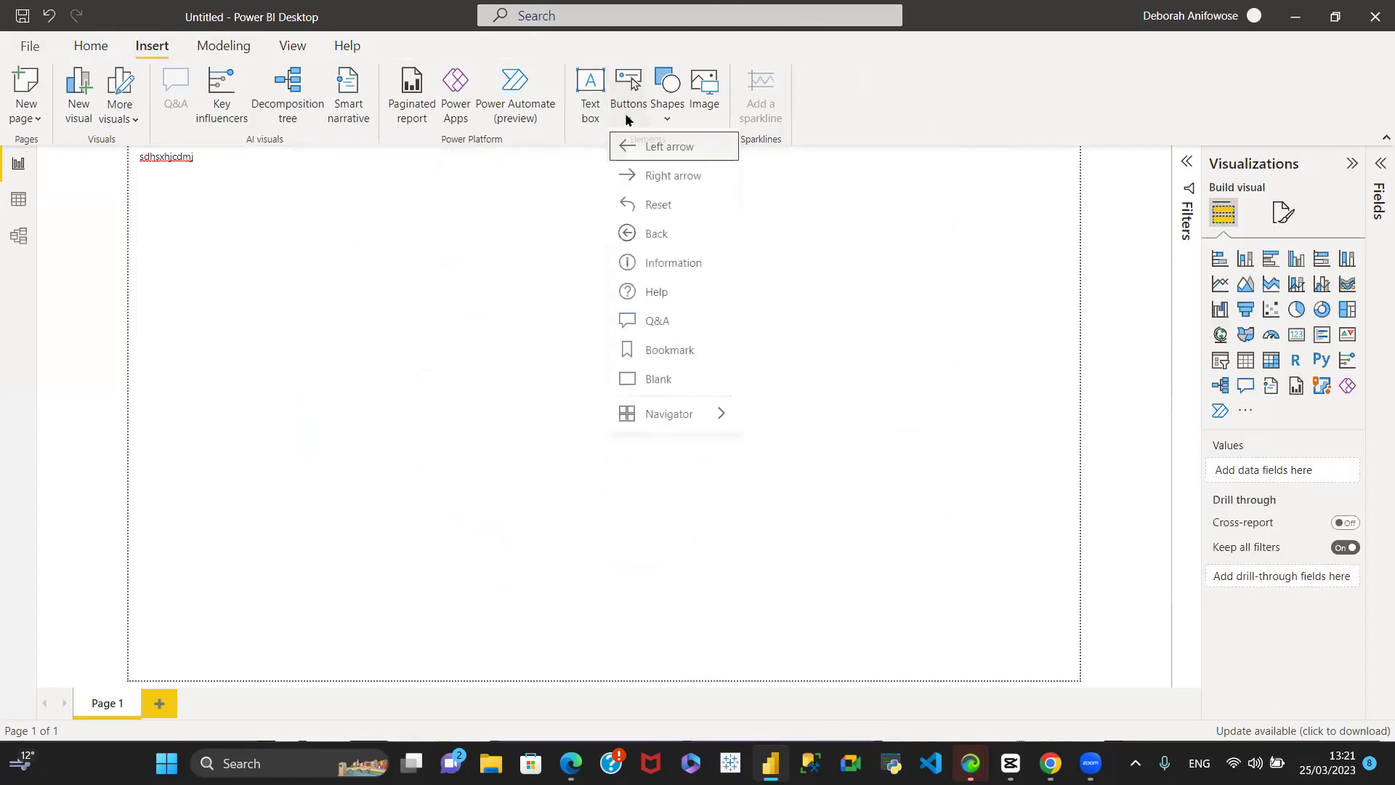
{"action": "left_click", "coordinate": [669, 179]}
{"action": "left_click_drag", "start_coordinate": [143, 163], "coordinate": [310, 284]}
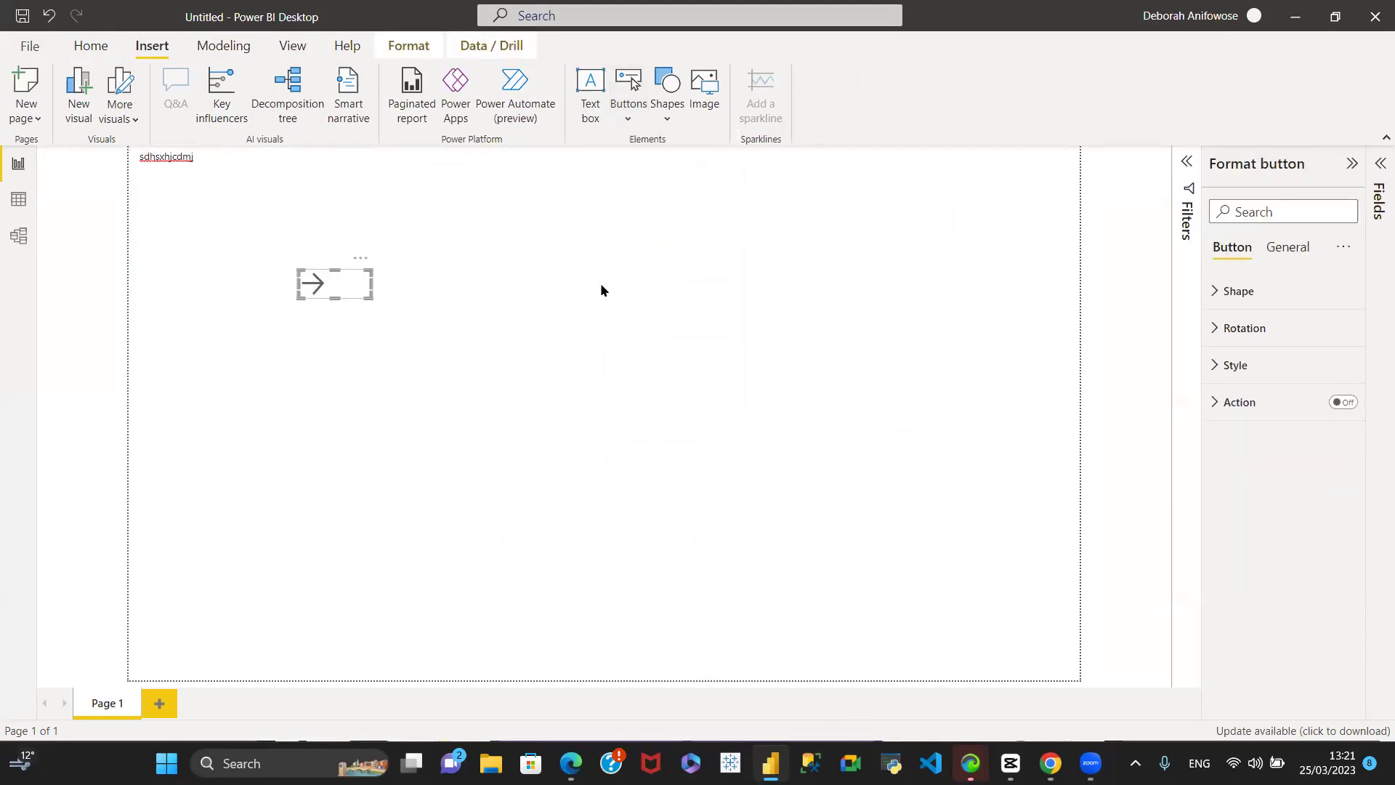
{"action": "key", "text": "Delete"}
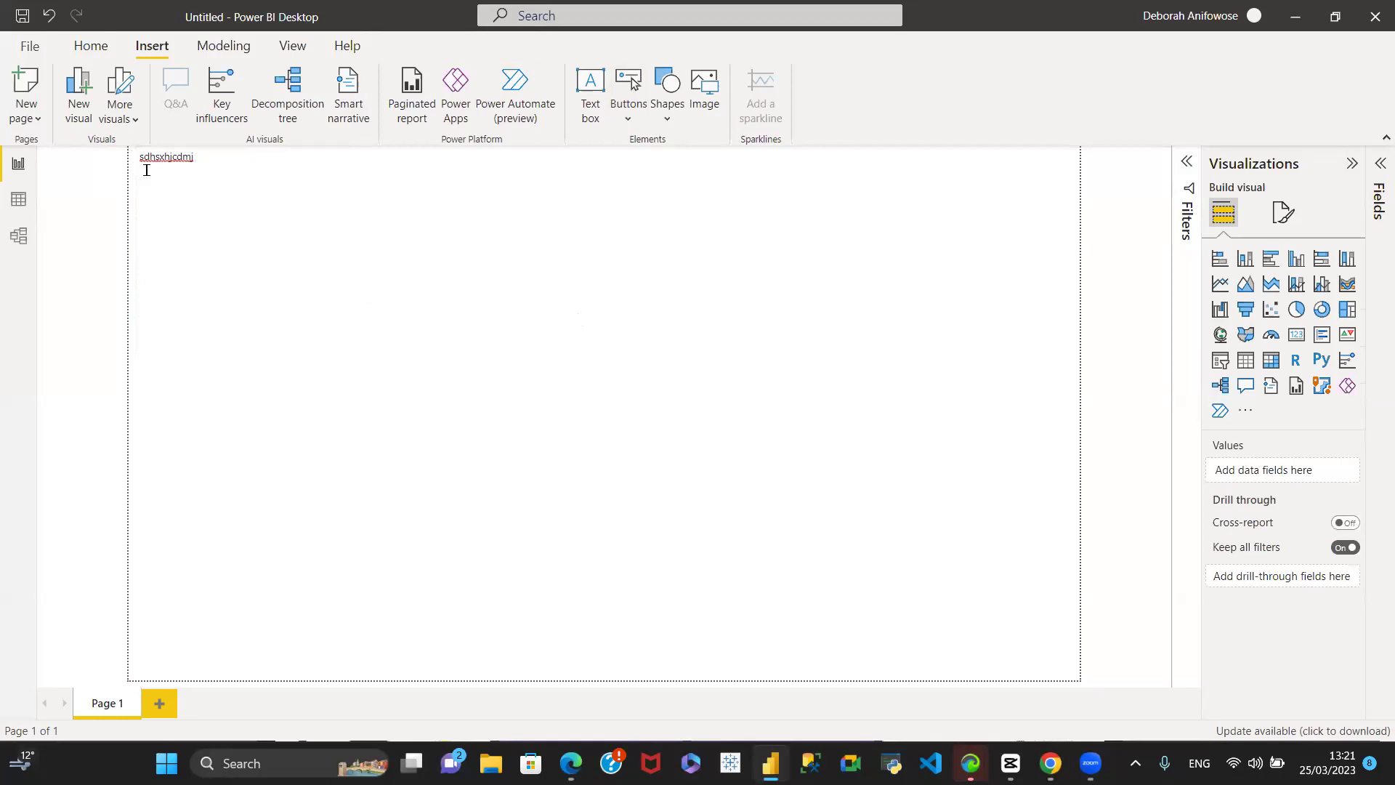
Step: Erase all the sample text from the text box and deselect it
{"action": "left_click", "coordinate": [185, 174]}
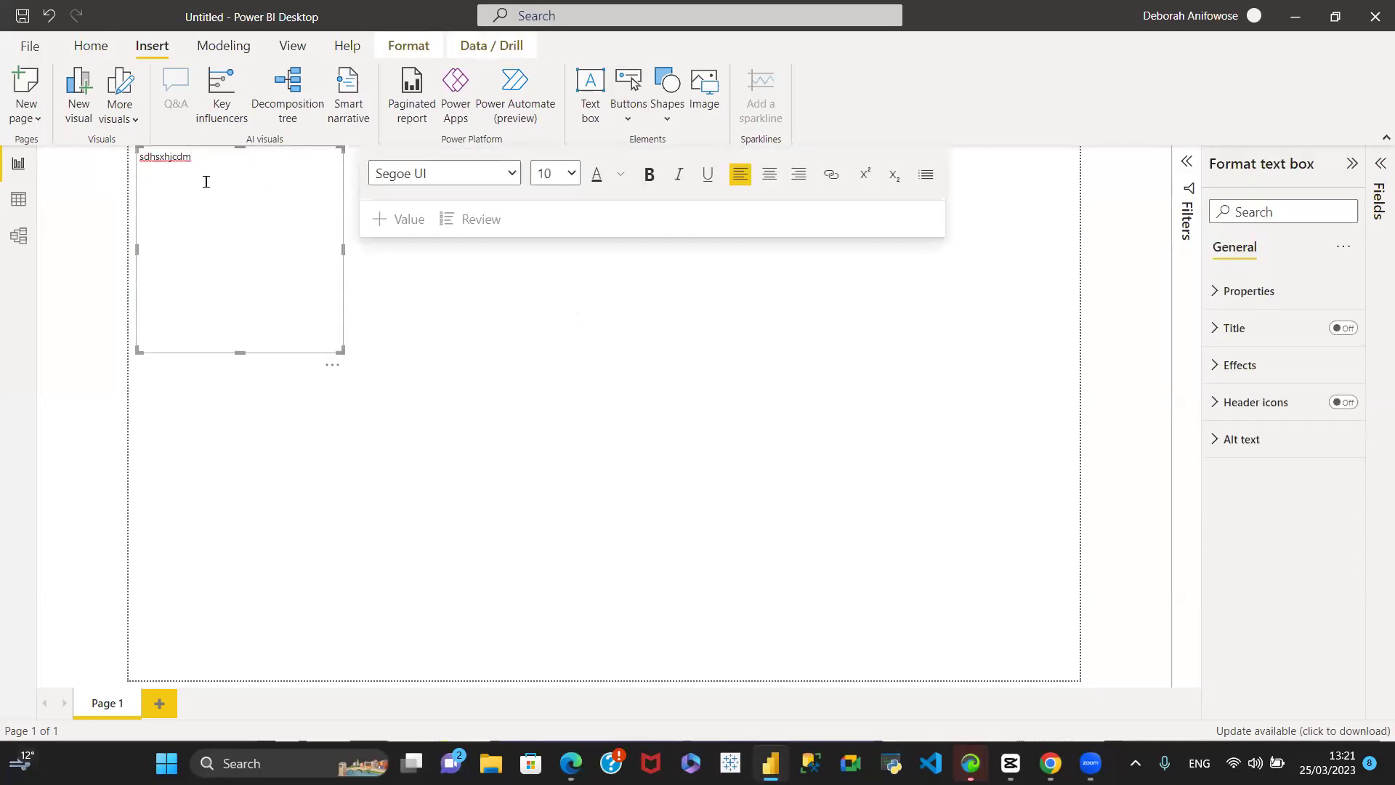
{"action": "key", "text": "BackSpace"}
{"action": "key", "text": "BackSpace"}
{"action": "key", "text": "BackSpace"}
{"action": "key", "text": "BackSpace"}
{"action": "key", "text": "BackSpace"}
{"action": "key", "text": "BackSpace"}
{"action": "key", "text": "BackSpace"}
{"action": "key", "text": "BackSpace"}
{"action": "key", "text": "BackSpace"}
{"action": "key", "text": "BackSpace"}
{"action": "left_click", "coordinate": [701, 321]}
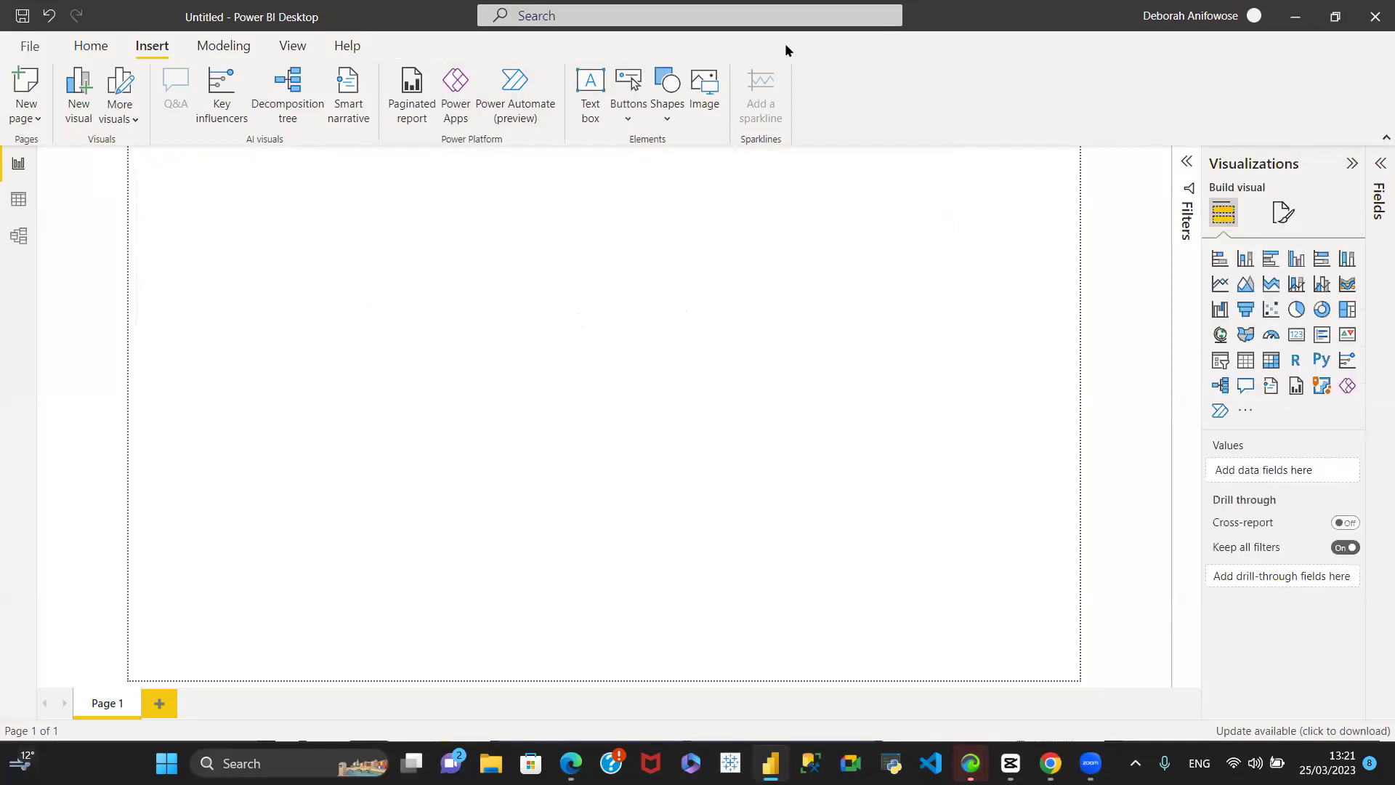
Step: Look over the common data sources and the two ways to start an Excel workbook import, cancelling each file selection
{"action": "left_click", "coordinate": [90, 46]}
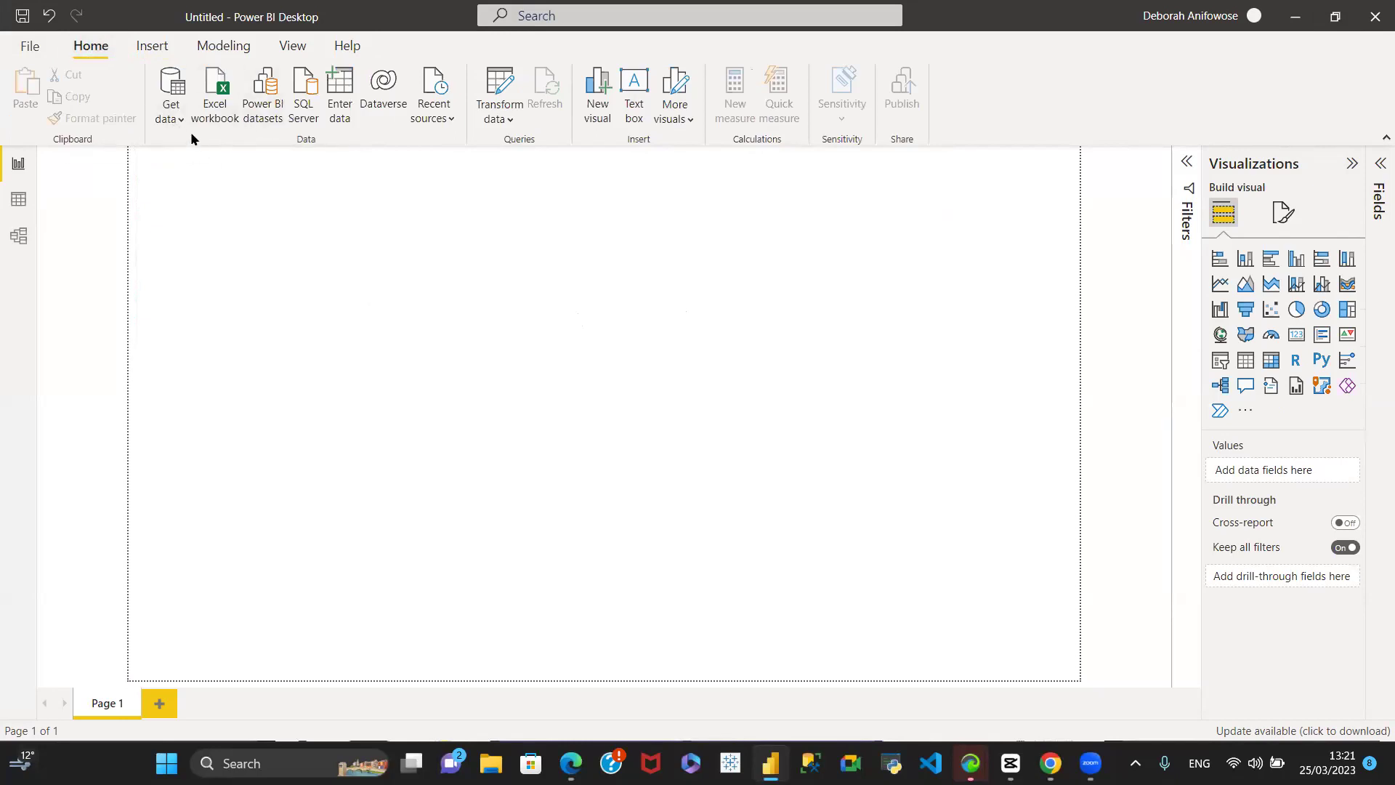
{"action": "left_click", "coordinate": [172, 116]}
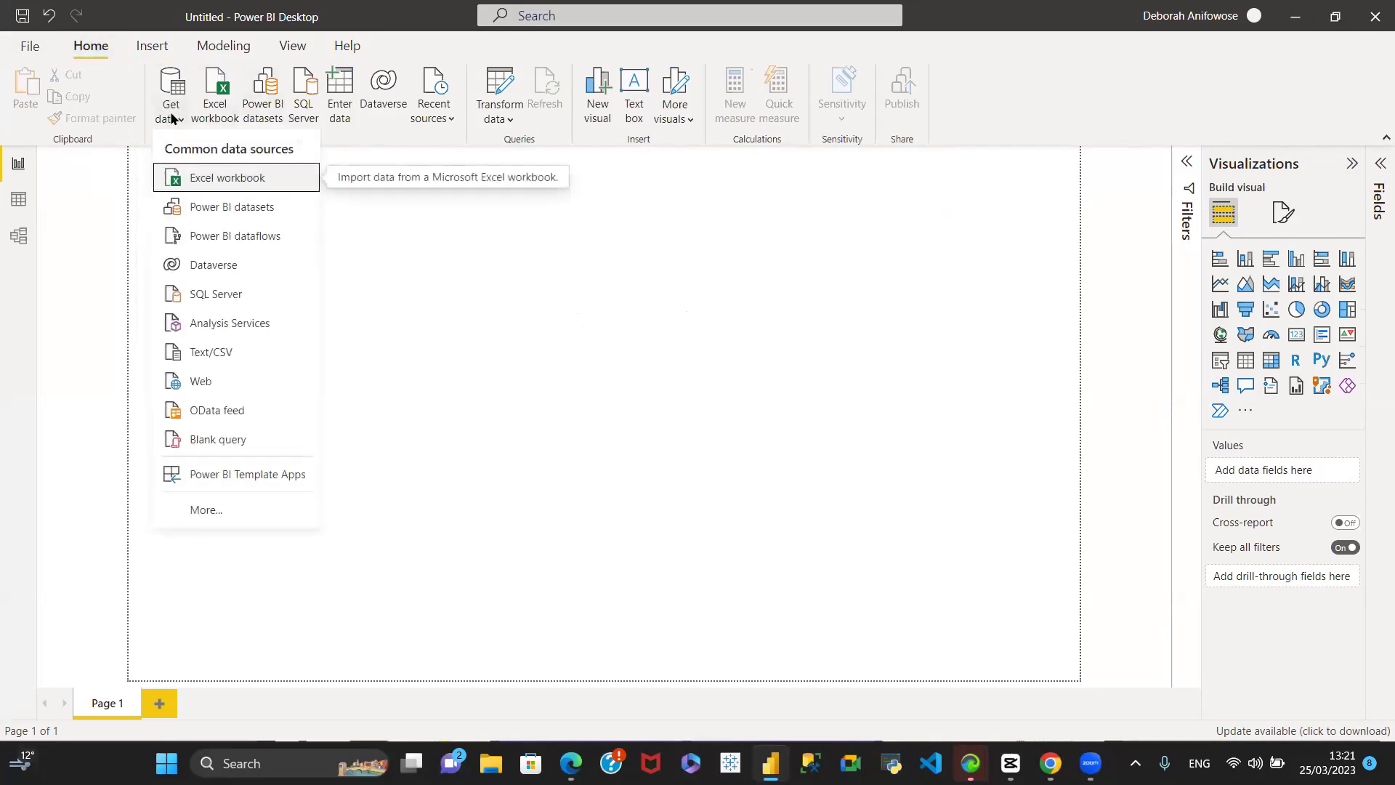
{"action": "left_click", "coordinate": [543, 286]}
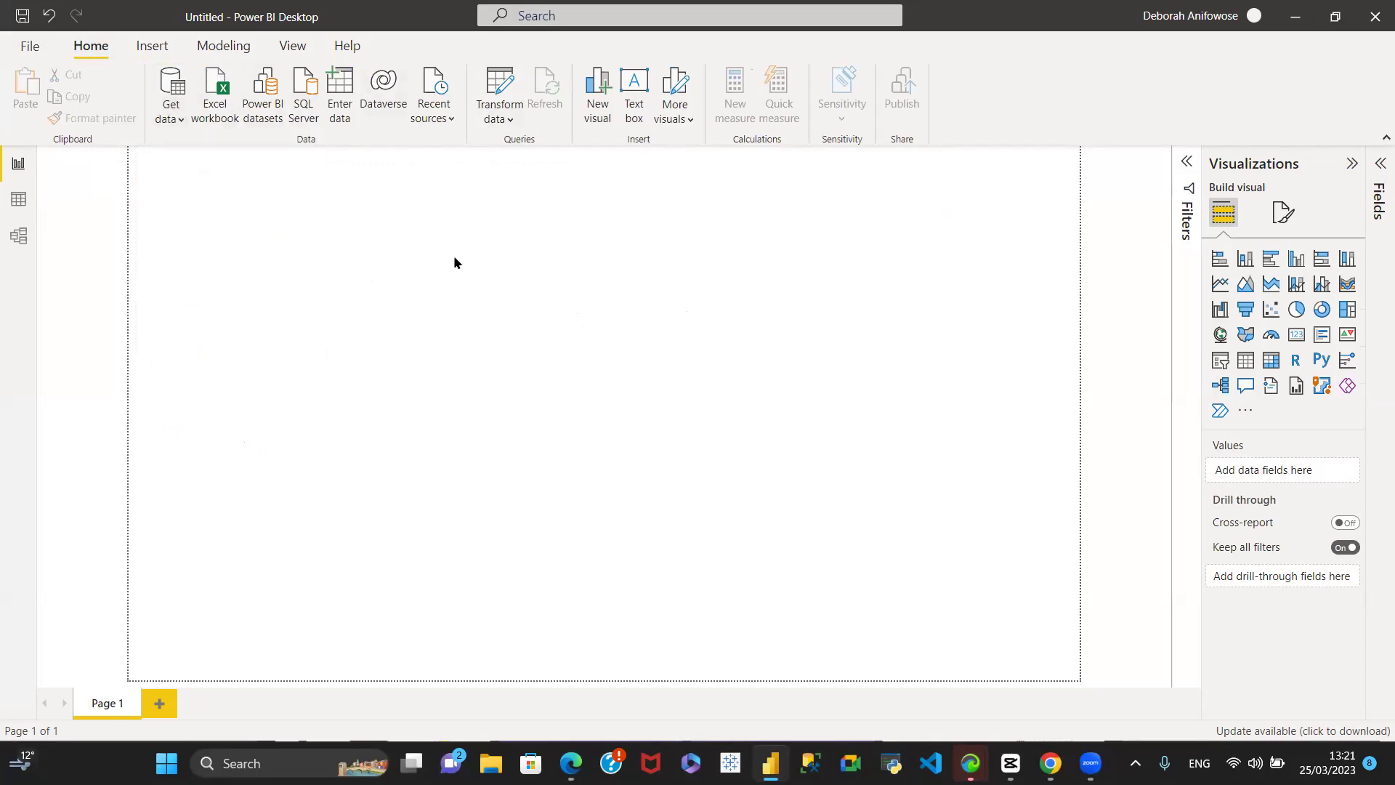
{"action": "left_click", "coordinate": [169, 107]}
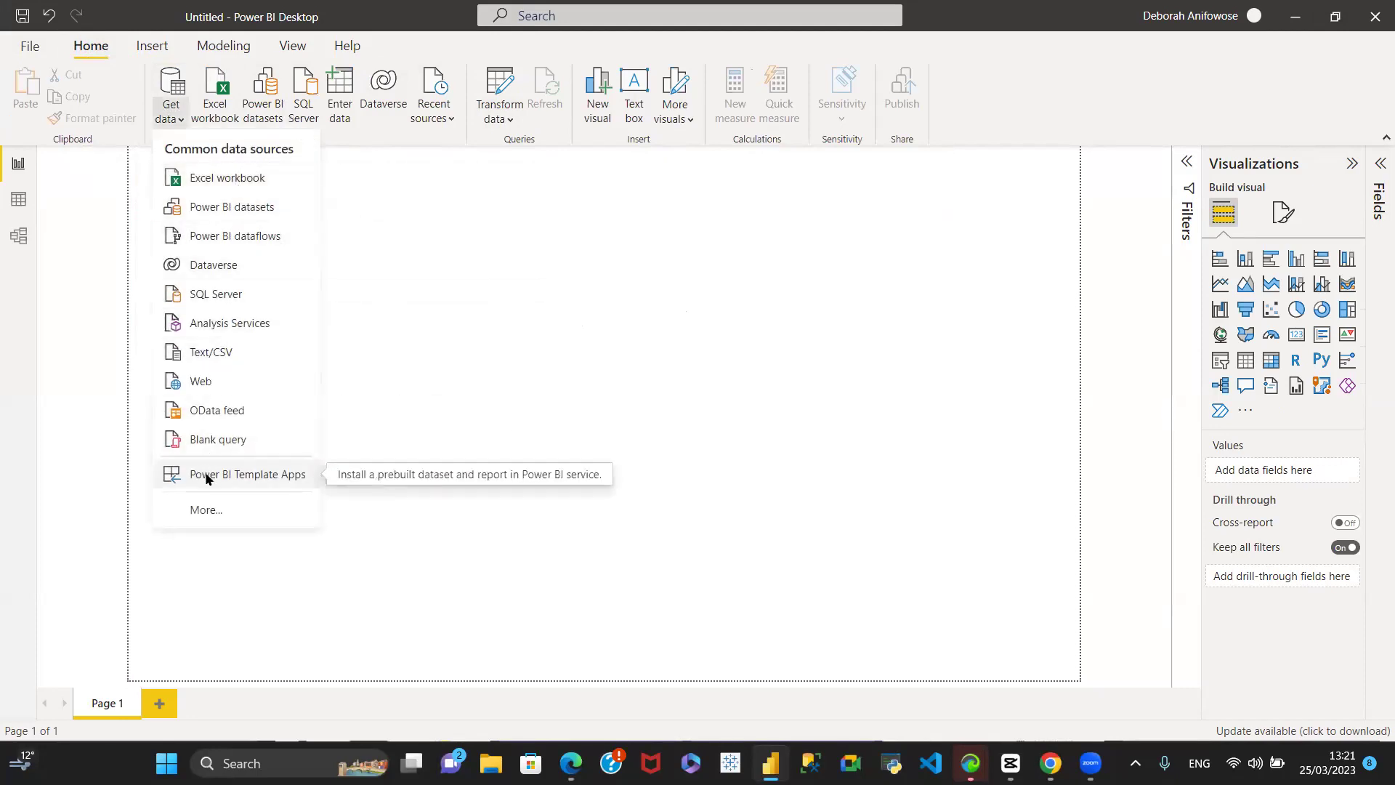
{"action": "left_click", "coordinate": [228, 176]}
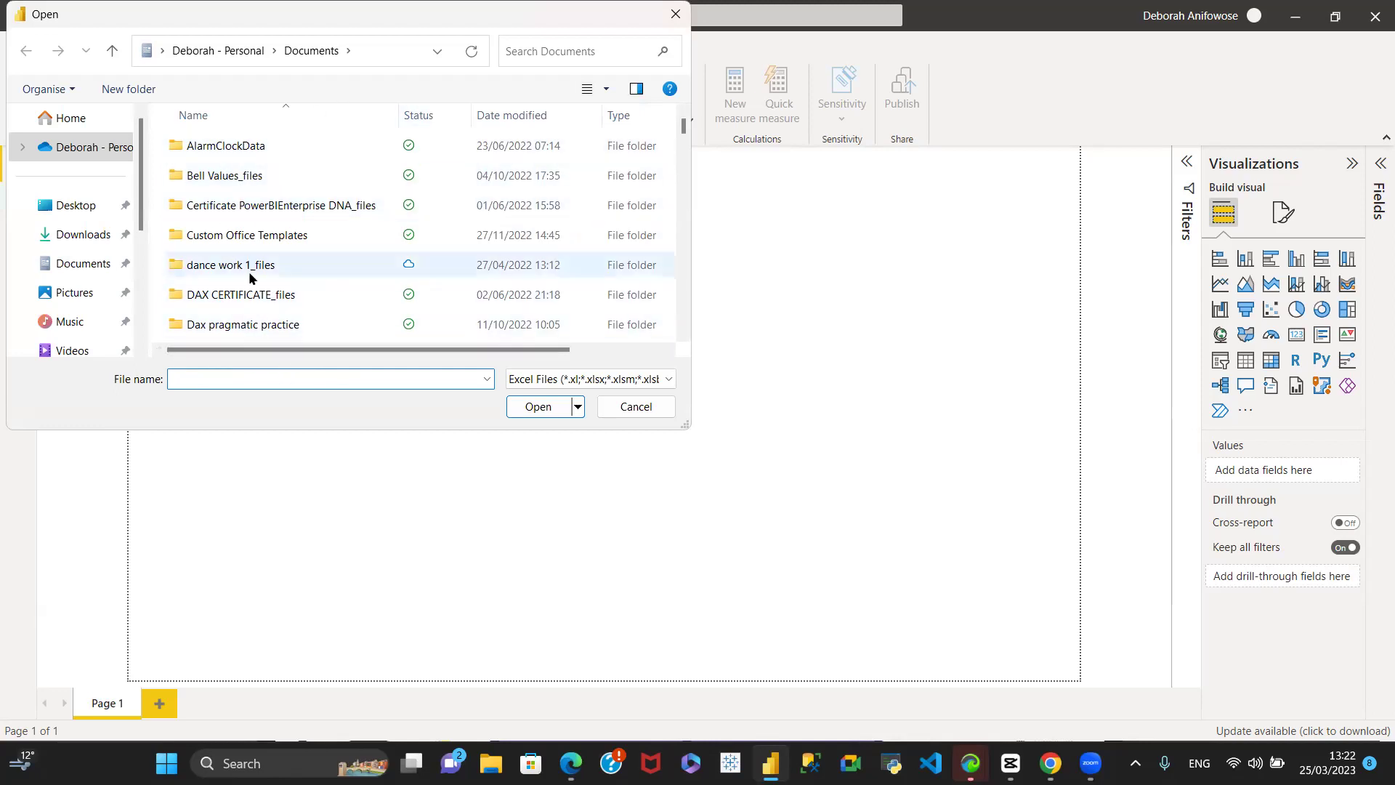
{"action": "left_click", "coordinate": [619, 407]}
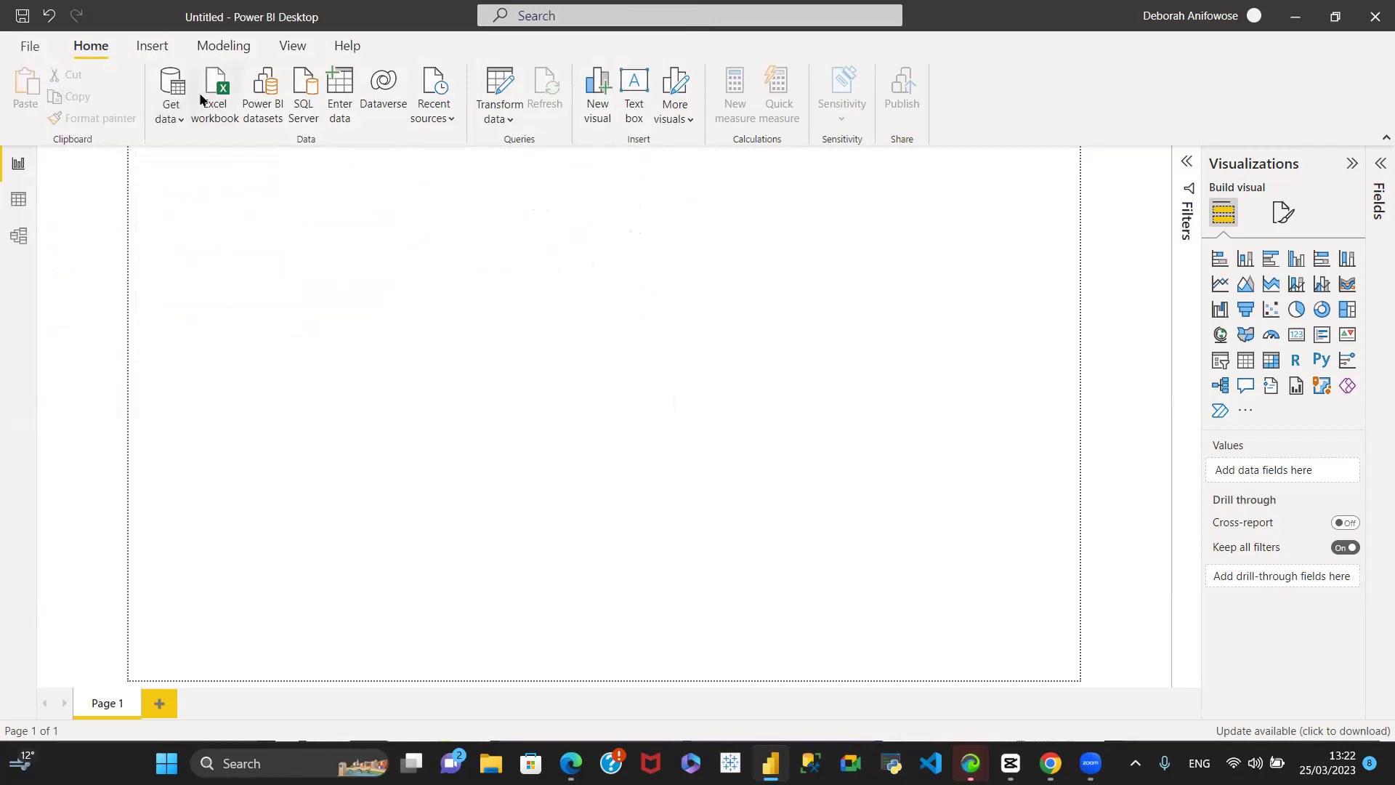
{"action": "left_click", "coordinate": [169, 119]}
{"action": "left_click", "coordinate": [337, 240]}
{"action": "left_click", "coordinate": [214, 105]}
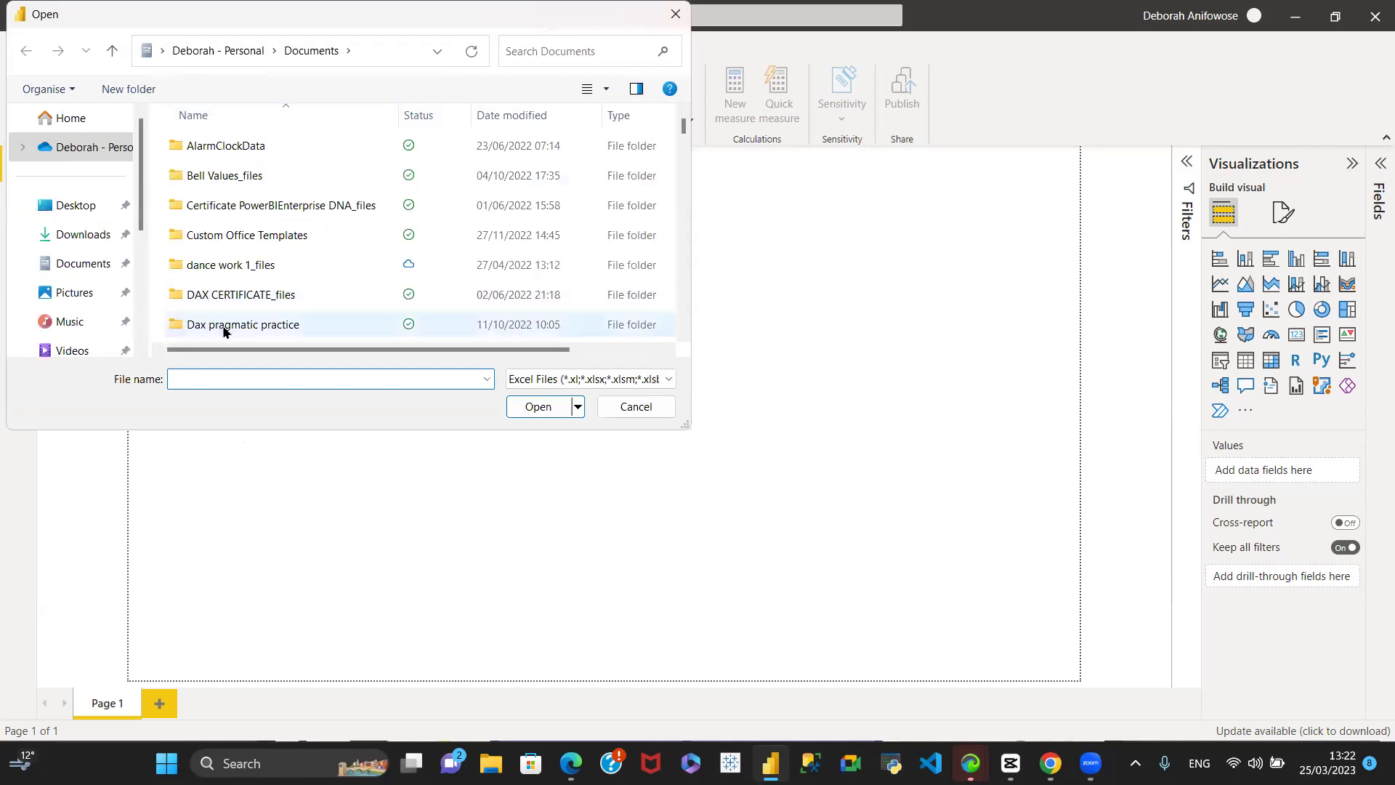
{"action": "left_click", "coordinate": [654, 406]}
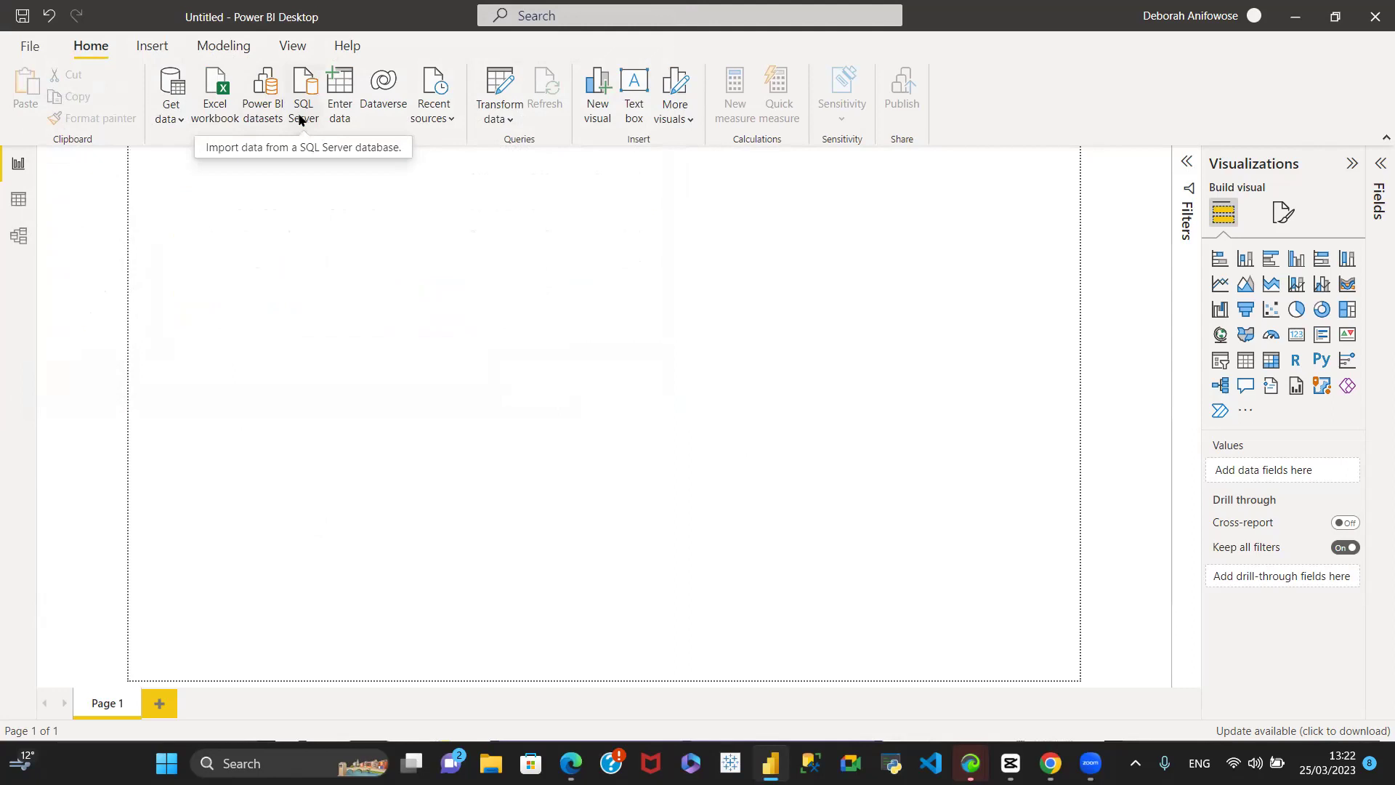
Step: Connect to the Excel workbook Northwind Cleaned.xlsx and preview Table1 in the Navigator
{"action": "left_click", "coordinate": [173, 110]}
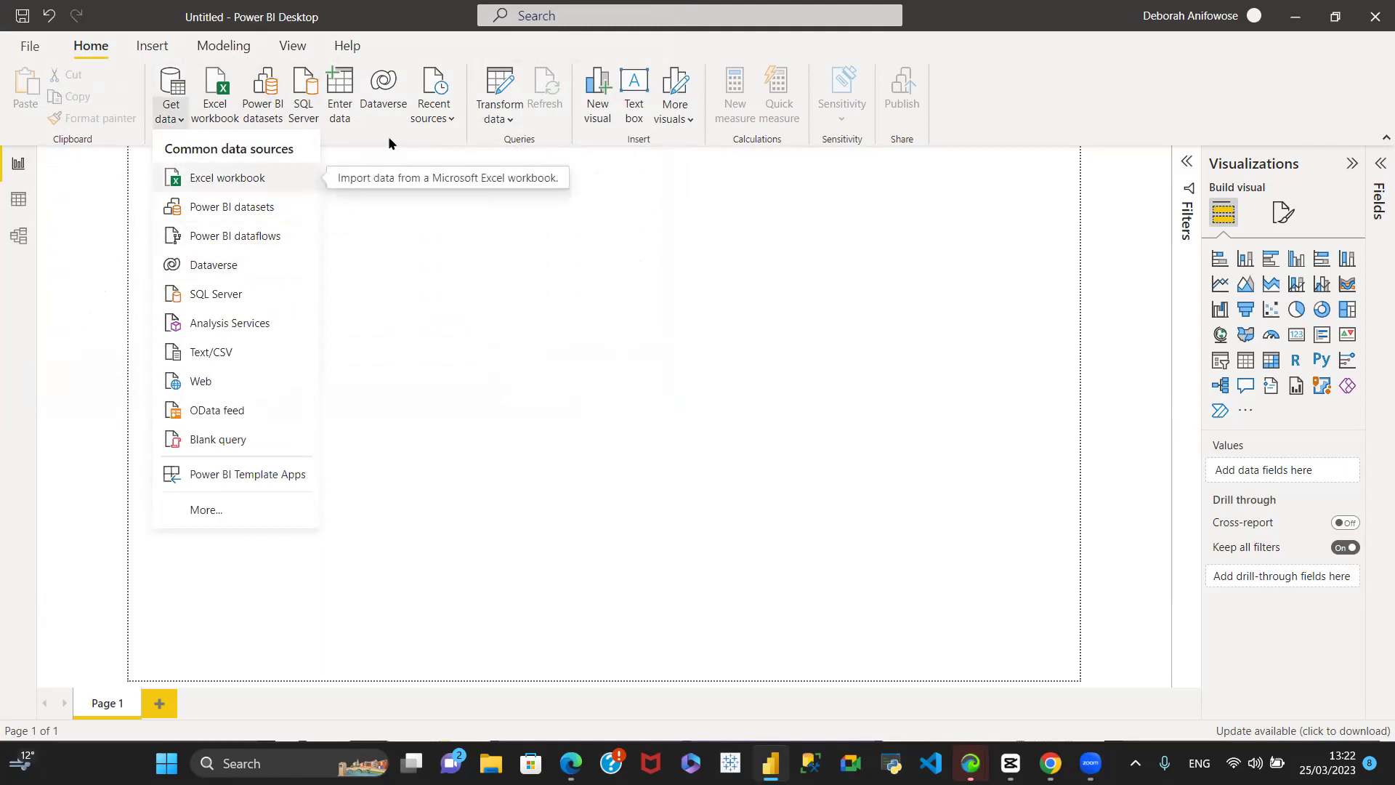
{"action": "left_click", "coordinate": [215, 182]}
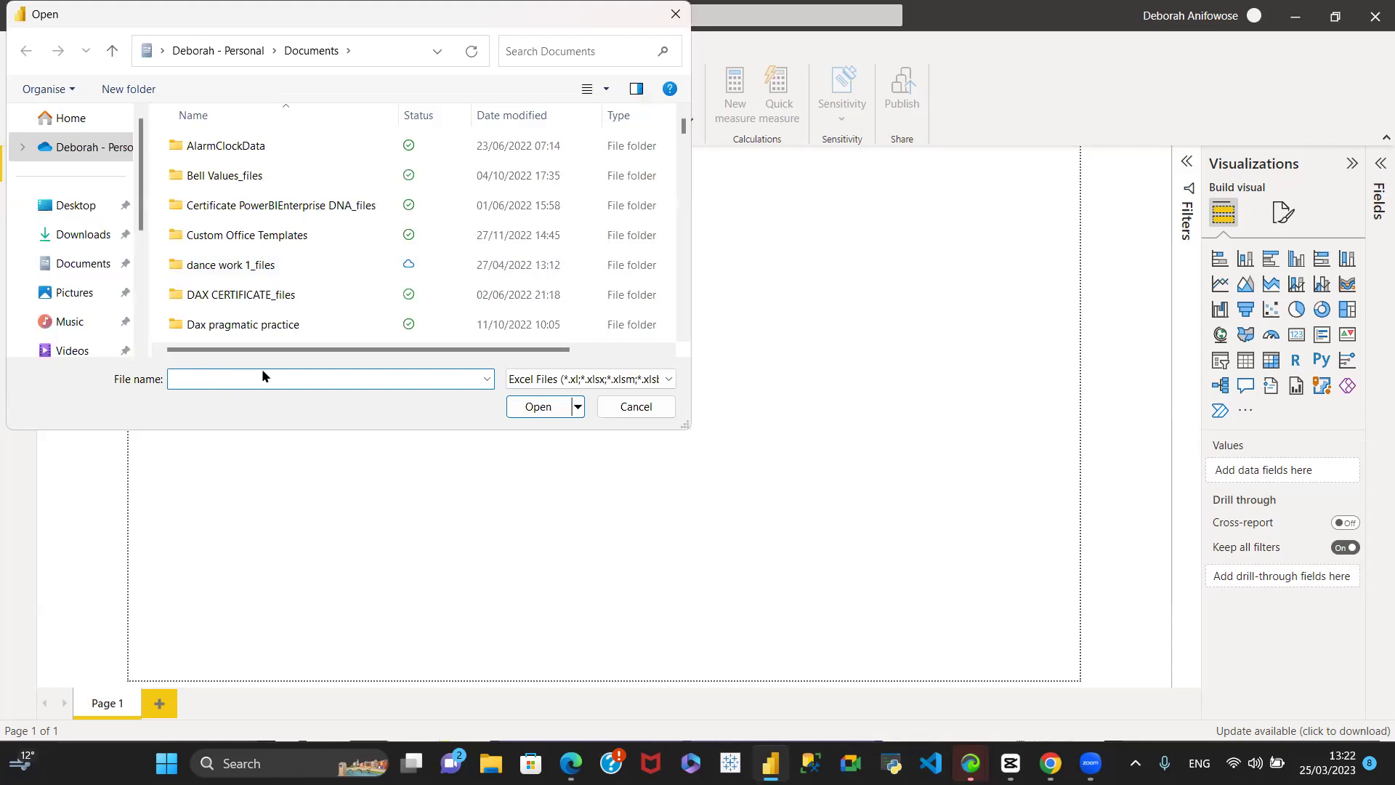
{"action": "type", "text": "no"}
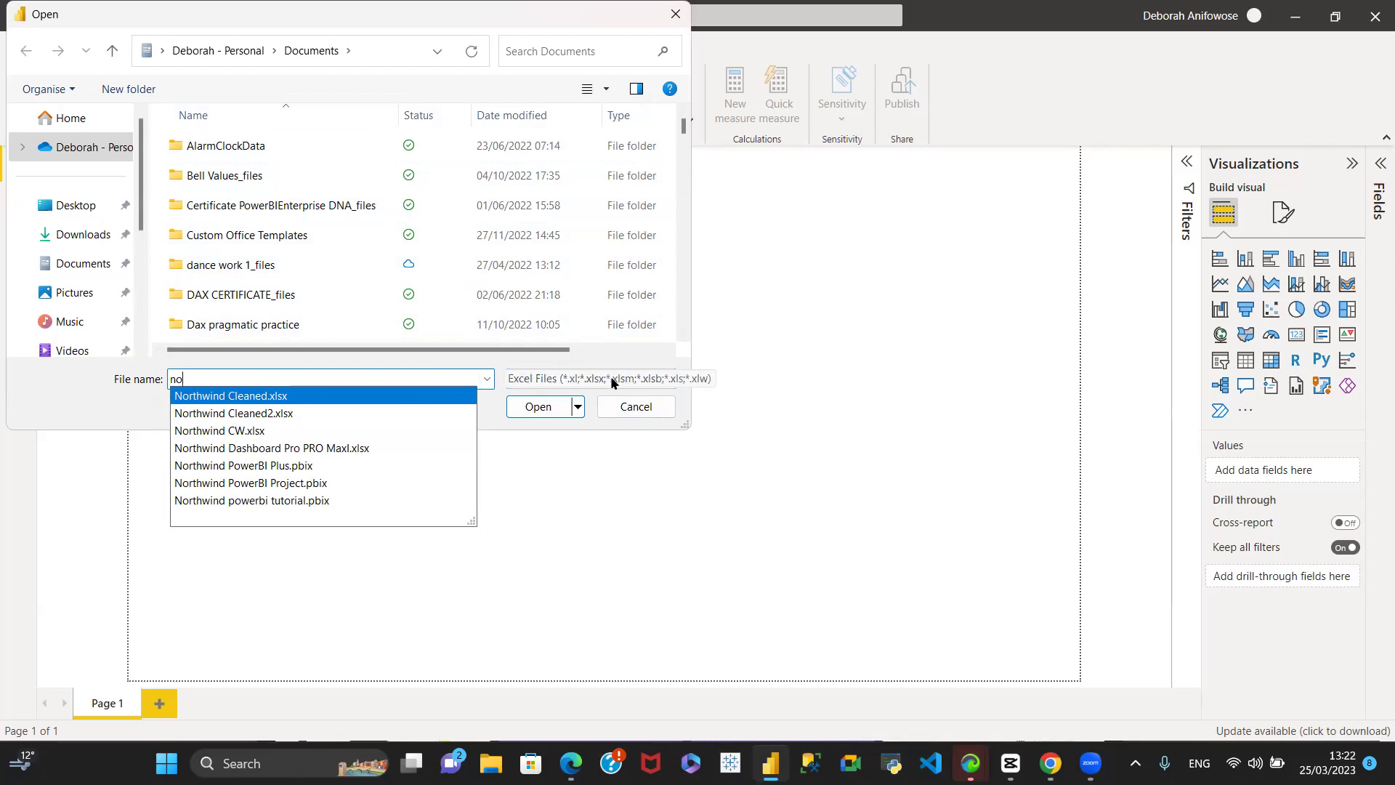
{"action": "left_click", "coordinate": [193, 396]}
{"action": "left_click", "coordinate": [538, 406]}
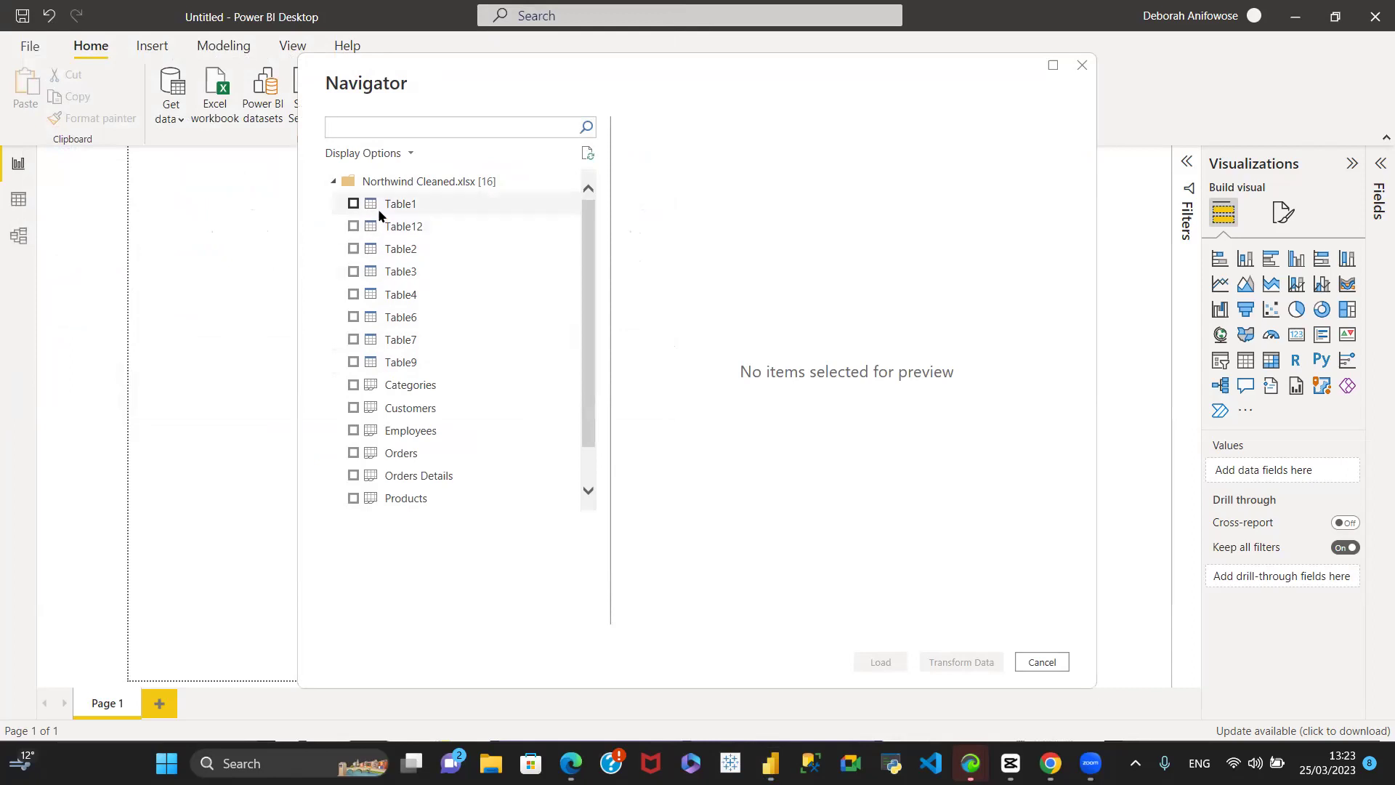
{"action": "left_click", "coordinate": [407, 207]}
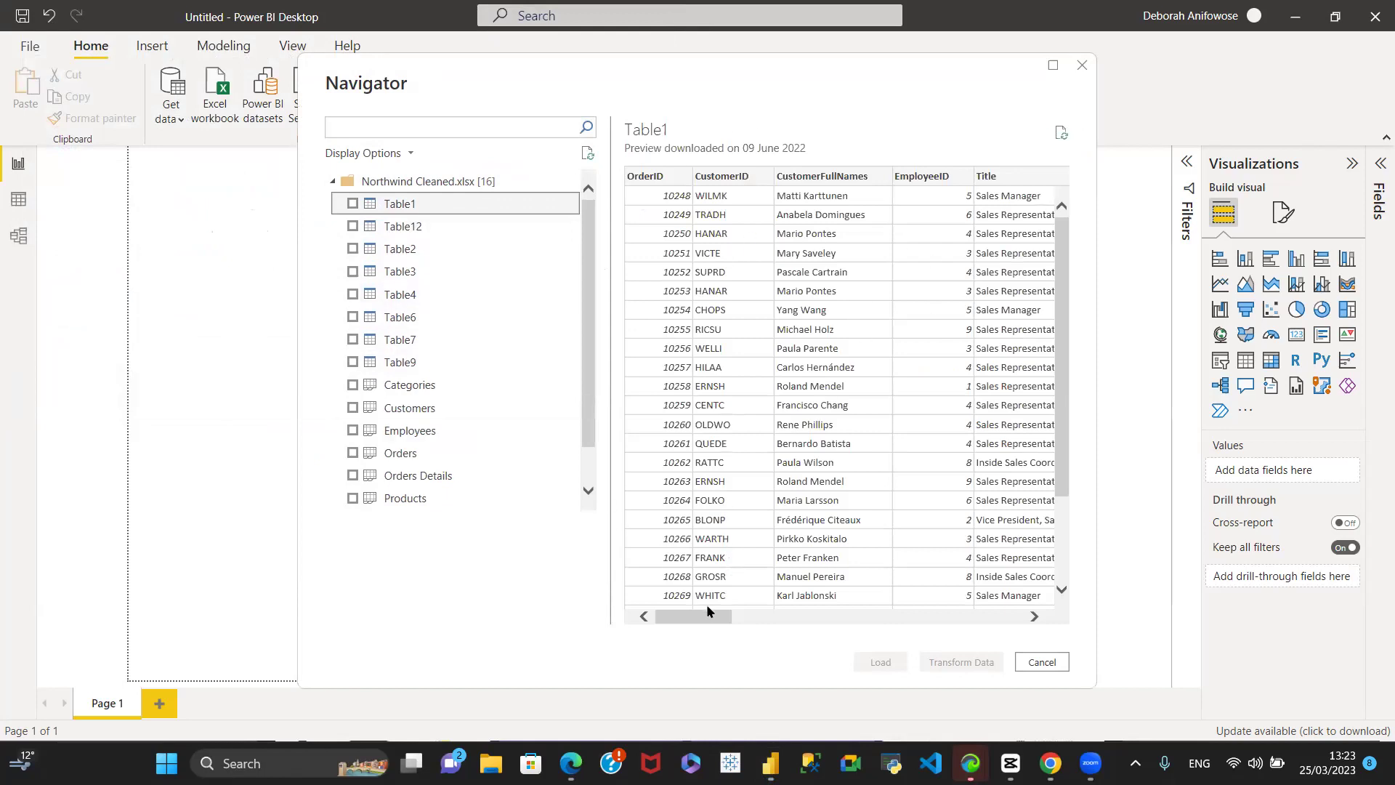
Step: Mark Table1 for import in the Navigator's list of Northwind Cleaned.xlsx tables
{"action": "left_click_drag", "start_coordinate": [705, 617], "coordinate": [705, 622]}
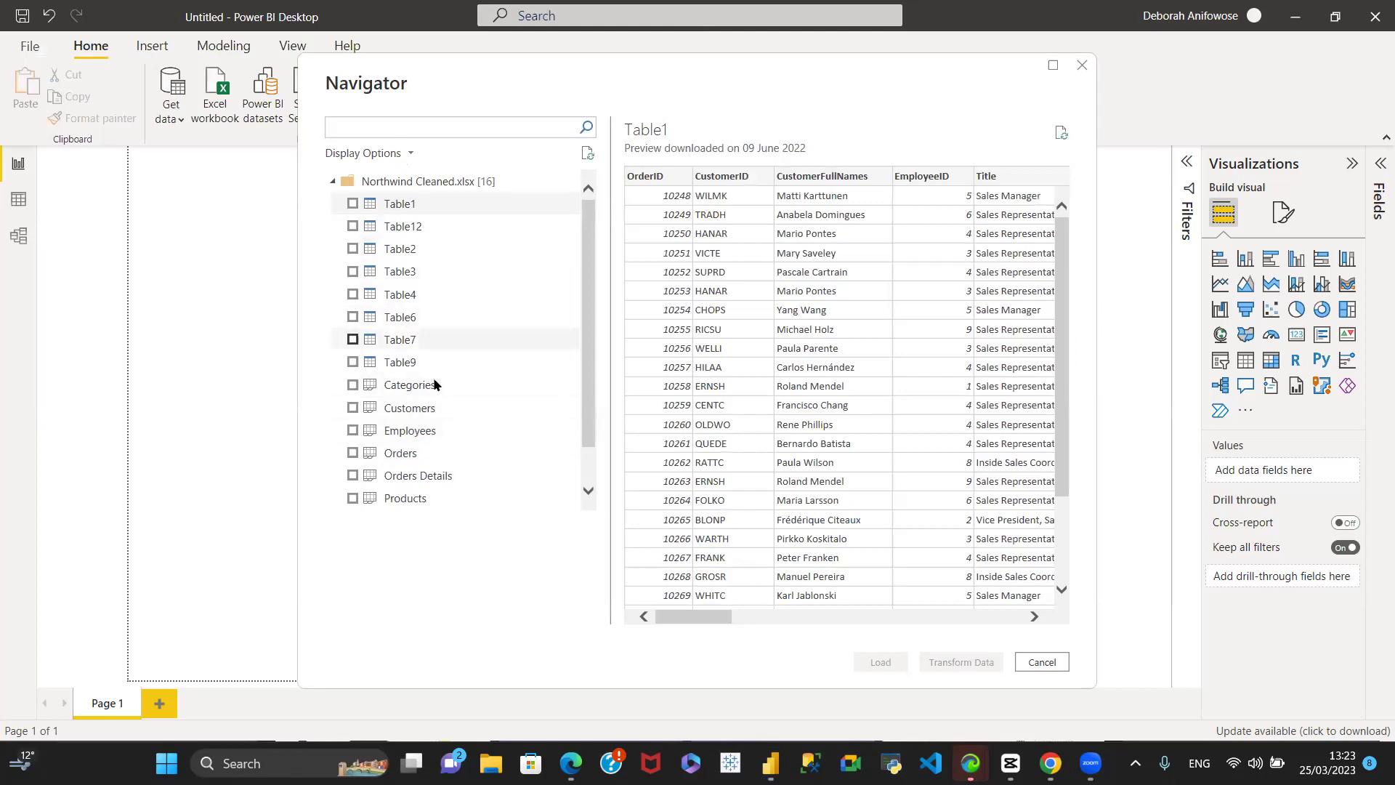
{"action": "left_click_drag", "start_coordinate": [696, 623], "coordinate": [588, 635]}
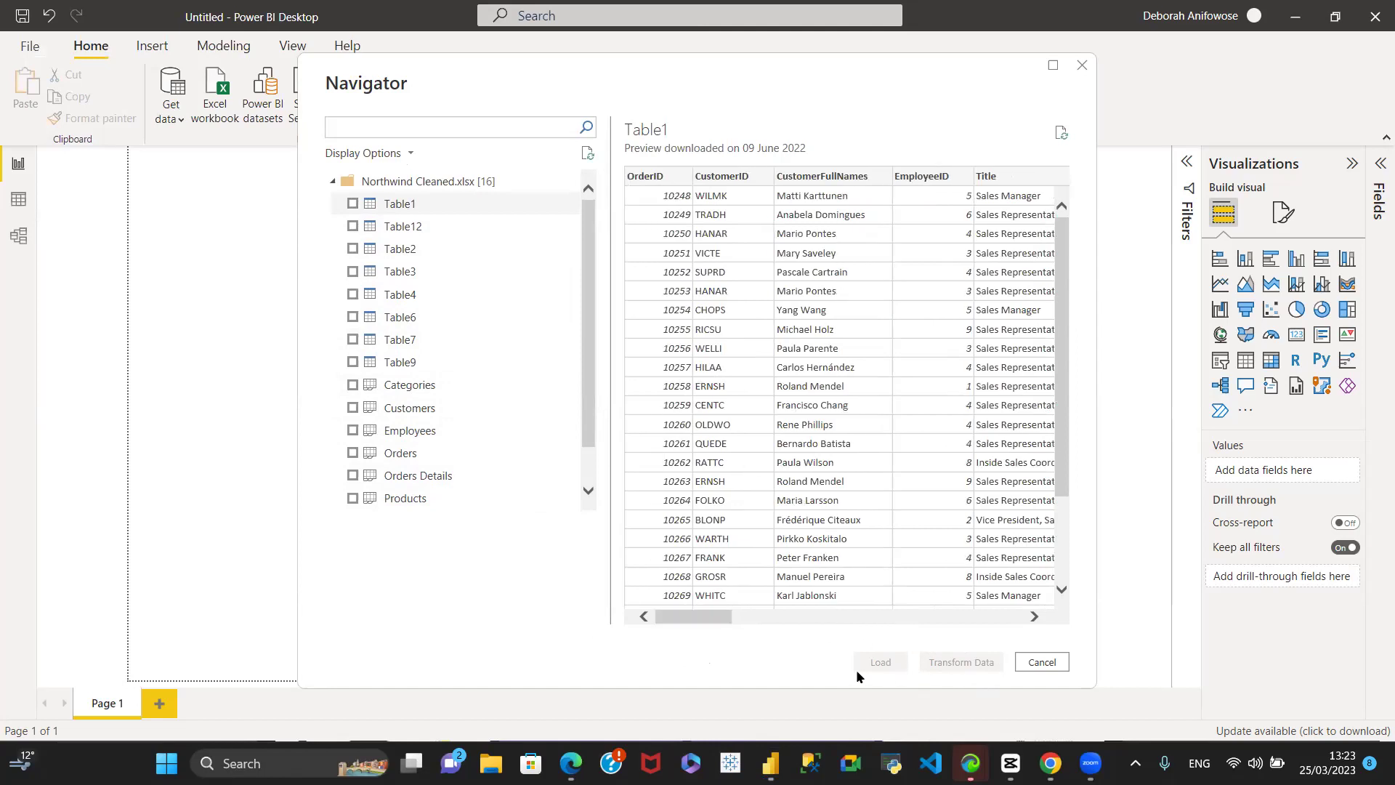
{"action": "left_click", "coordinate": [352, 204]}
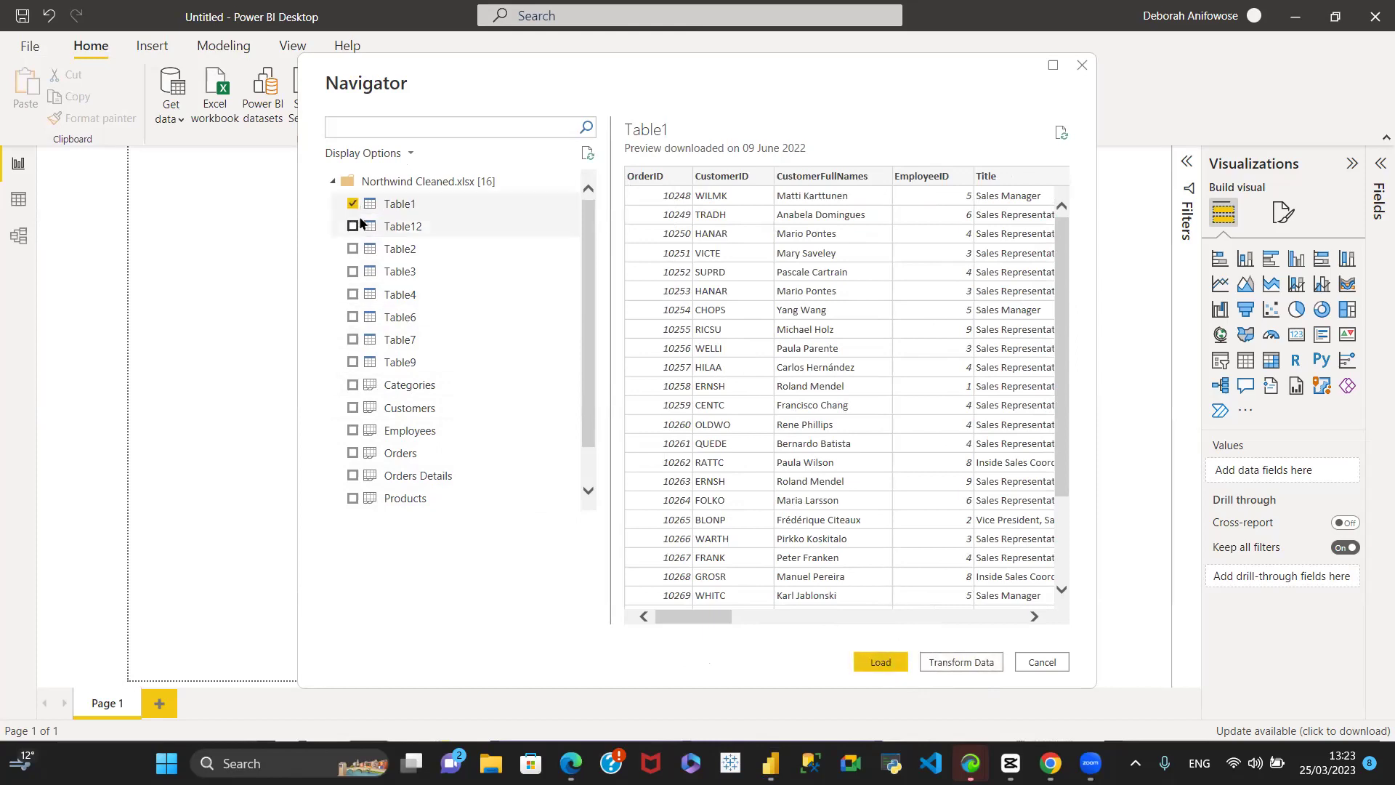
{"action": "left_click", "coordinate": [352, 206]}
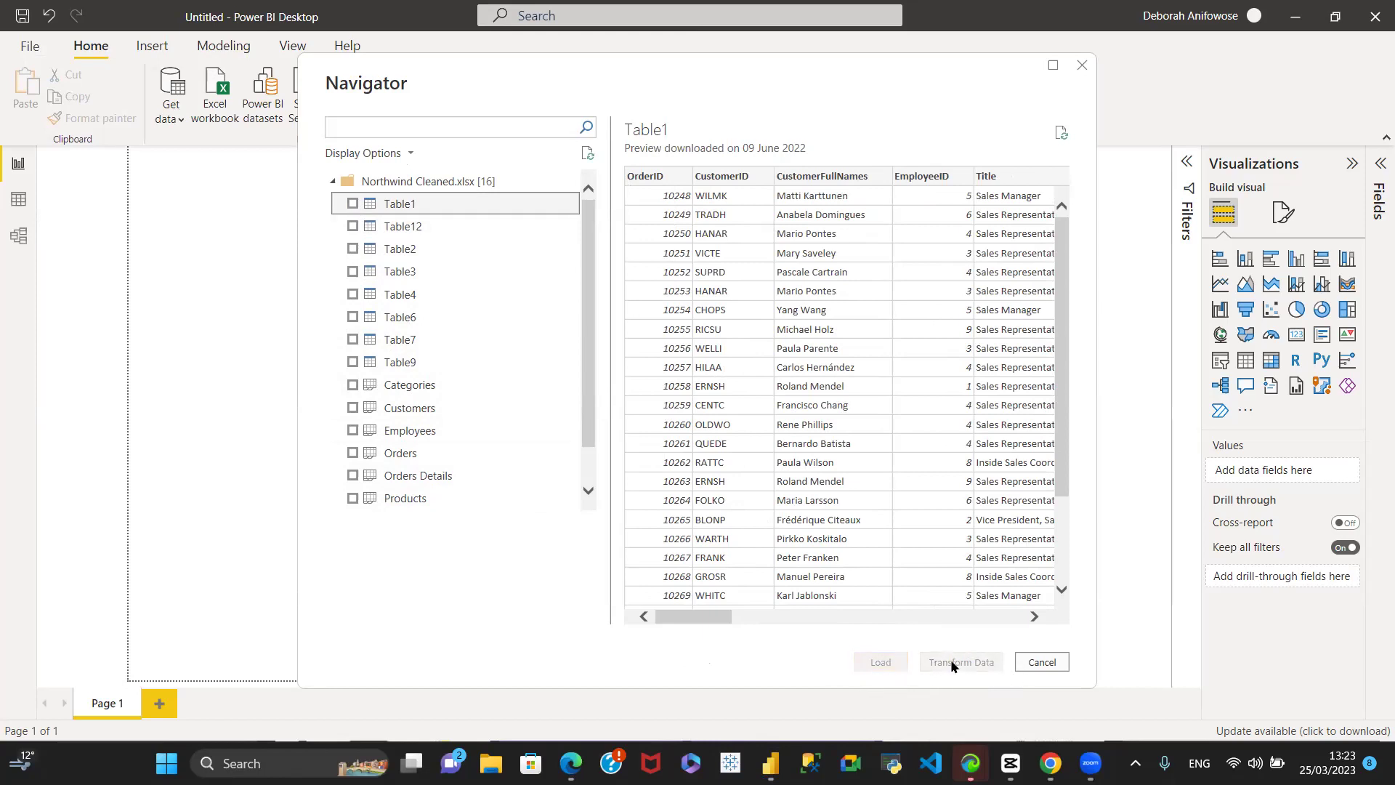
{"action": "left_click", "coordinate": [352, 205]}
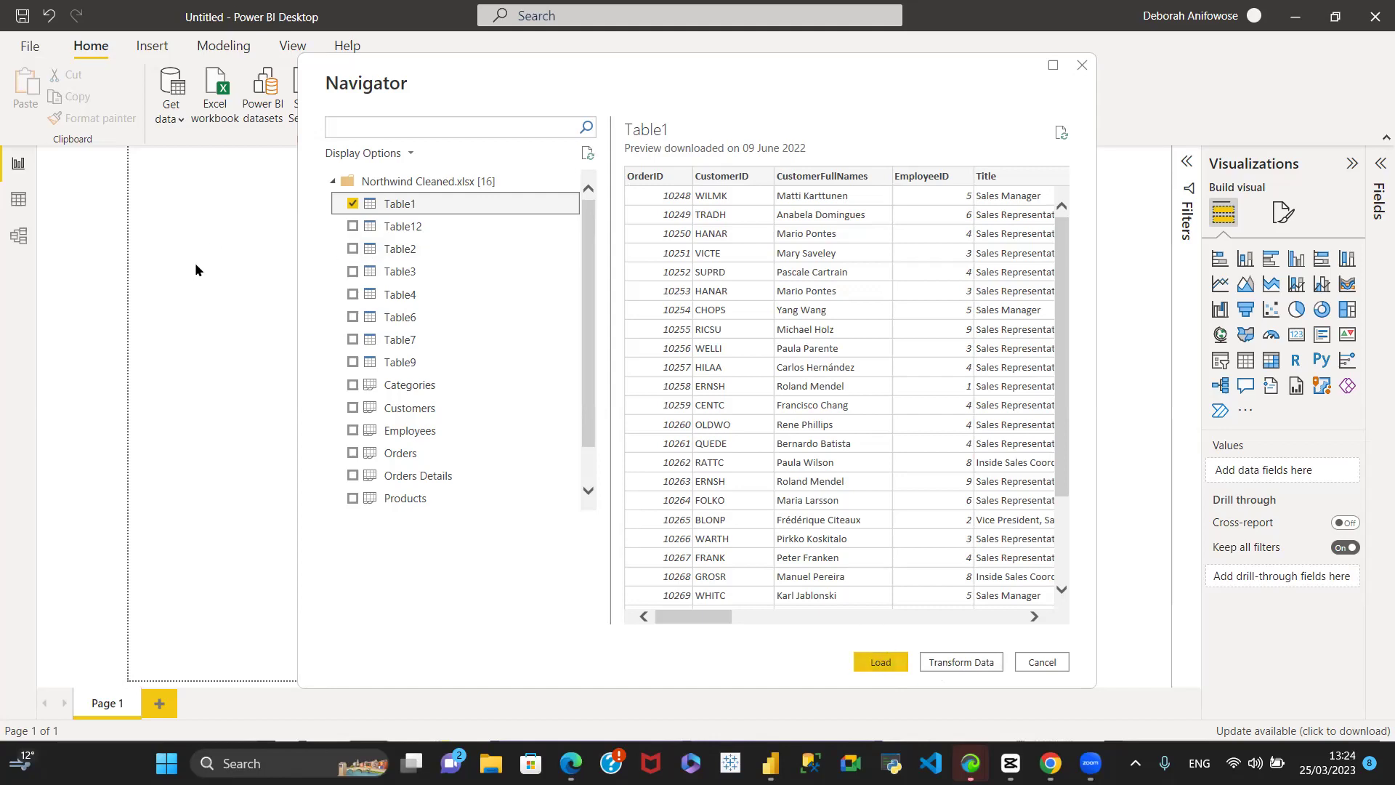
Step: Review Table1's preview columns through ShipCountry and back to OrderID, and open the table for transformation in the Power Query Editor
{"action": "left_click_drag", "start_coordinate": [719, 613], "coordinate": [928, 615]}
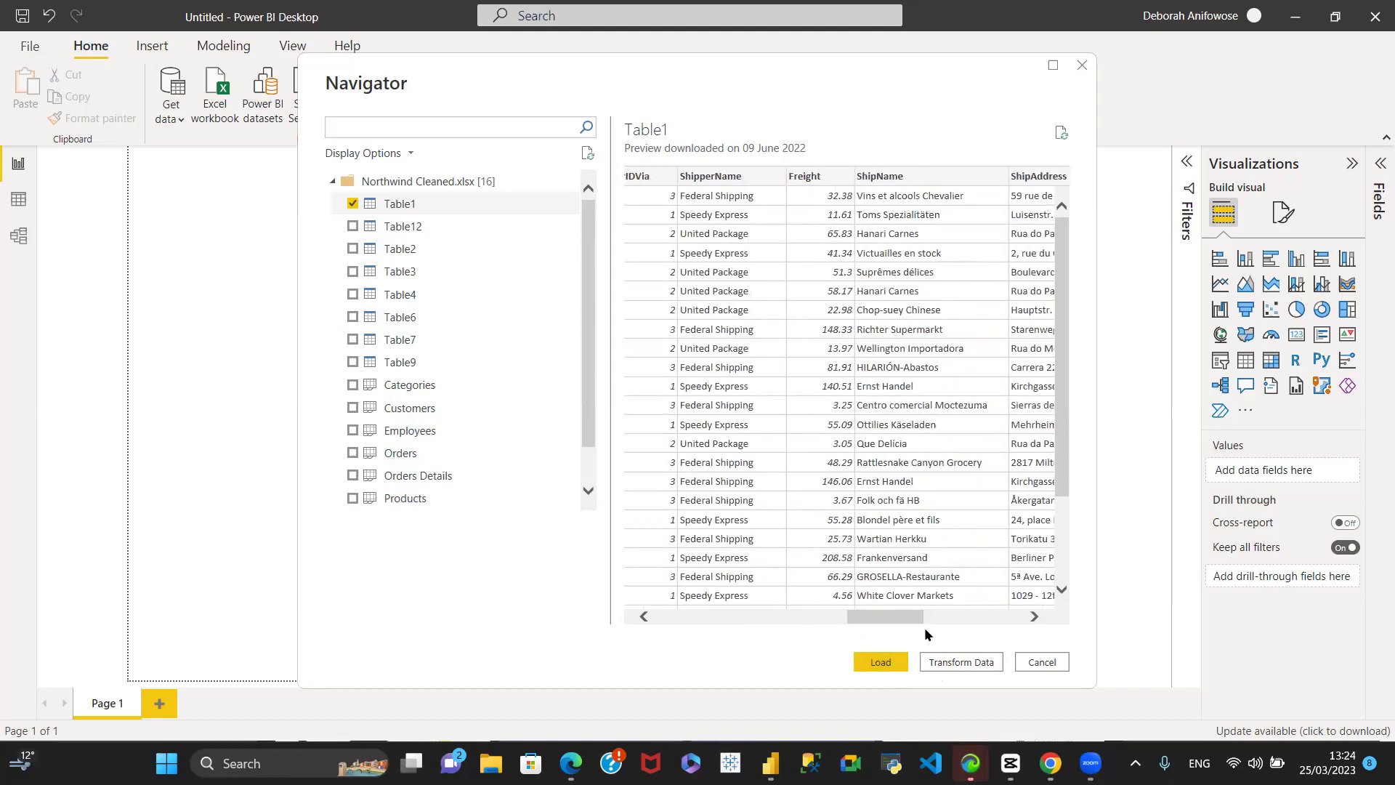
{"action": "left_click_drag", "start_coordinate": [905, 618], "coordinate": [1028, 611]}
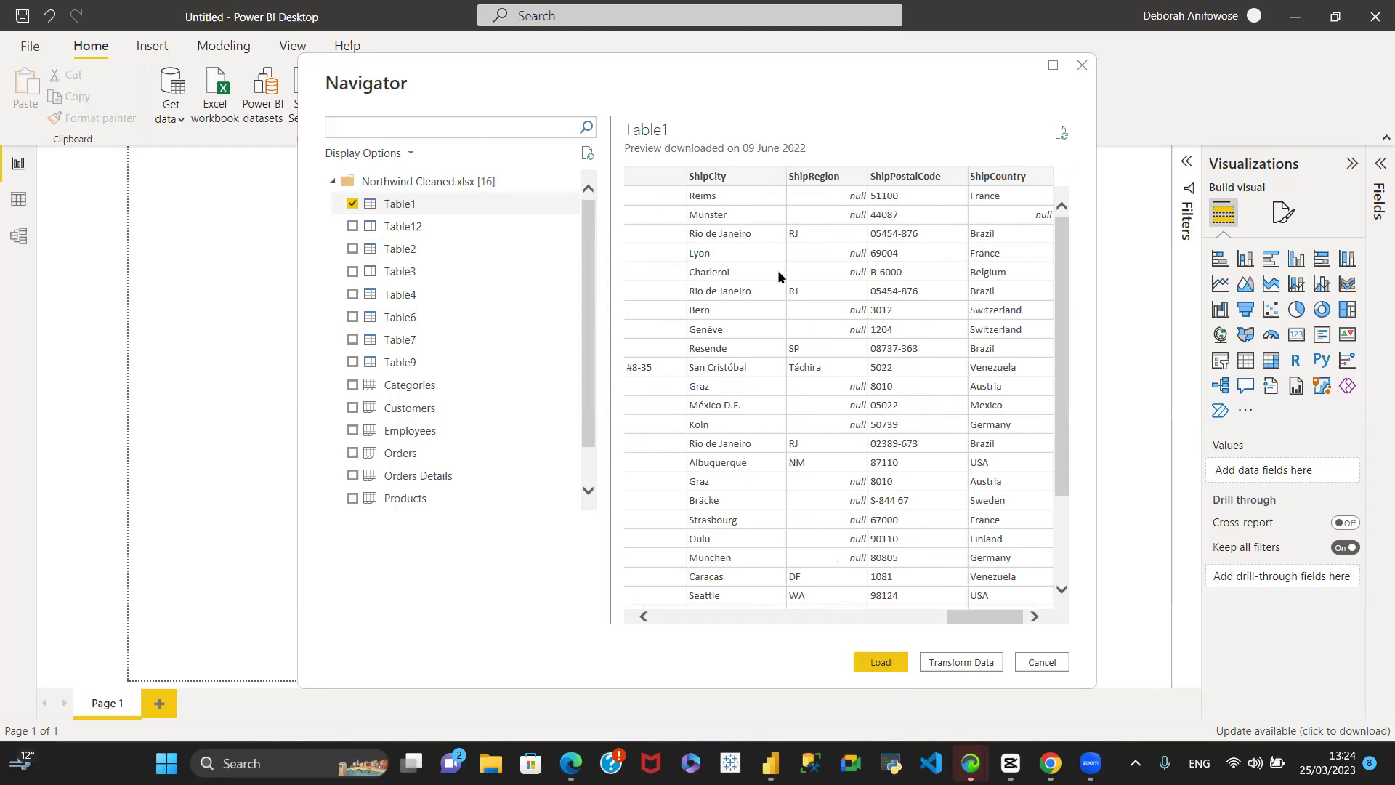
{"action": "left_click_drag", "start_coordinate": [950, 619], "coordinate": [885, 614]}
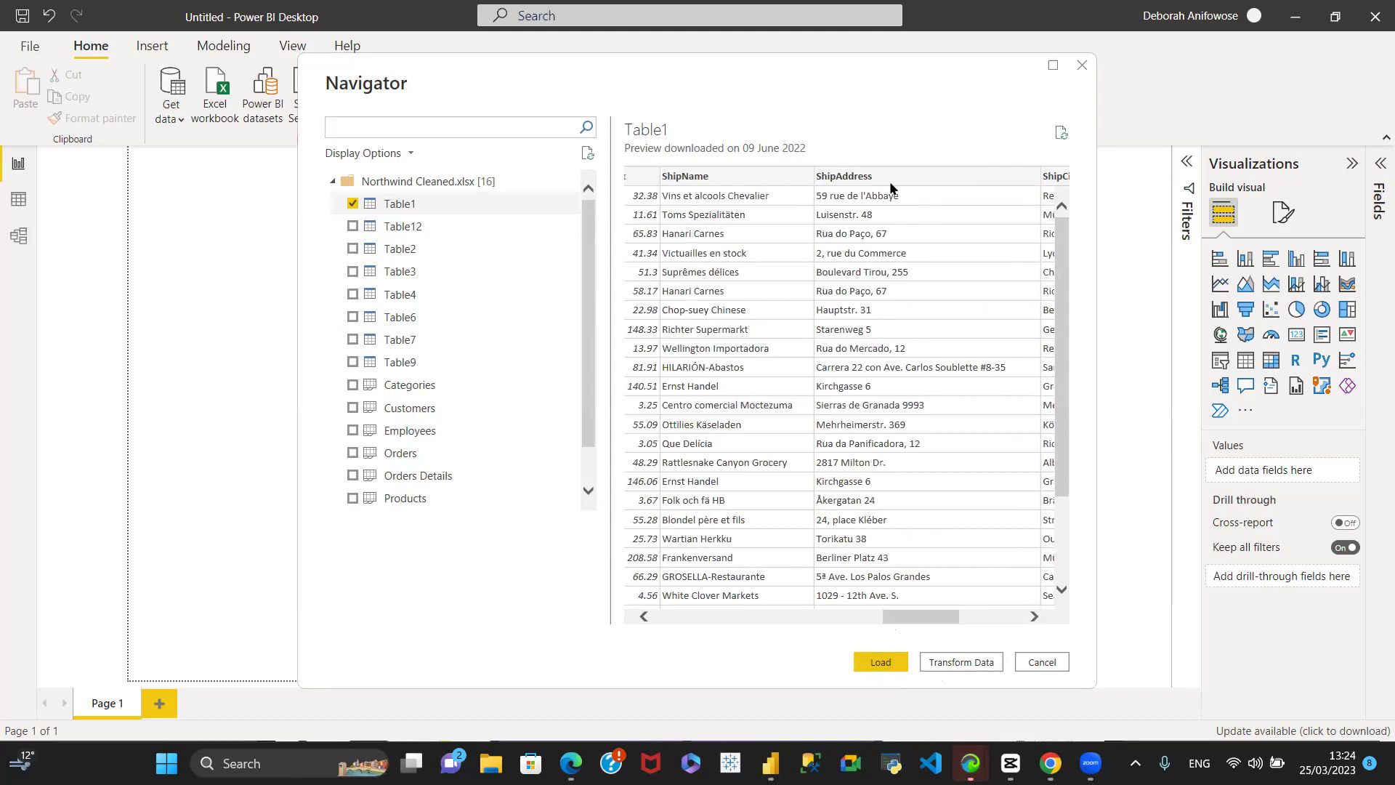
{"action": "left_click_drag", "start_coordinate": [900, 621], "coordinate": [672, 620]}
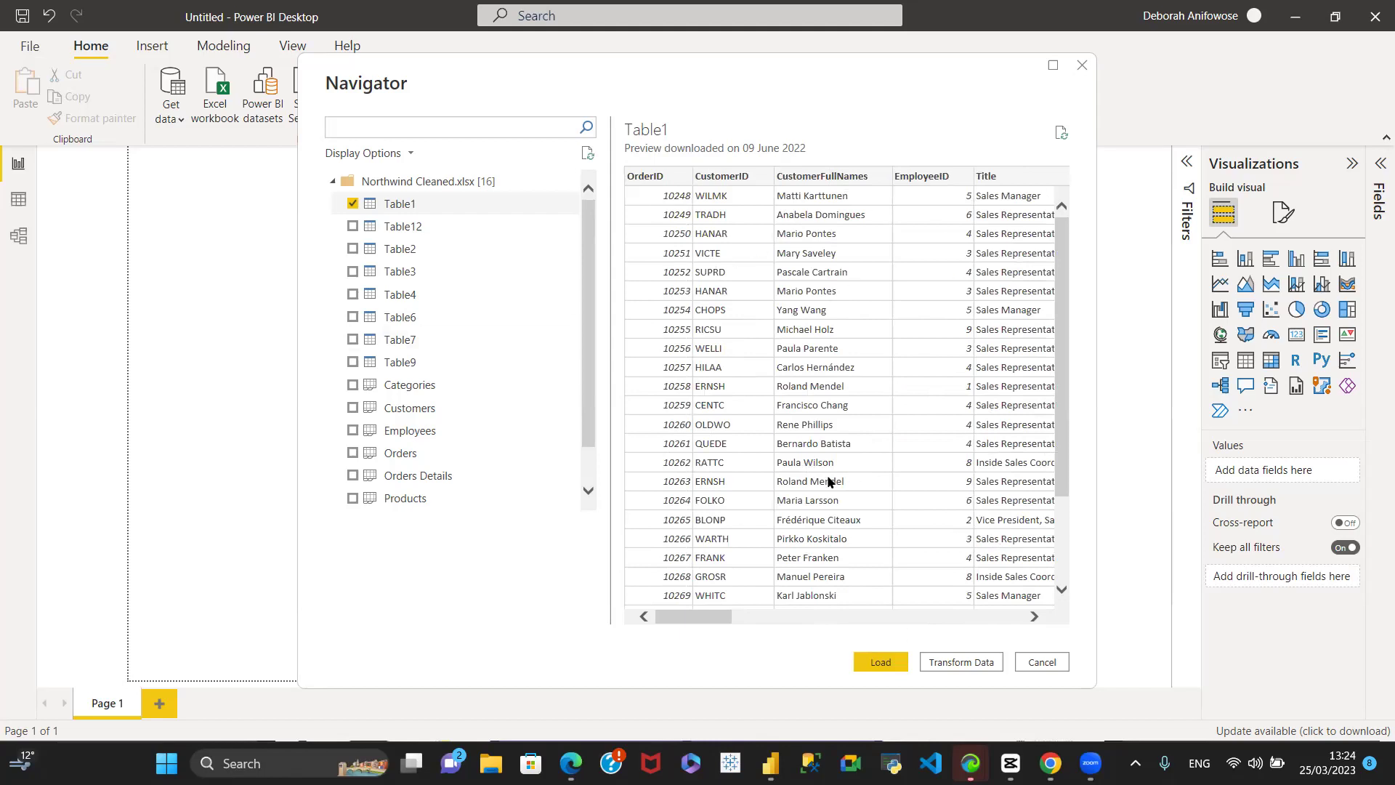
{"action": "left_click", "coordinate": [947, 664]}
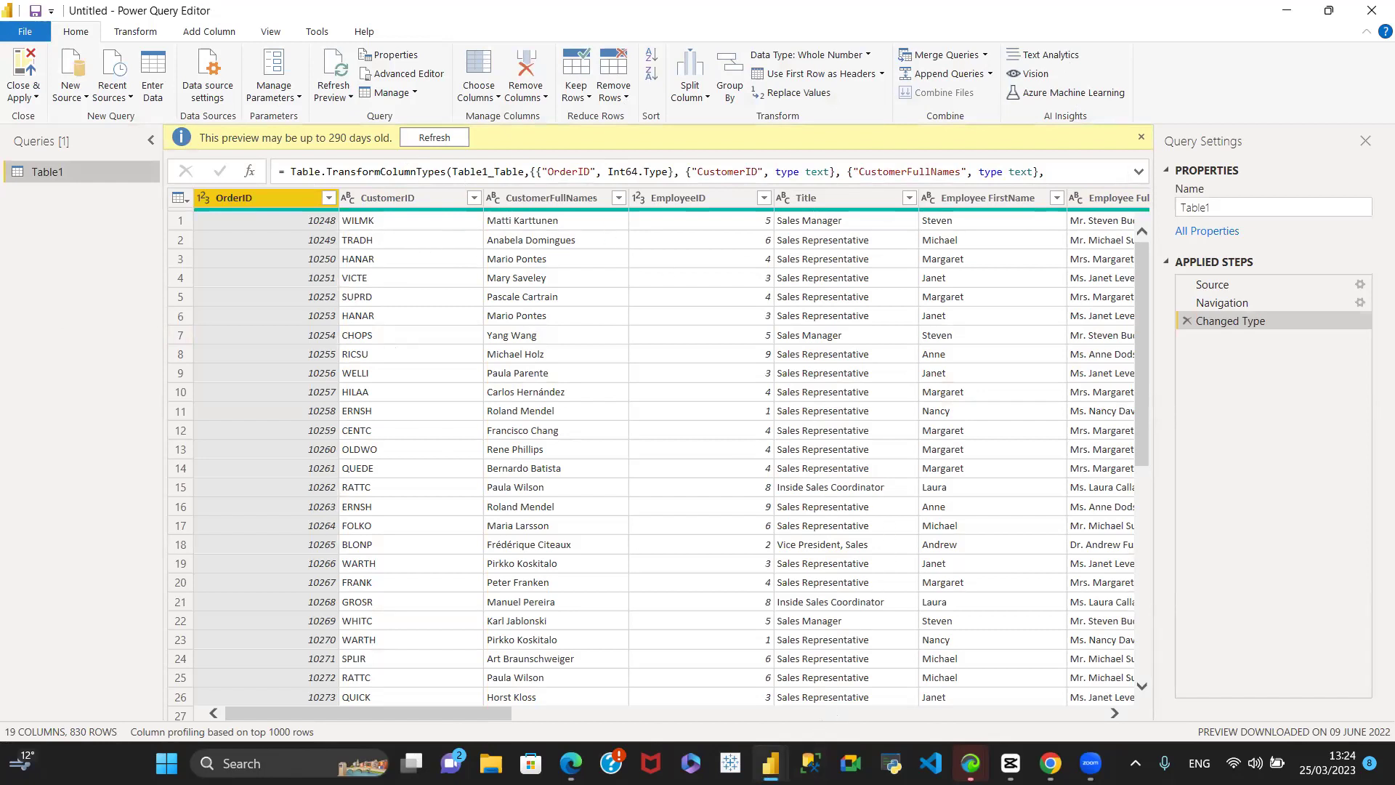
Step: Switch to the Power BI Desktop report window and back to the Power Query Editor, and dismiss the notice about the preview's age
{"action": "mouse_move", "coordinate": [770, 763]}
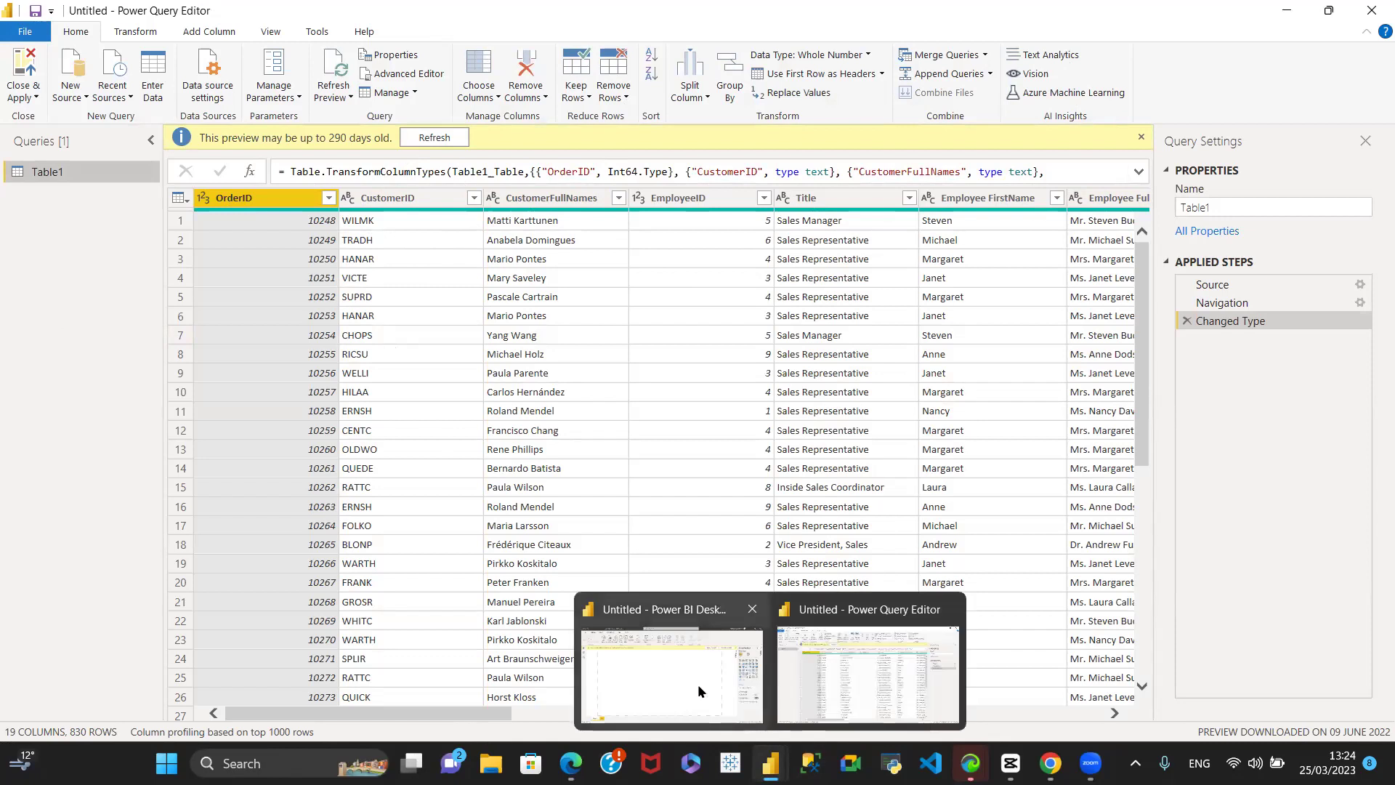
{"action": "left_click", "coordinate": [647, 661]}
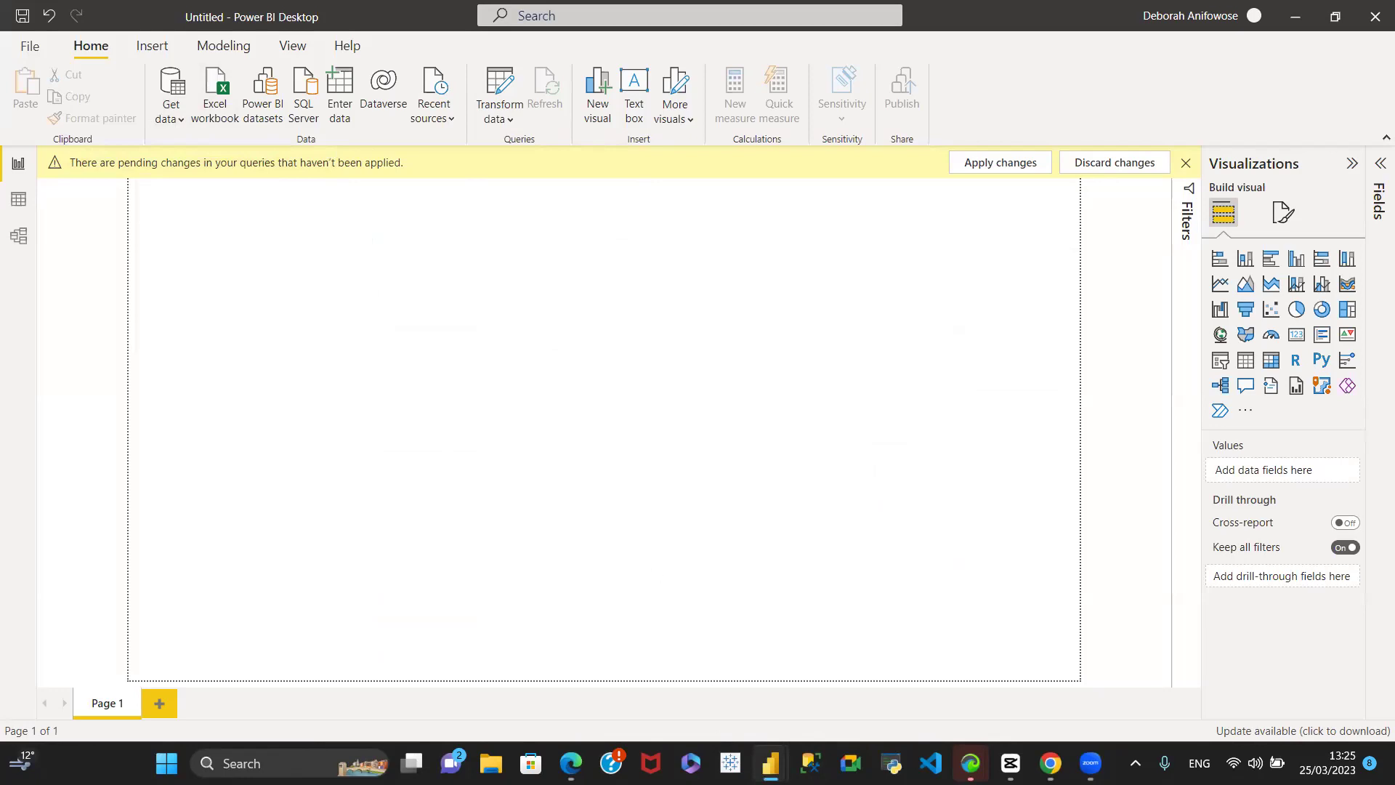
{"action": "mouse_move", "coordinate": [772, 759]}
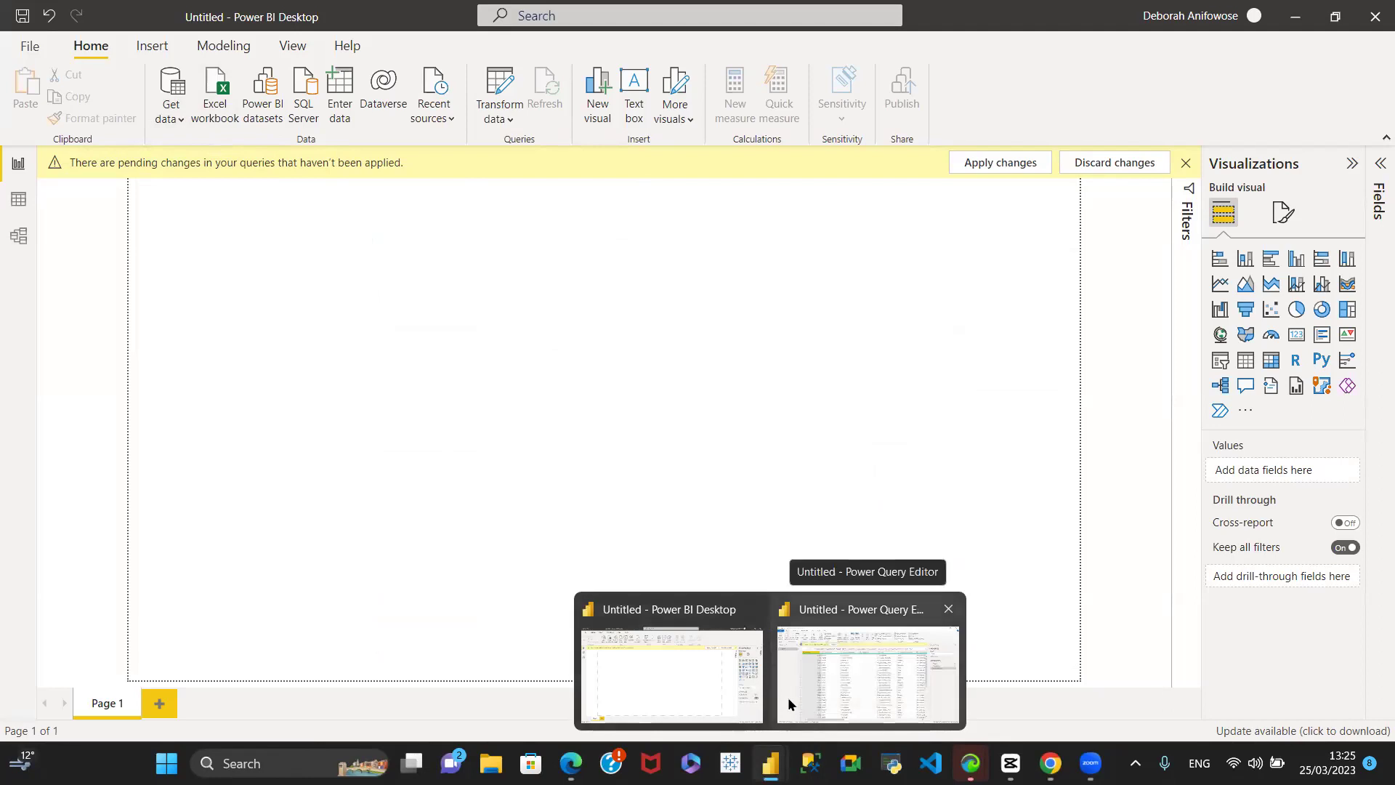
{"action": "left_click", "coordinate": [847, 687]}
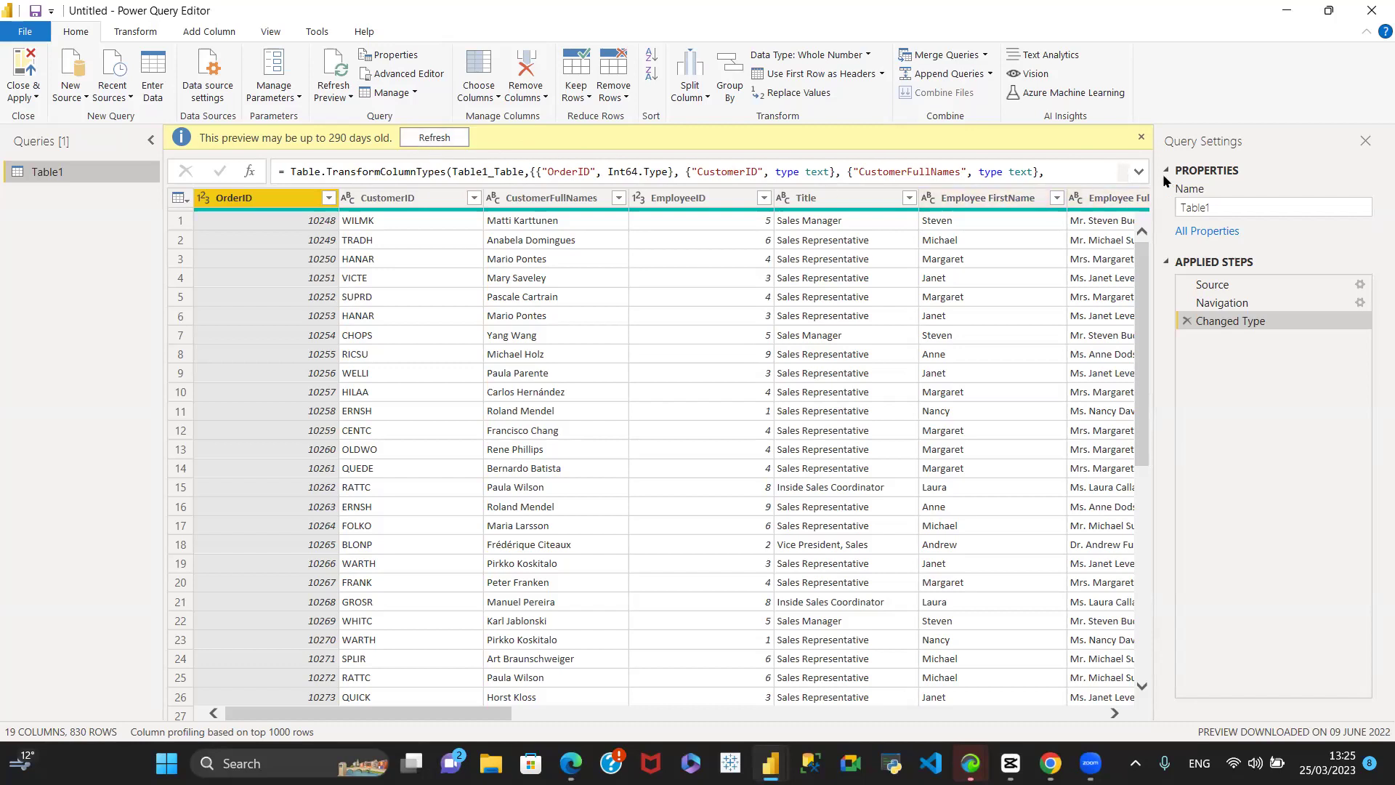
{"action": "left_click", "coordinate": [1141, 136]}
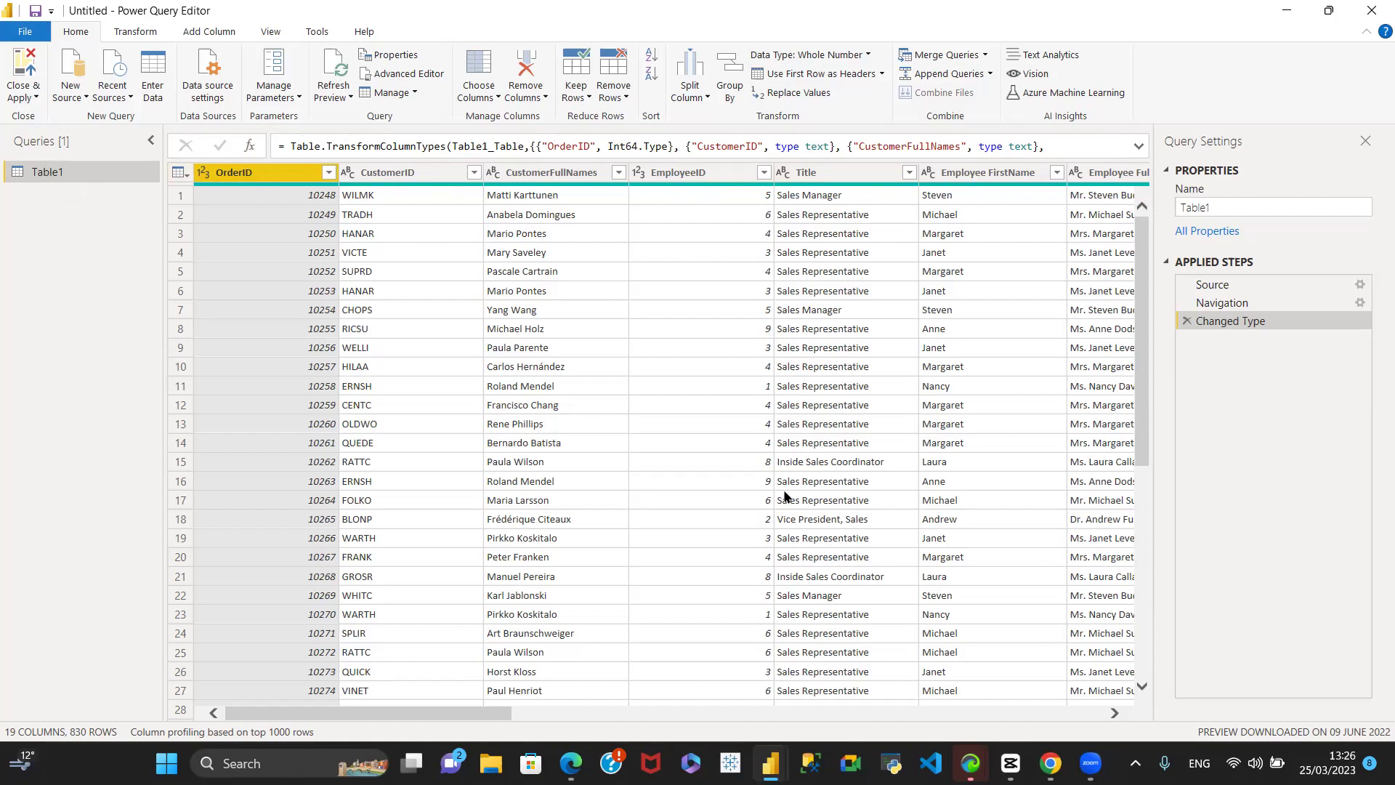
Step: Rename the Table1 query as Data, and extend the name to Data2 in its query properties
{"action": "left_click_drag", "start_coordinate": [476, 720], "coordinate": [369, 713]}
{"action": "mouse_move", "coordinate": [41, 170]}
{"action": "left_mouse_down"}
{"action": "mouse_move", "coordinate": [40, 189]}
{"action": "mouse_move", "coordinate": [49, 173]}
{"action": "left_mouse_up"}
{"action": "double_click", "coordinate": [49, 166]}
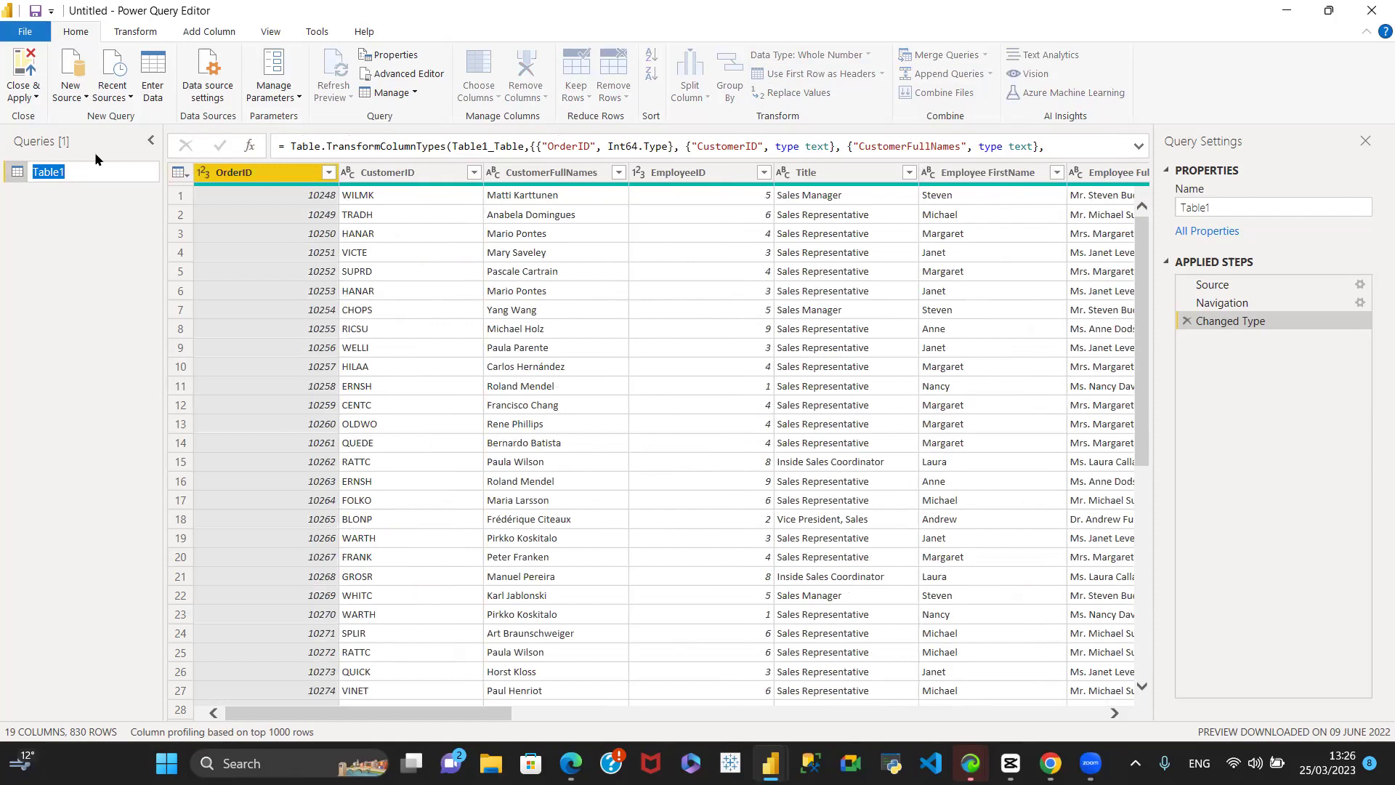
{"action": "type", "text": "Data"}
{"action": "key", "text": "Return"}
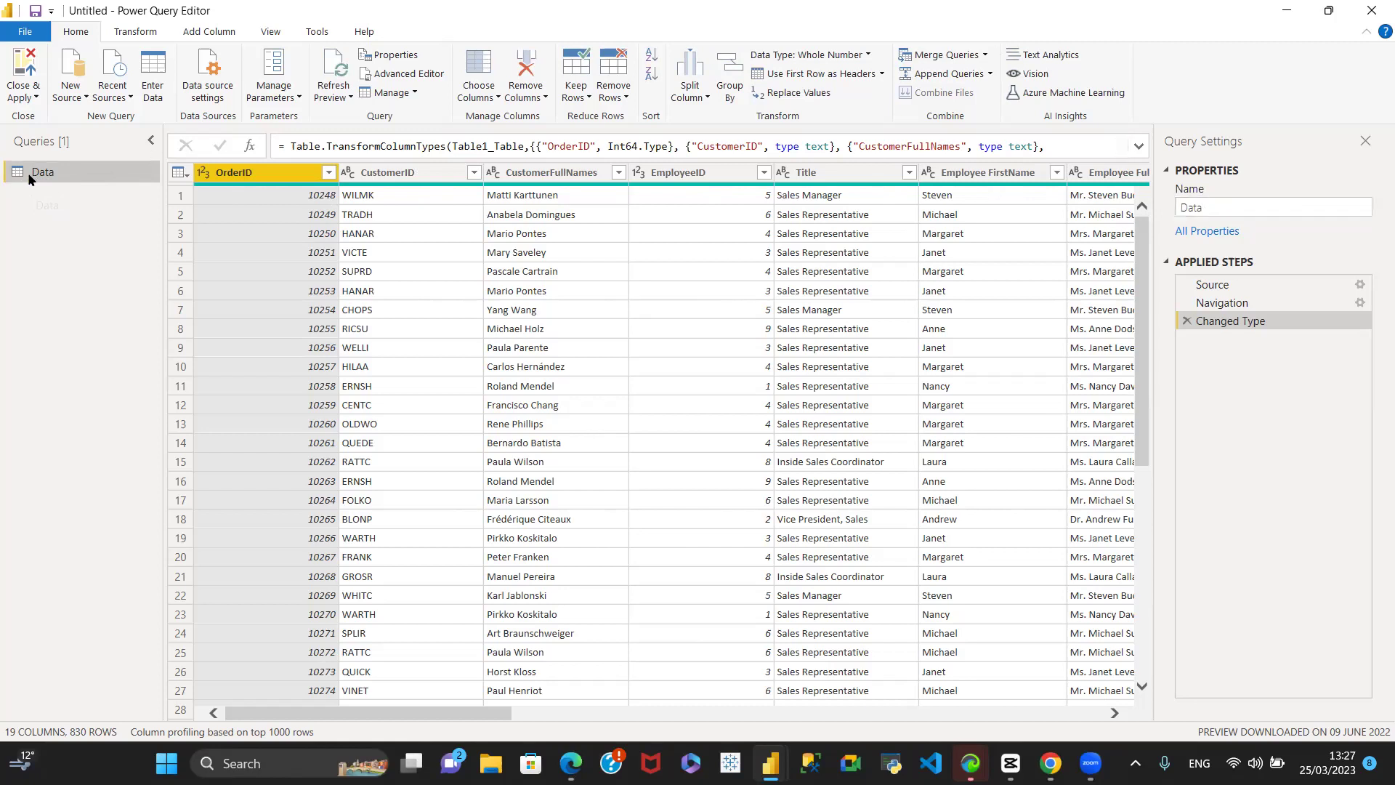
{"action": "left_click", "coordinate": [1223, 204]}
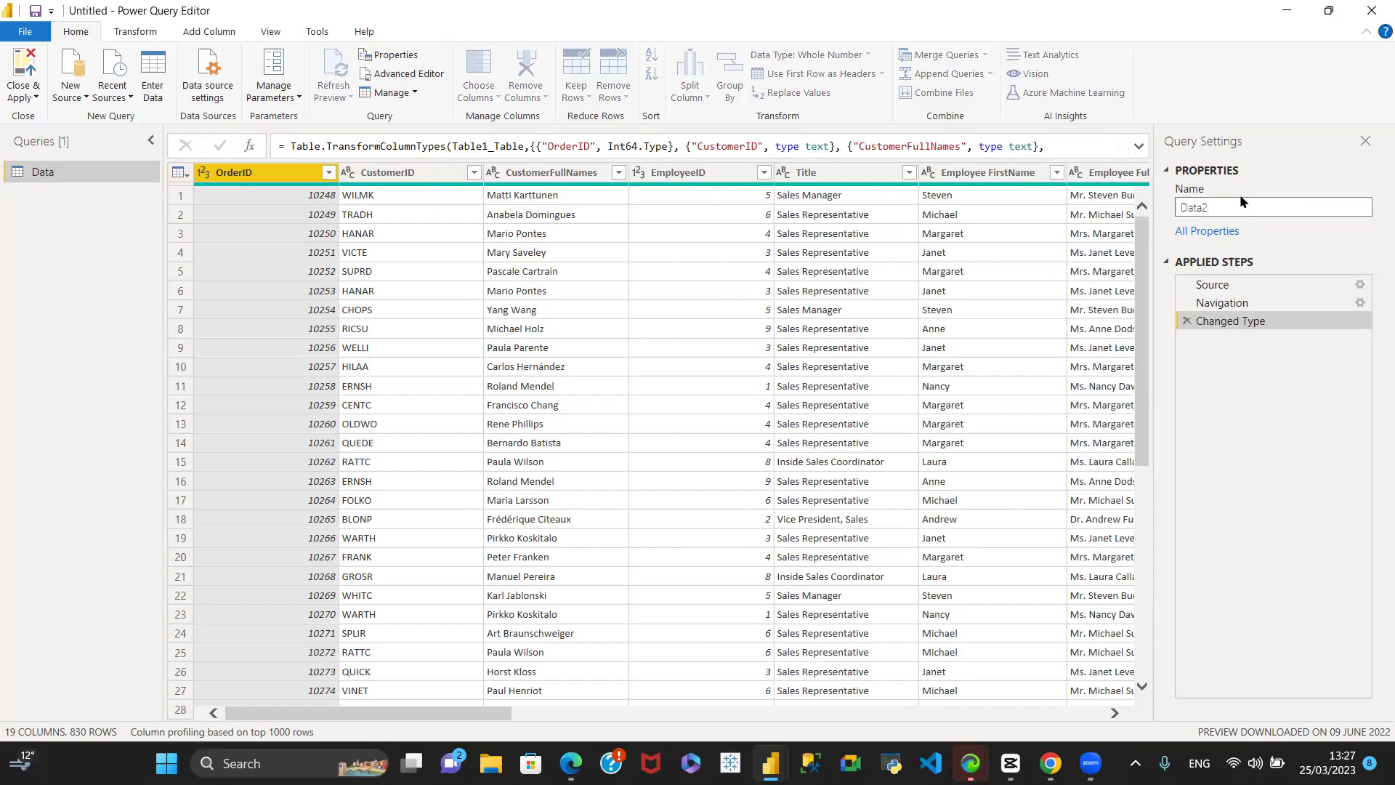
{"action": "key", "text": "Return"}
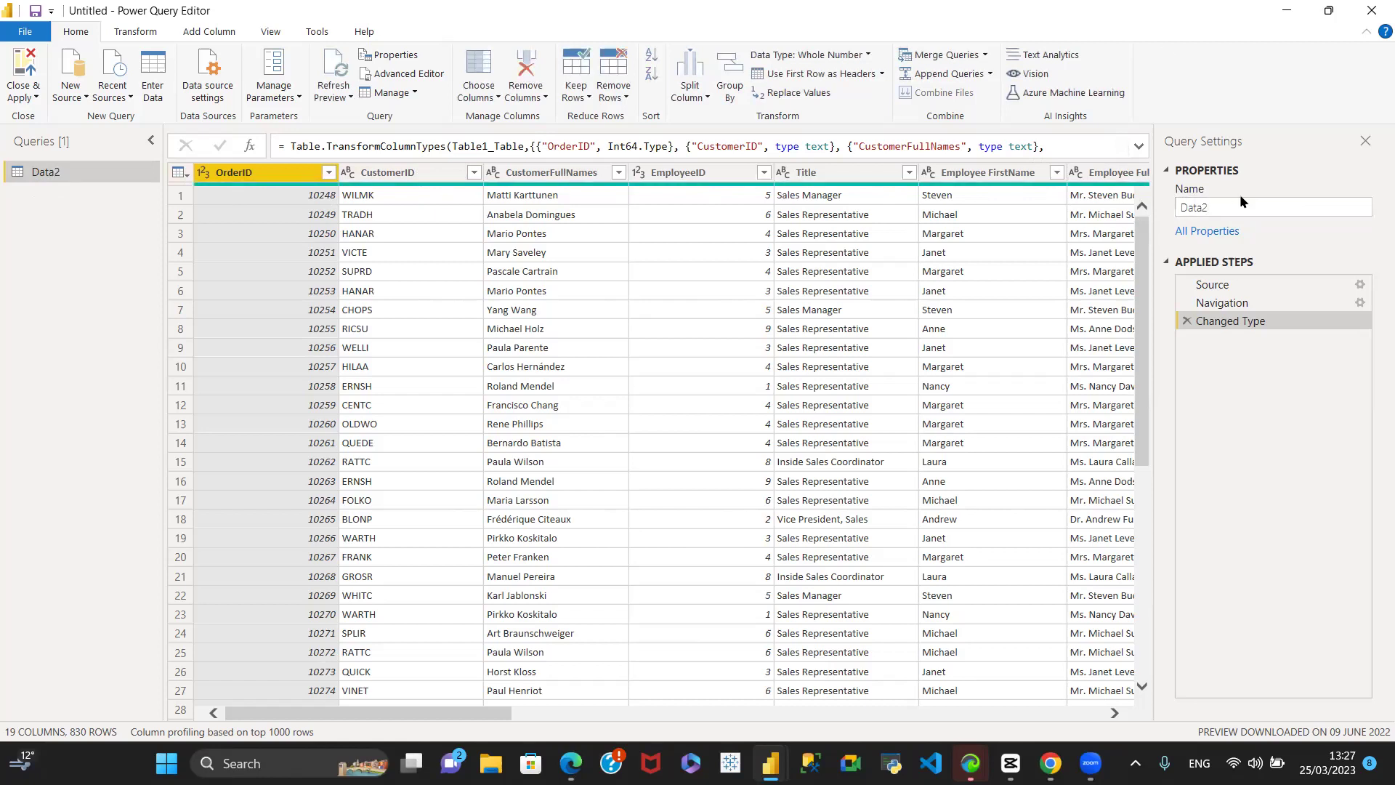
Step: Look over the options for closing and applying the query changes, and dismiss them without choosing one
{"action": "left_click_drag", "start_coordinate": [56, 178], "coordinate": [40, 176]}
{"action": "left_click_drag", "start_coordinate": [26, 168], "coordinate": [30, 143]}
{"action": "left_click", "coordinate": [20, 103]}
{"action": "left_click", "coordinate": [33, 100]}
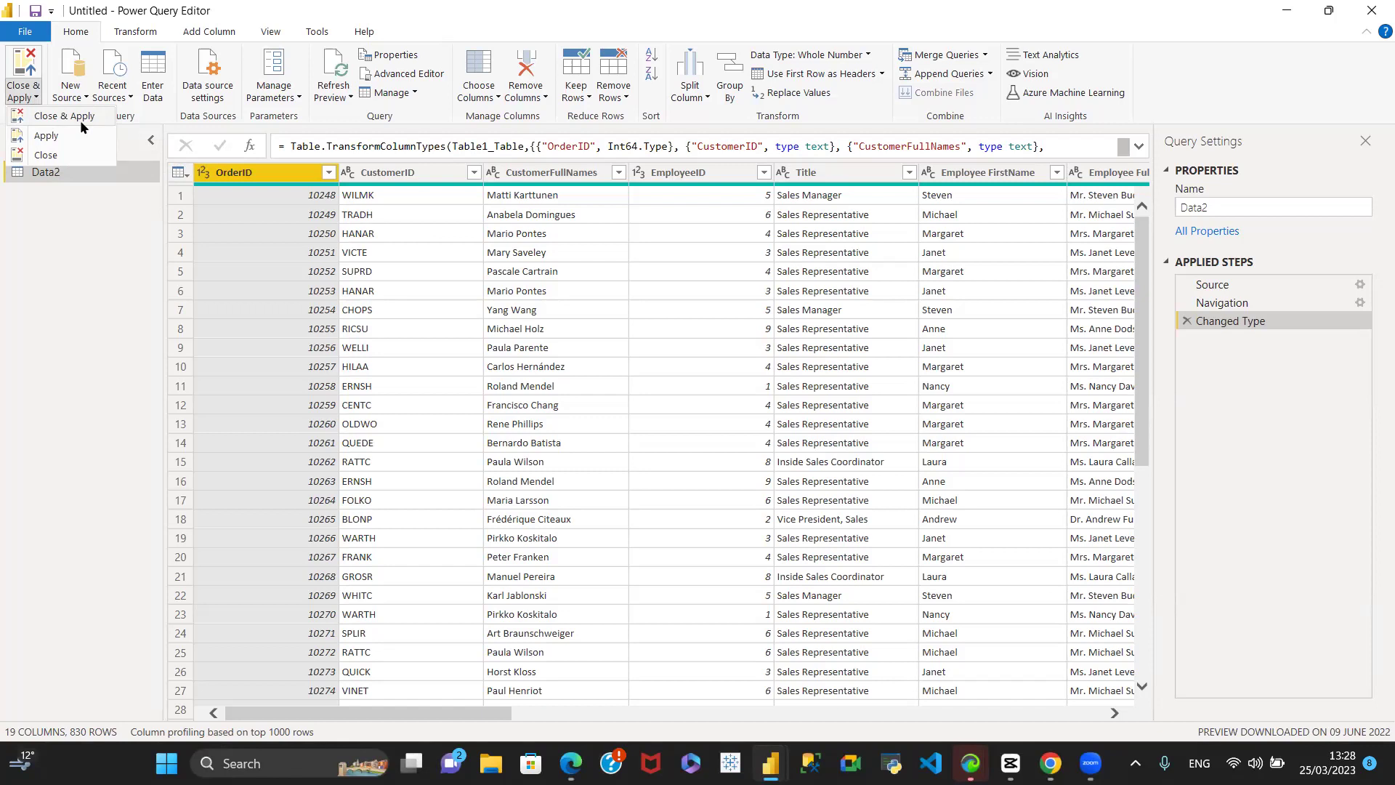
{"action": "left_click", "coordinate": [80, 242]}
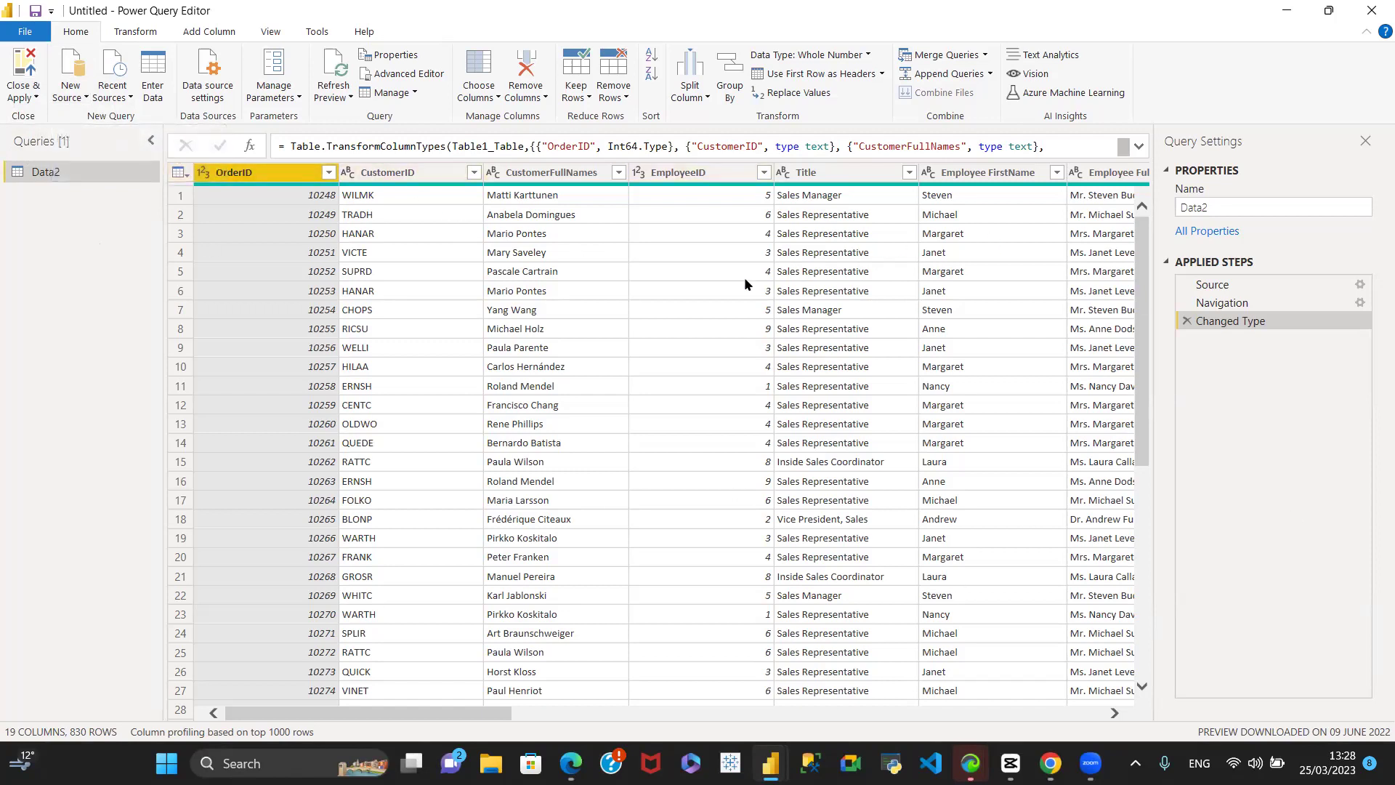
Step: Look over the common new sources and the full list of Get Data connectors, and cancel without connecting
{"action": "left_click", "coordinate": [80, 98]}
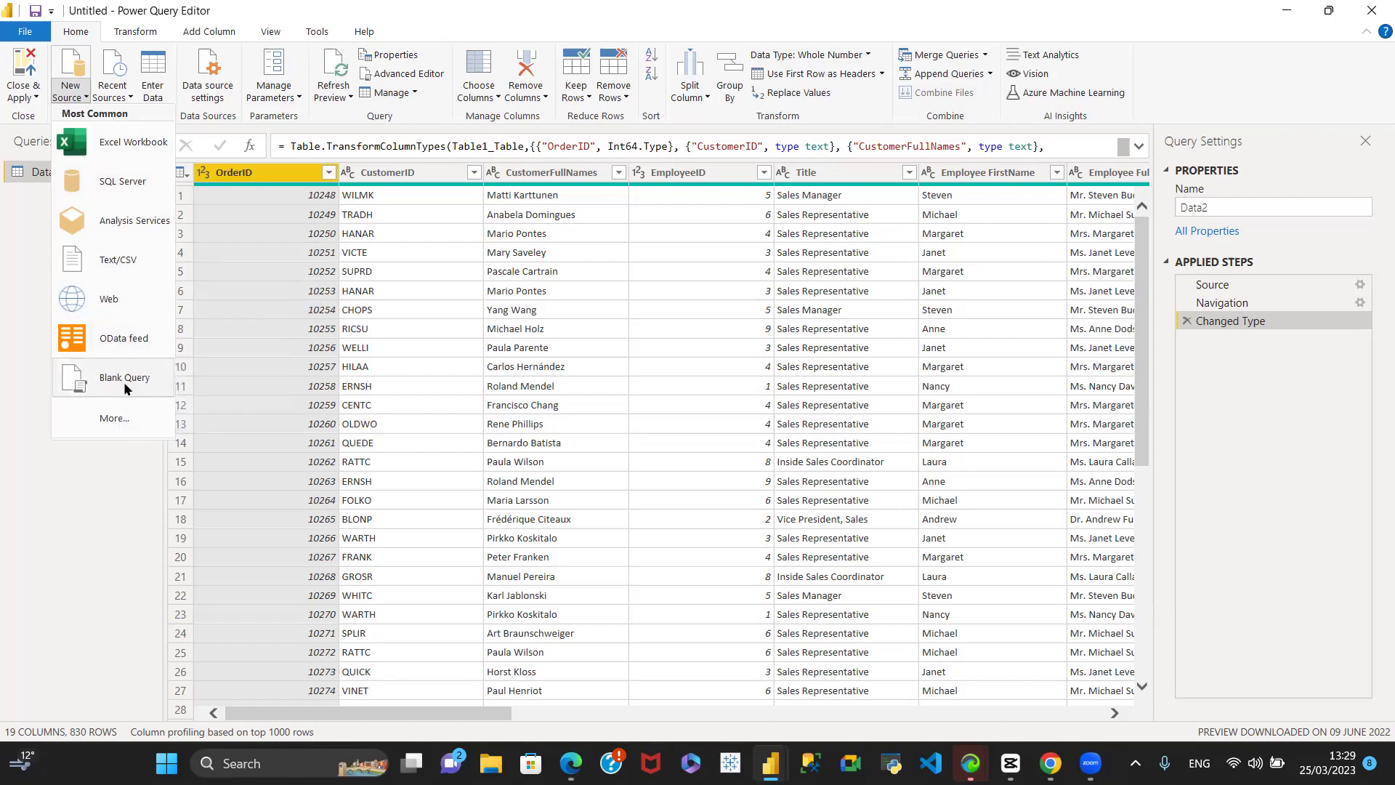
{"action": "left_click", "coordinate": [115, 418]}
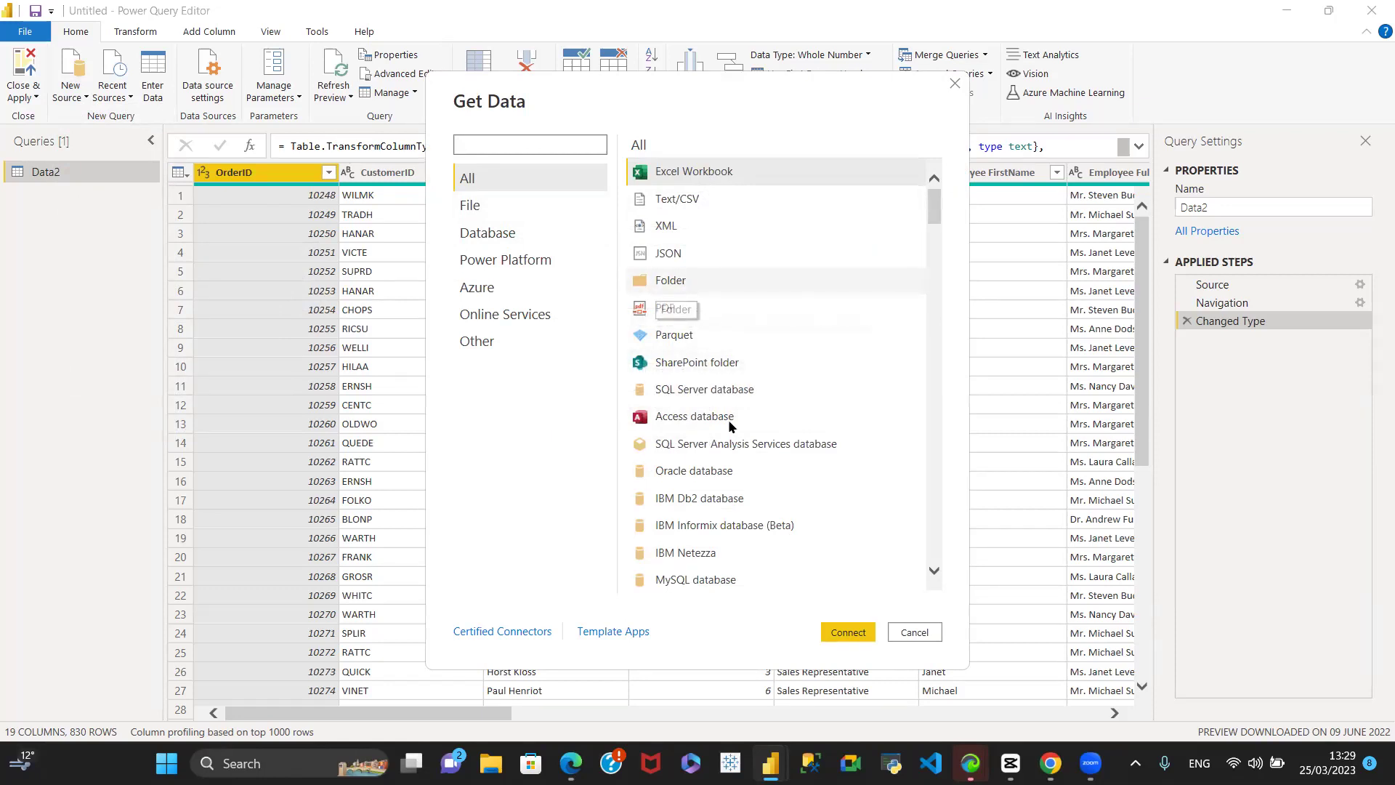
{"action": "scroll", "coordinate": [728, 420], "scroll_direction": "down", "scroll_amount": 3}
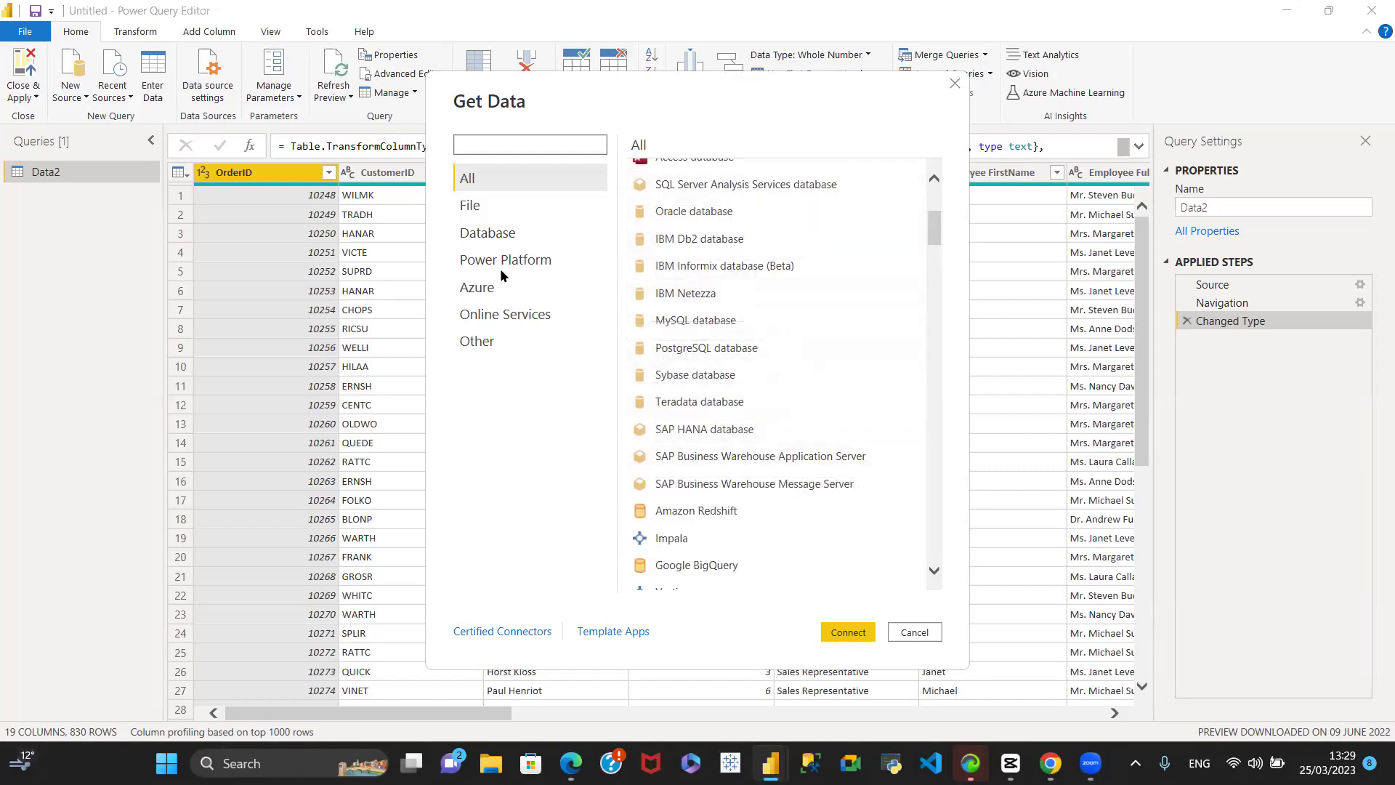
{"action": "scroll", "coordinate": [743, 472], "scroll_direction": "down", "scroll_amount": 3}
{"action": "scroll", "coordinate": [742, 471], "scroll_direction": "down", "scroll_amount": 10}
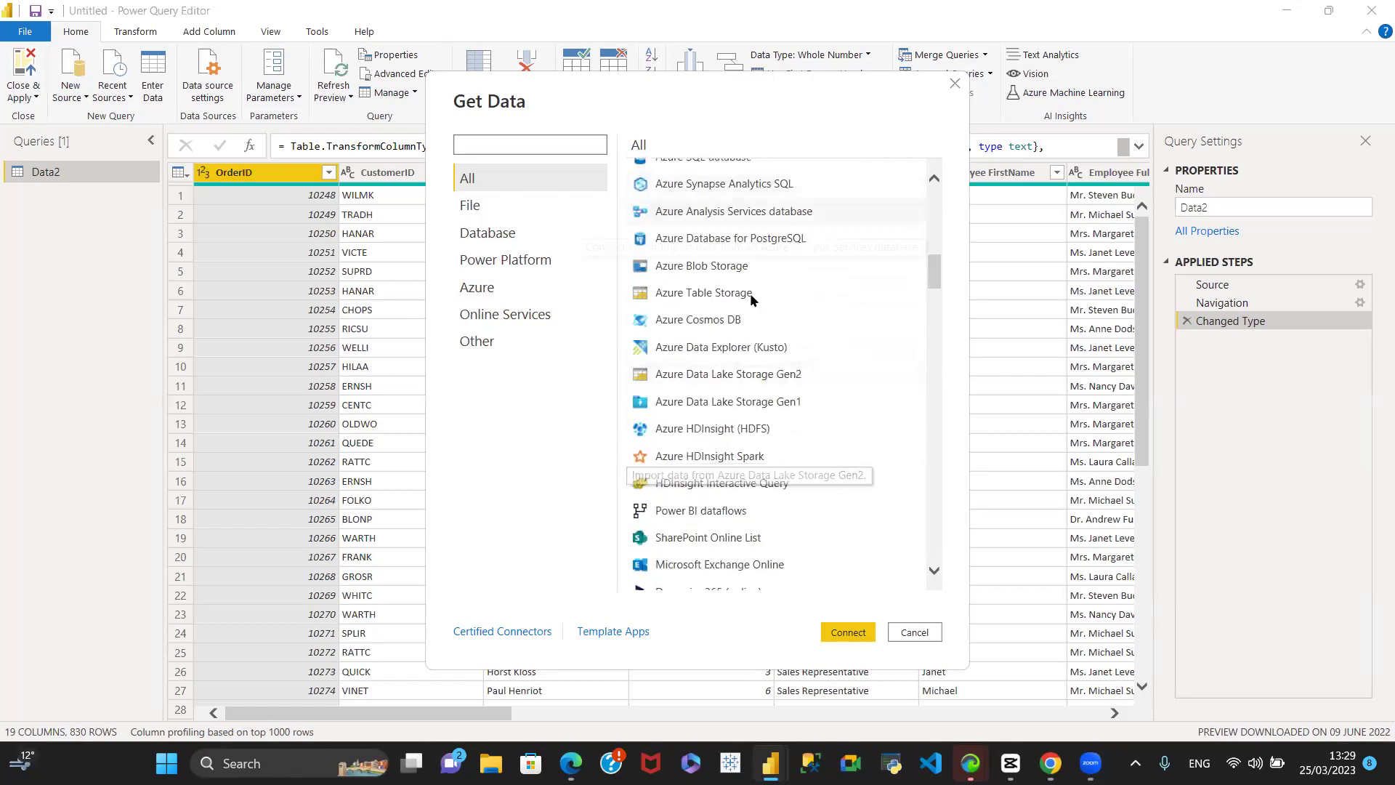
{"action": "scroll", "coordinate": [726, 443], "scroll_direction": "down", "scroll_amount": 9}
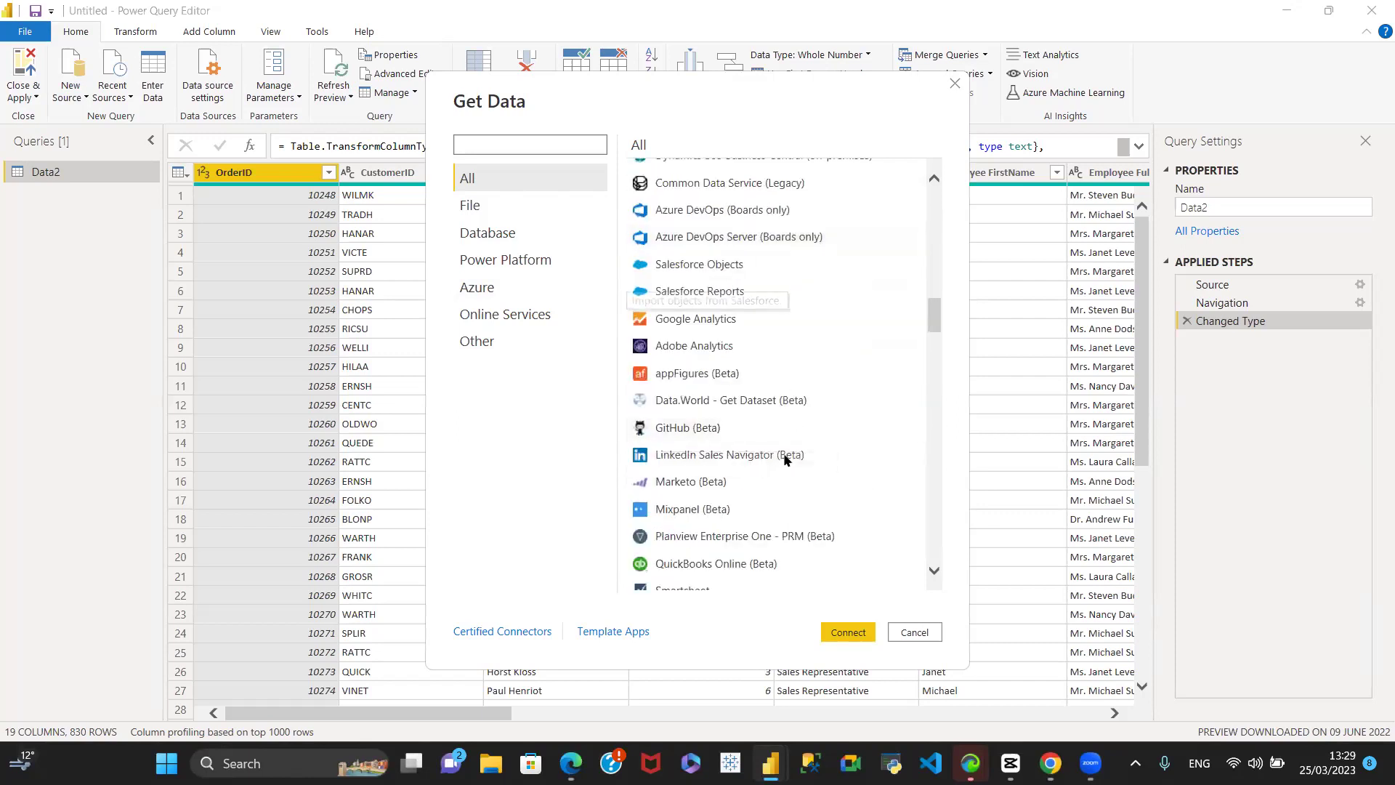
{"action": "scroll", "coordinate": [723, 421], "scroll_direction": "up", "scroll_amount": 9}
{"action": "scroll", "coordinate": [724, 409], "scroll_direction": "down", "scroll_amount": 3}
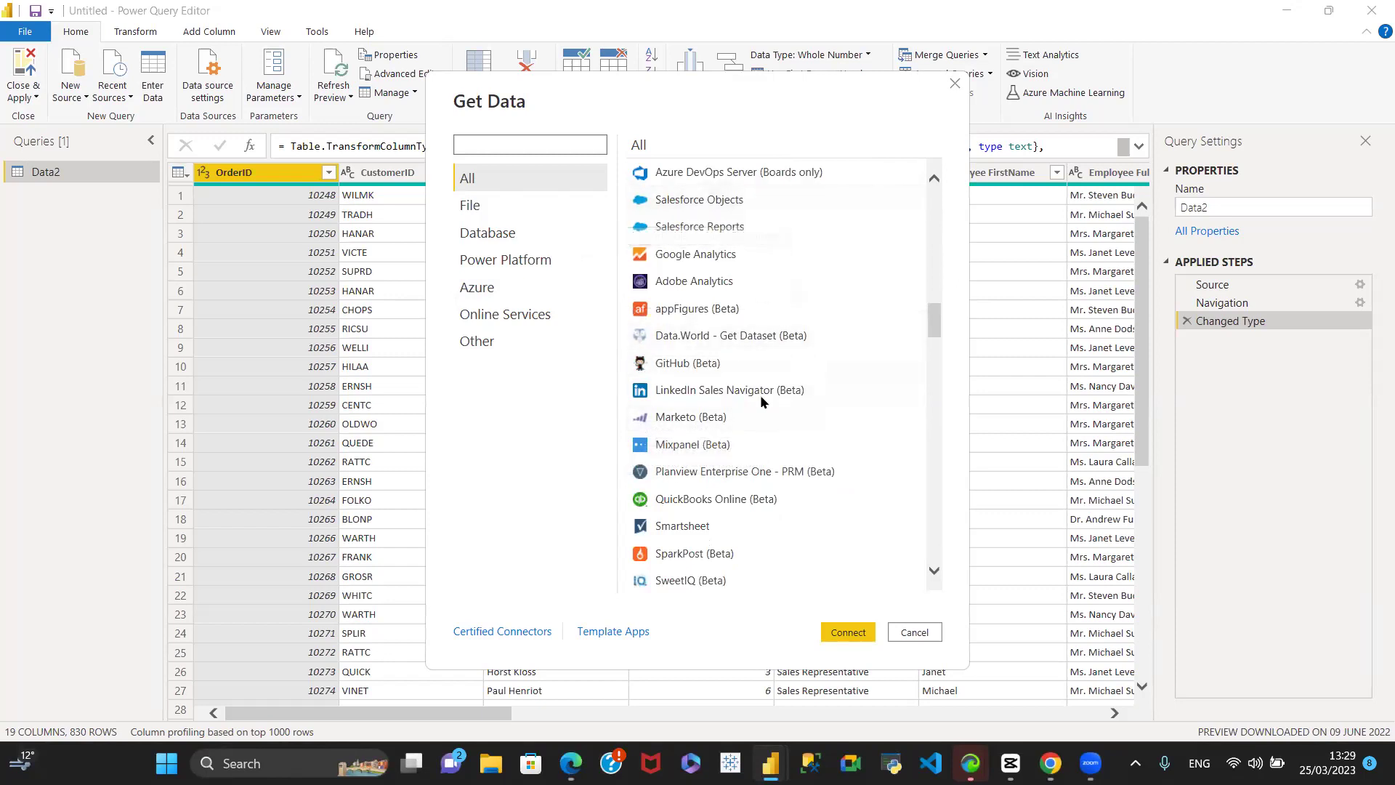
{"action": "scroll", "coordinate": [753, 412], "scroll_direction": "down", "scroll_amount": 5}
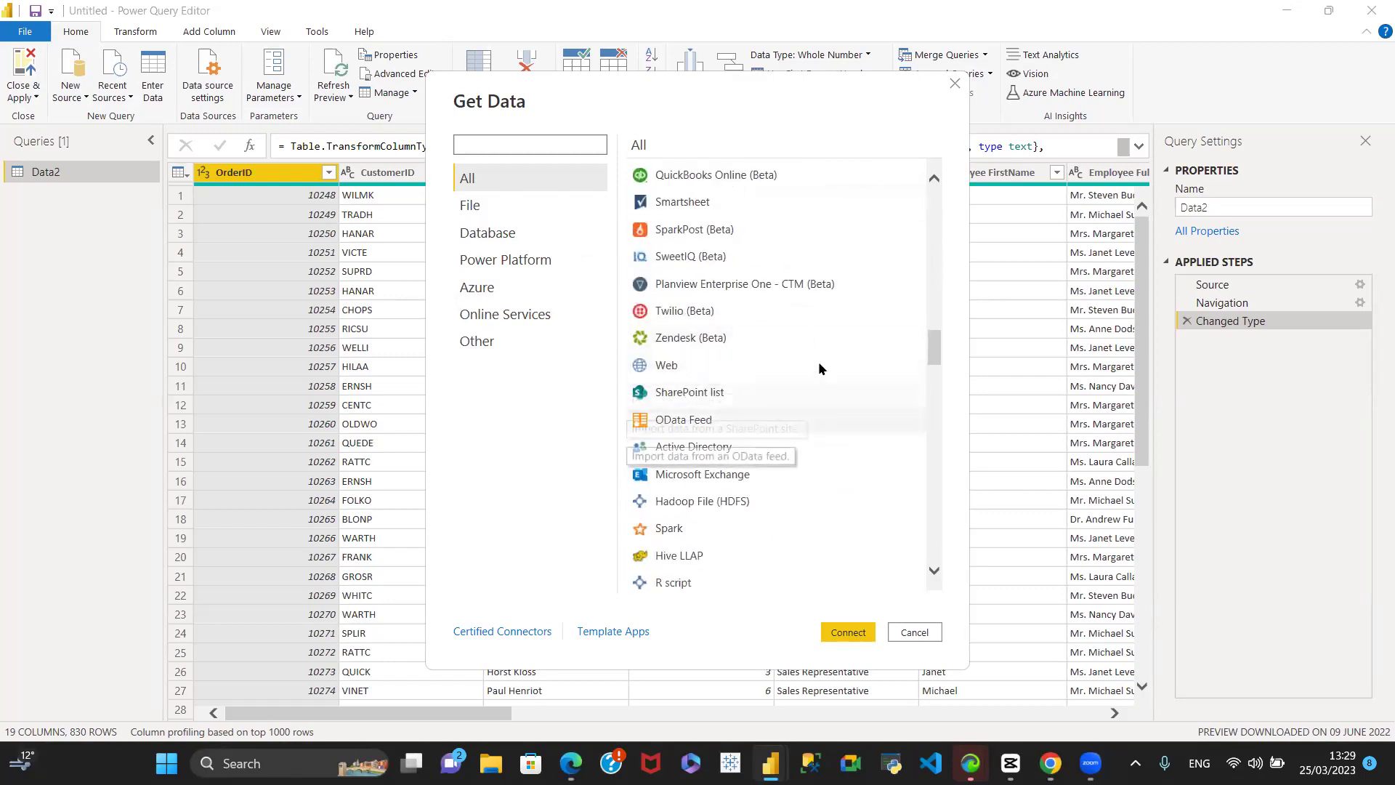
{"action": "left_click", "coordinate": [909, 633]}
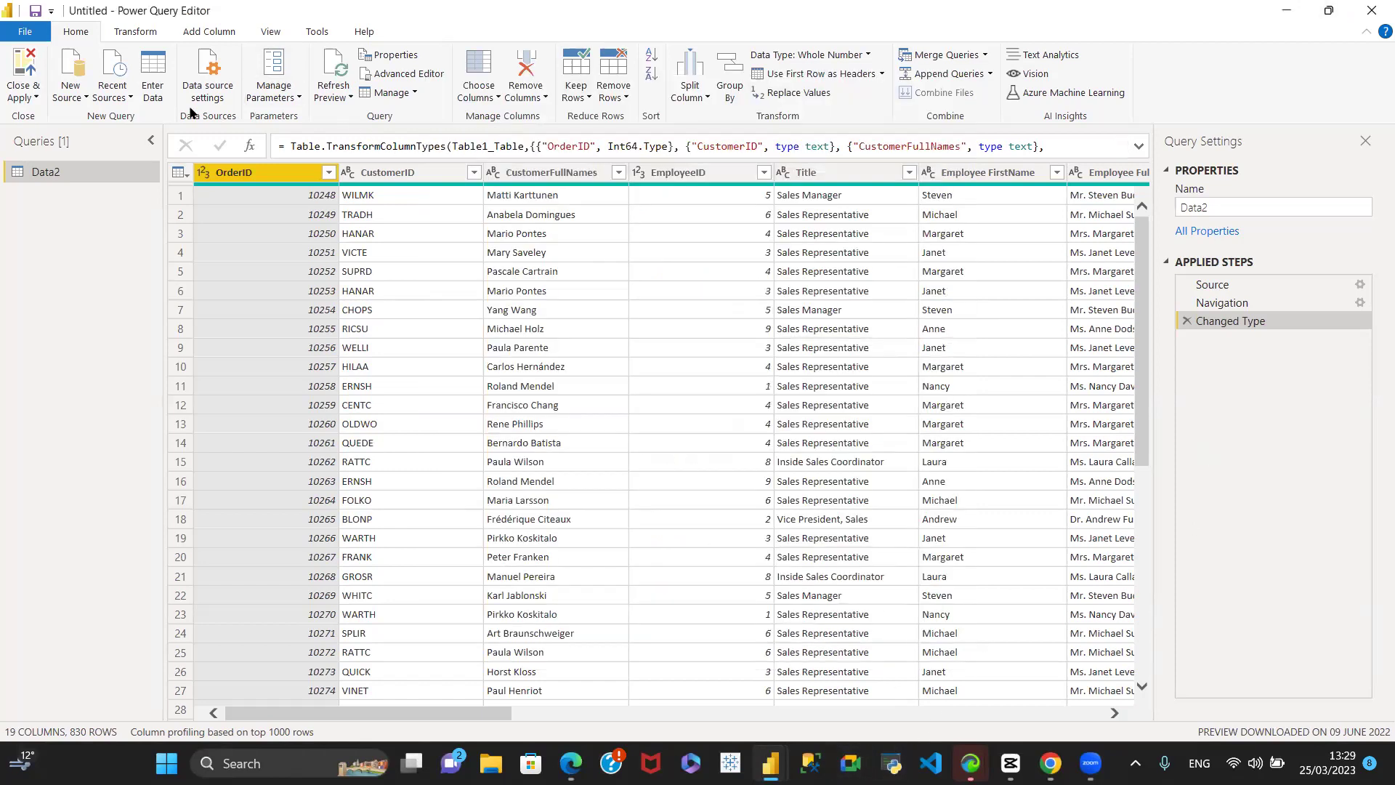
Step: Import the Customers, Employees, Orders, Orders Details and Products sheets from the recent source Northwind Cleaned.xlsx, and dismiss the preview-age notice
{"action": "left_click", "coordinate": [120, 101]}
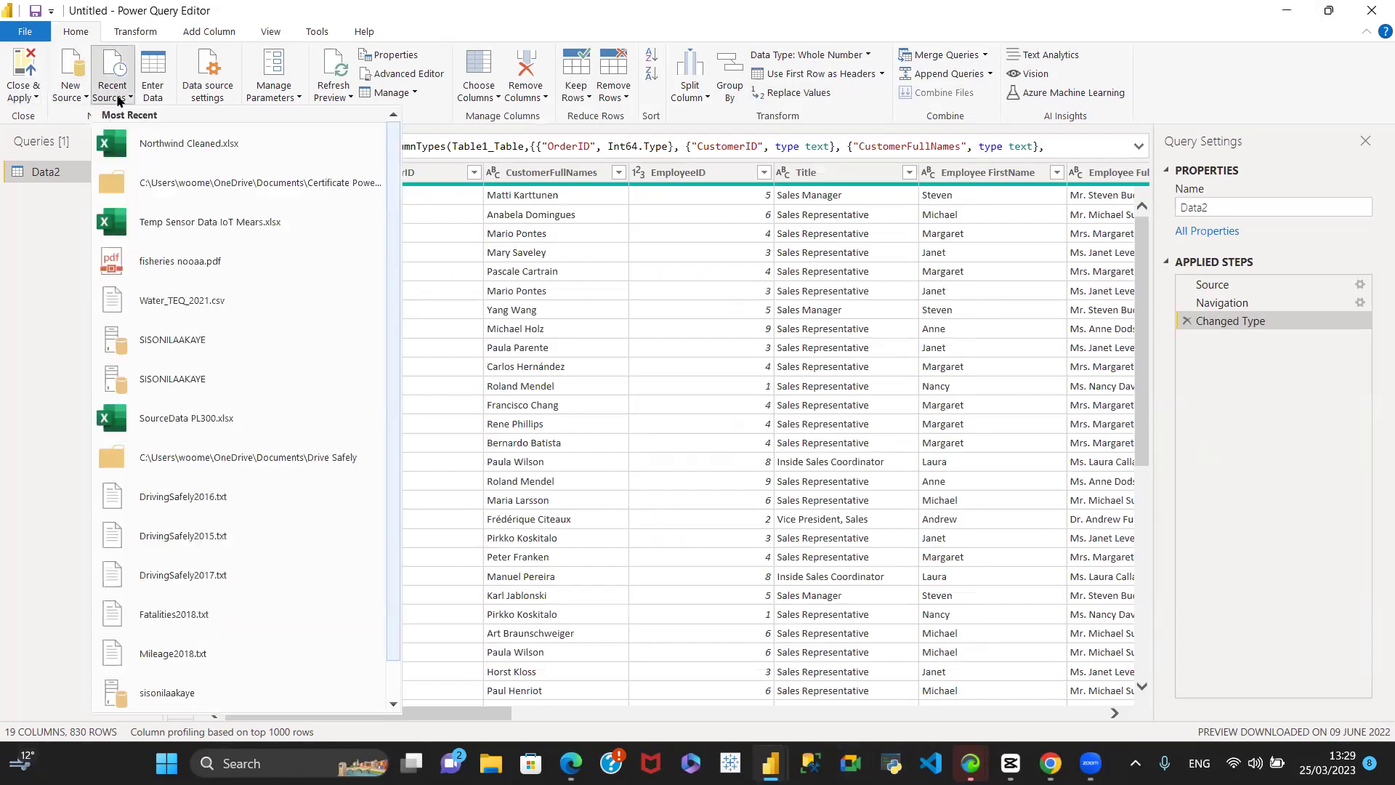
{"action": "left_click", "coordinate": [185, 143]}
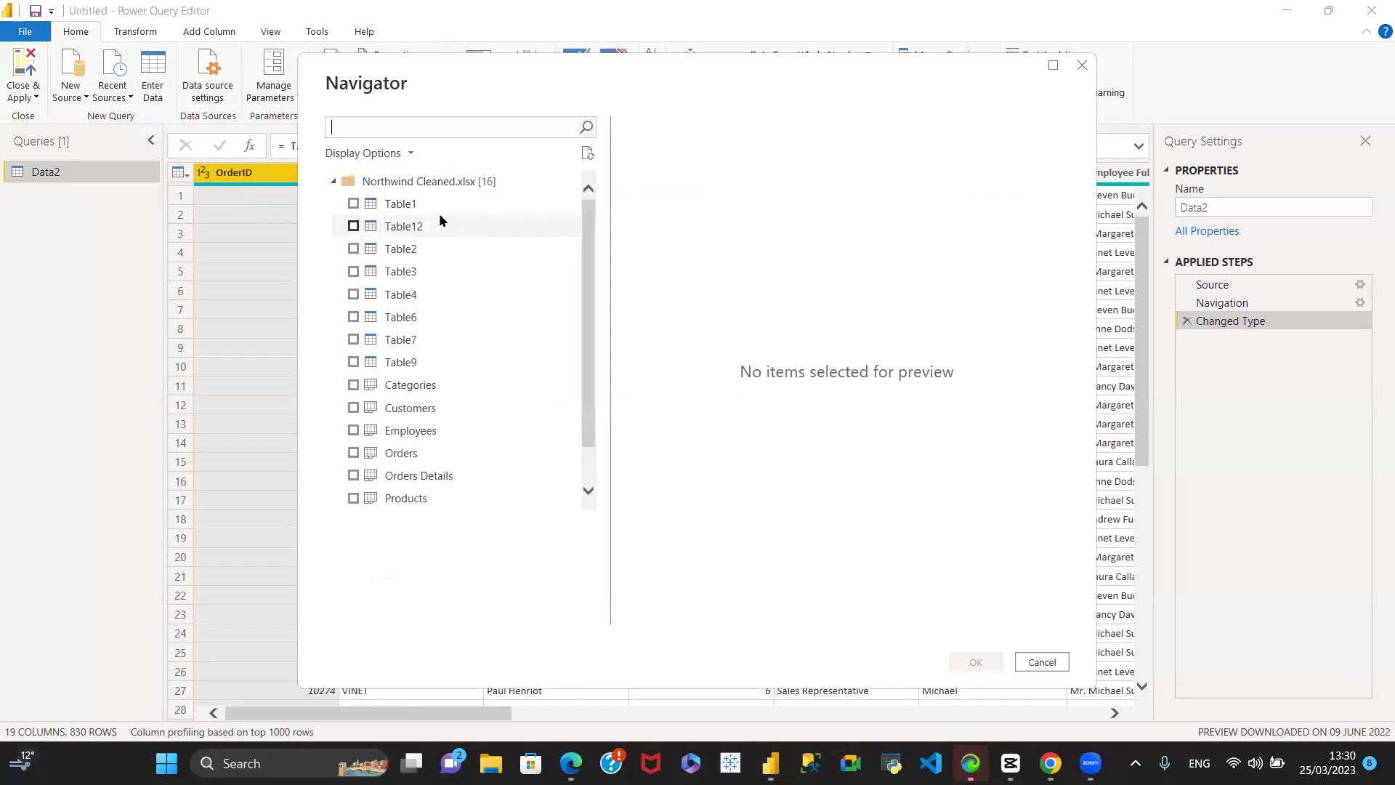
{"action": "left_click", "coordinate": [354, 408]}
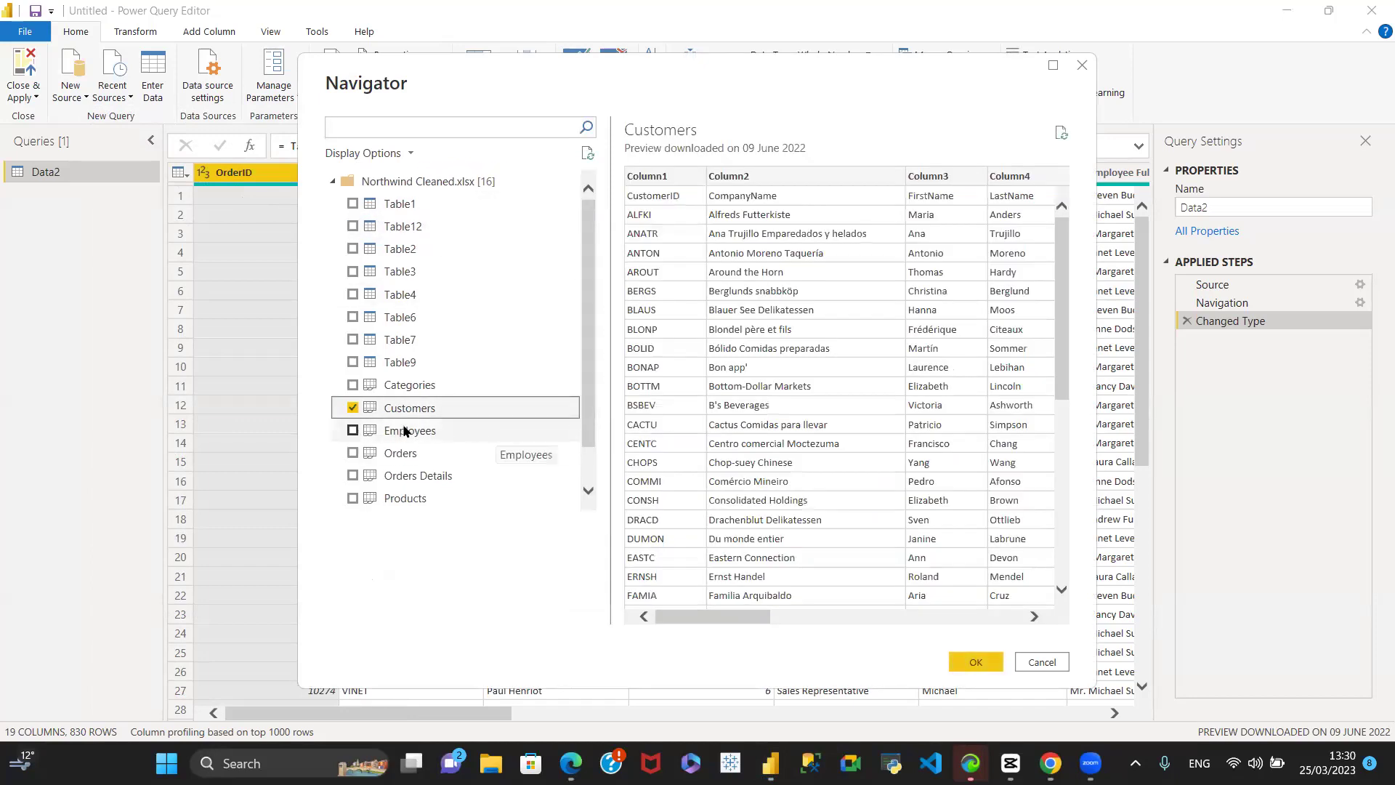
{"action": "left_click", "coordinate": [353, 430]}
{"action": "left_click", "coordinate": [352, 452]}
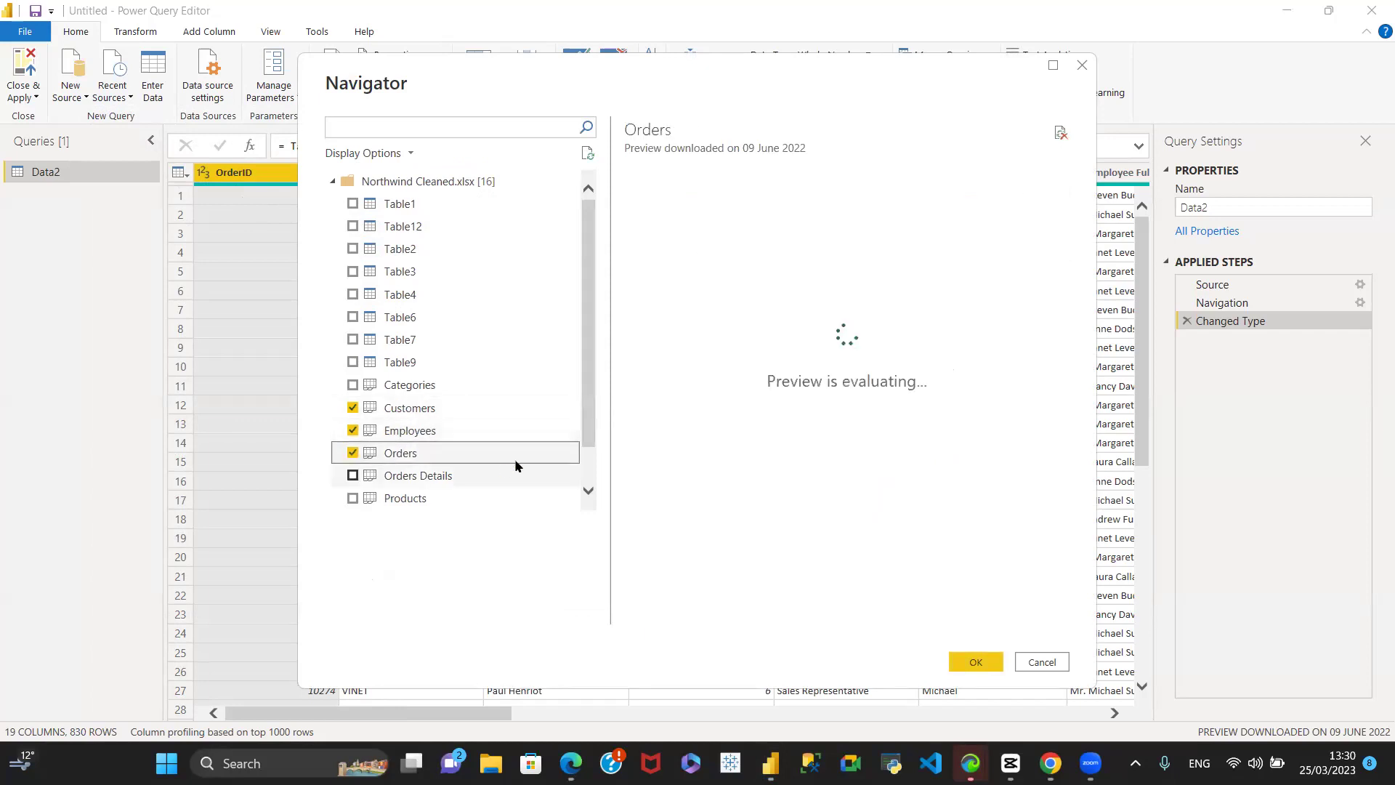
{"action": "left_click", "coordinate": [354, 499]}
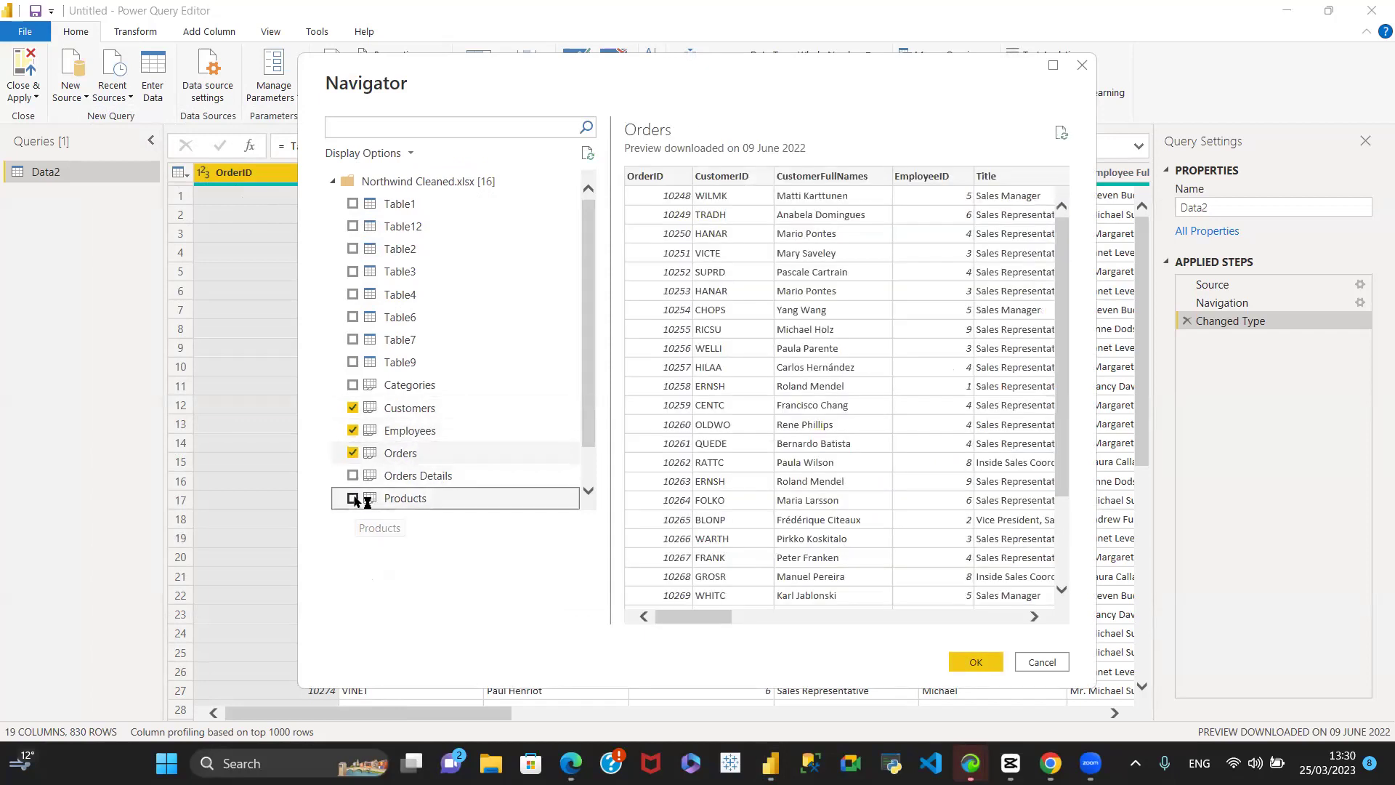
{"action": "left_click", "coordinate": [354, 476]}
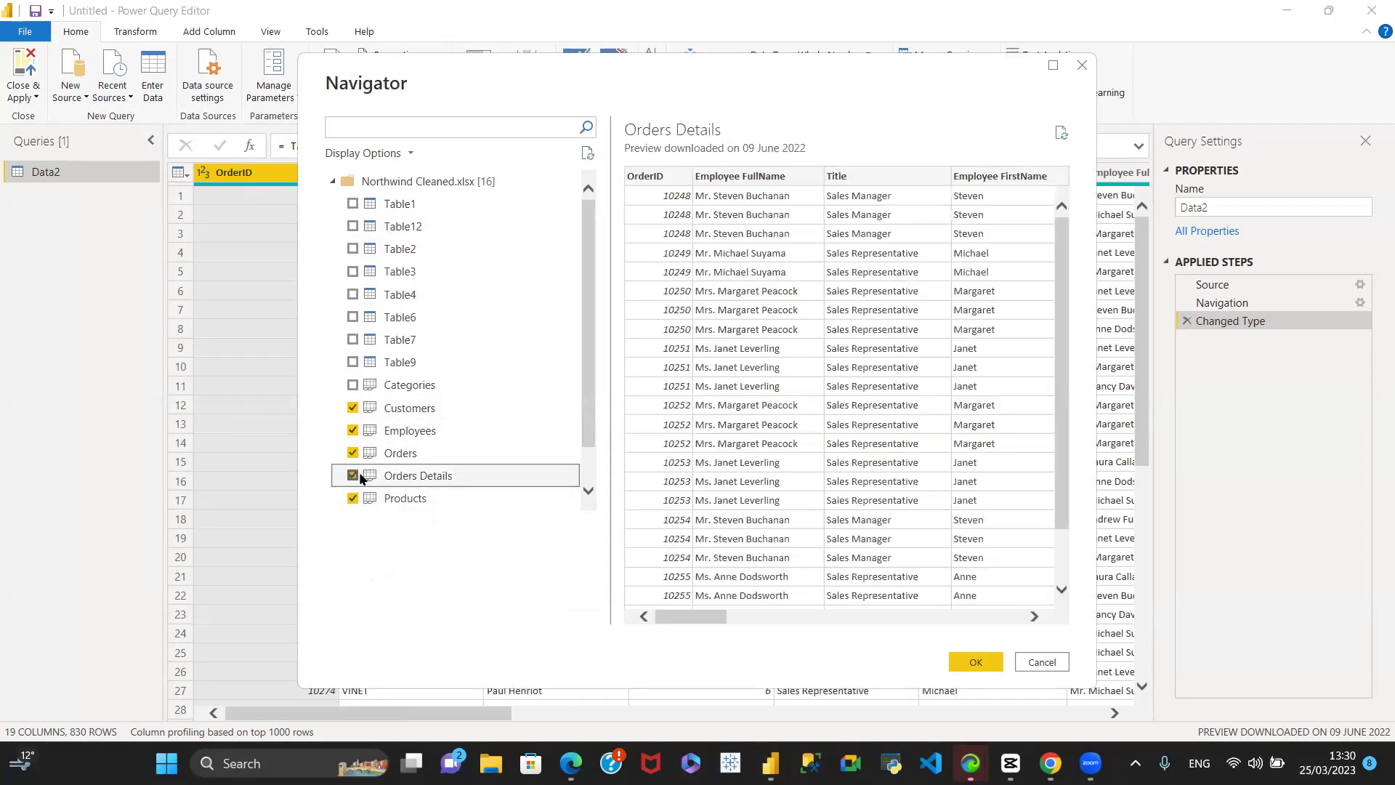
{"action": "left_click", "coordinate": [981, 662]}
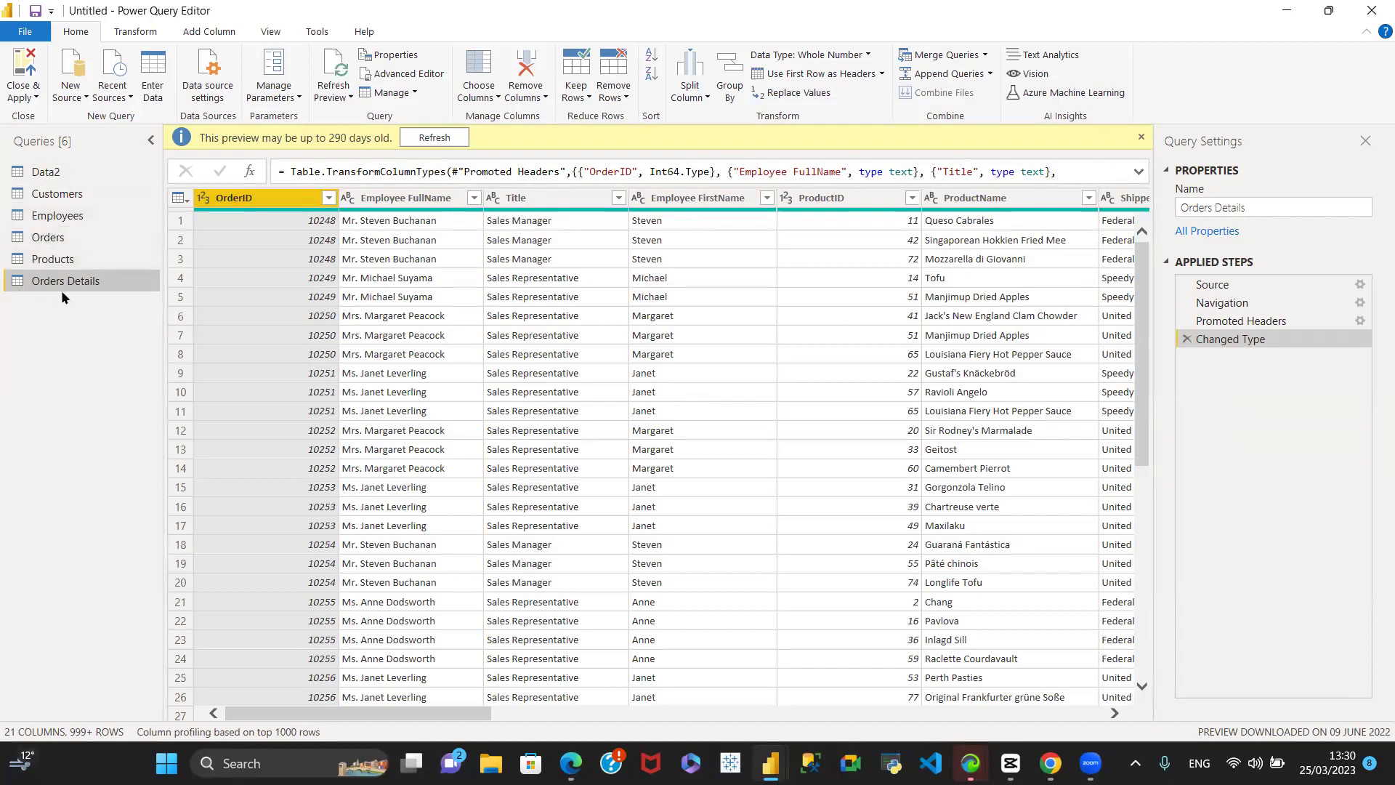
{"action": "left_click", "coordinate": [1141, 138]}
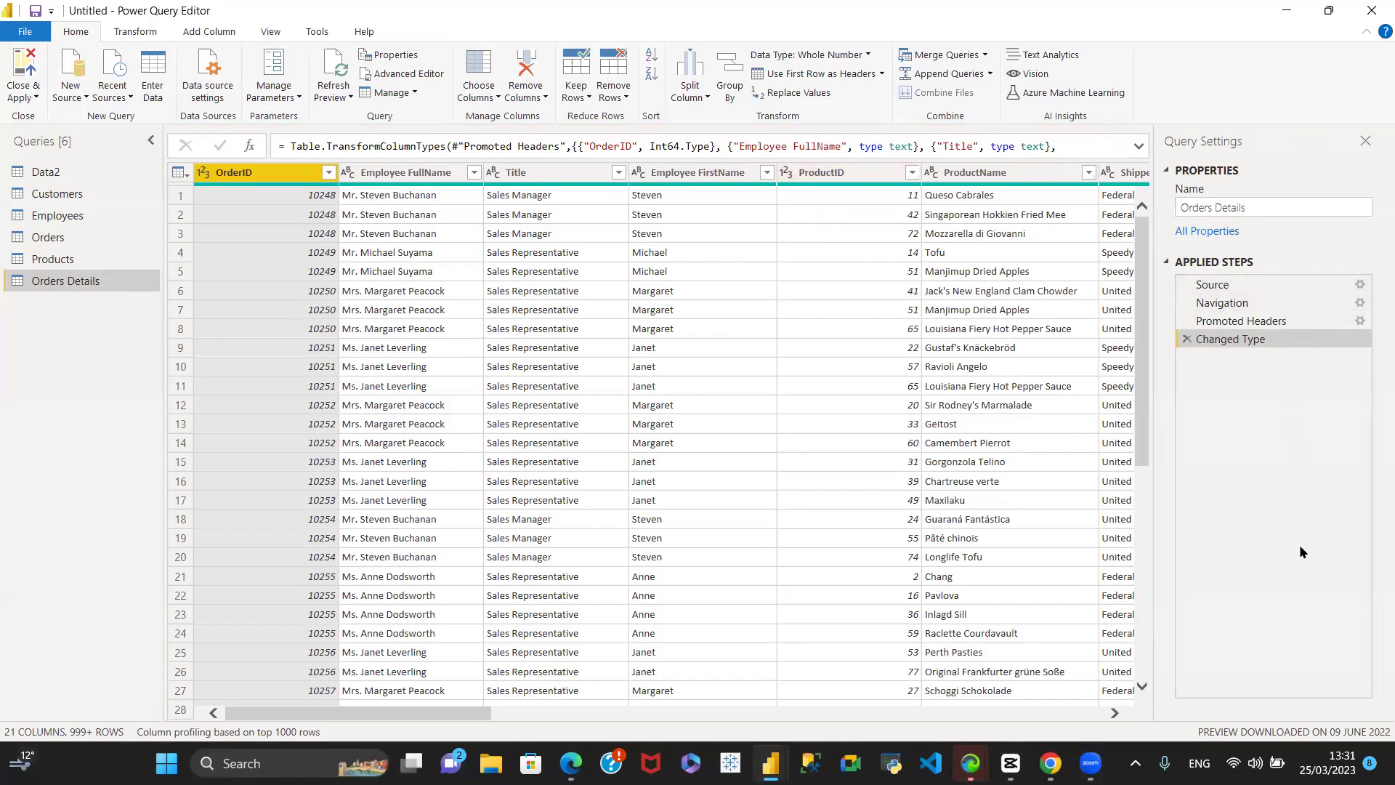
Step: Review the Source, Navigation and Promoted Headers steps of the Orders Details query, and view the Navigation settings without changing them
{"action": "left_click", "coordinate": [1305, 283]}
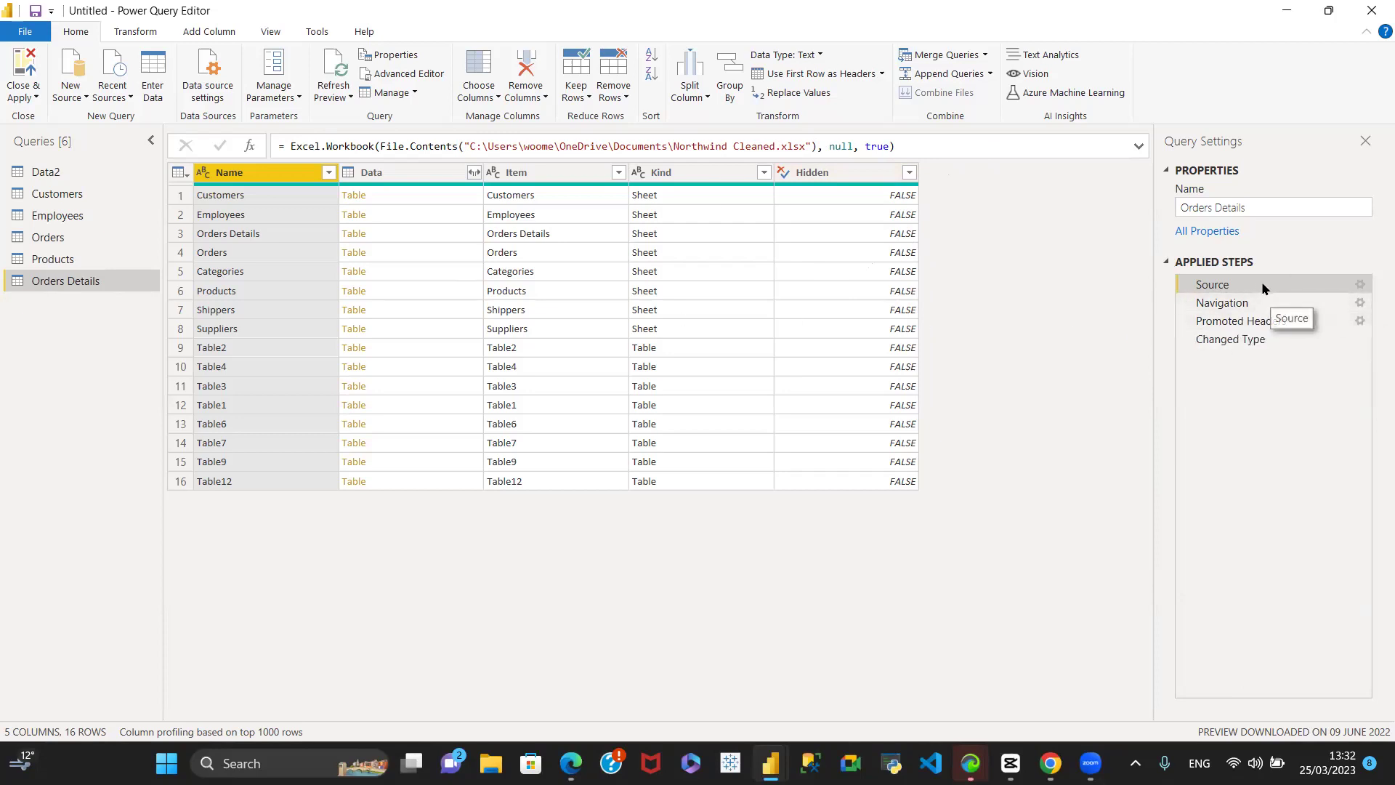
{"action": "left_click", "coordinate": [1311, 304]}
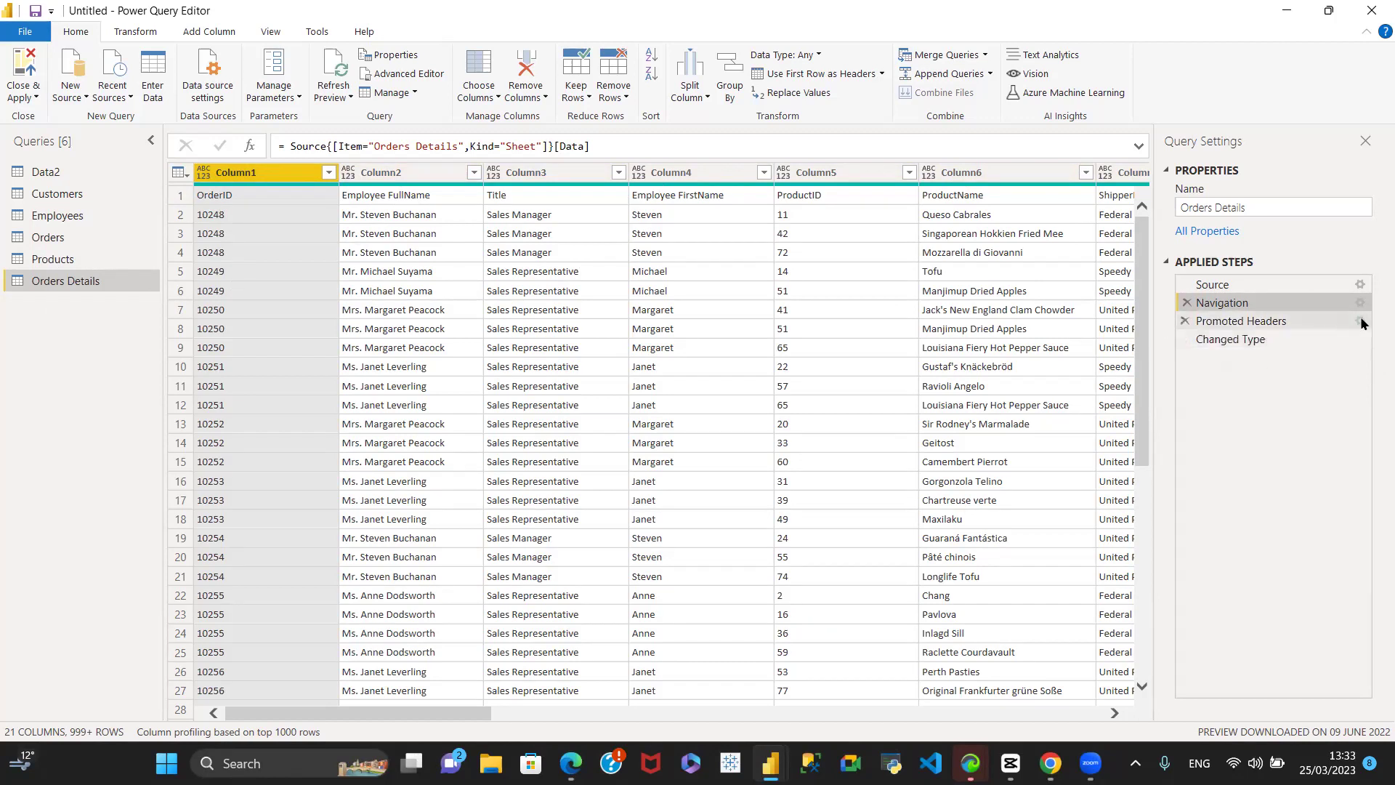
{"action": "left_click", "coordinate": [1327, 321]}
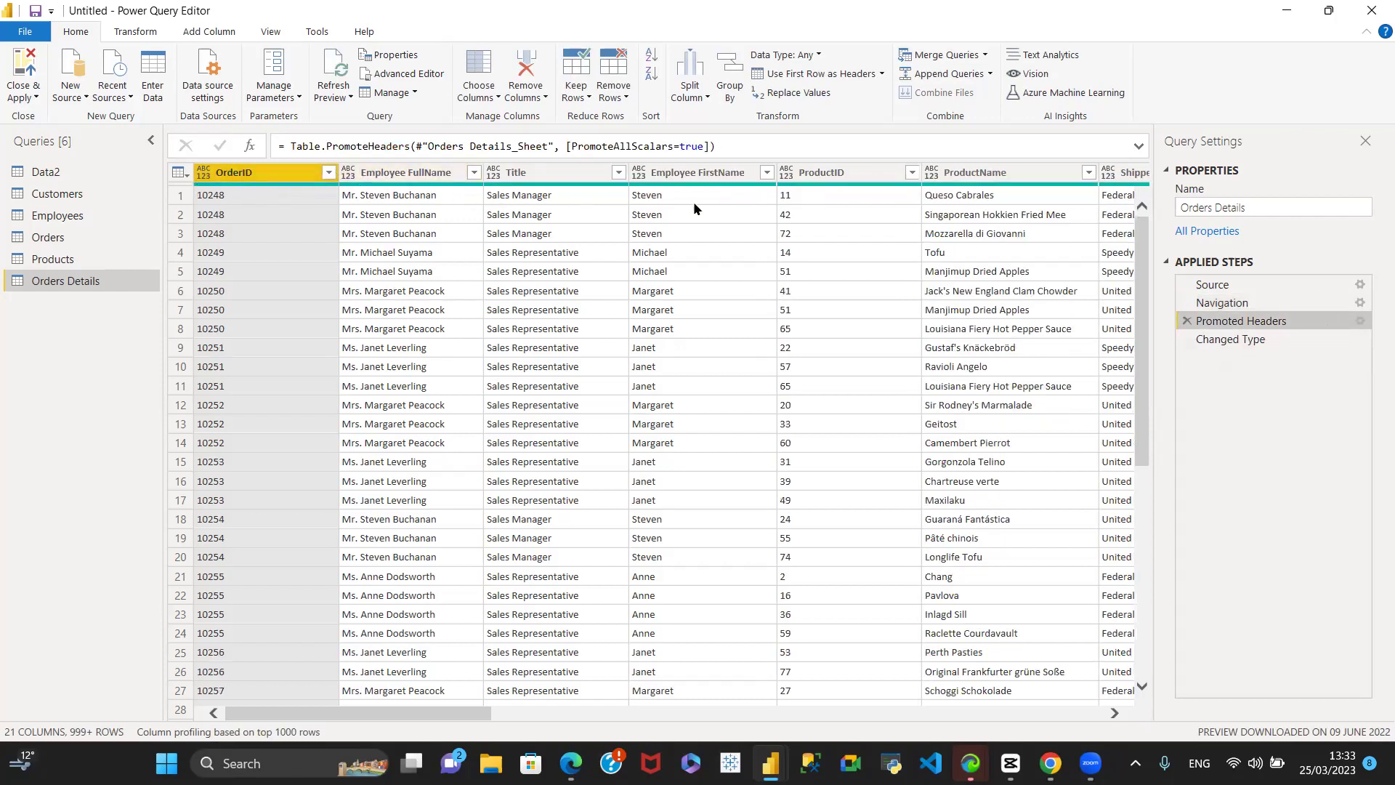
{"action": "left_click", "coordinate": [1332, 305]}
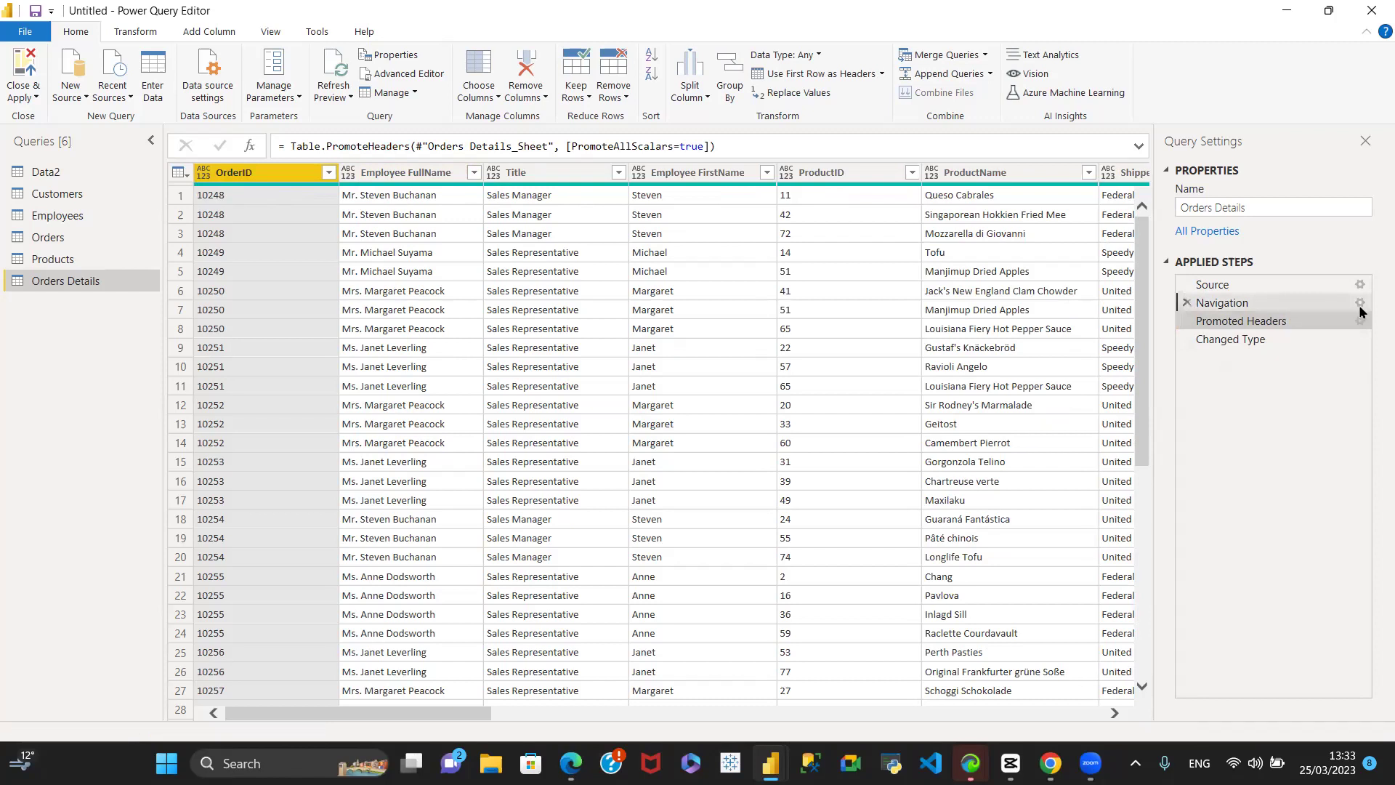
{"action": "left_click", "coordinate": [1360, 305]}
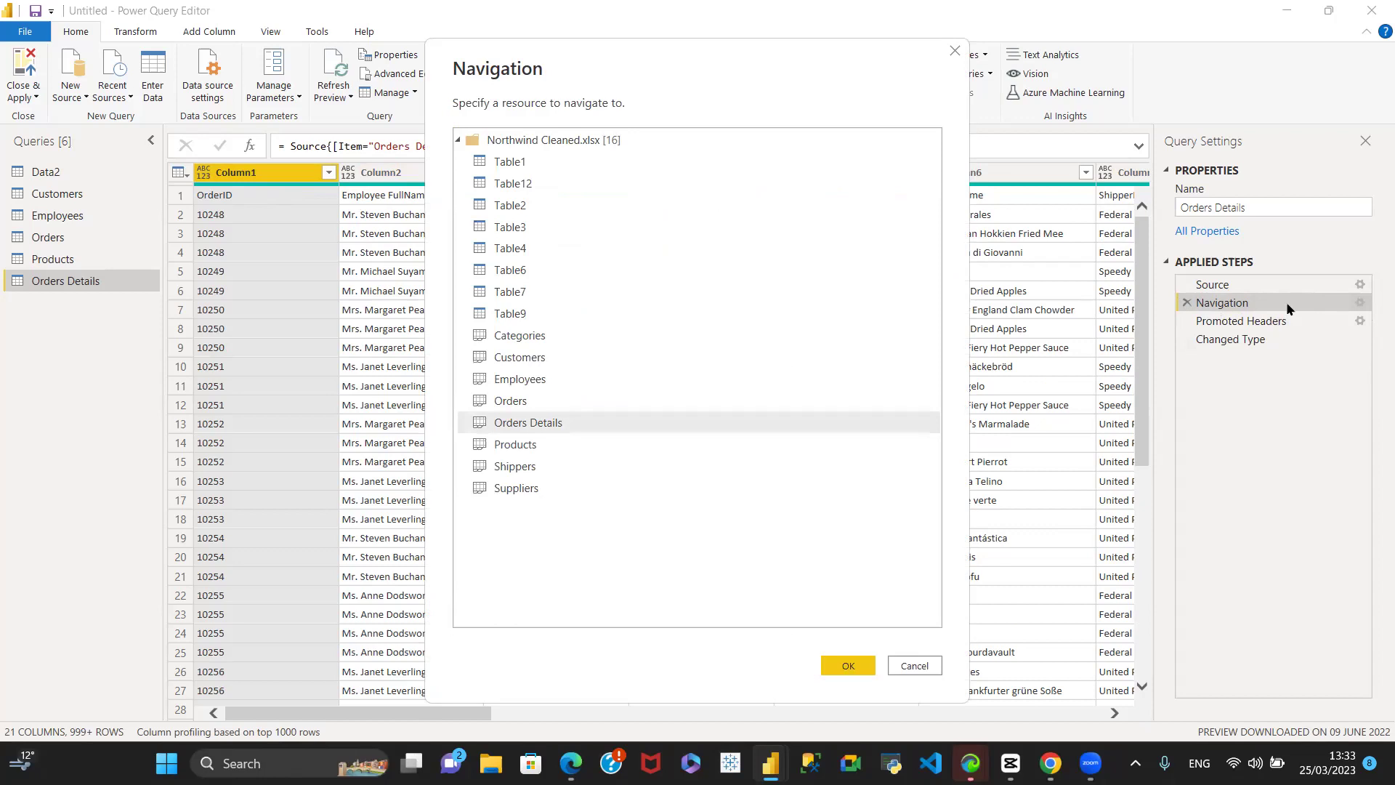
{"action": "left_click", "coordinate": [919, 666]}
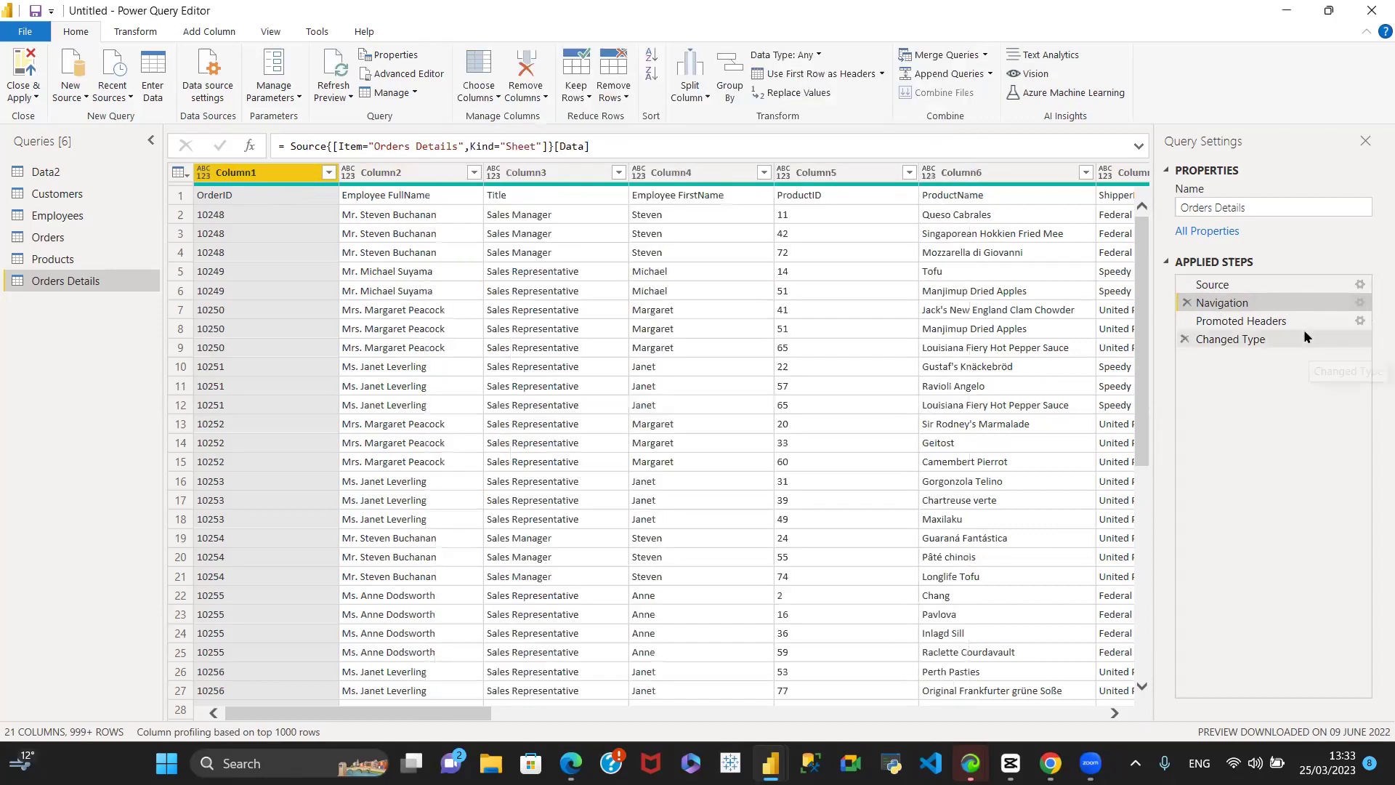
Step: Check the Promoted Headers settings of Orders Details, accept them as they are, and return to the Changed Type step
{"action": "left_click", "coordinate": [1276, 322]}
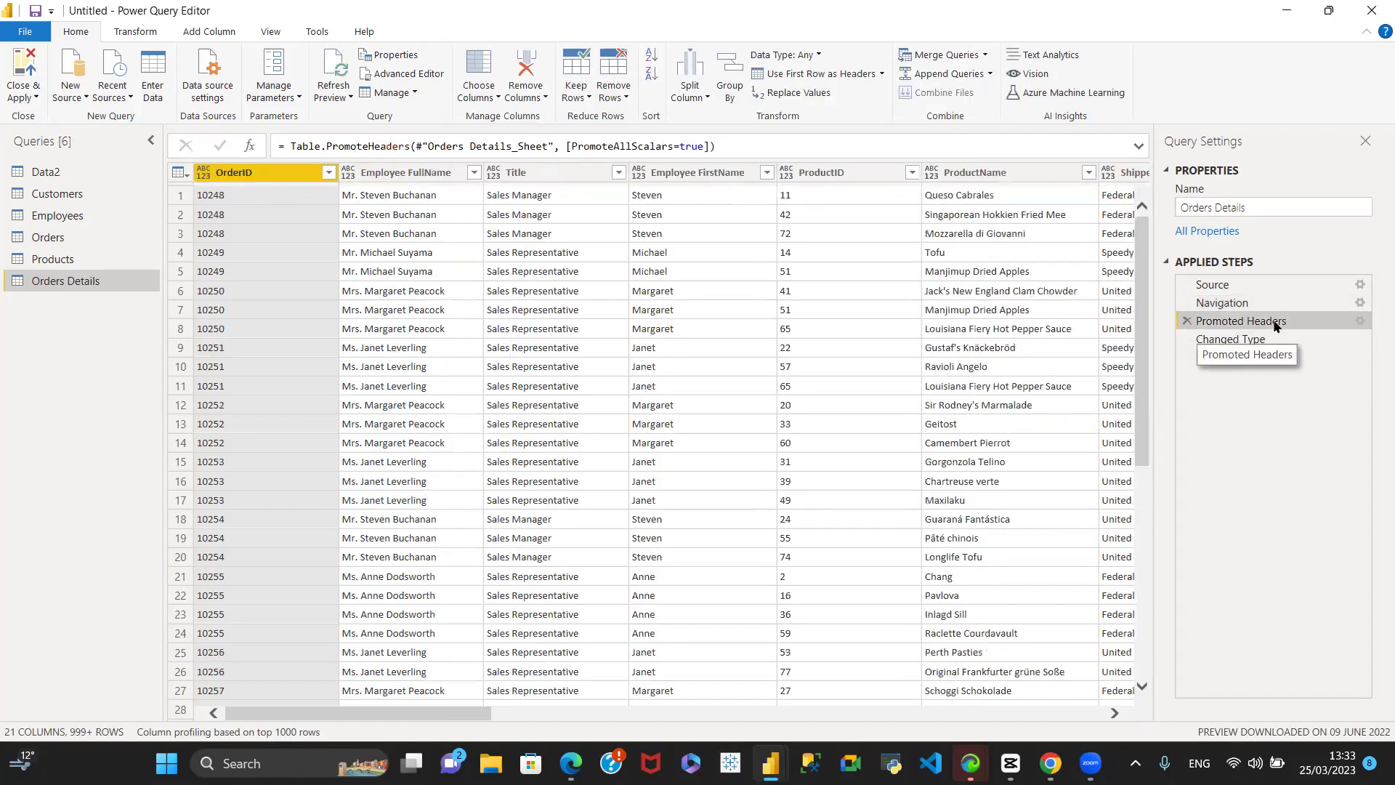
{"action": "left_click", "coordinate": [1360, 321]}
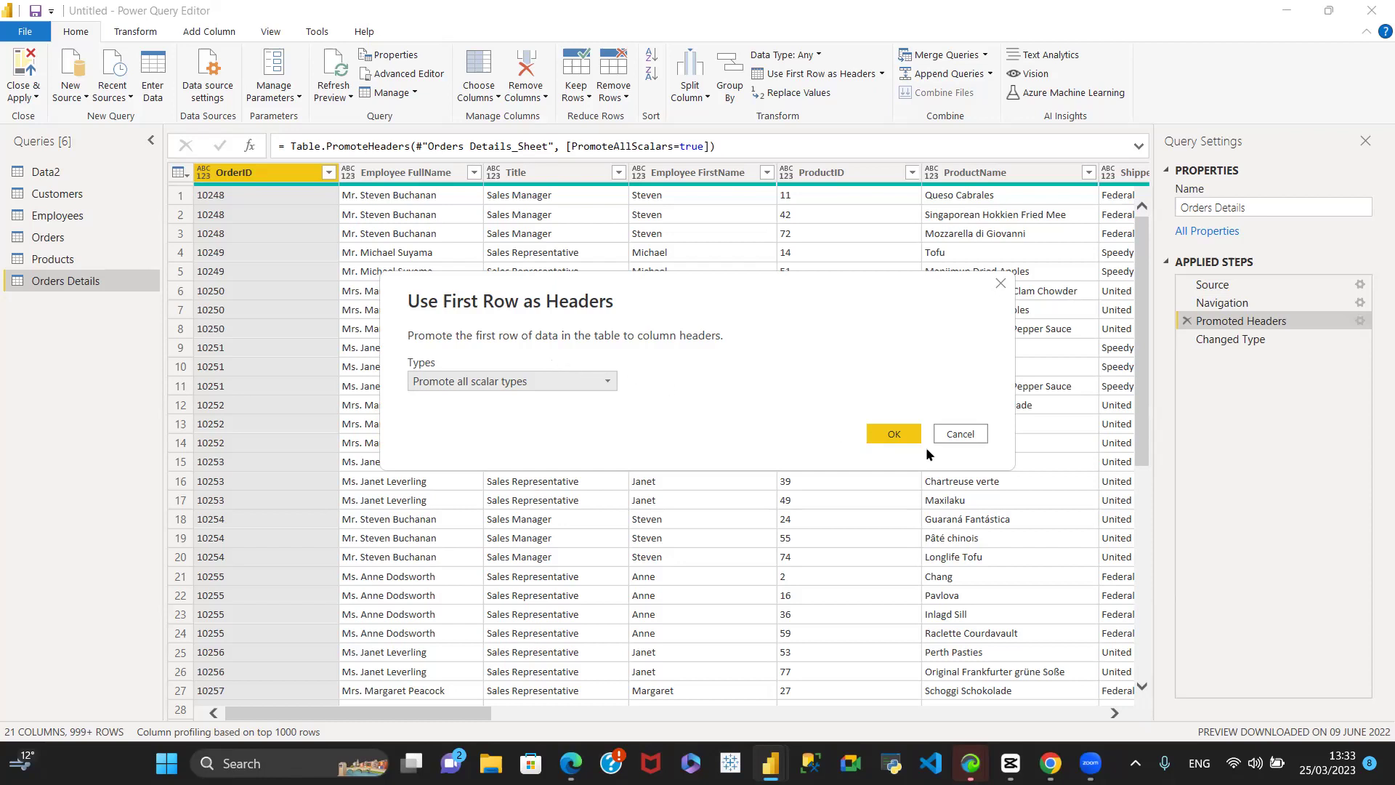
{"action": "left_click", "coordinate": [875, 433]}
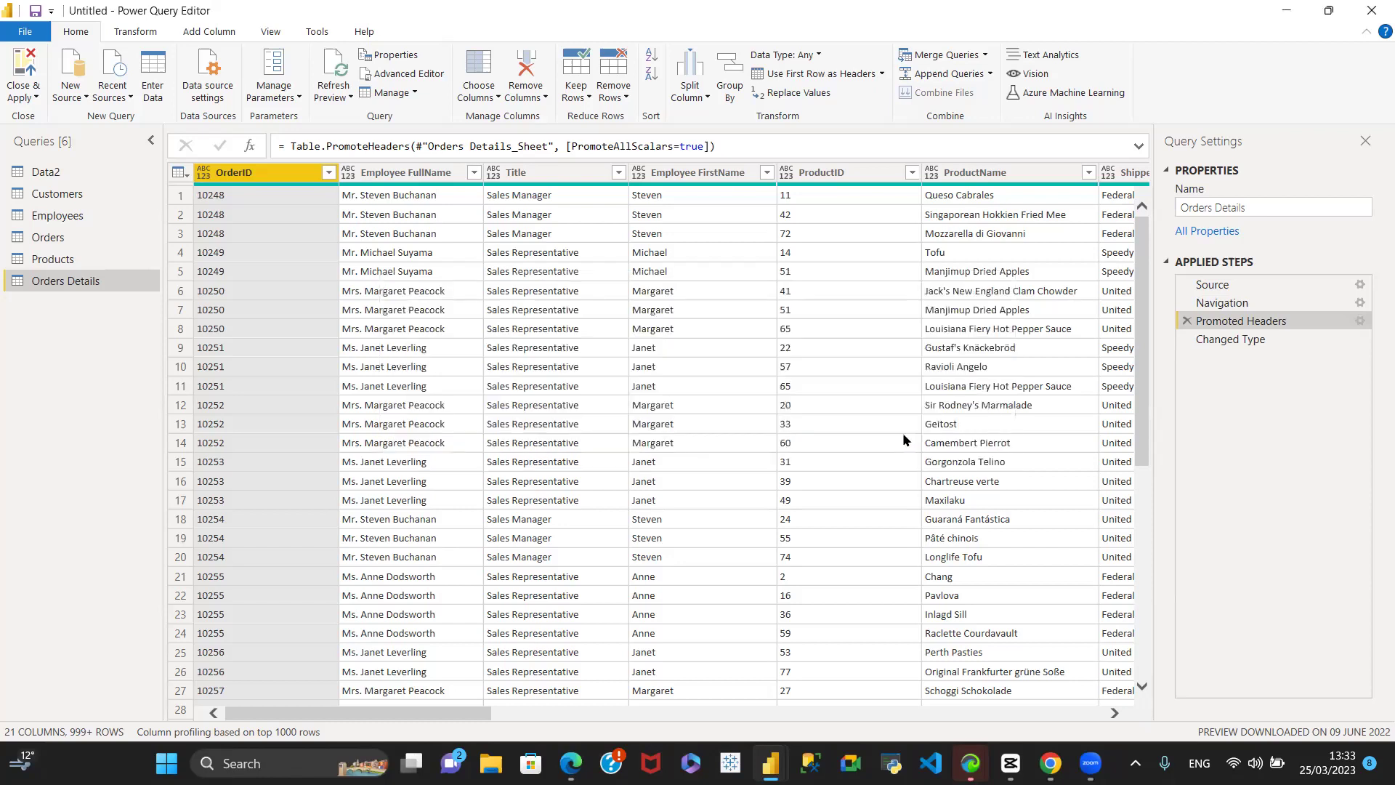
{"action": "left_click", "coordinate": [1298, 340]}
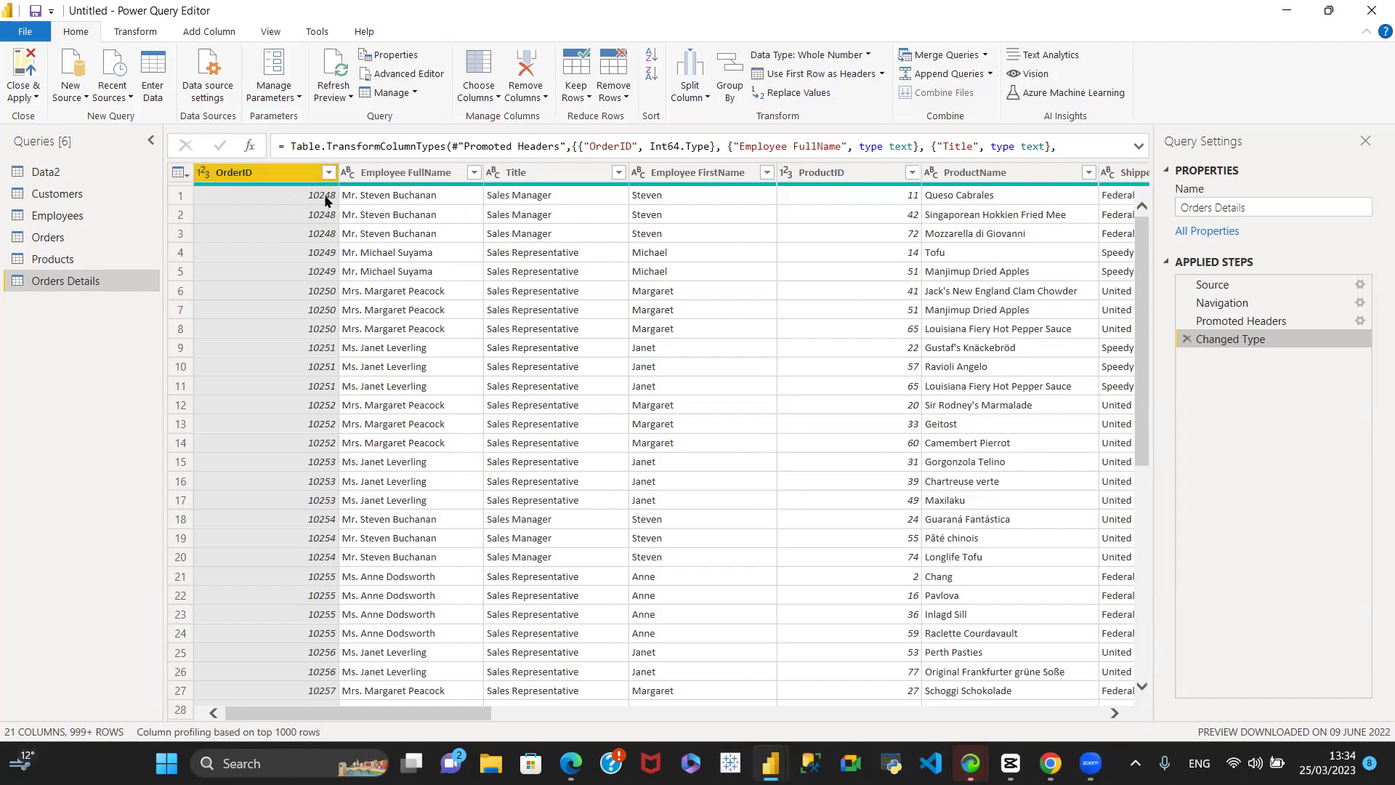
Step: Look over the data types offered for the OrderID column, and examine the types across all Orders Details columns
{"action": "left_click", "coordinate": [203, 174]}
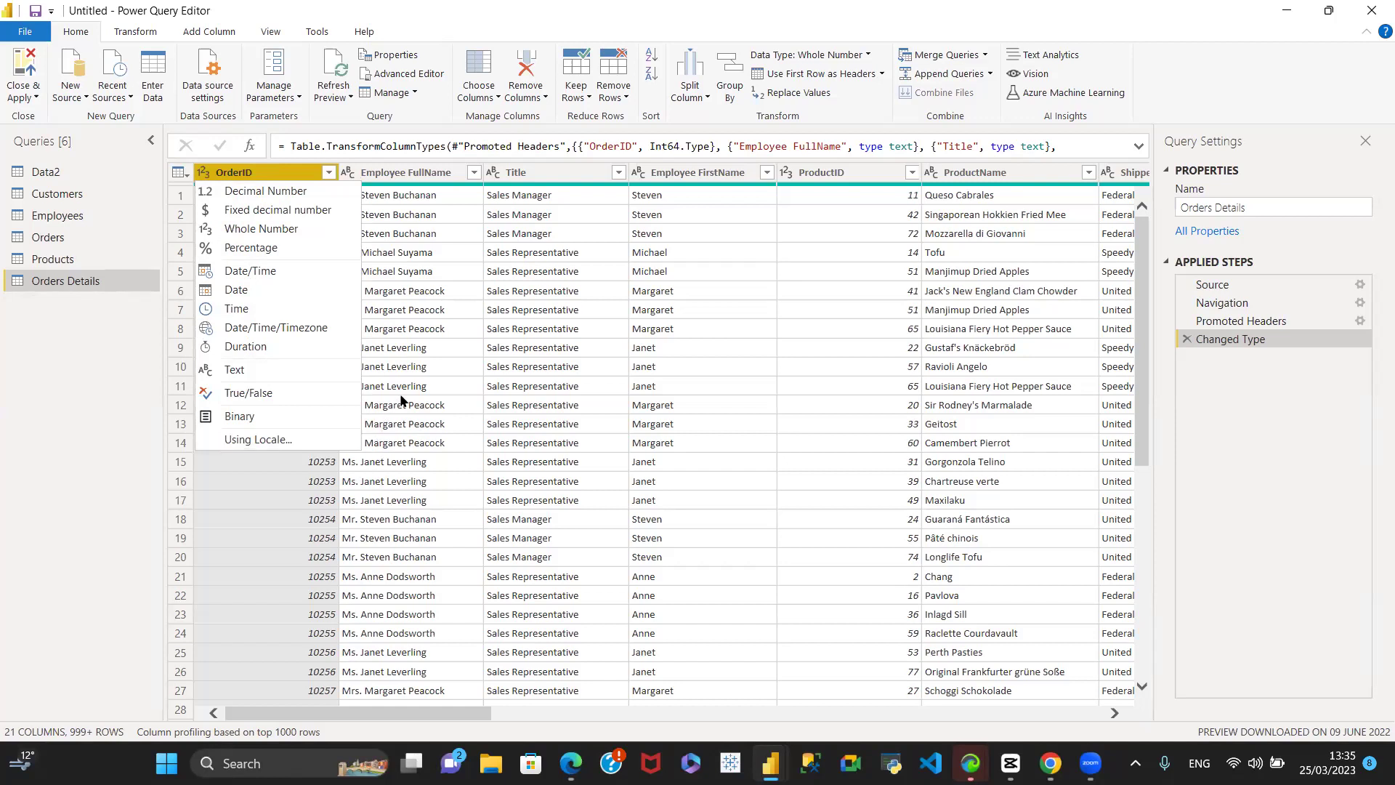
{"action": "left_click", "coordinate": [418, 181]}
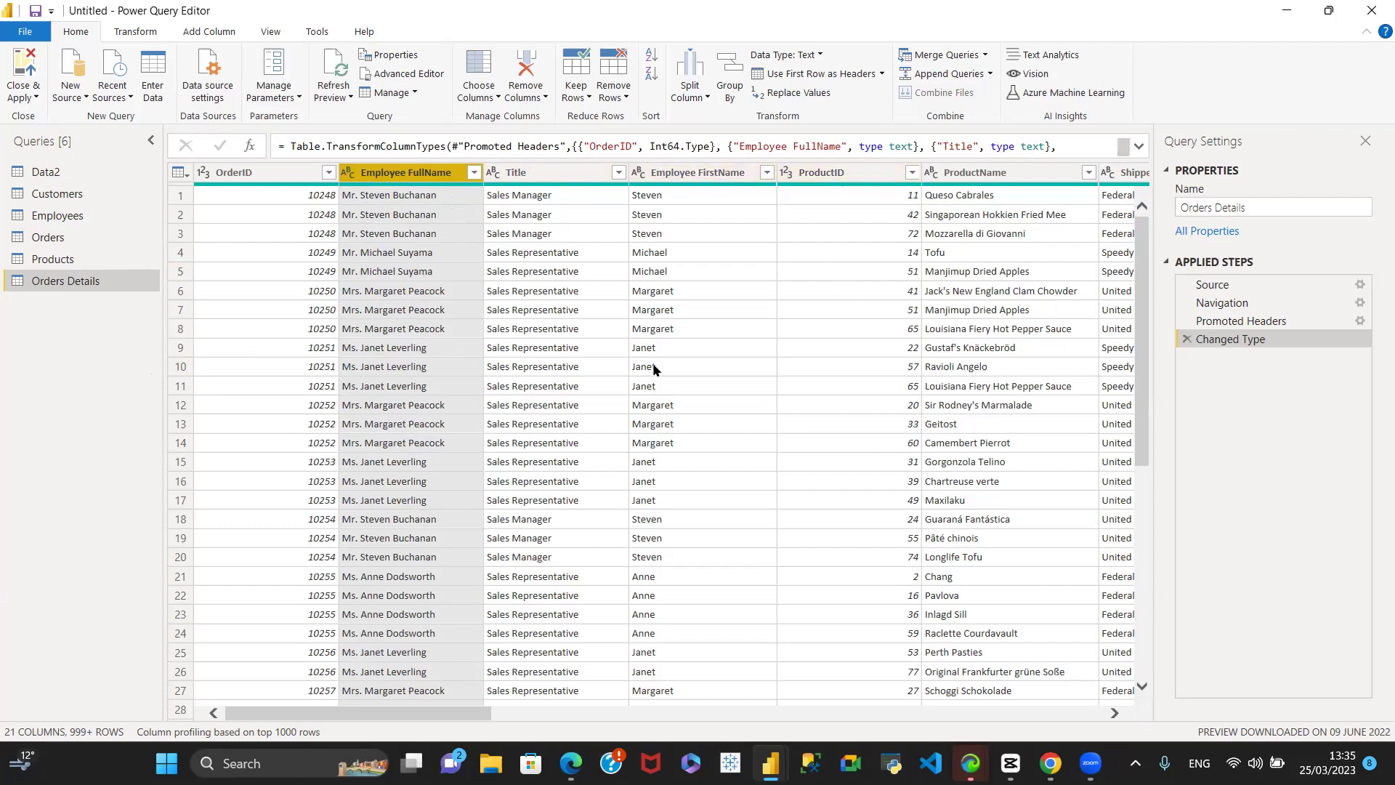
{"action": "left_click_drag", "start_coordinate": [341, 715], "coordinate": [486, 716]}
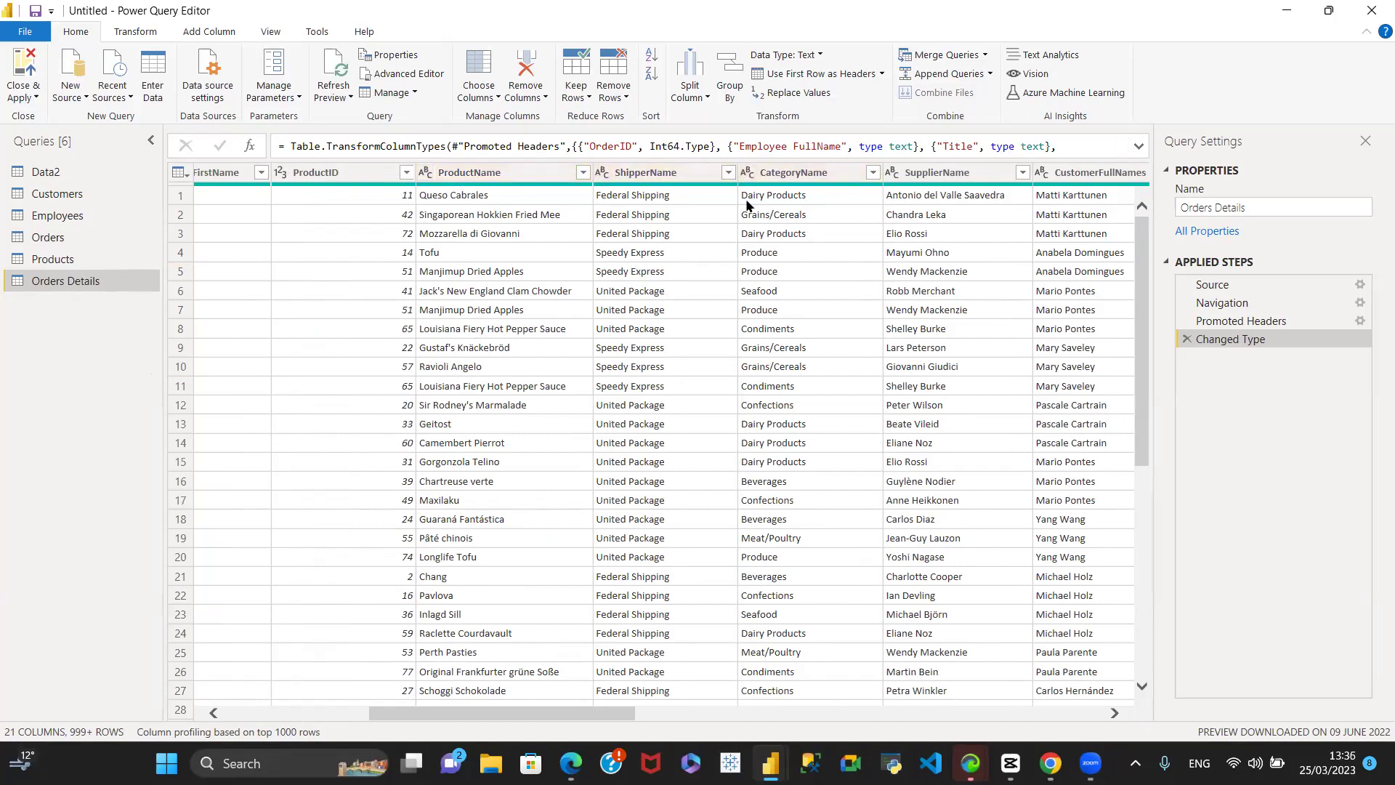
{"action": "left_click_drag", "start_coordinate": [535, 708], "coordinate": [947, 711]}
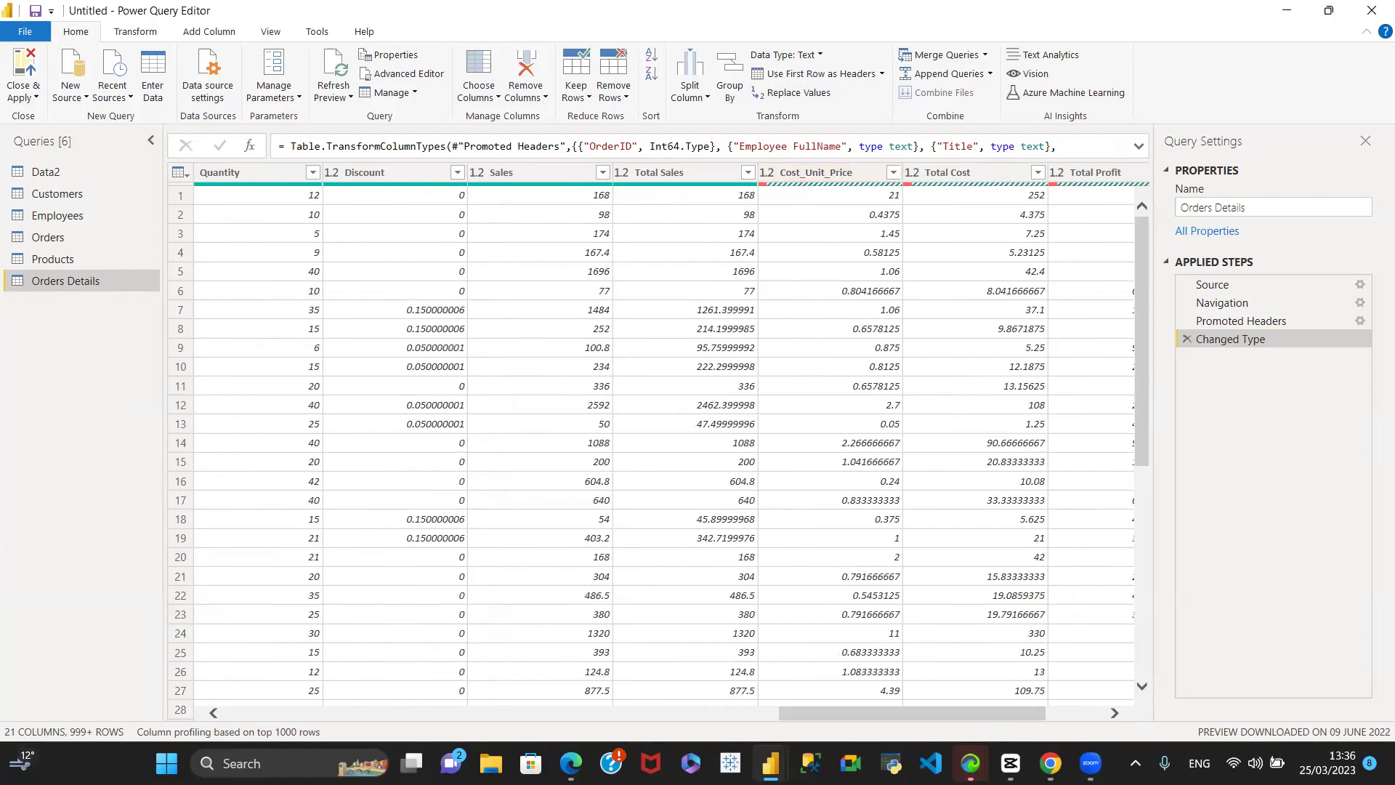
{"action": "left_click_drag", "start_coordinate": [882, 718], "coordinate": [356, 739]}
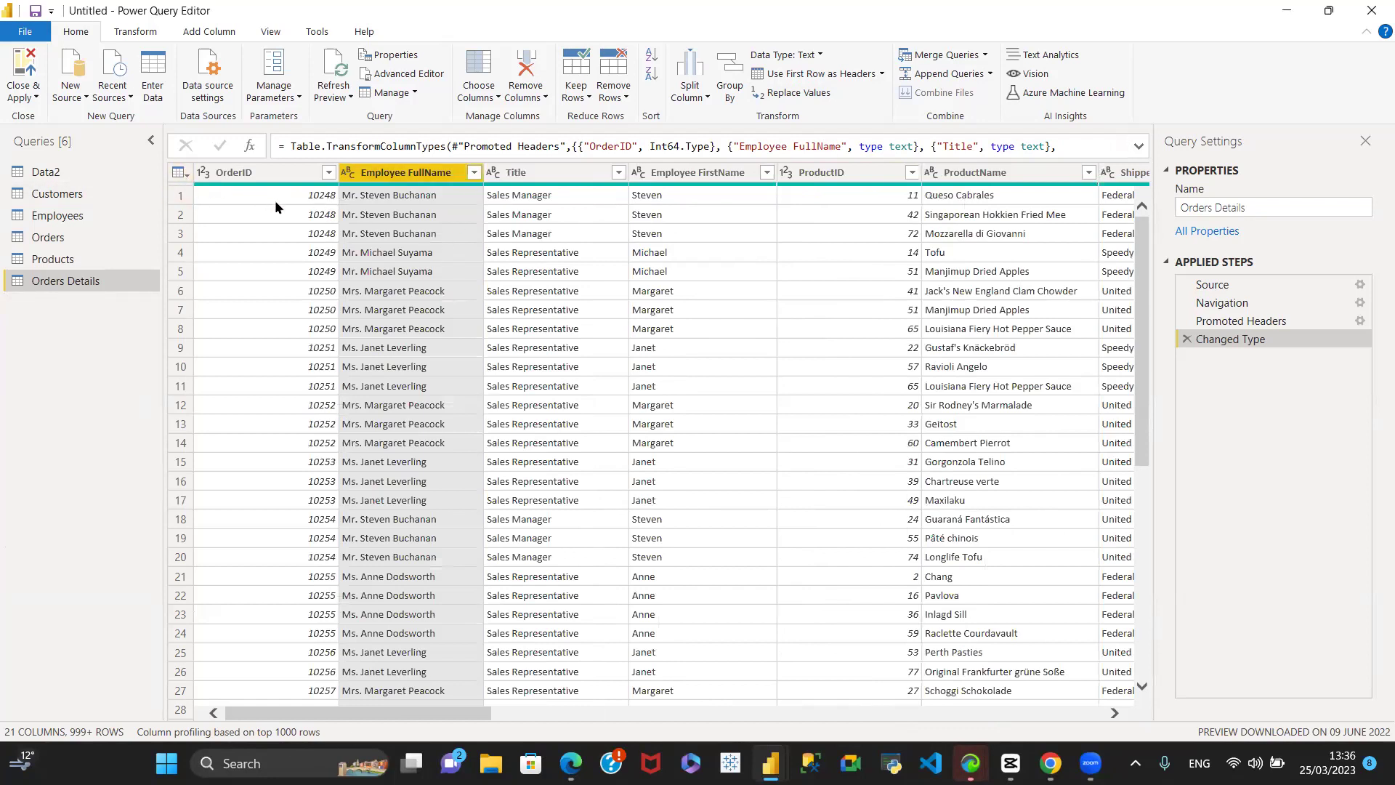
Step: Try removing the OrderID column from Orders Details, and delete the resulting applied step
{"action": "left_click", "coordinate": [249, 175]}
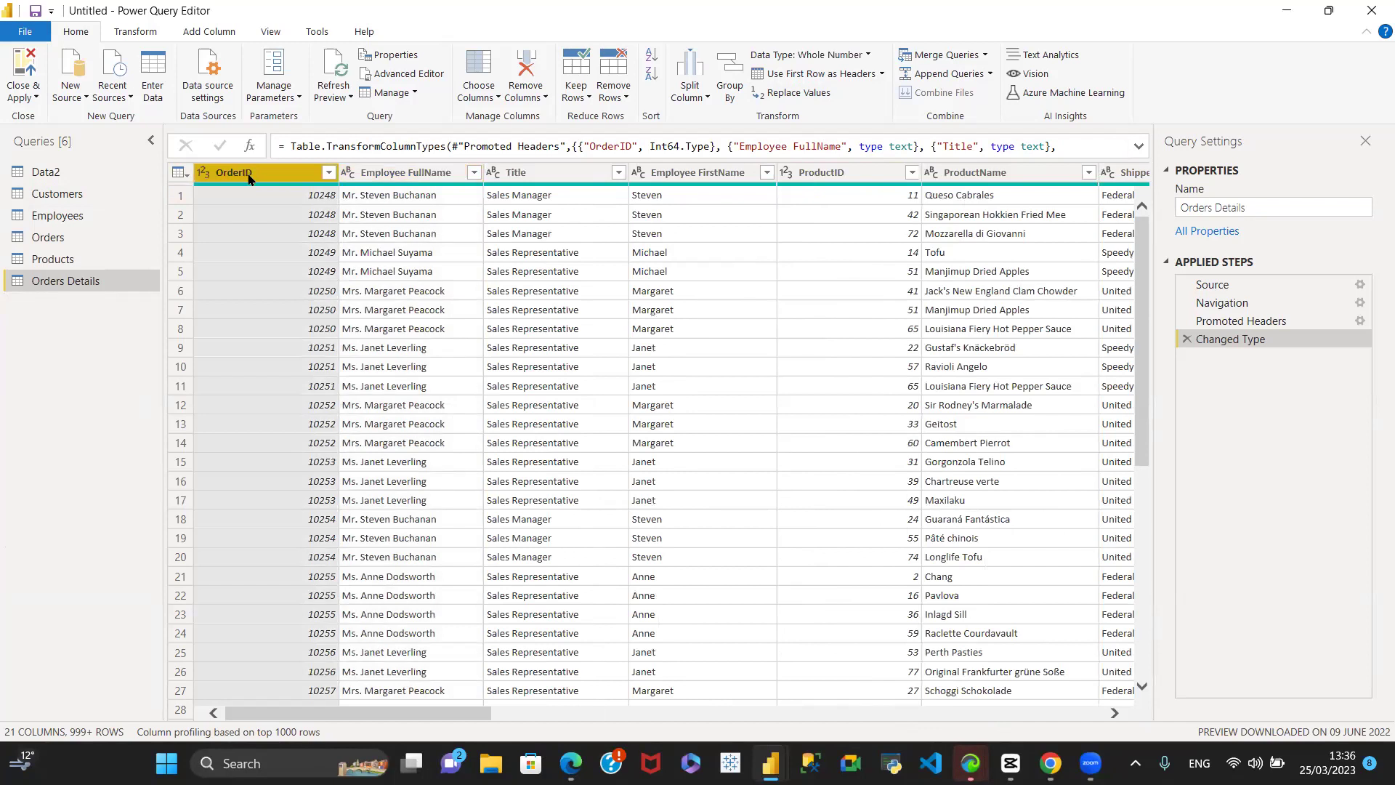
{"action": "right_click", "coordinate": [249, 178]}
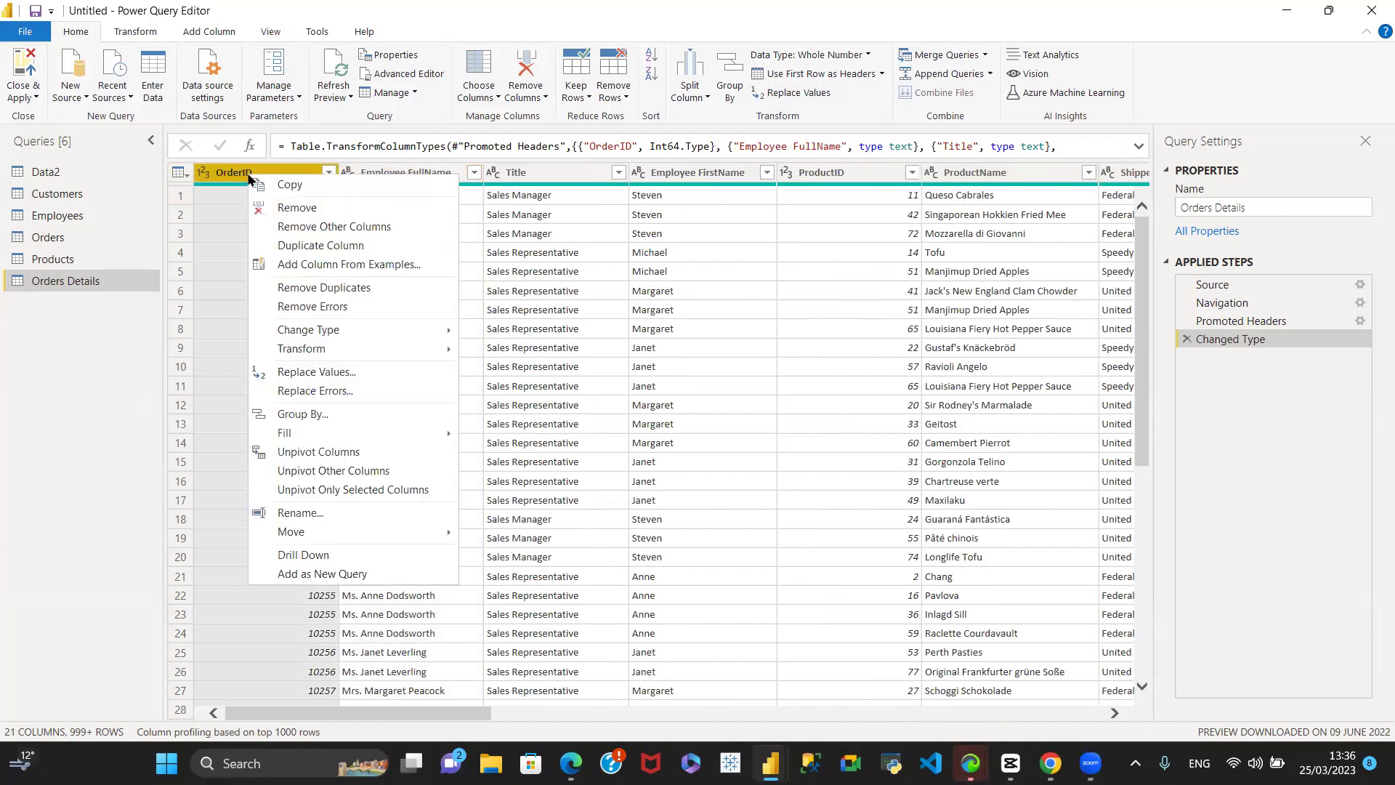
{"action": "left_click", "coordinate": [225, 254]}
{"action": "left_click", "coordinate": [239, 176]}
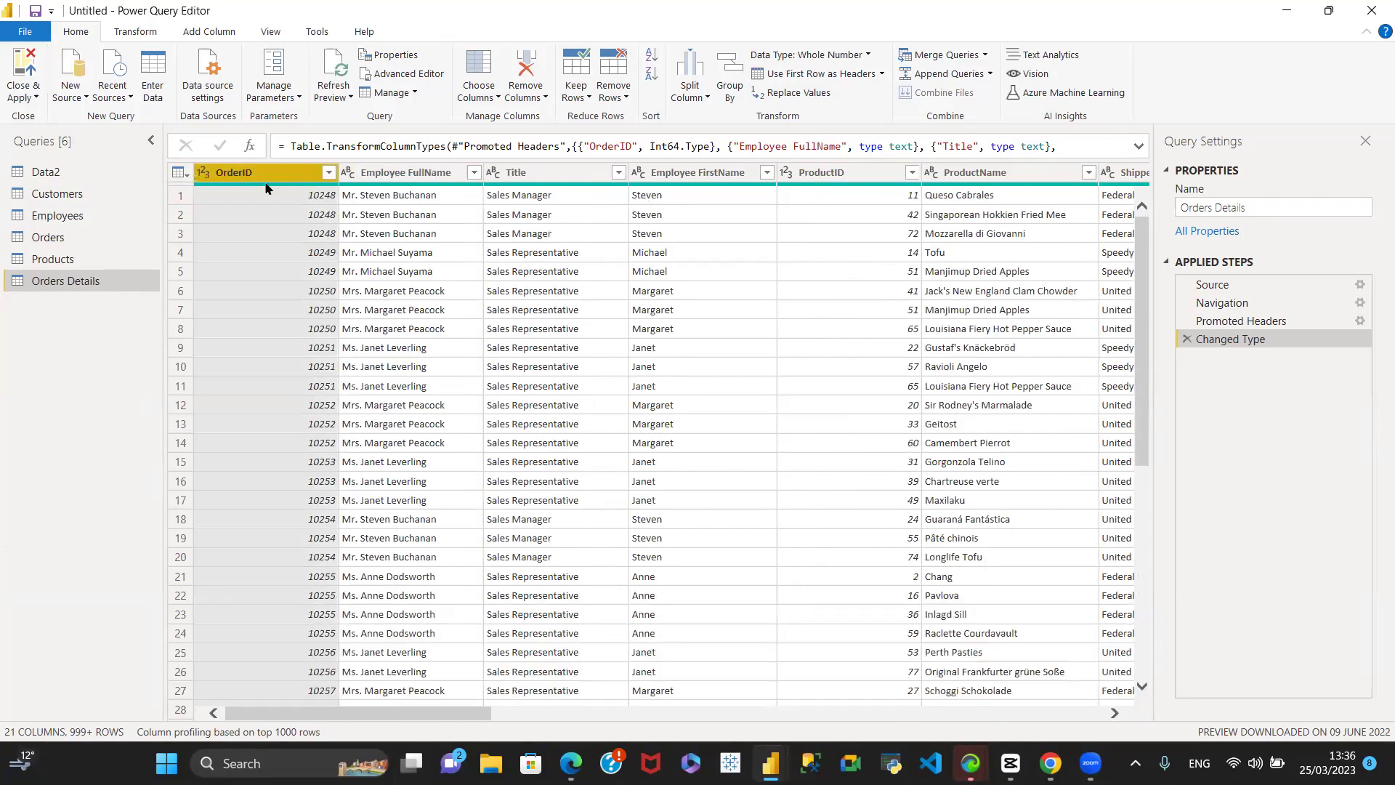
{"action": "right_click", "coordinate": [256, 174]}
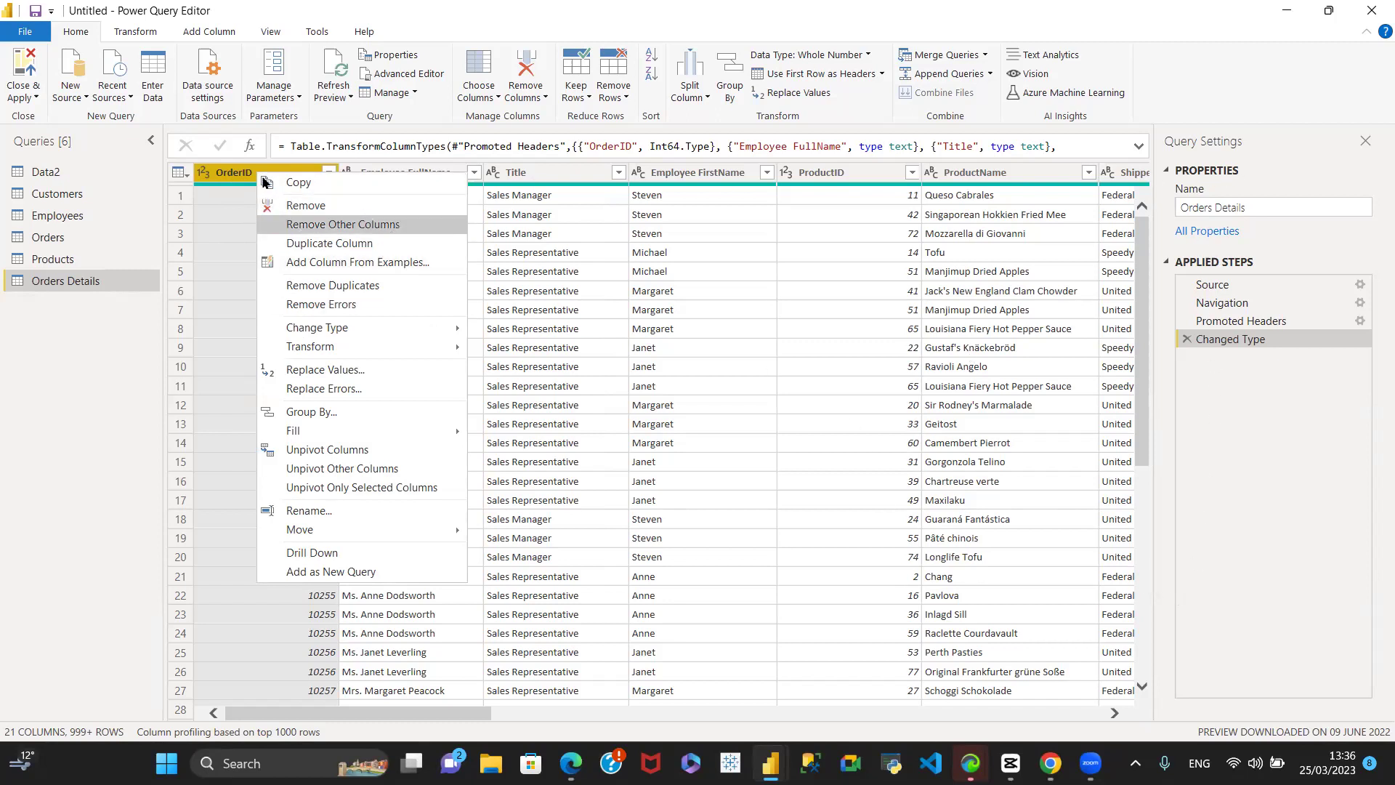
{"action": "left_click", "coordinate": [306, 207]}
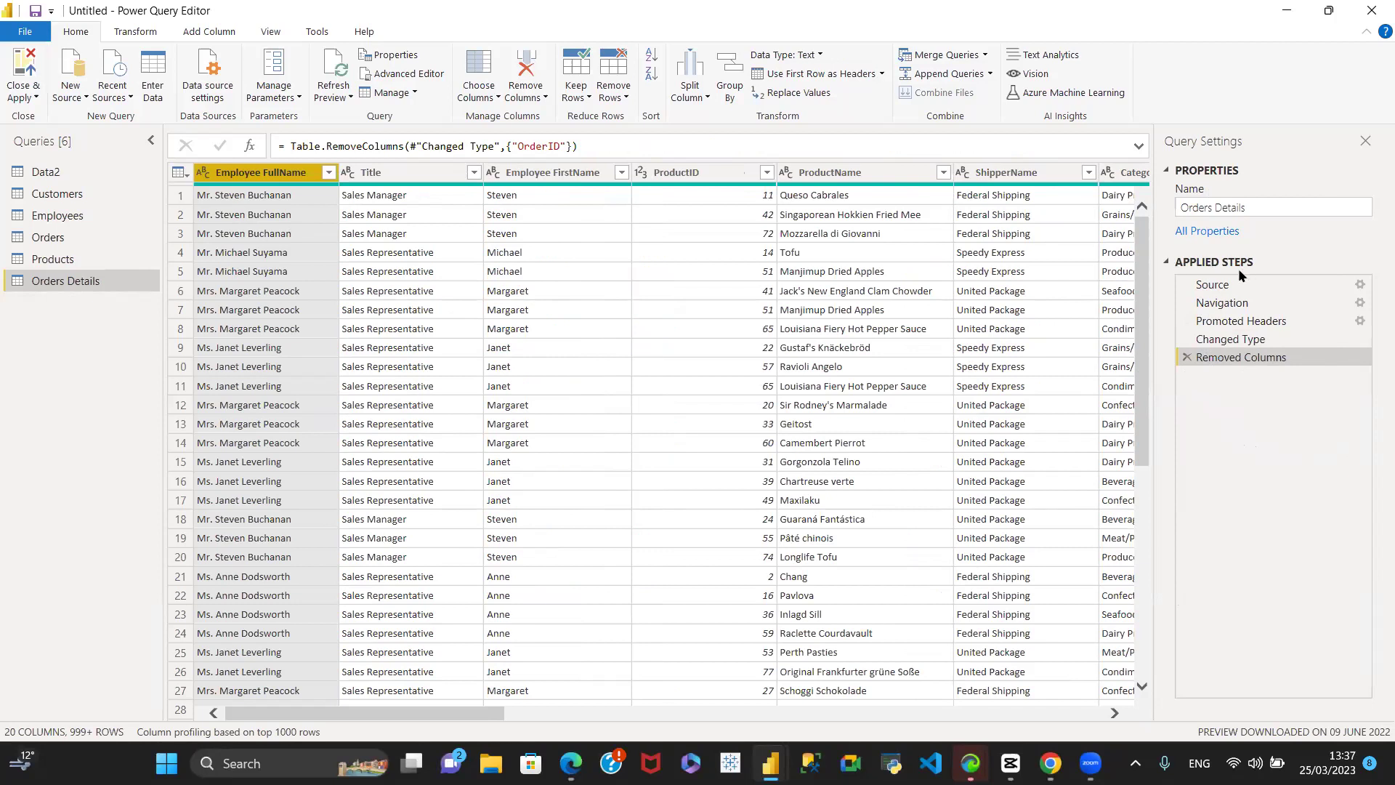
{"action": "left_click", "coordinate": [1186, 358]}
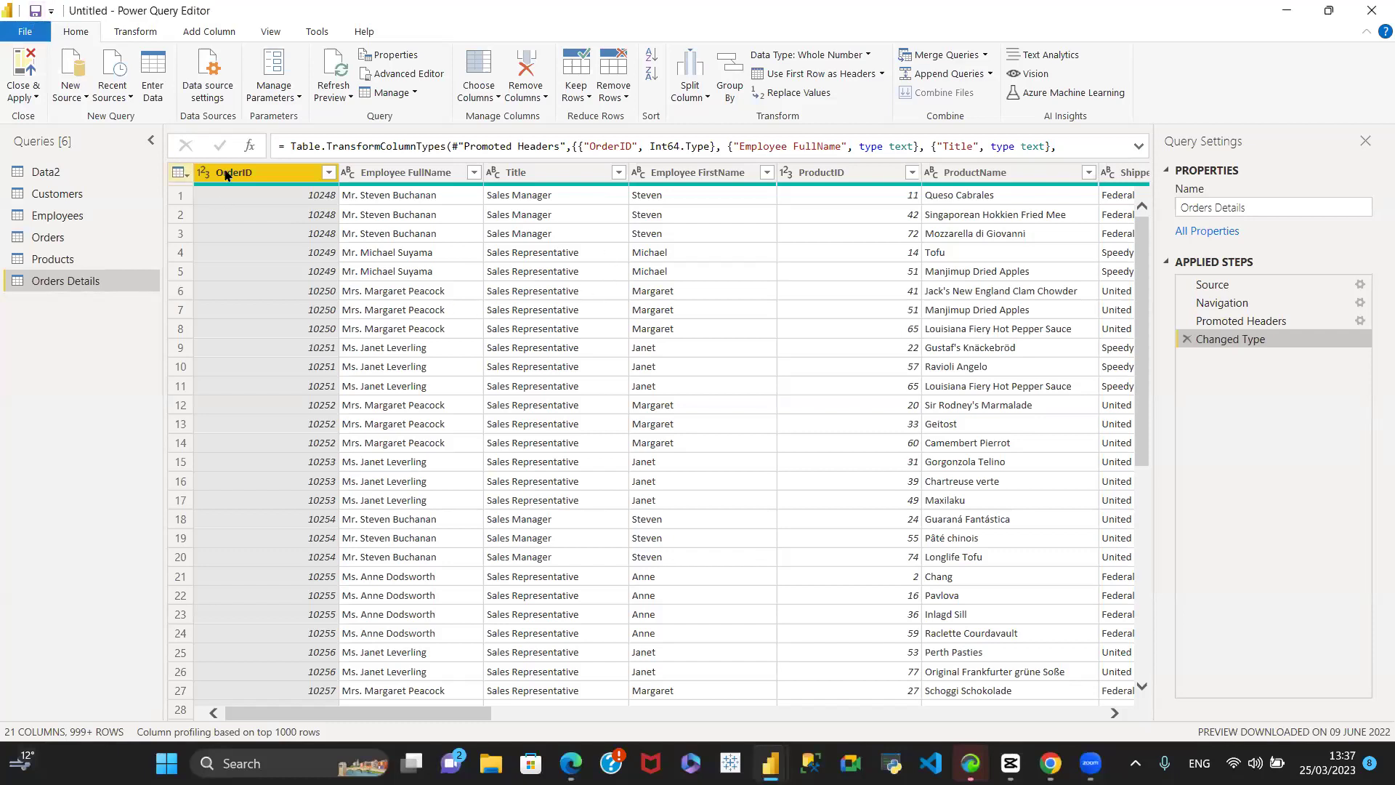
Step: Try removing every Orders Details column other than OrderID, and delete the resulting applied step
{"action": "right_click", "coordinate": [246, 177]}
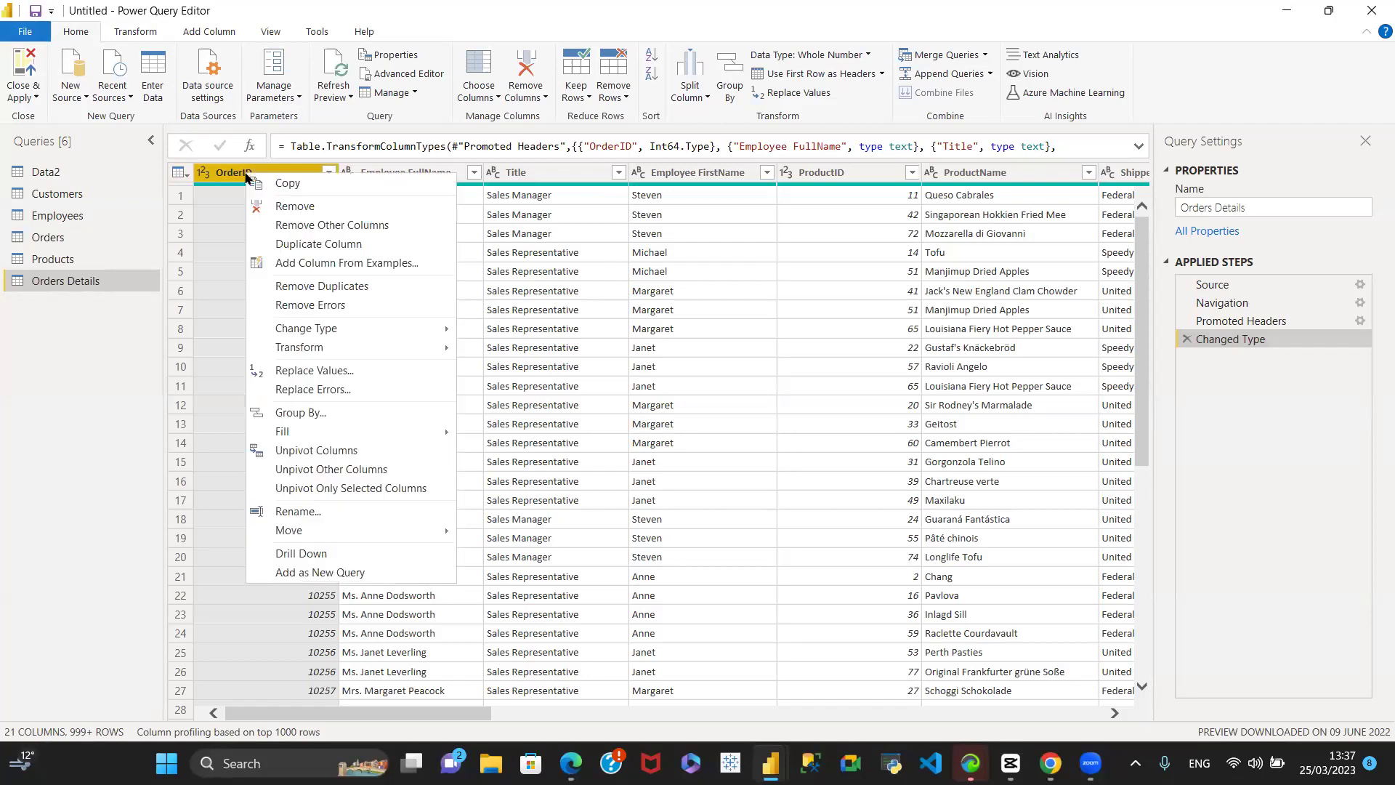
{"action": "left_click", "coordinate": [276, 229]}
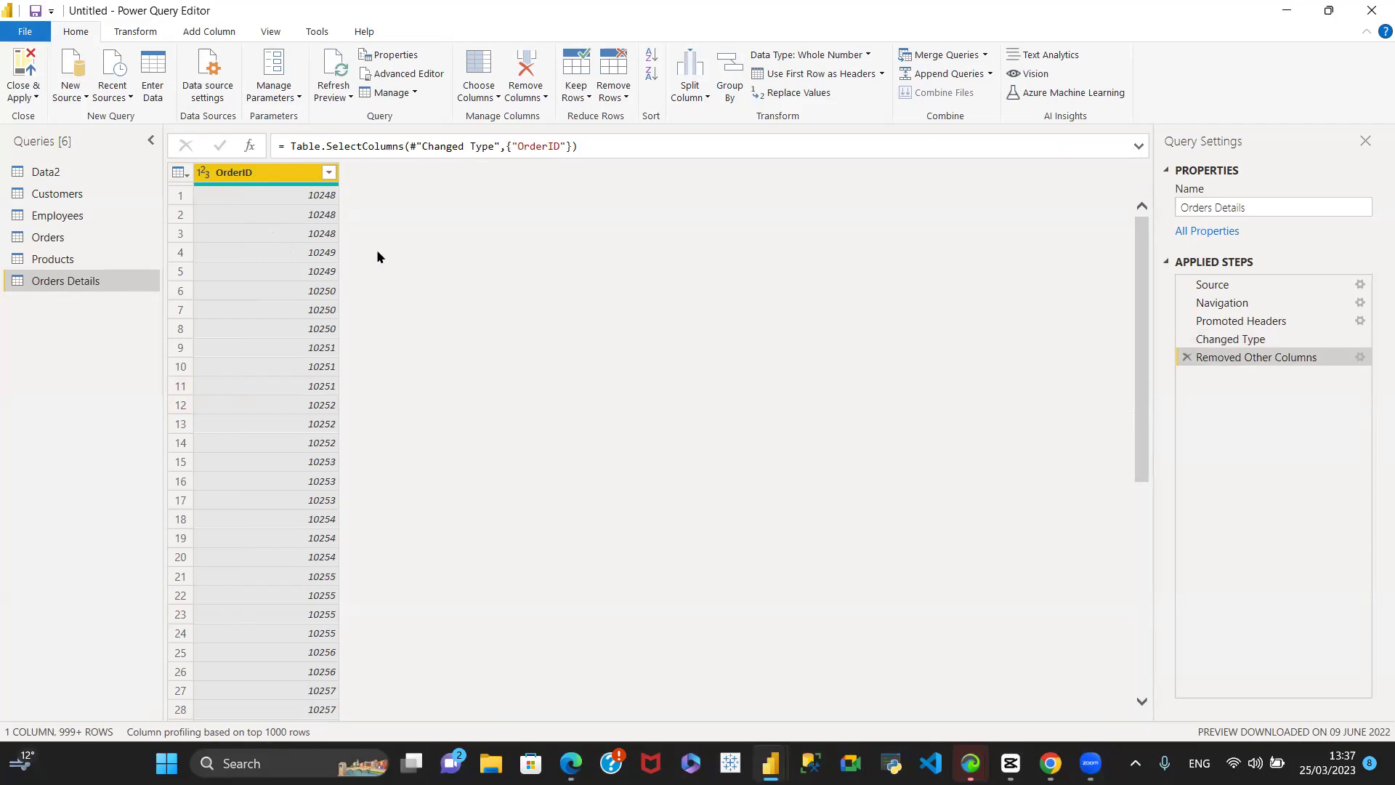
{"action": "left_click", "coordinate": [1188, 358]}
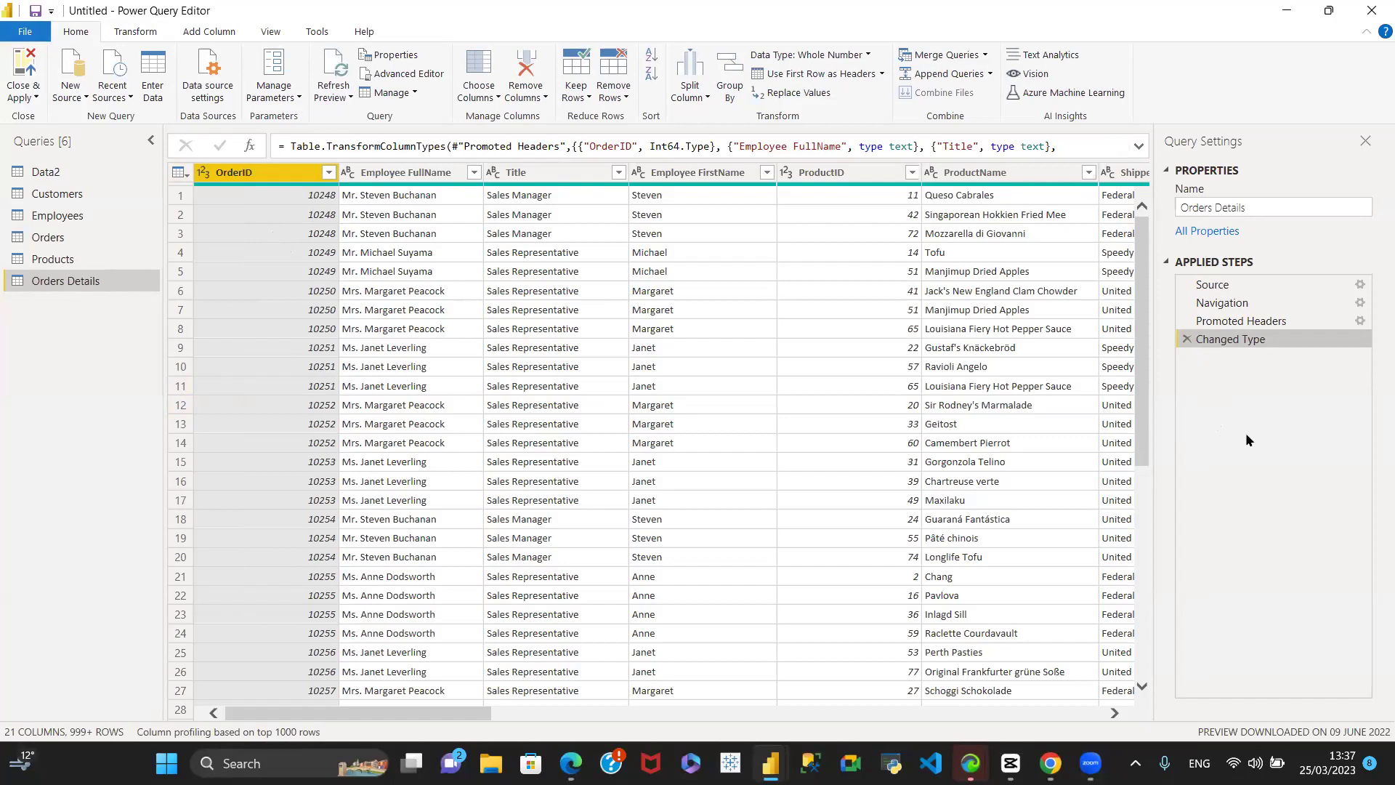
Step: Look over the whole-table operations for Orders Details without choosing one, and open the Customers query
{"action": "left_click", "coordinate": [177, 175]}
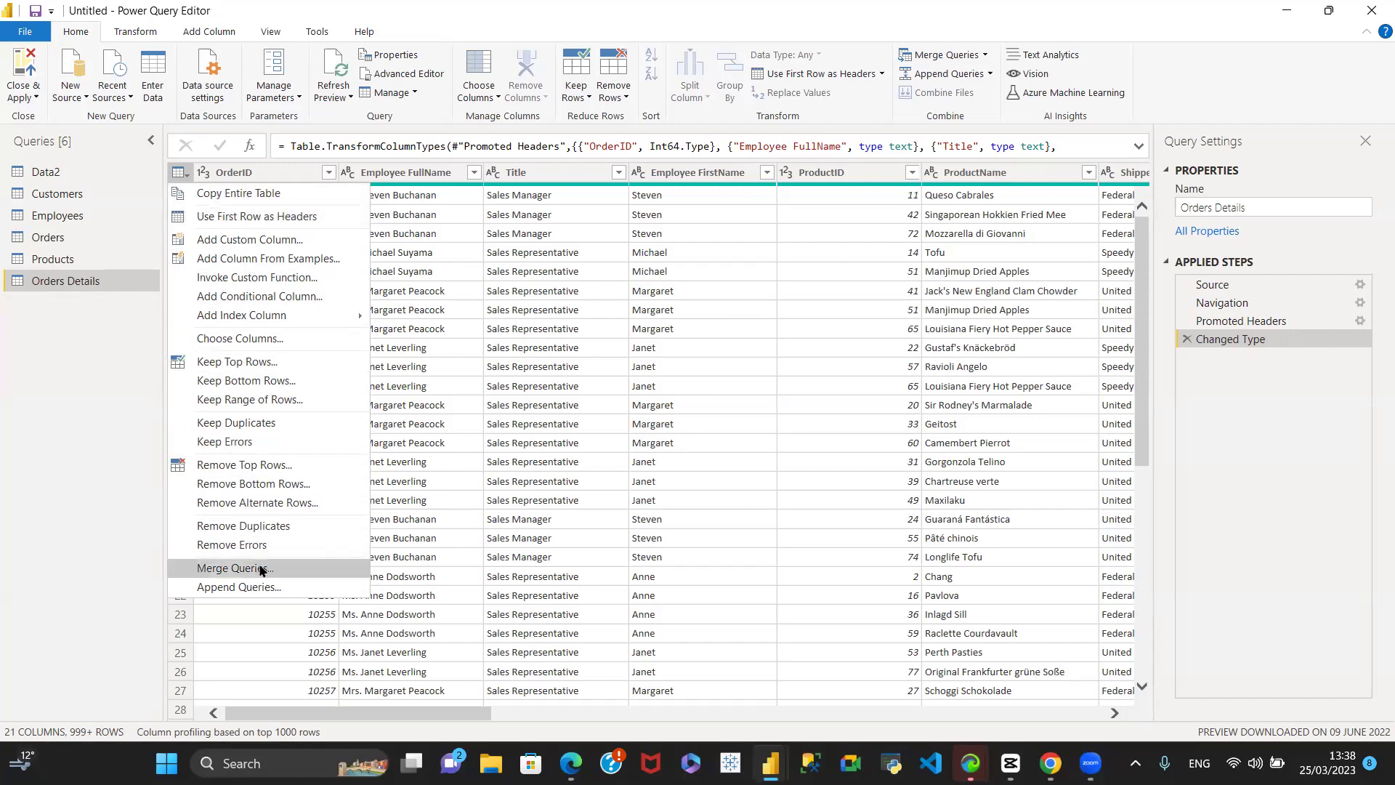
{"action": "key", "text": "Escape"}
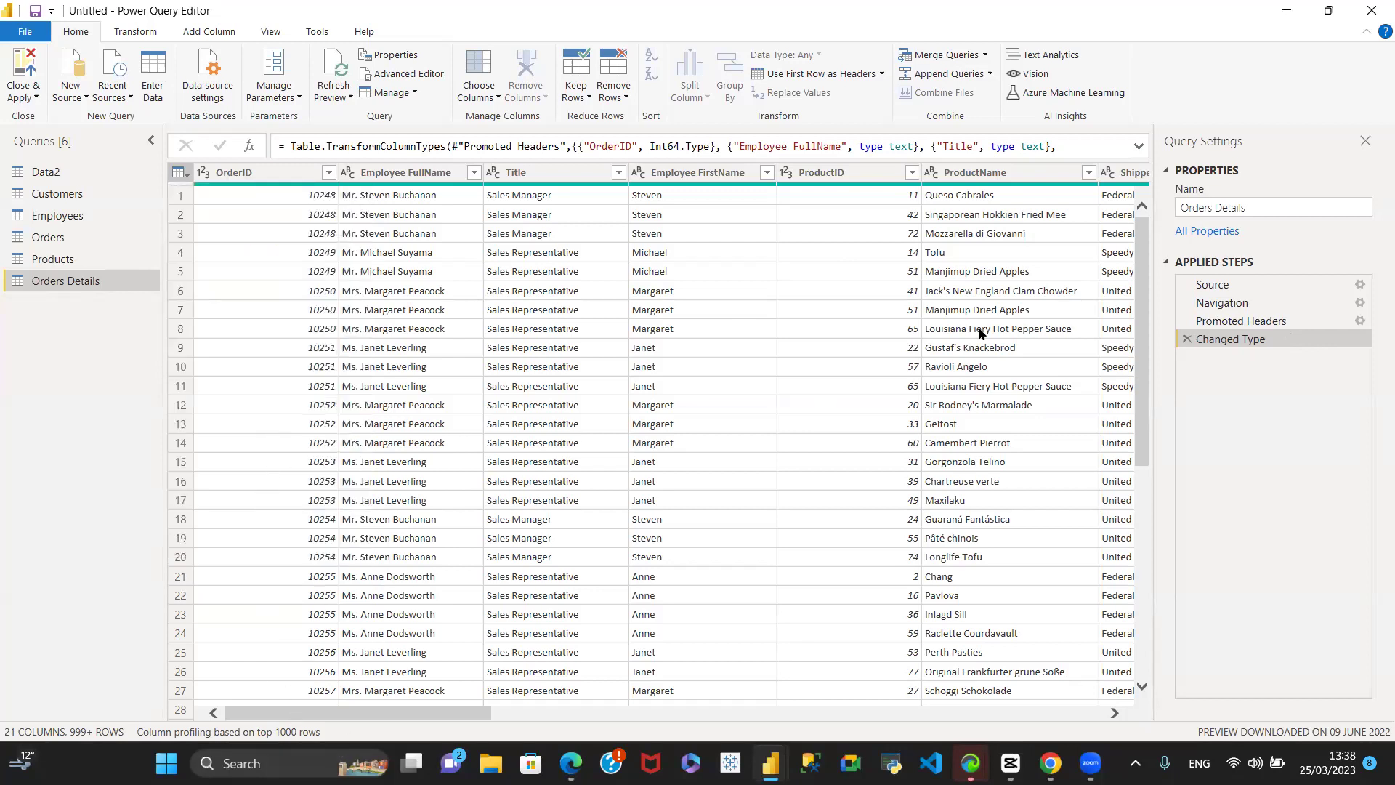
{"action": "left_click", "coordinate": [58, 194]}
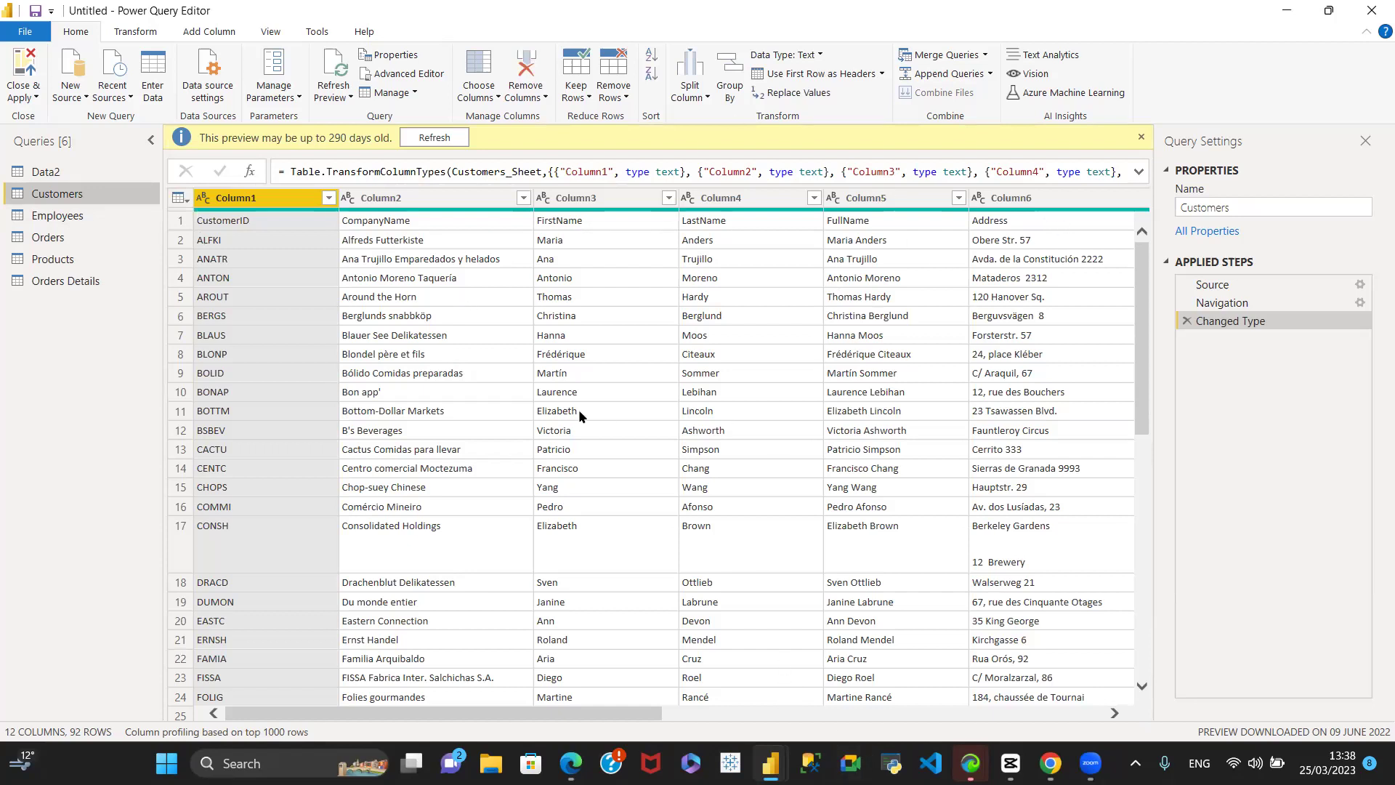
Step: Start a new data source connection of the Folder type from the full list of available sources
{"action": "left_click_drag", "start_coordinate": [314, 713], "coordinate": [274, 735]}
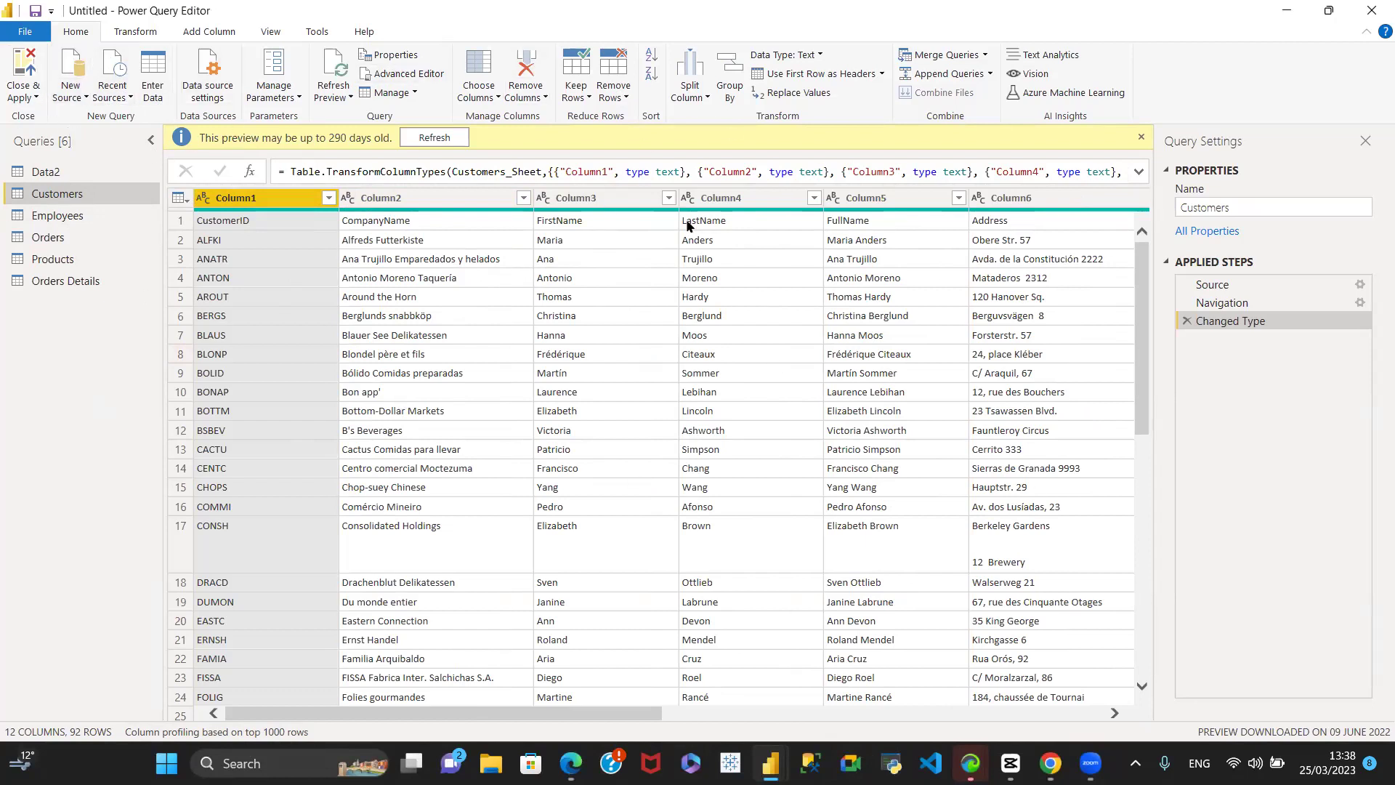
{"action": "left_click", "coordinate": [81, 99]}
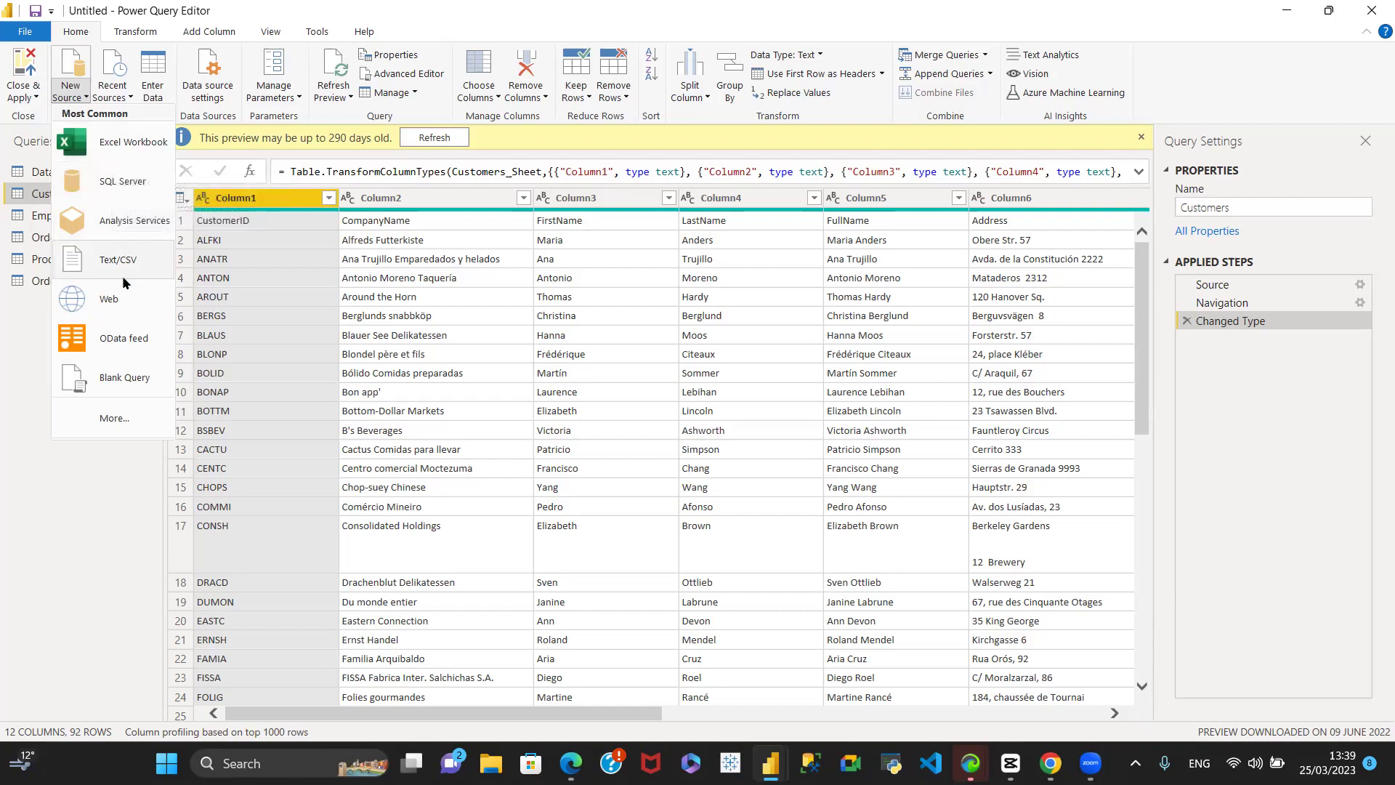
{"action": "left_click", "coordinate": [111, 425]}
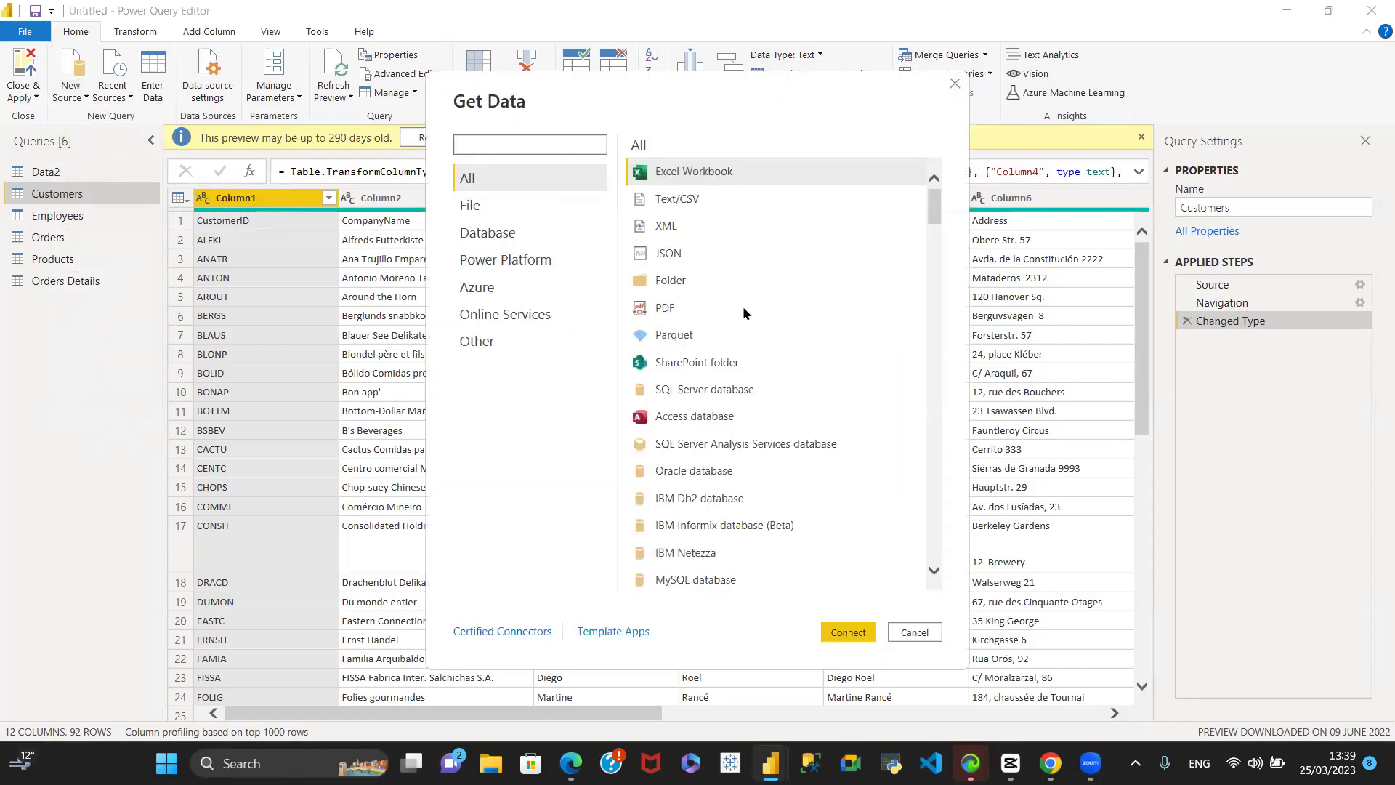
{"action": "left_click", "coordinate": [672, 283]}
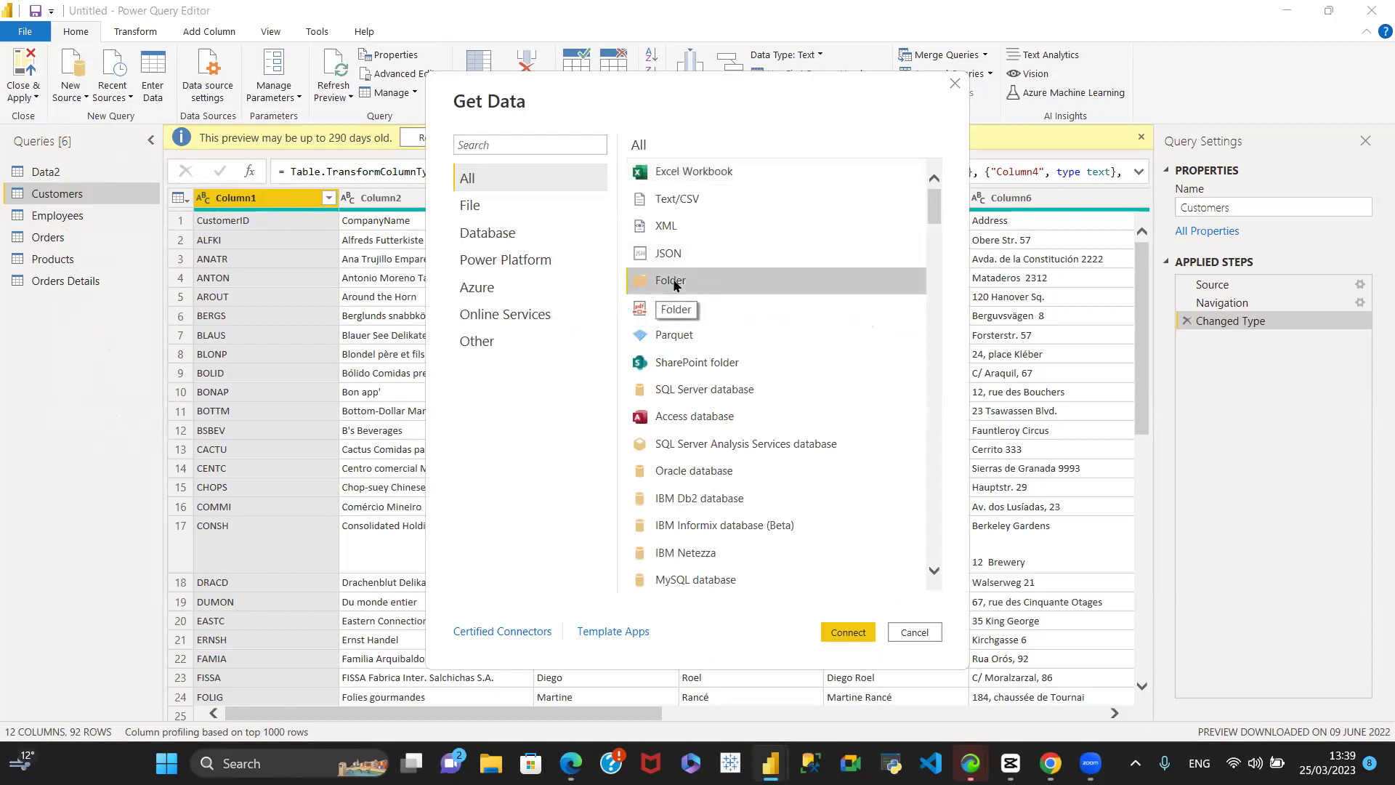
{"action": "left_click", "coordinate": [850, 632]}
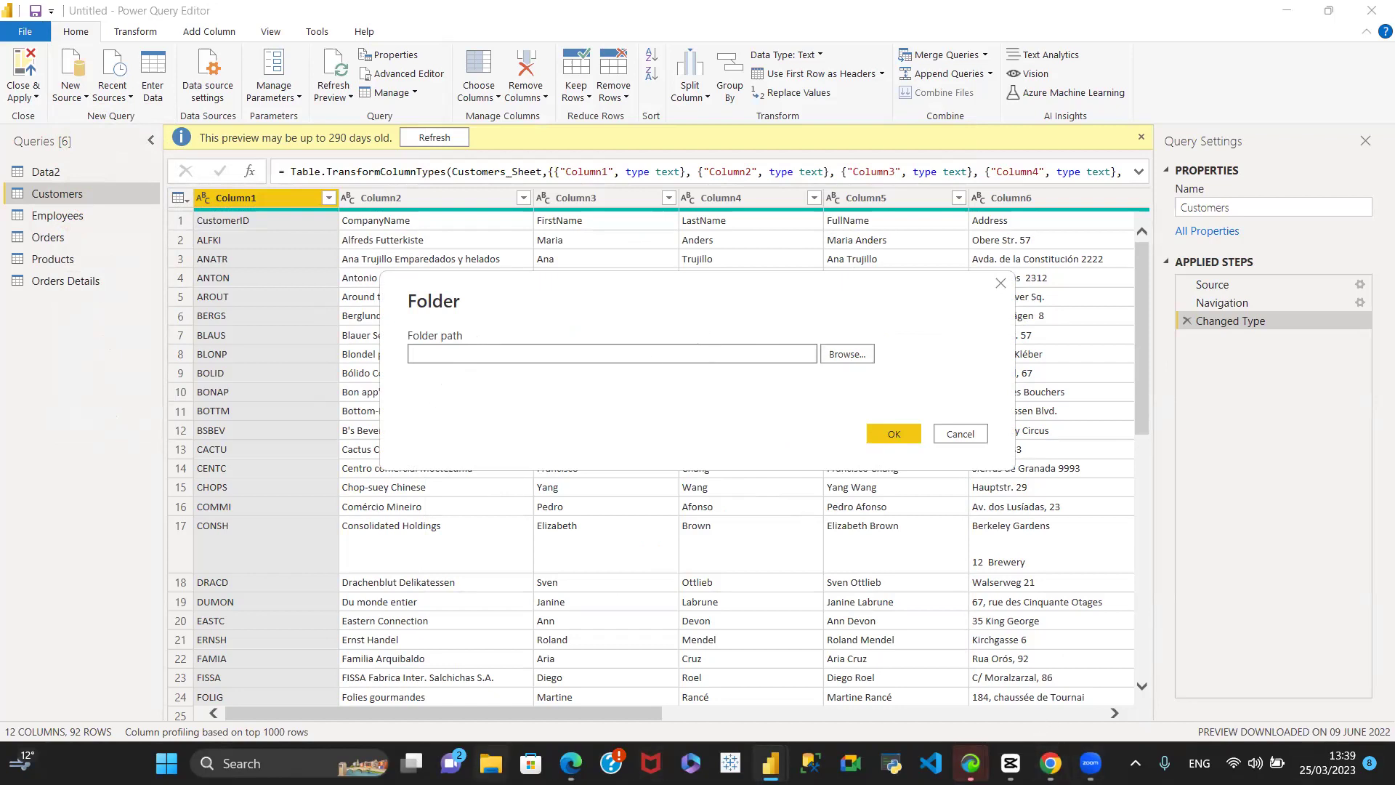
Step: Switch to File Explorer and copy the path of the DAX Resources folder in Documents
{"action": "left_click", "coordinate": [490, 763]}
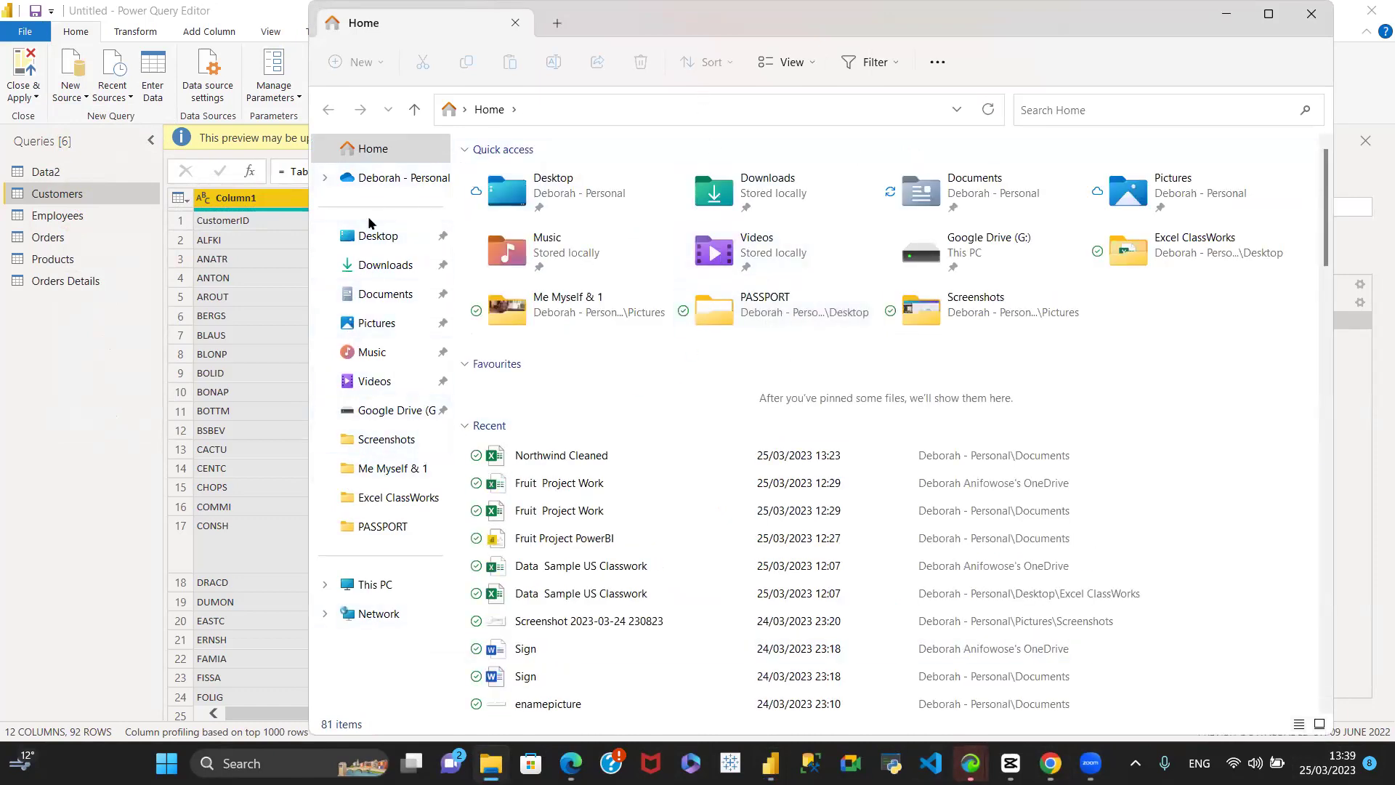
{"action": "left_click", "coordinate": [359, 295]}
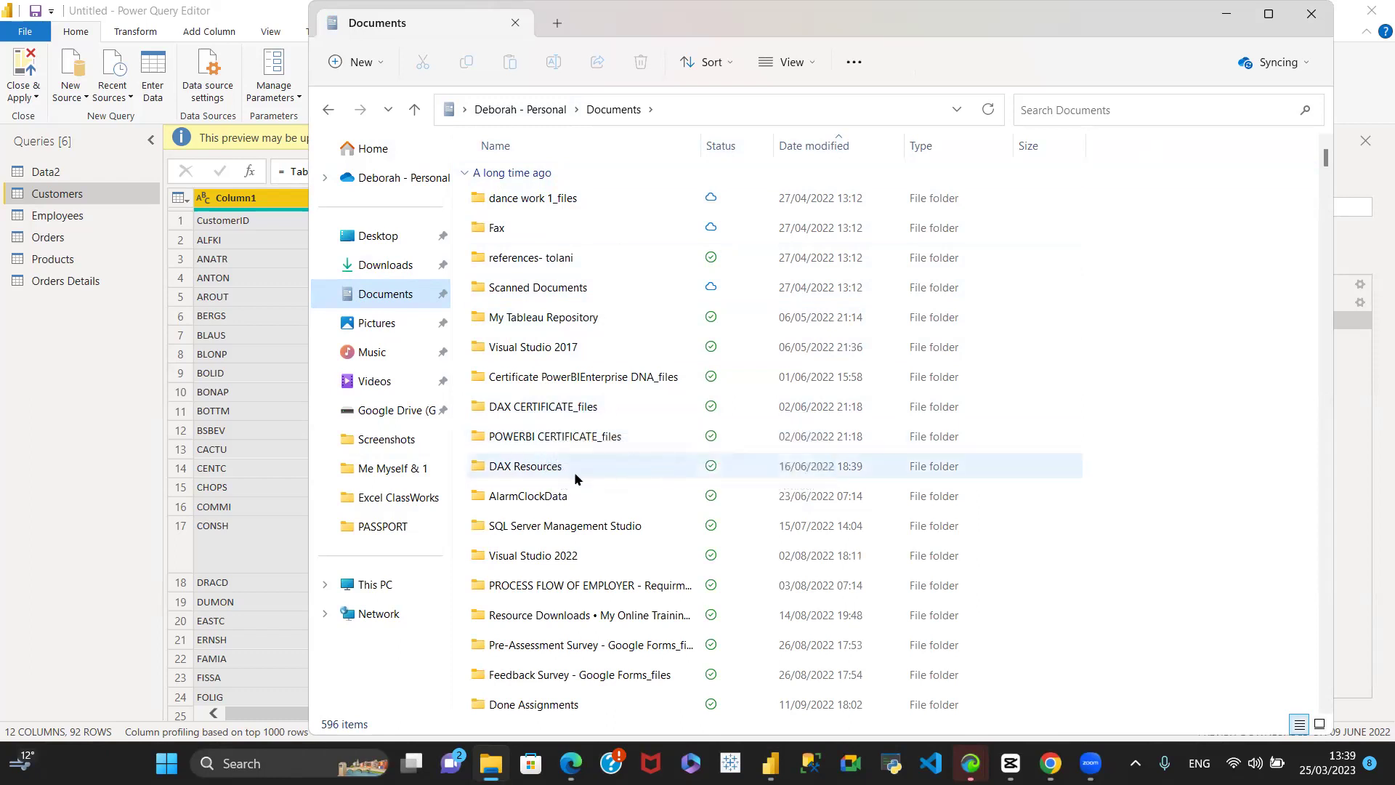
{"action": "left_click", "coordinate": [547, 466]}
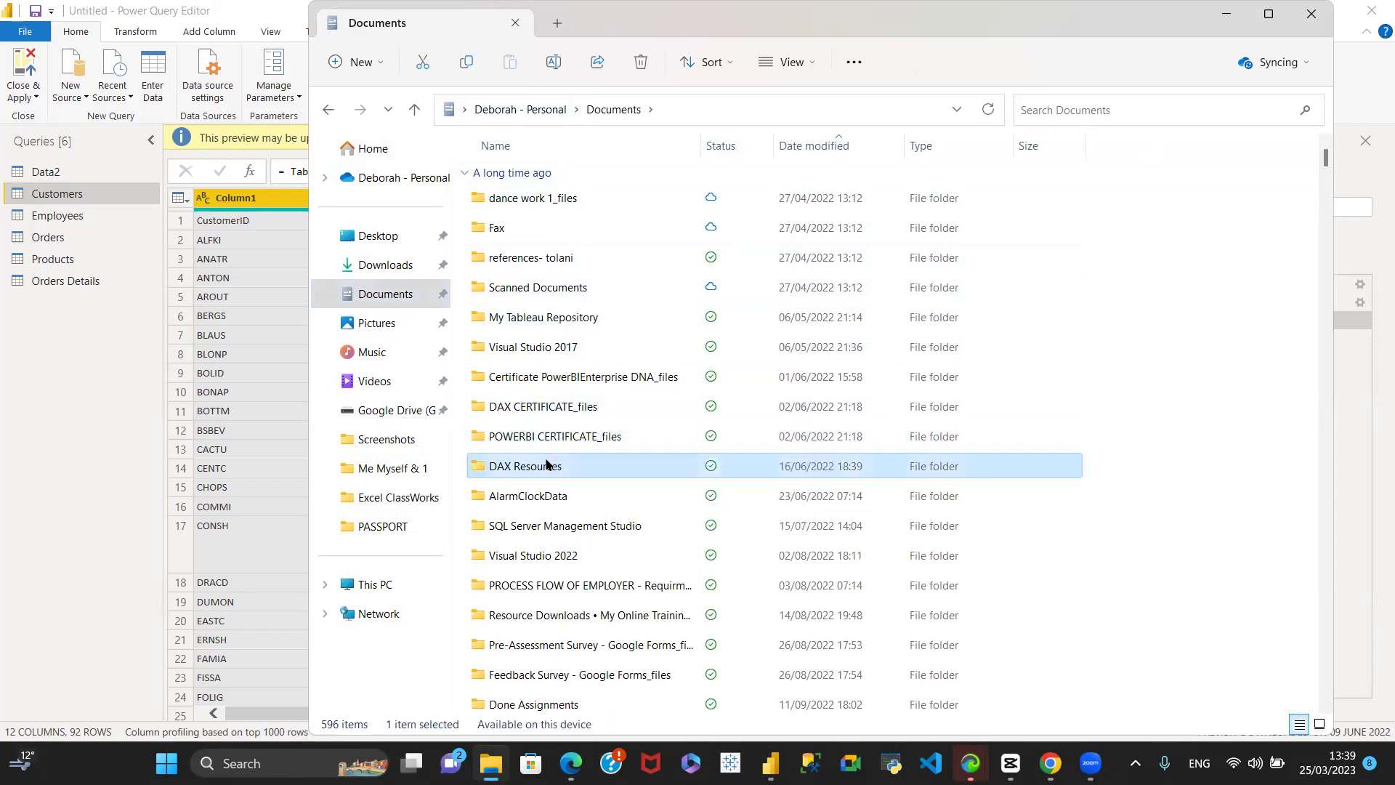
{"action": "right_click", "coordinate": [546, 465]}
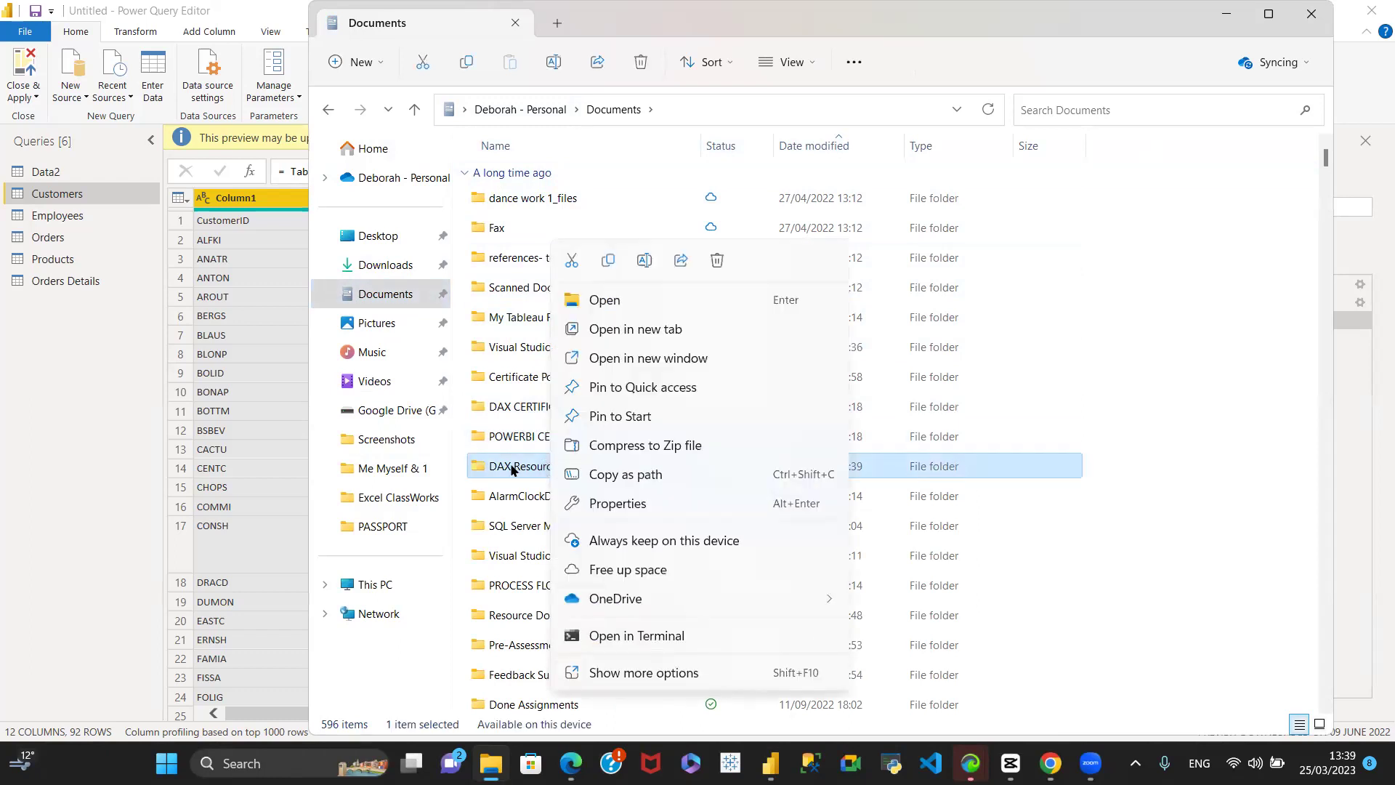
{"action": "left_click", "coordinate": [589, 471]}
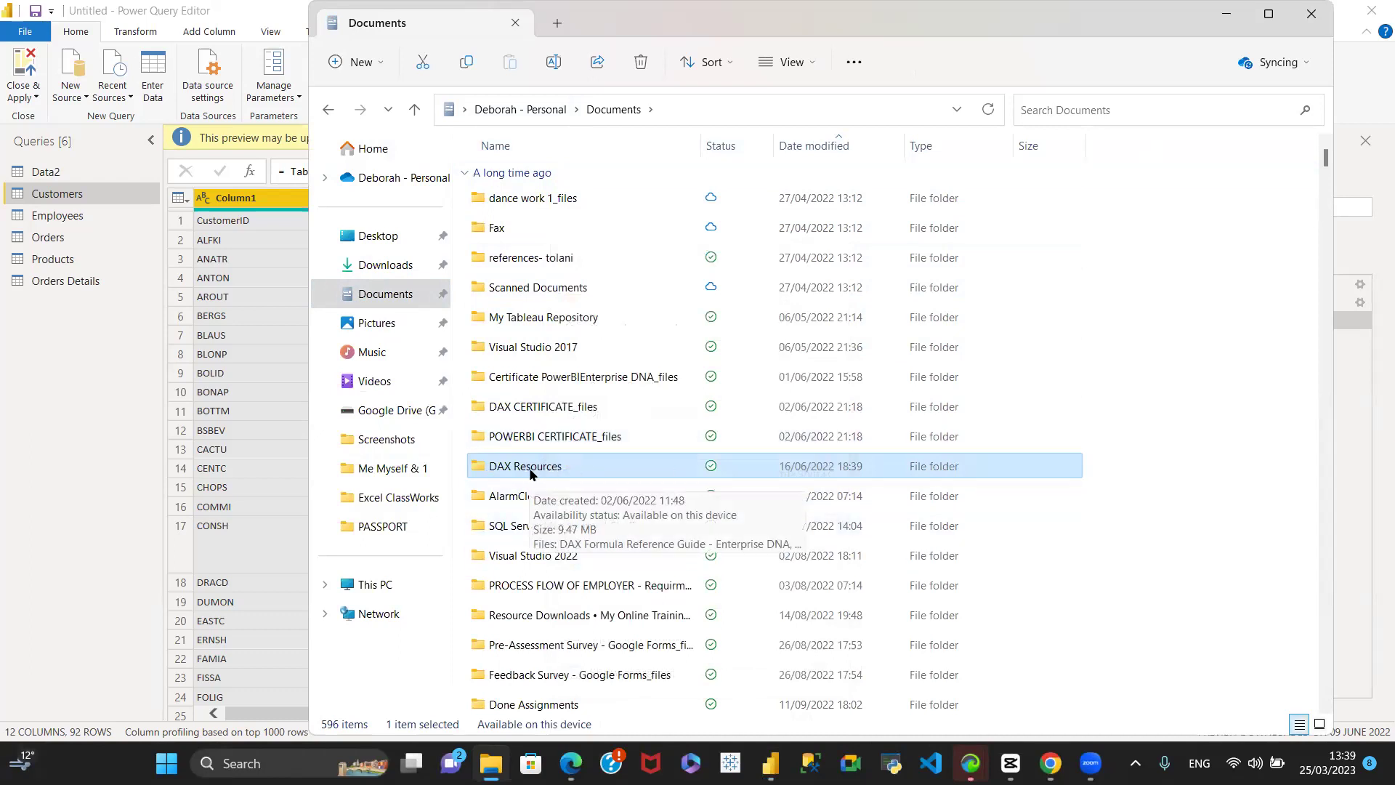
{"action": "right_click", "coordinate": [556, 467]}
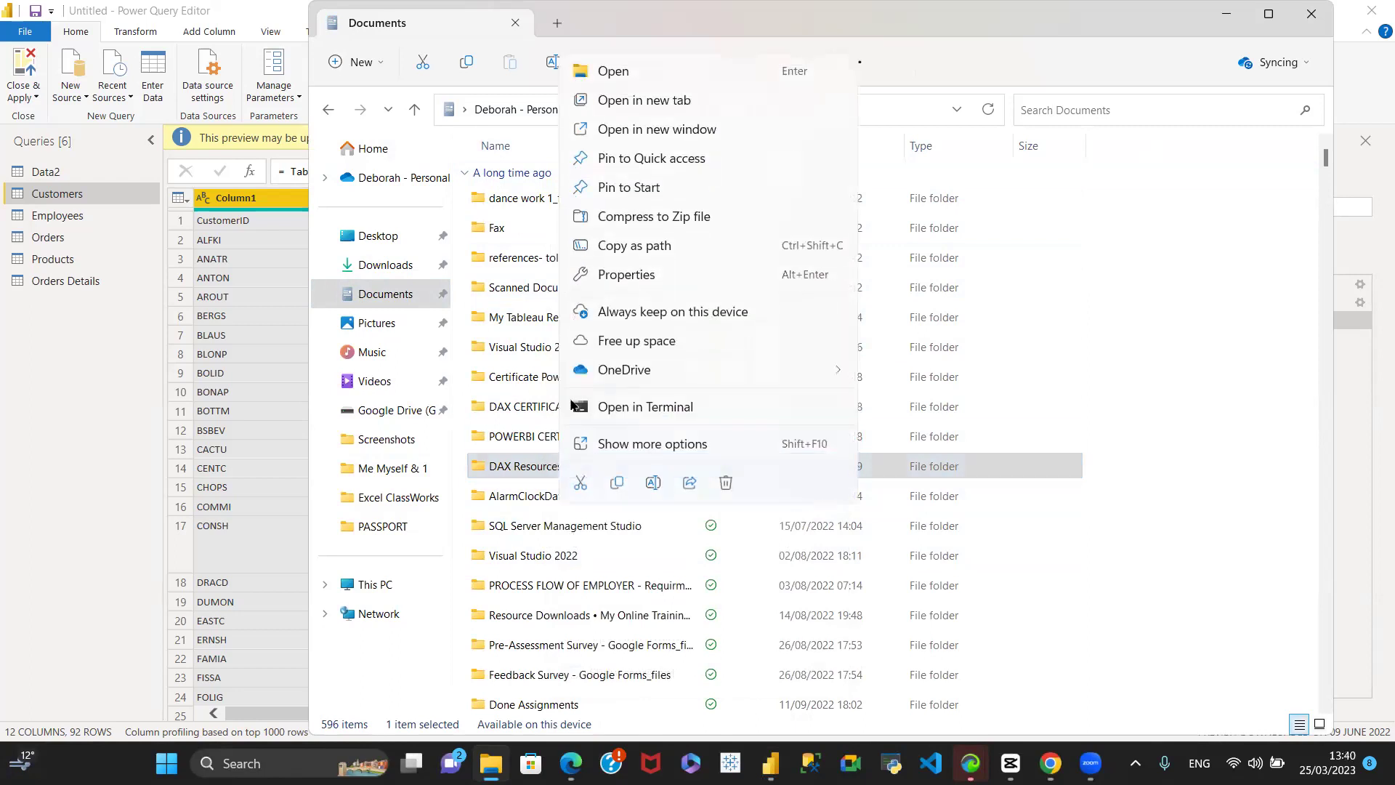
{"action": "left_click", "coordinate": [636, 250]}
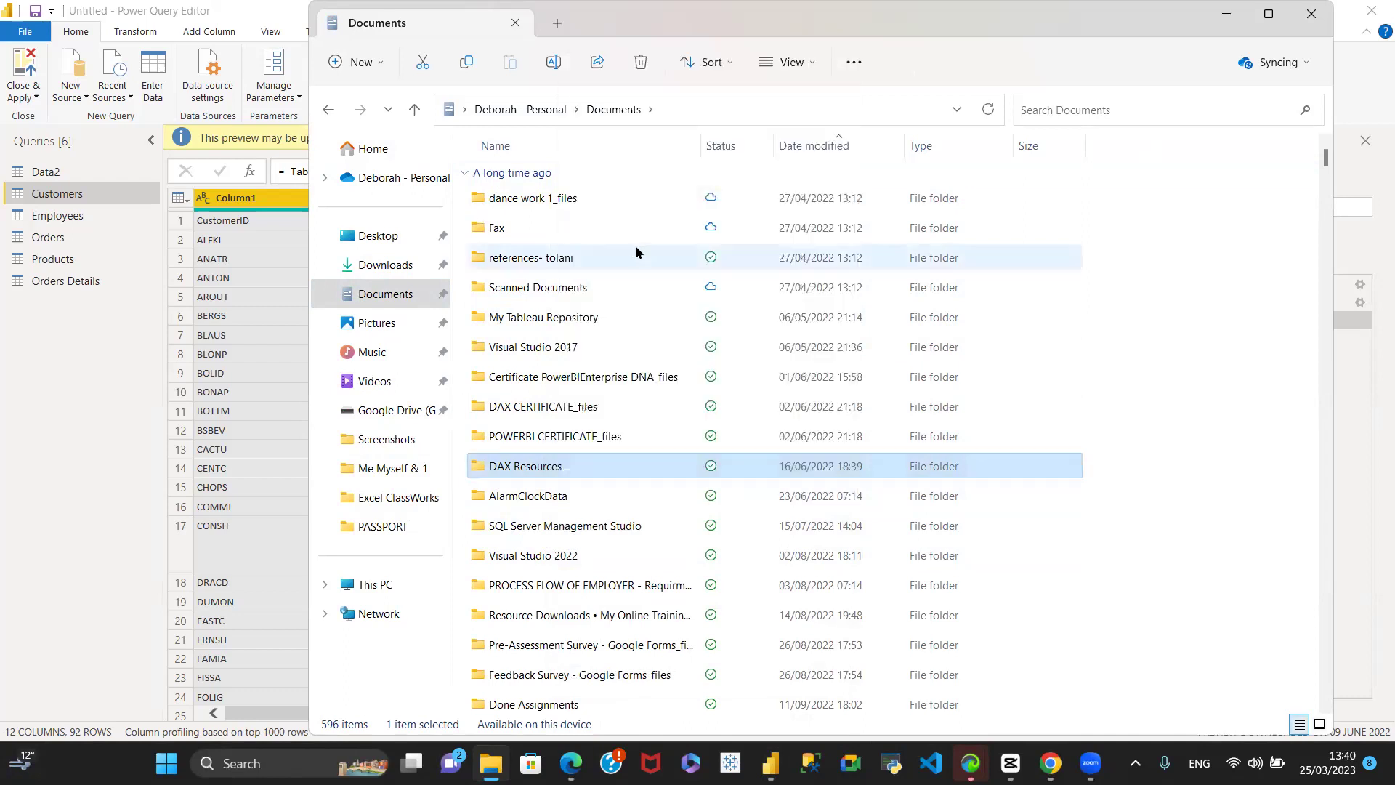
Step: Back in Power Query Editor, enter the copied DAX Resources path without its surrounding quotation marks as the folder path, and confirm it
{"action": "mouse_move", "coordinate": [7, 758]}
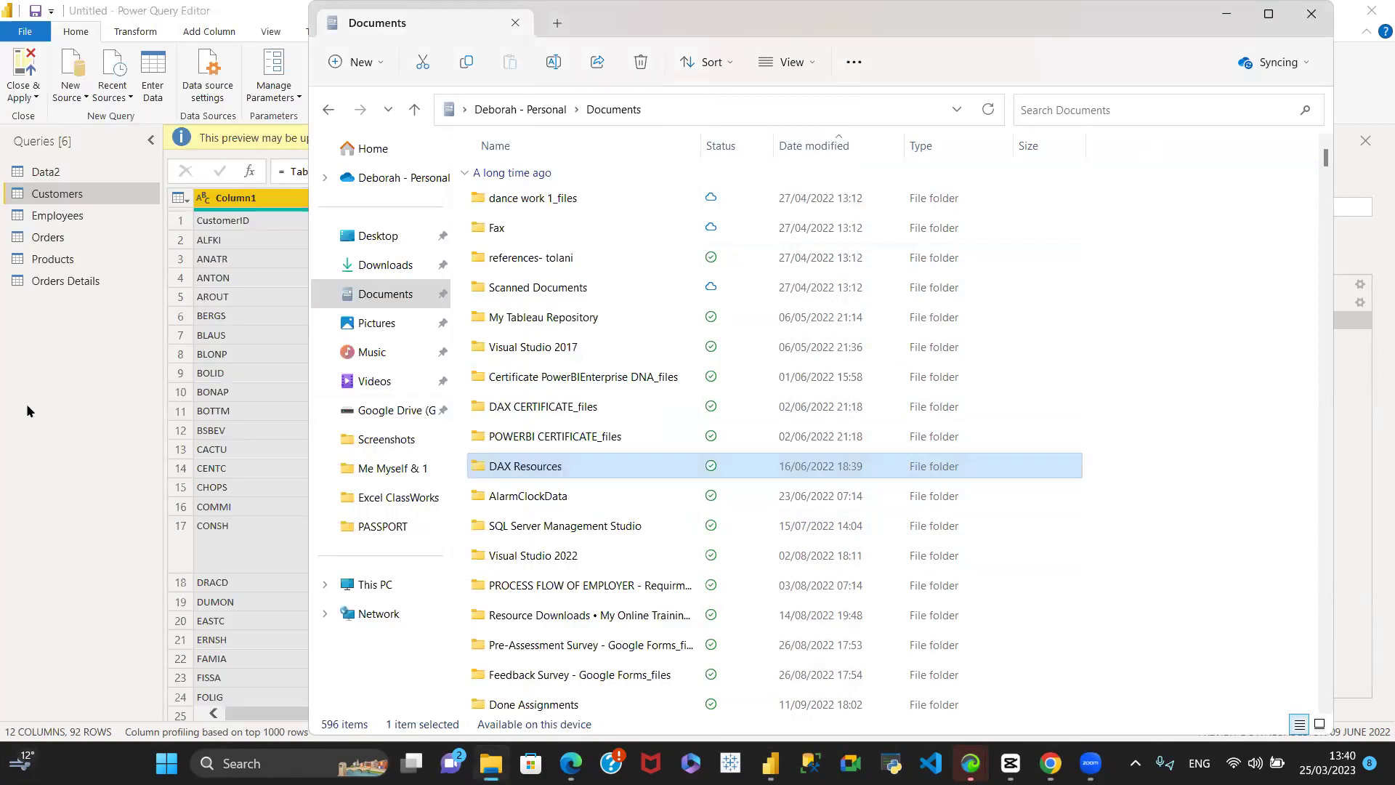
{"action": "left_click", "coordinate": [91, 400]}
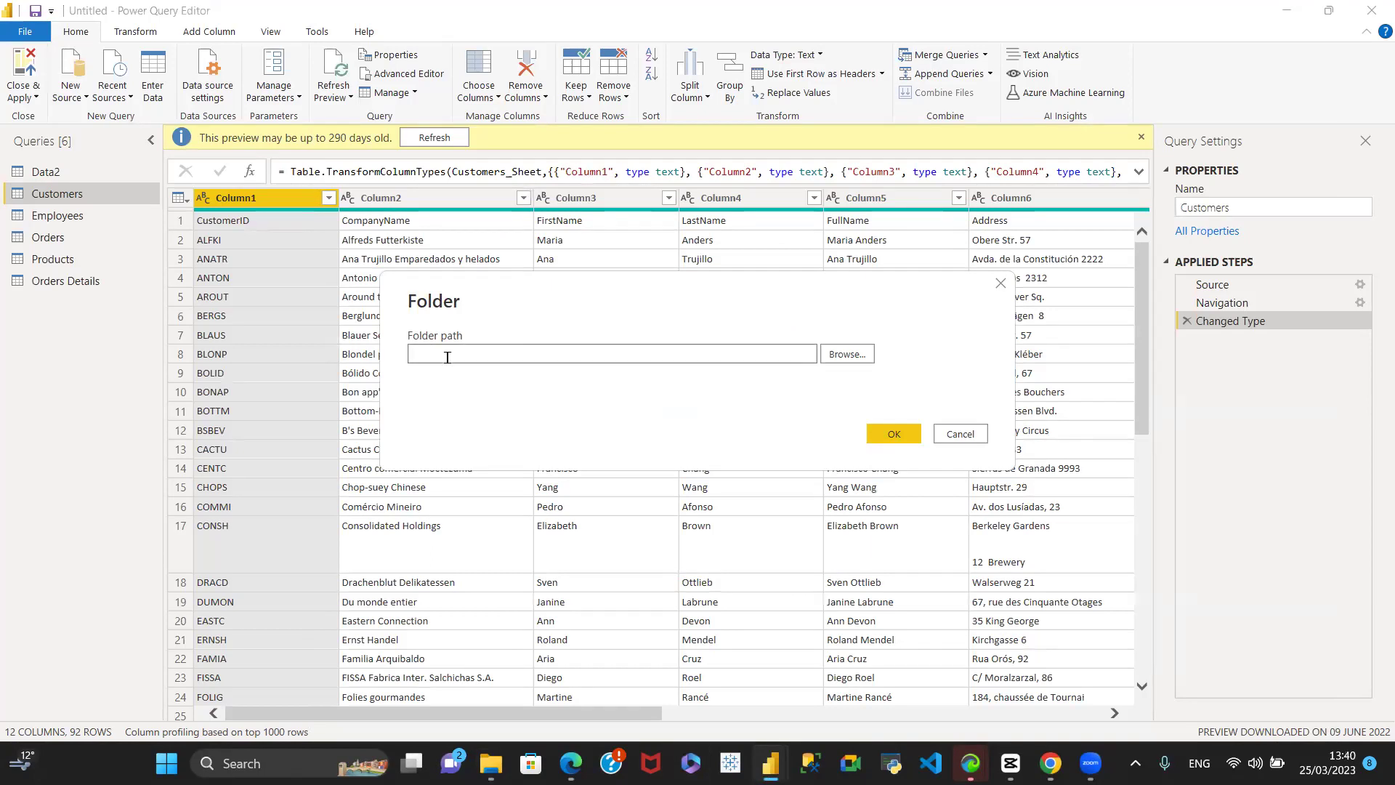
{"action": "type", "text": "\"C:\\Users\\woome\\OneDrive\\Documents\\DAX Resources\""}
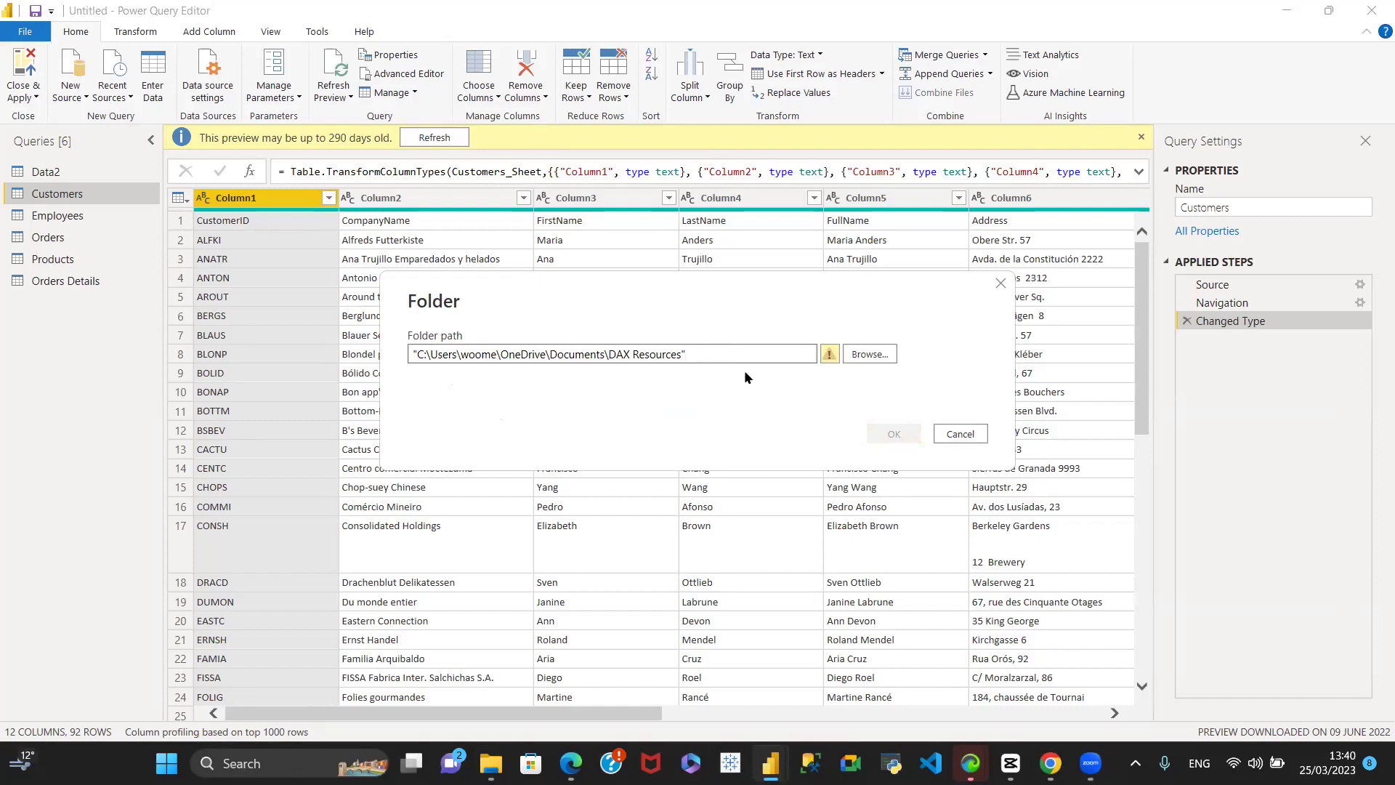
{"action": "key", "text": "BackSpace"}
{"action": "key", "text": "Home"}
{"action": "key", "text": "Delete"}
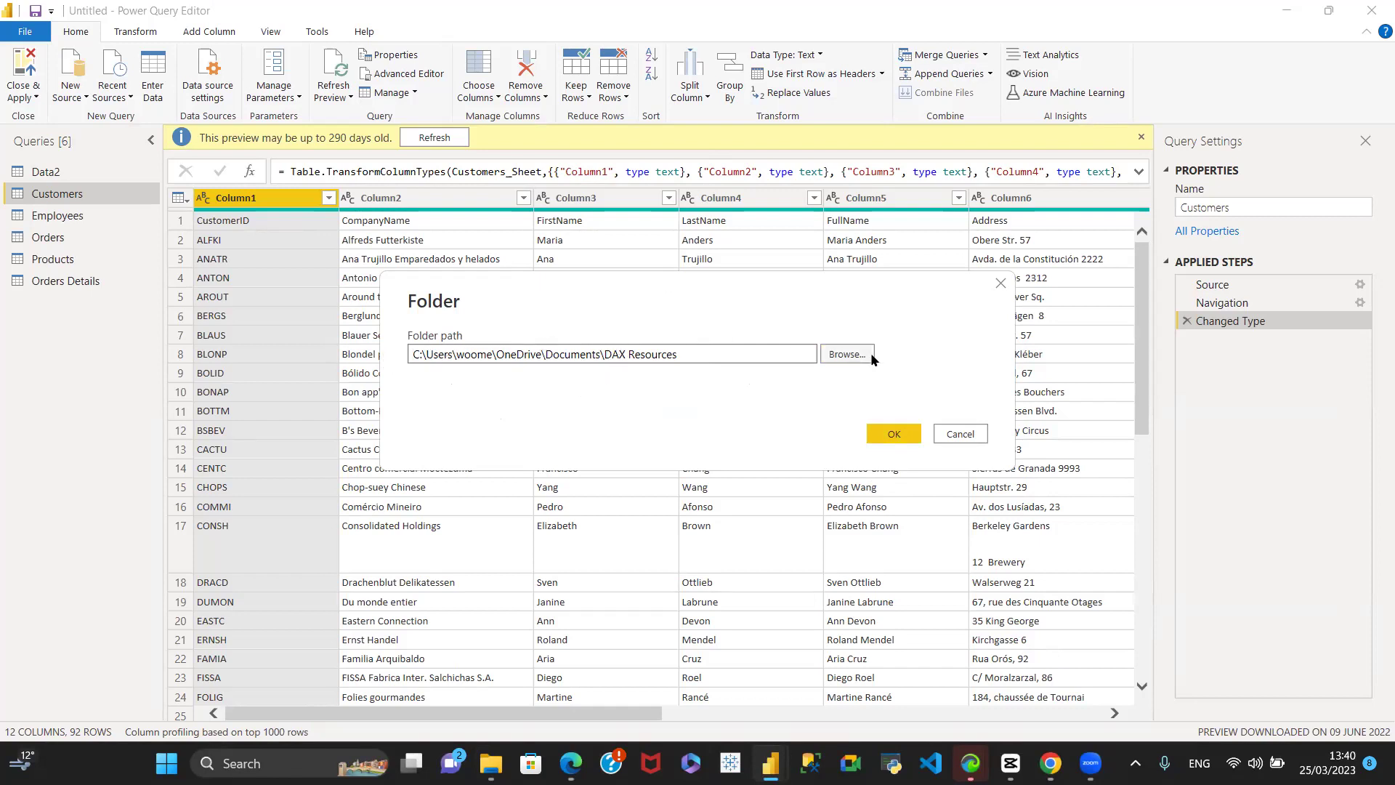
{"action": "left_click", "coordinate": [884, 435]}
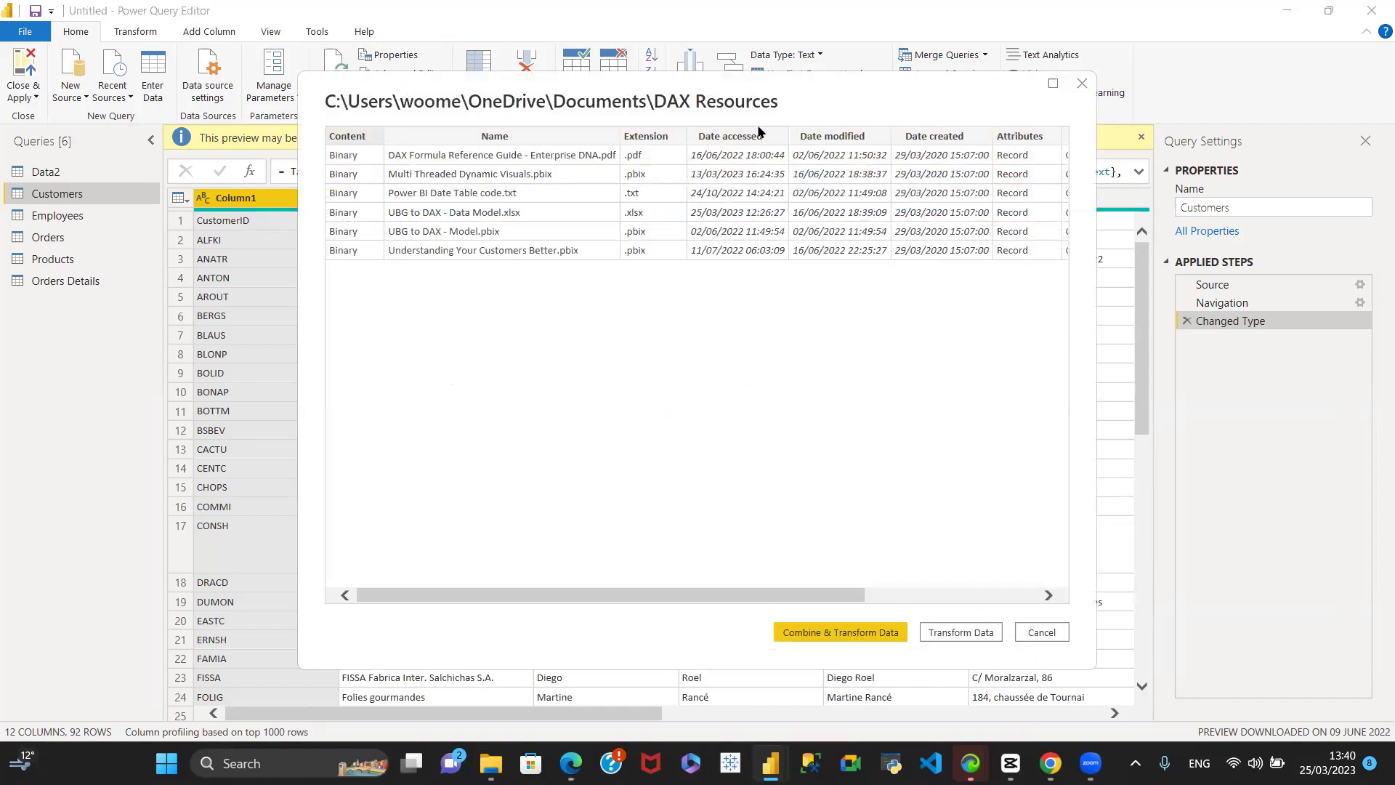
Step: Combine and transform the DAX Resources files, previewing Table001 to Table004 and choosing Table005 (Page 8) as the object to extract
{"action": "left_click", "coordinate": [785, 639]}
{"action": "left_click", "coordinate": [855, 638]}
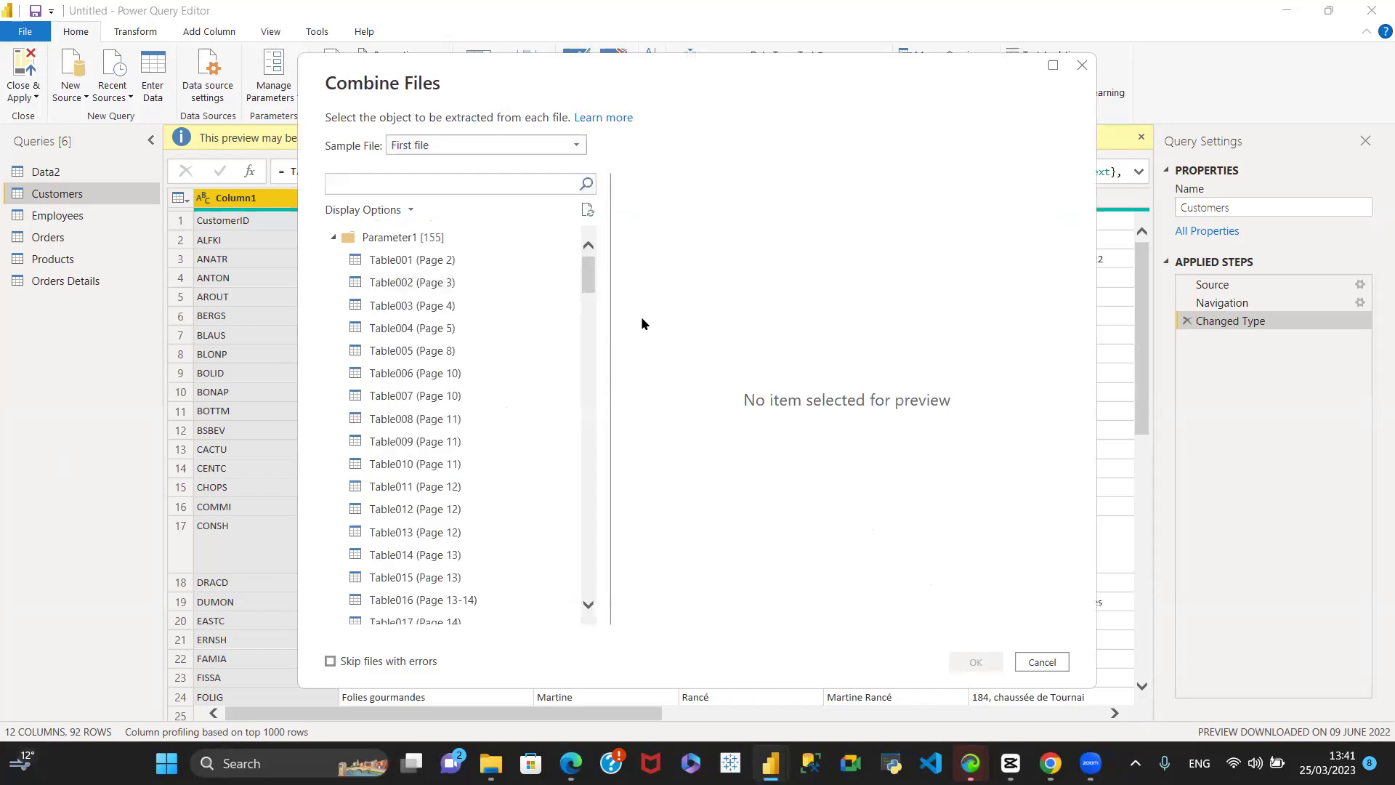
{"action": "left_click", "coordinate": [390, 261]}
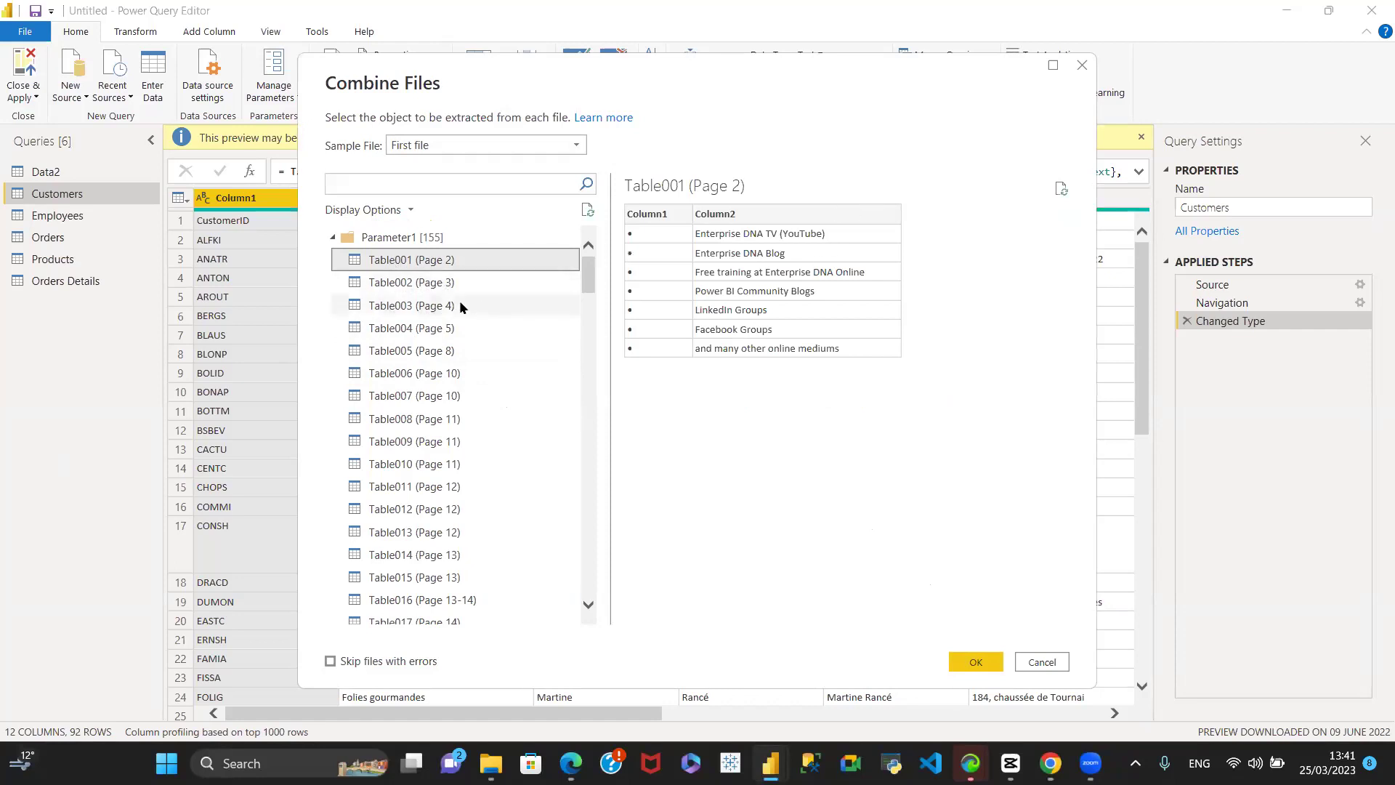
{"action": "left_click", "coordinate": [410, 288]}
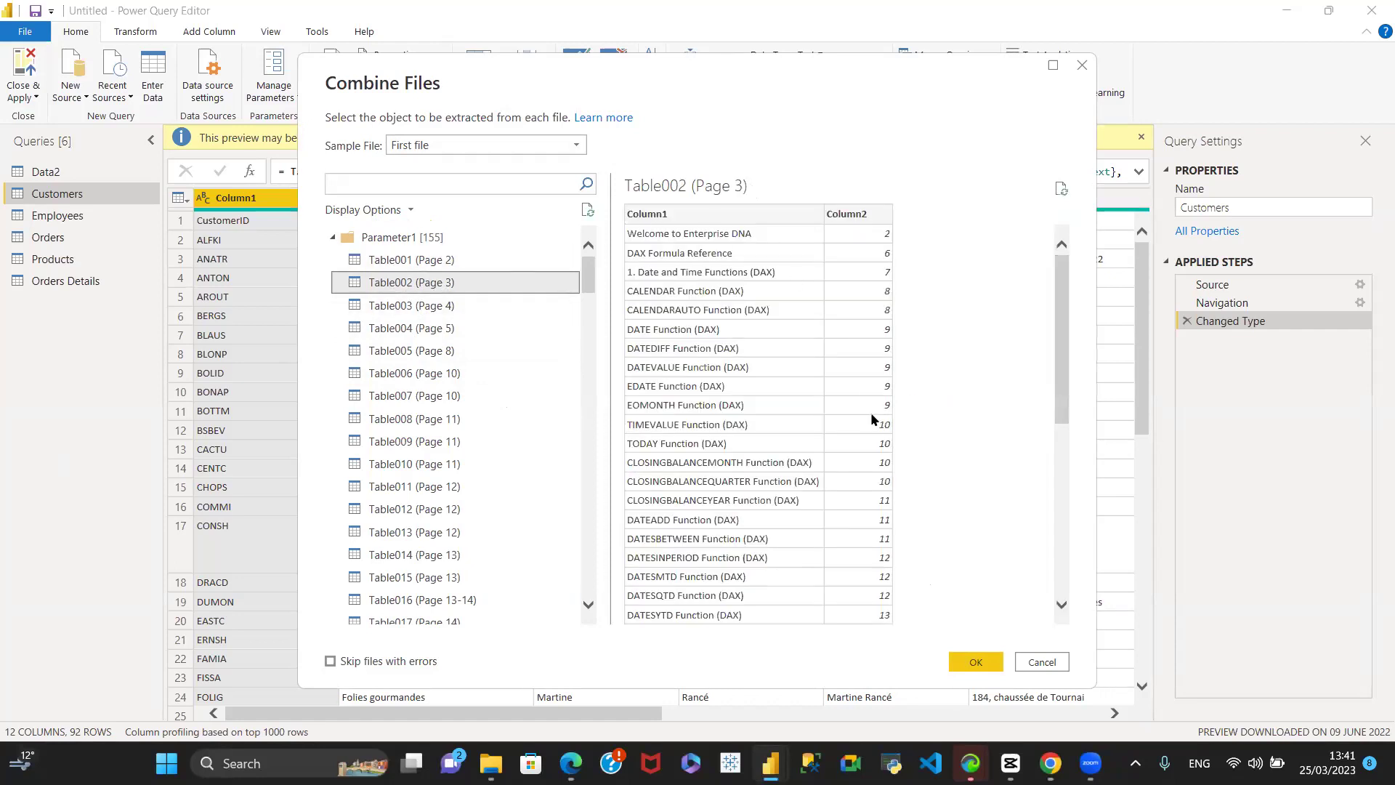
{"action": "scroll", "coordinate": [790, 413], "scroll_direction": "down", "scroll_amount": 1}
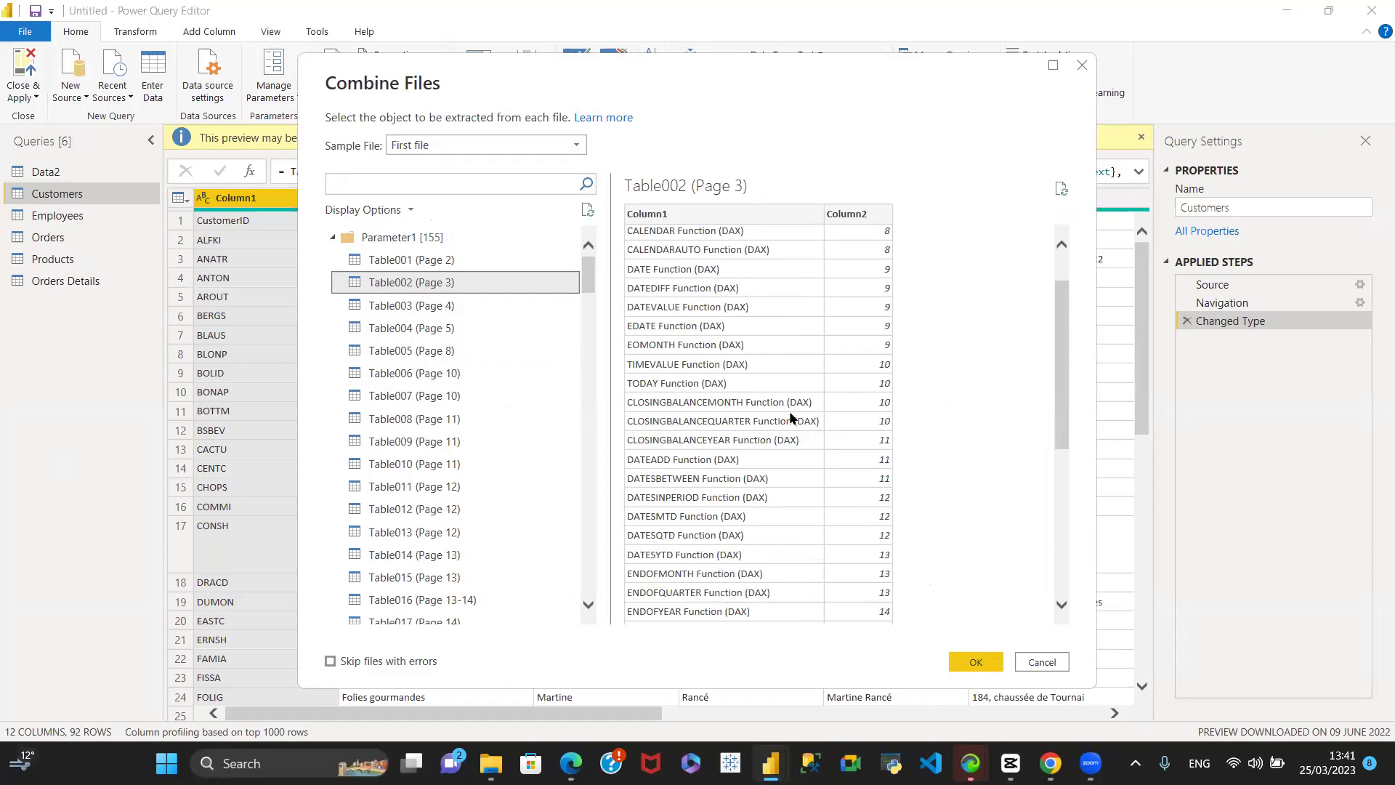
{"action": "left_click", "coordinate": [409, 306]}
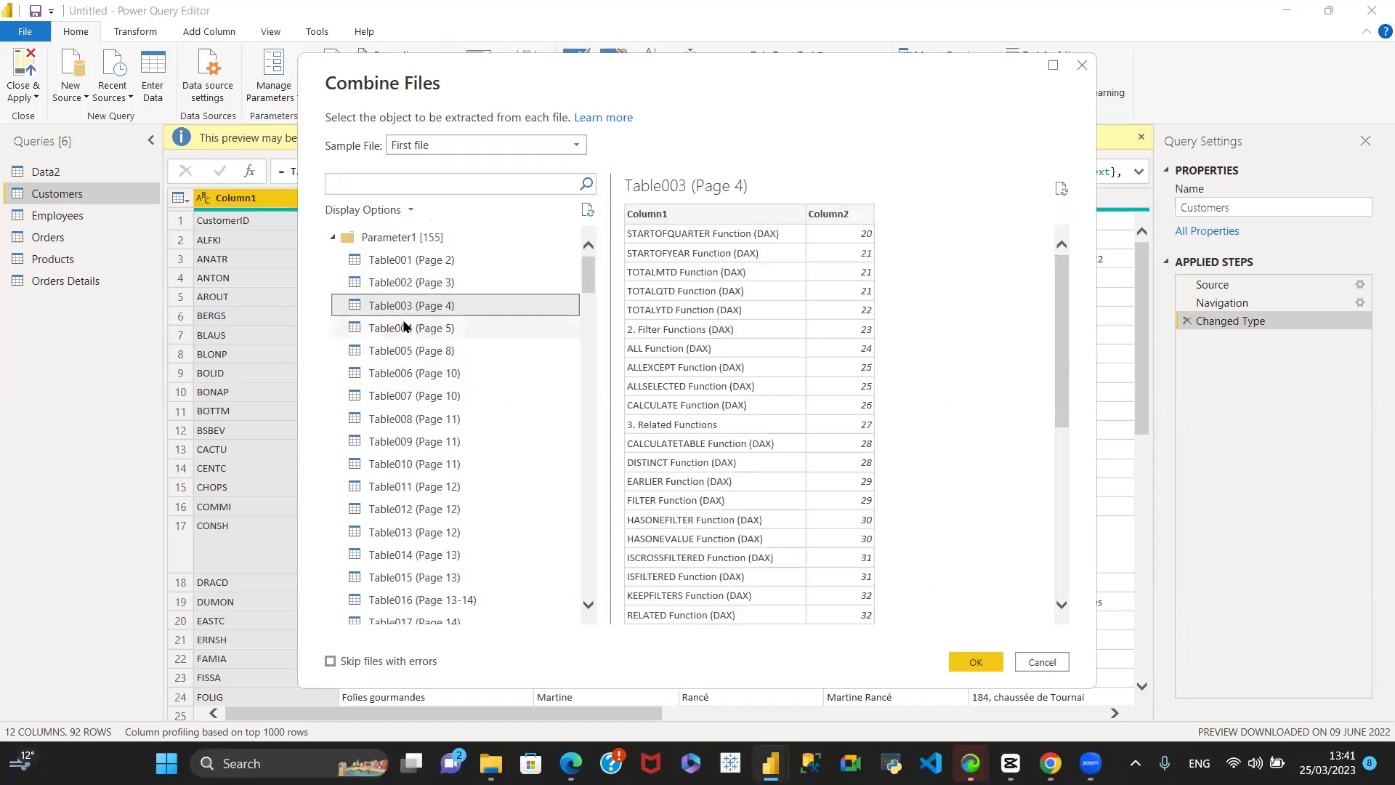
{"action": "left_click", "coordinate": [396, 331]}
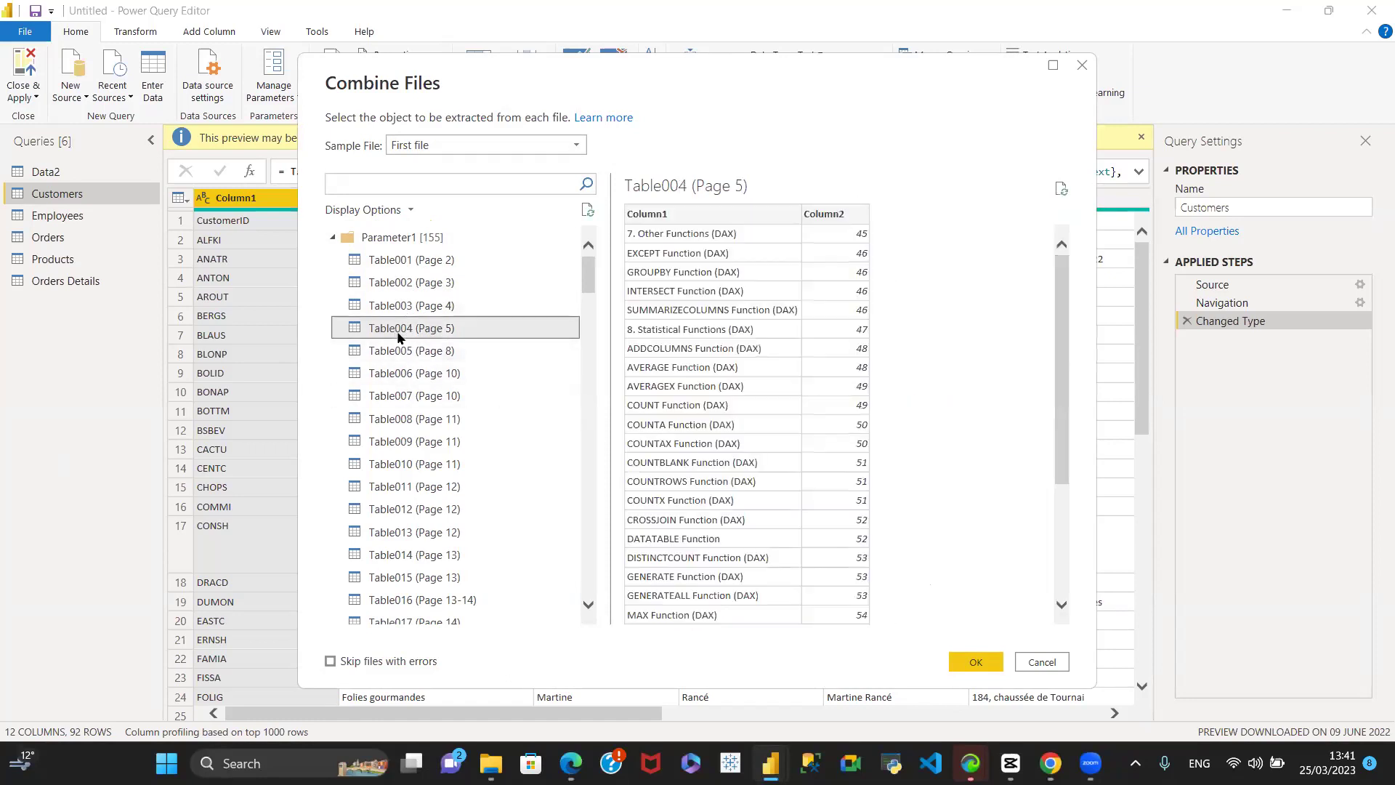
{"action": "left_click", "coordinate": [397, 353]}
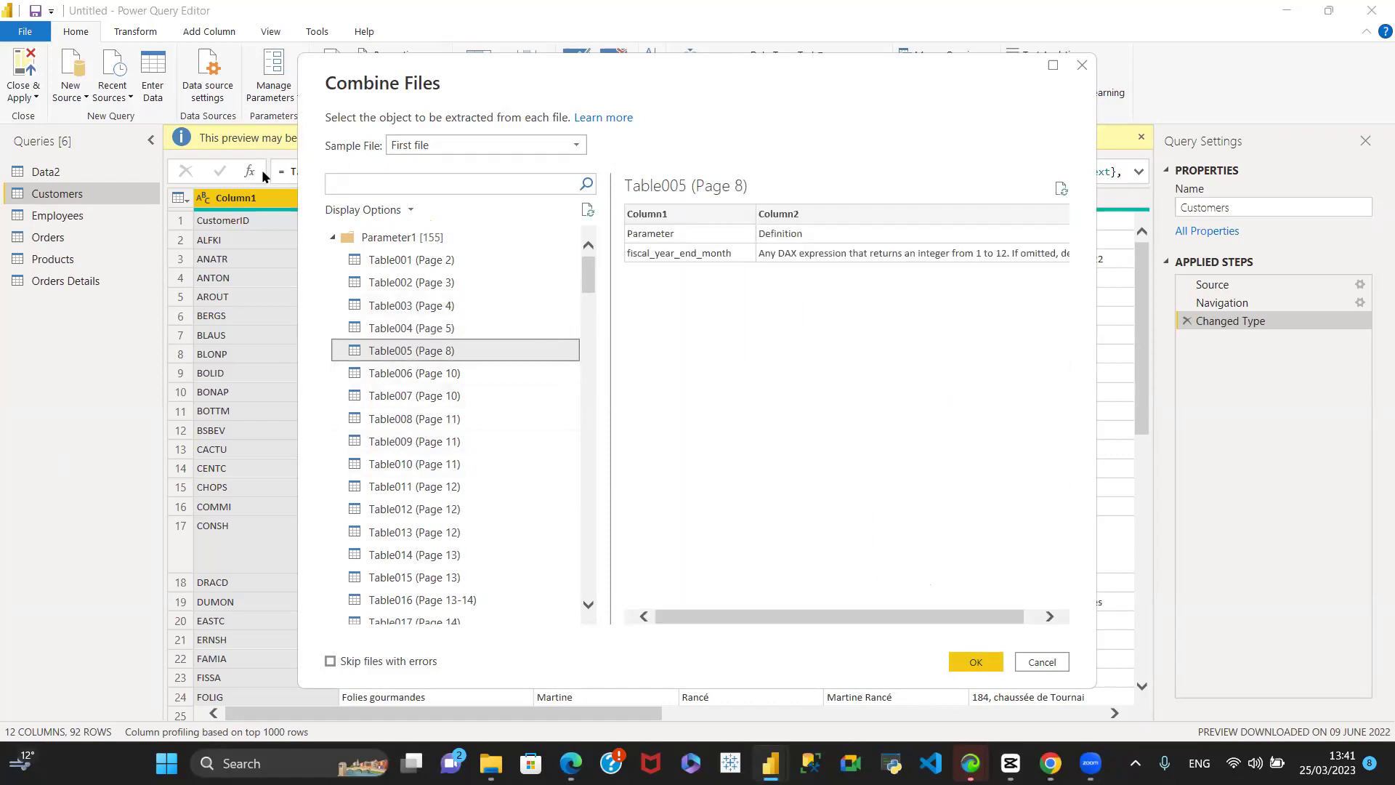
{"action": "left_click", "coordinate": [971, 669]}
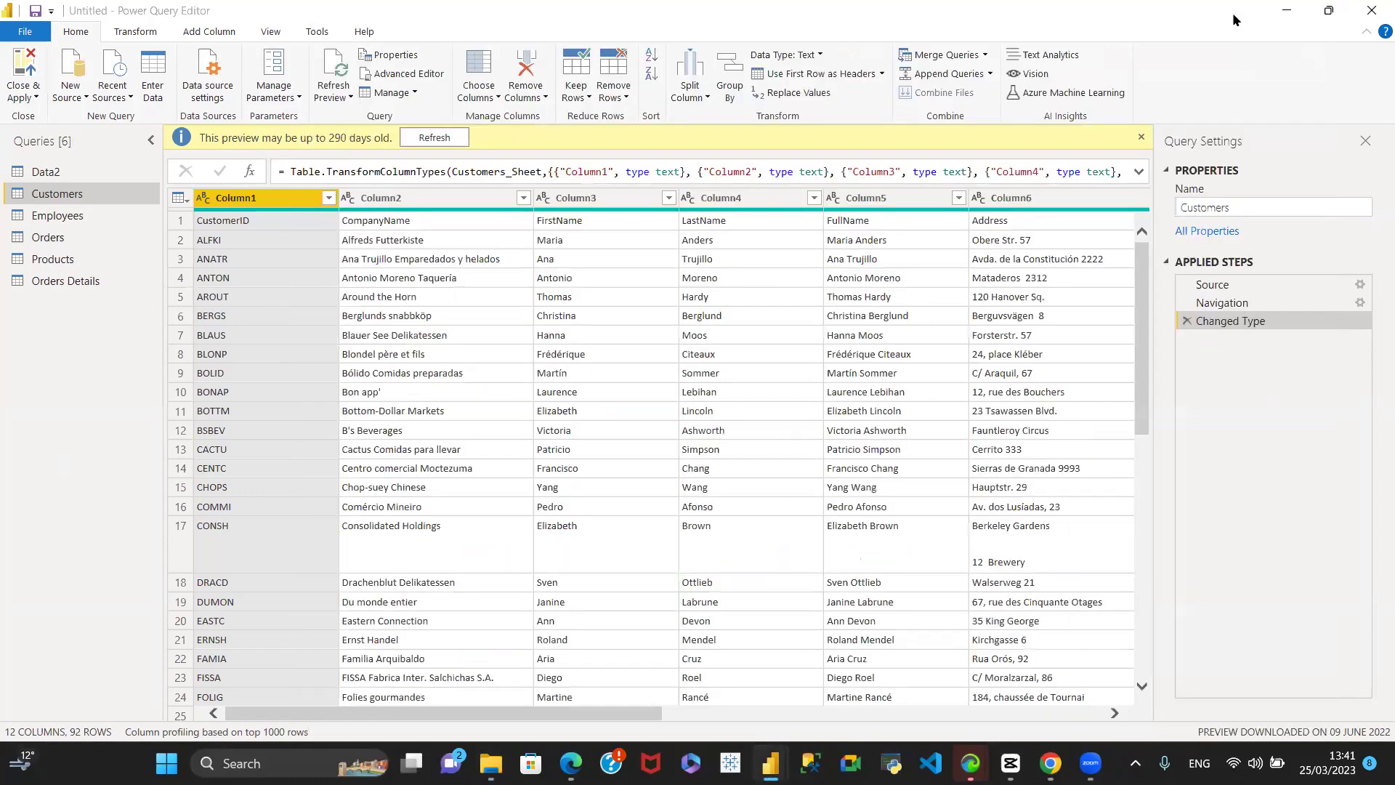
{"action": "left_click", "coordinate": [1227, 13]}
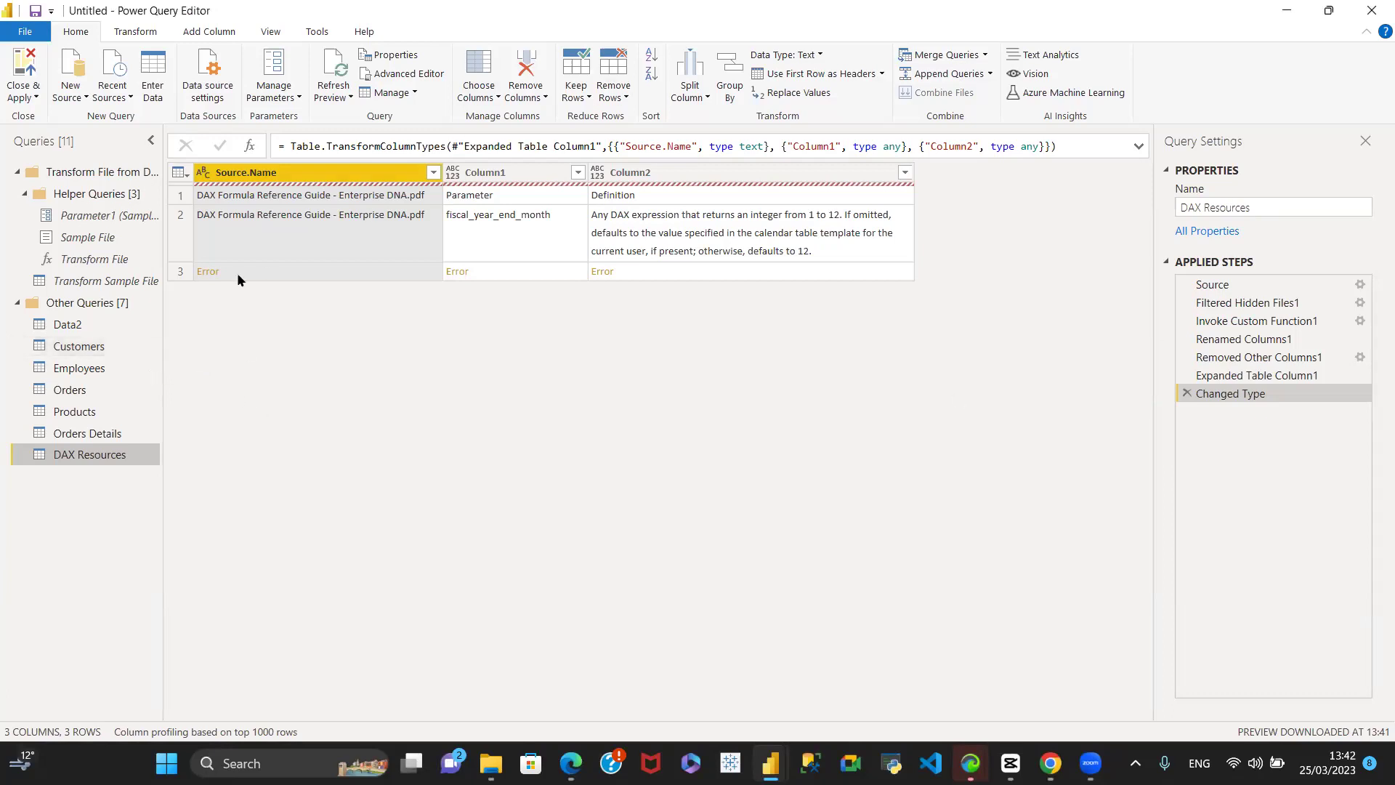
{"action": "left_click", "coordinate": [80, 95]}
{"action": "left_click", "coordinate": [110, 418]}
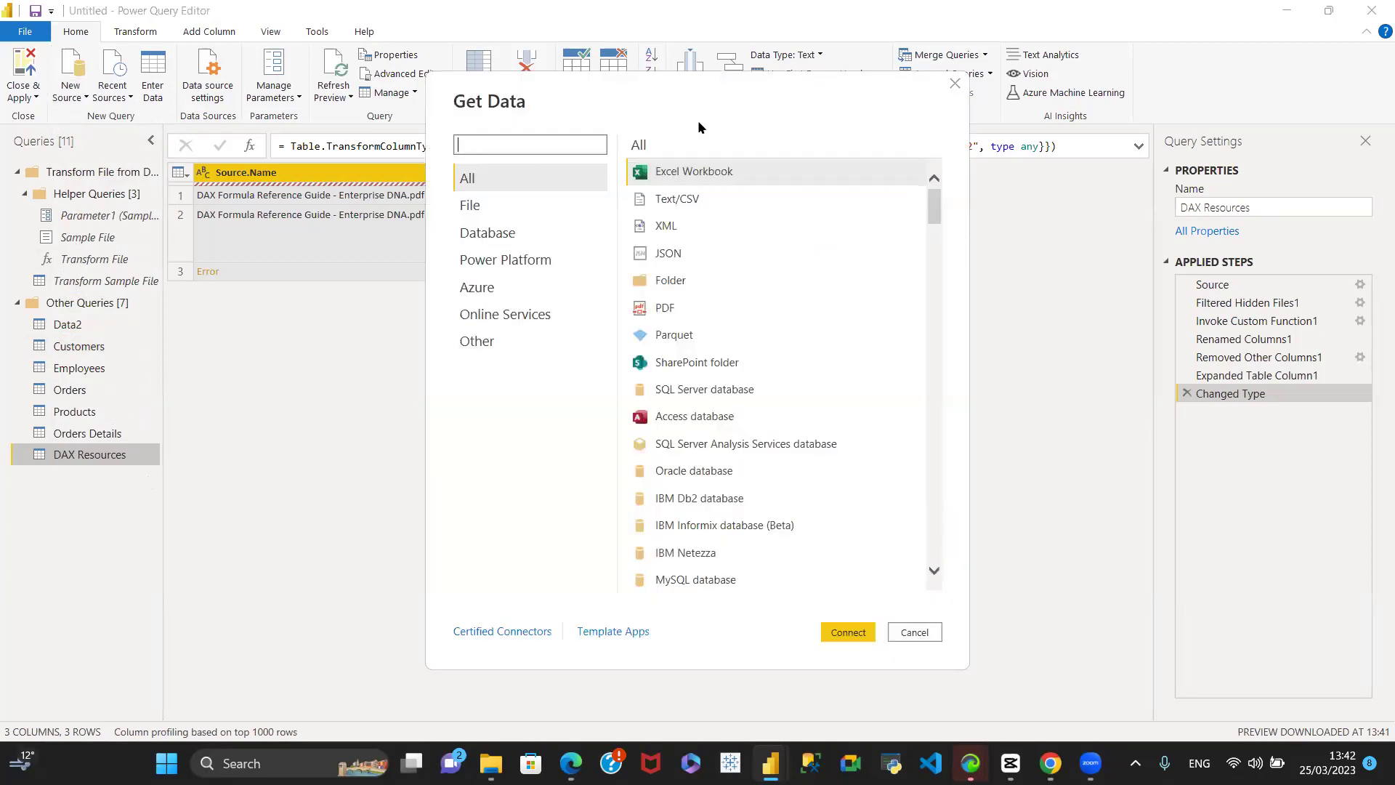
{"action": "left_click", "coordinate": [665, 281]}
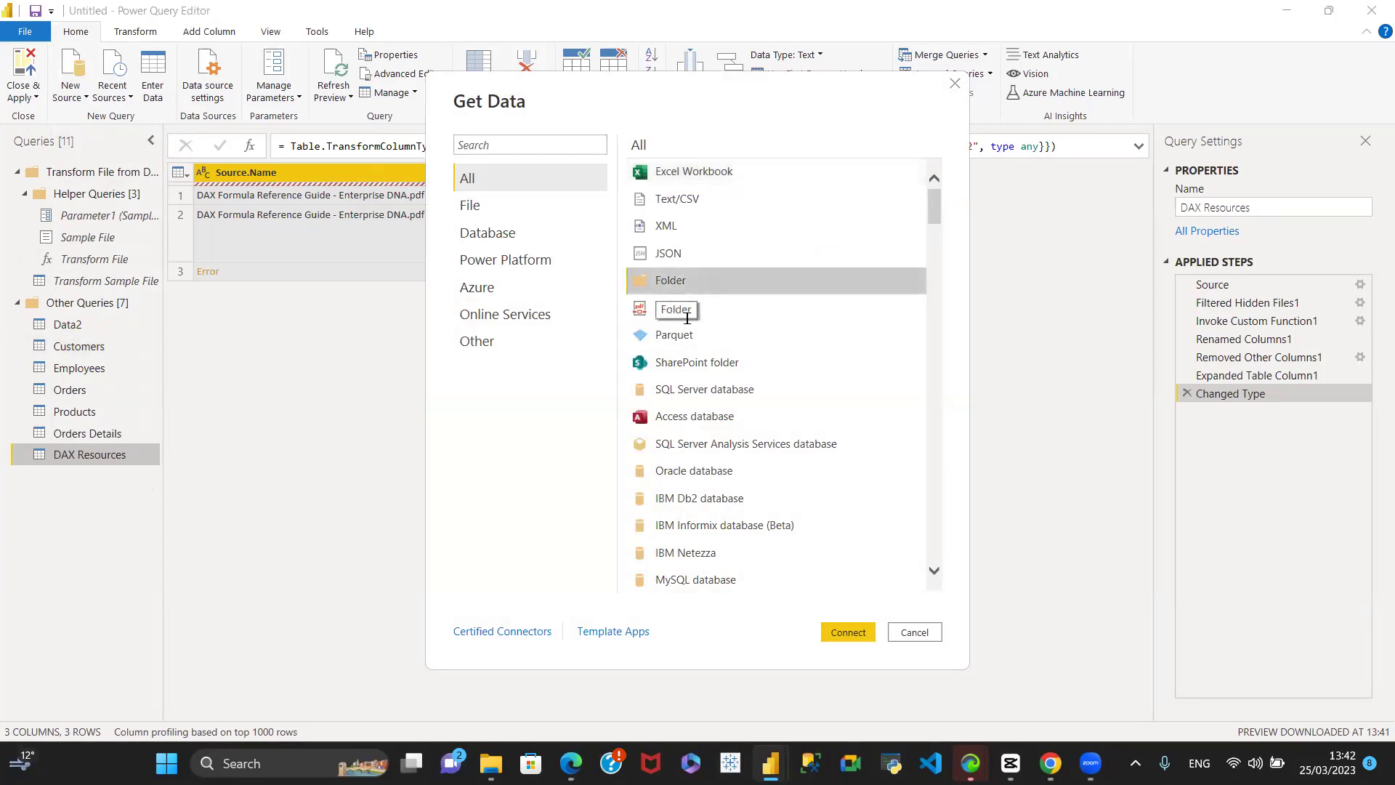
{"action": "left_click", "coordinate": [848, 632]}
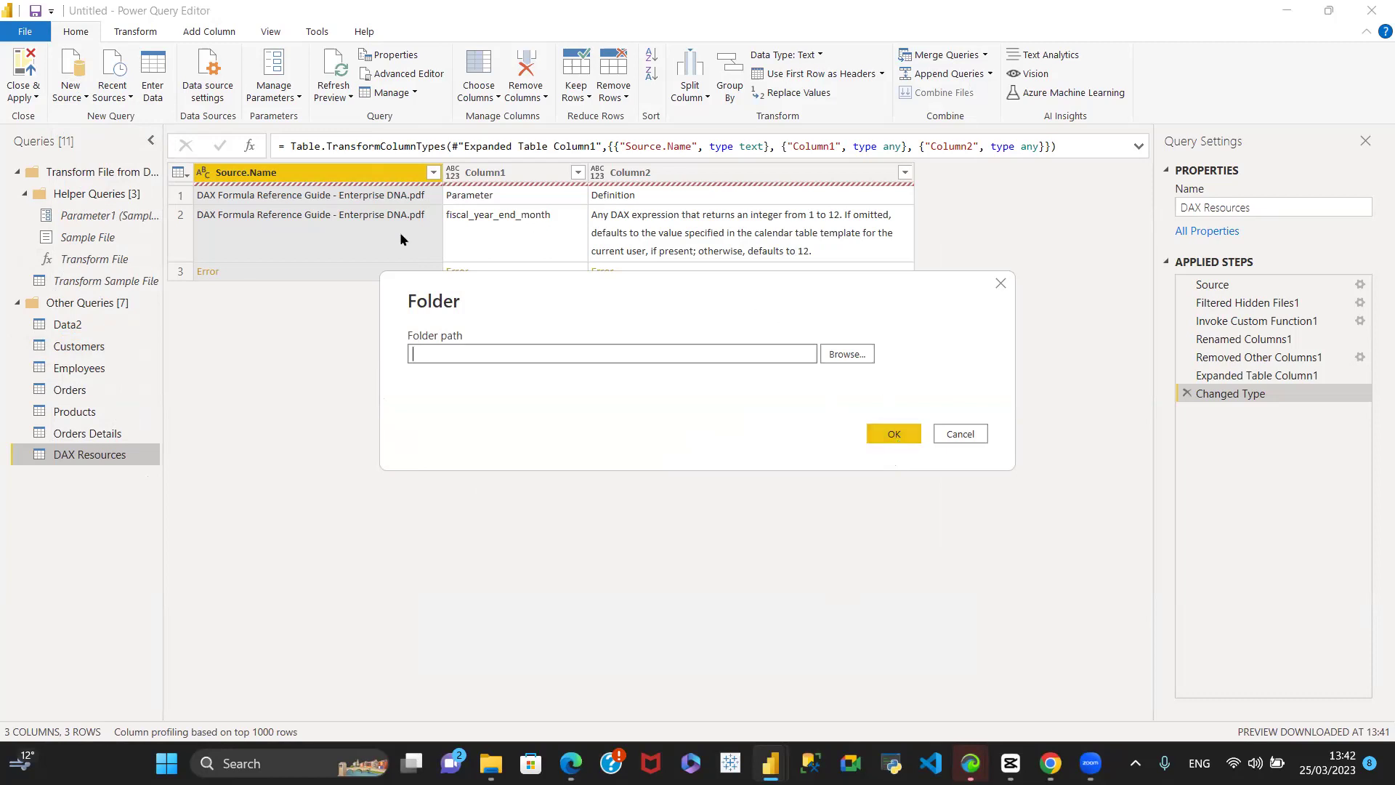
{"action": "left_click", "coordinate": [973, 436]}
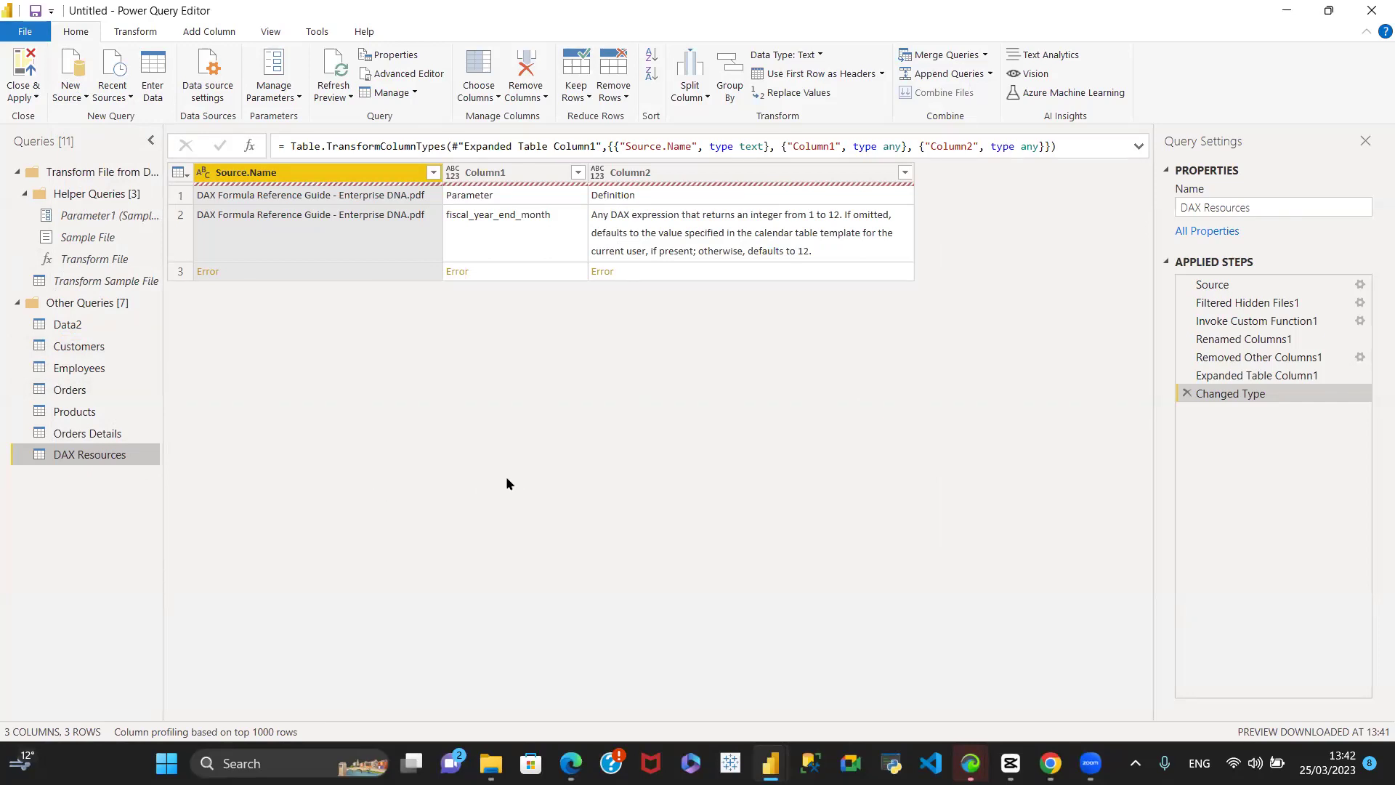
Step: Open the settings for a new SQL Server database source, and cancel the Connect to Server dialog in SQL Server Management Studio
{"action": "left_click", "coordinate": [70, 94]}
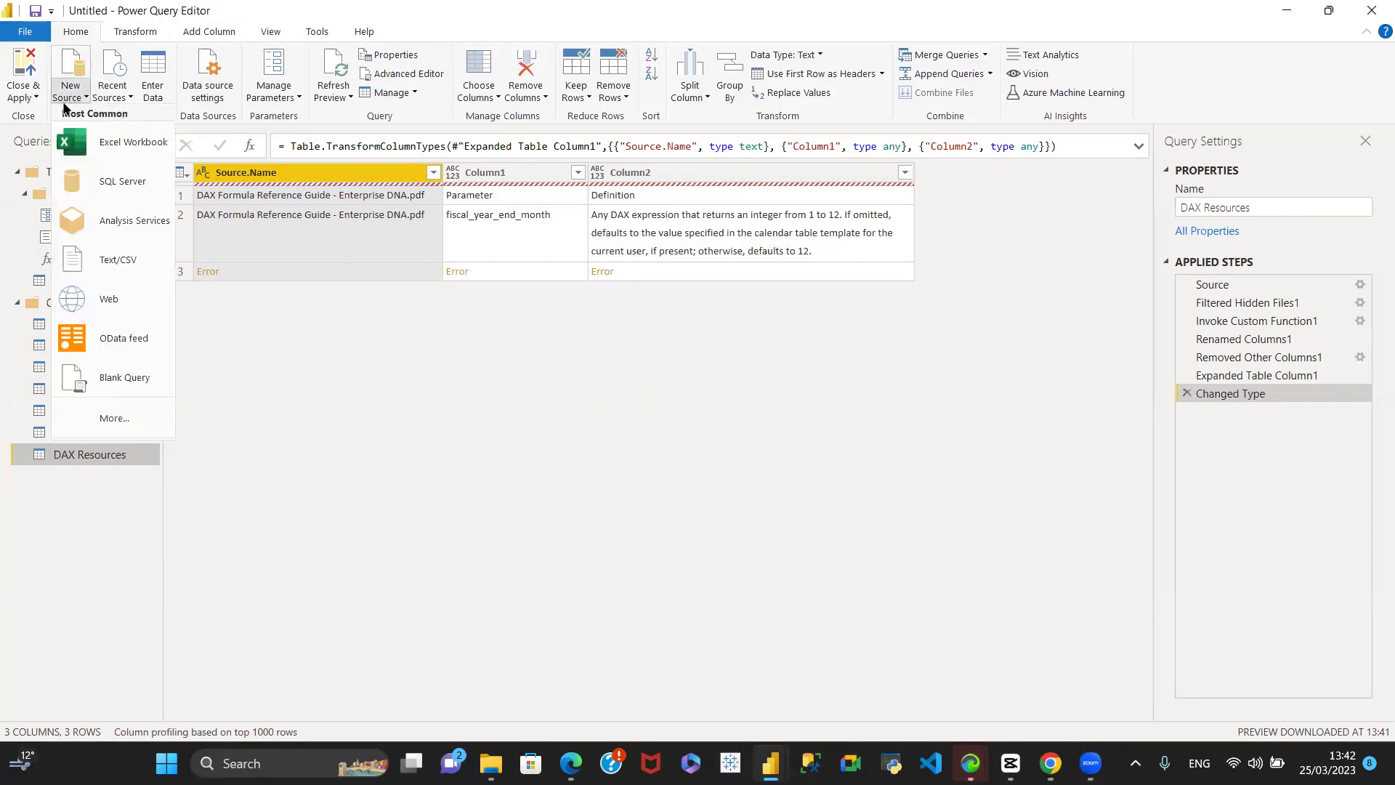
{"action": "left_click", "coordinate": [107, 185]}
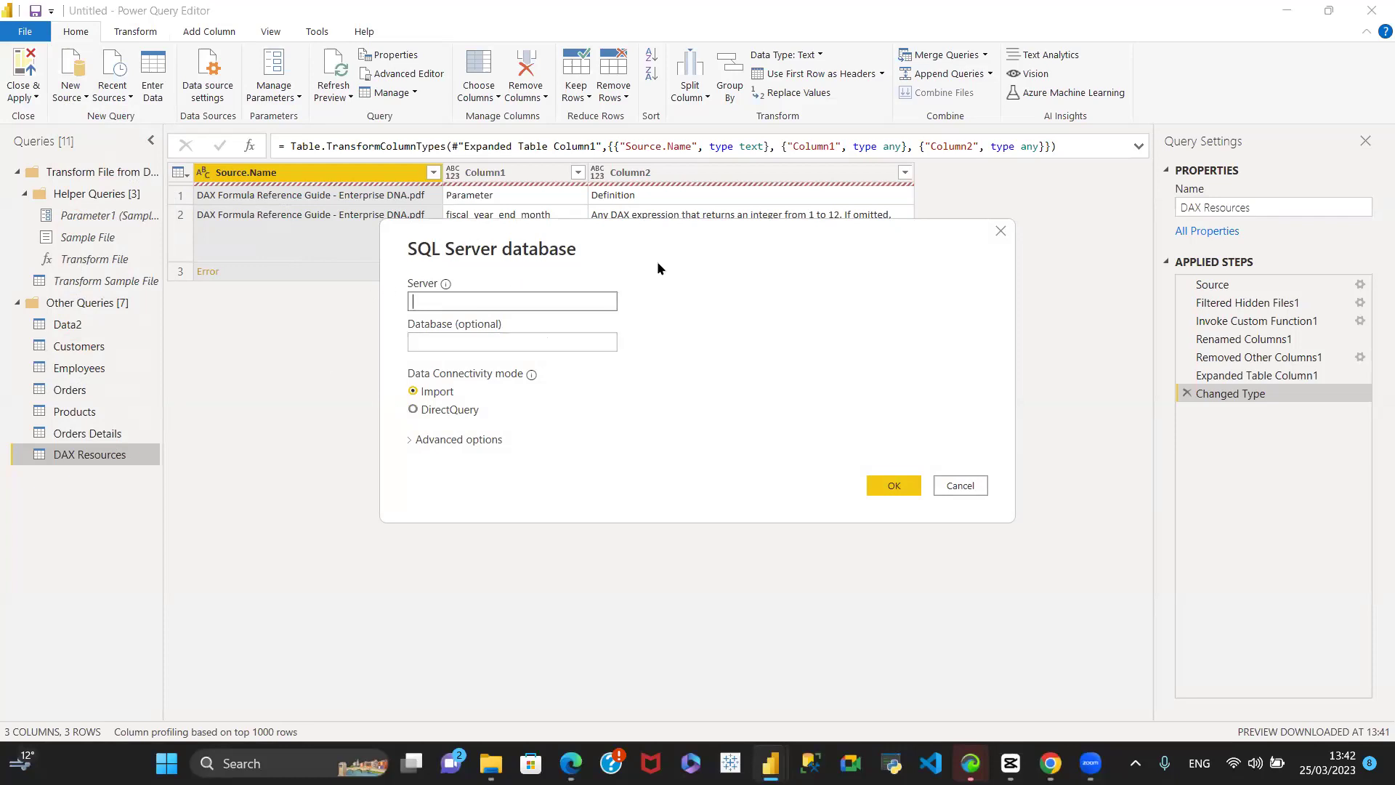
{"action": "mouse_move", "coordinate": [449, 288]}
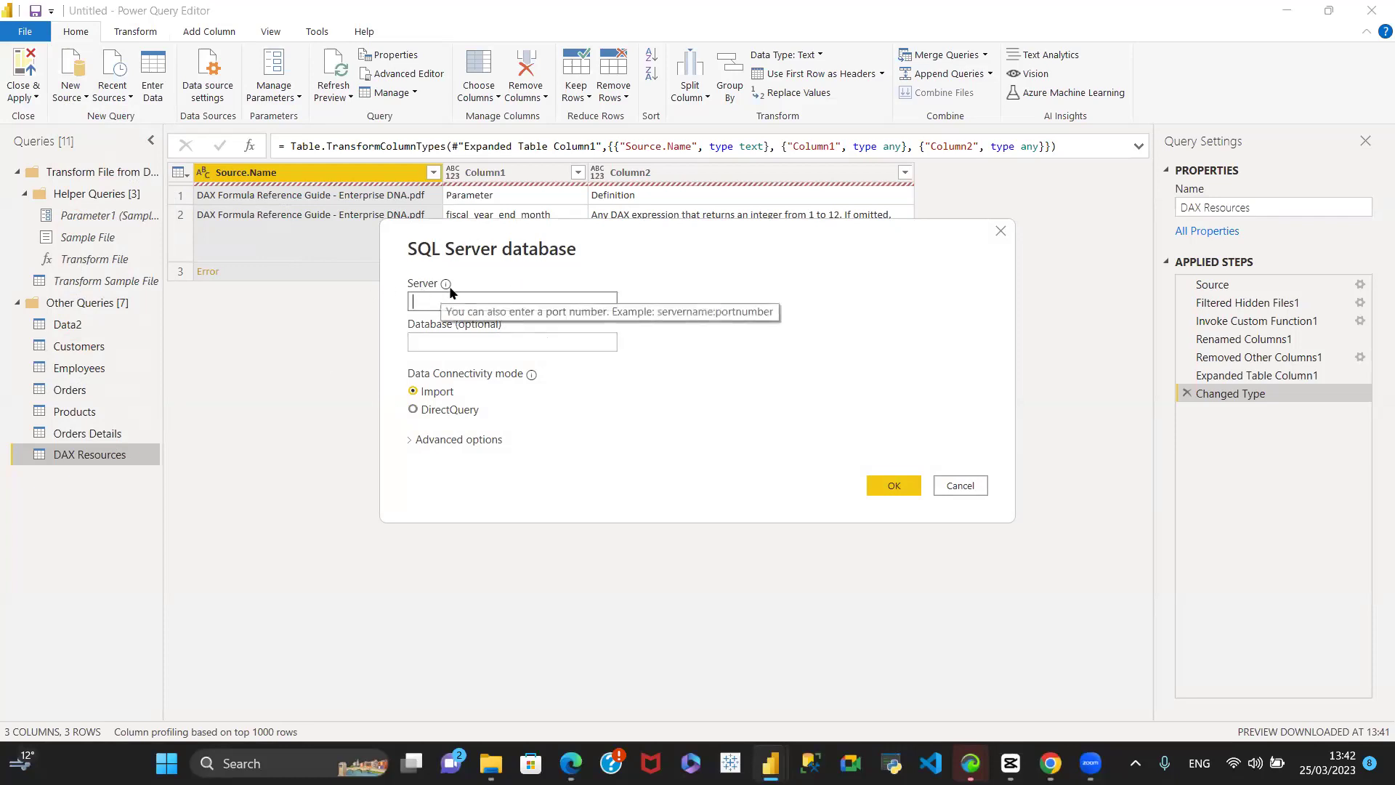
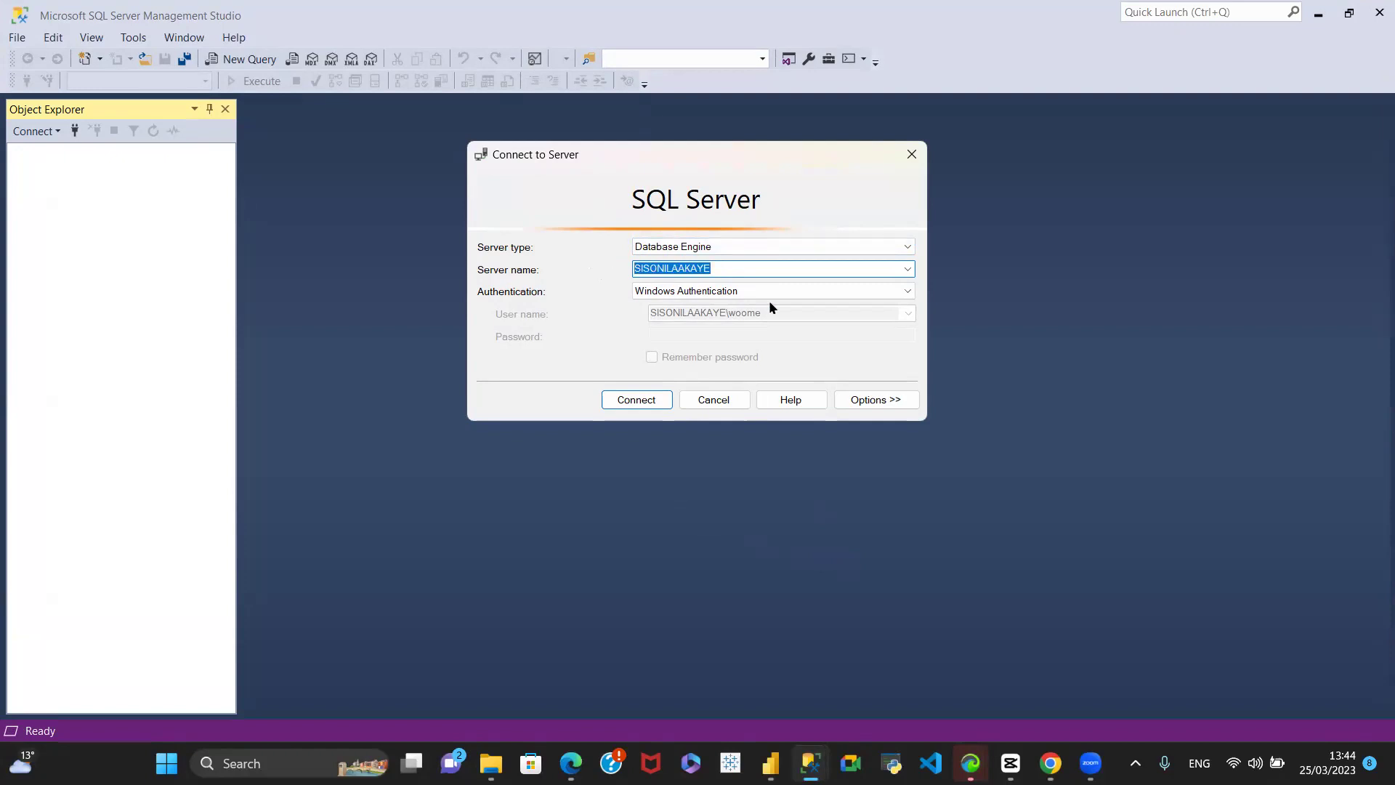
{"action": "left_click", "coordinate": [714, 401]}
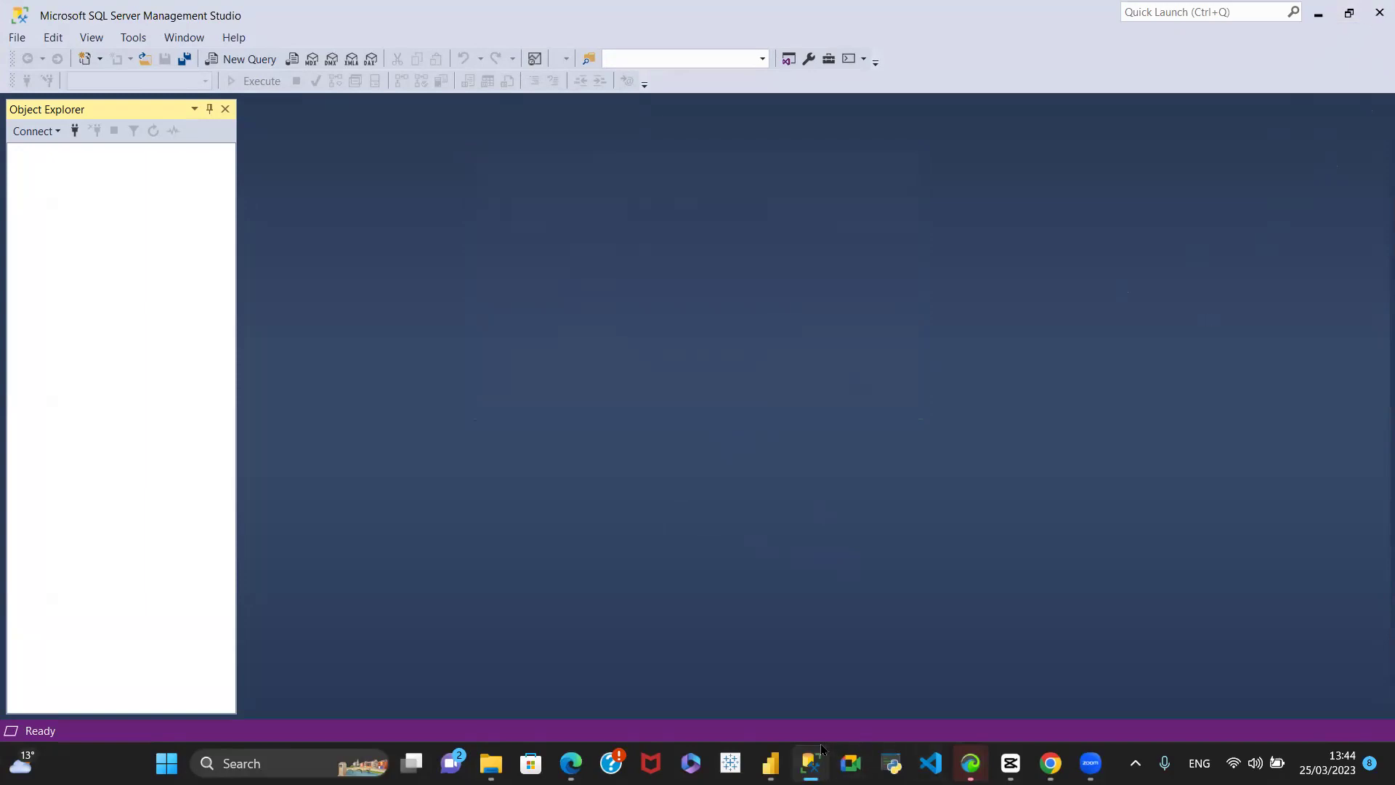
Step: Return to Power Query Editor, enter SISONILAAKAYE as the server for the SQL Server database source, and expand the advanced options
{"action": "mouse_move", "coordinate": [771, 763]}
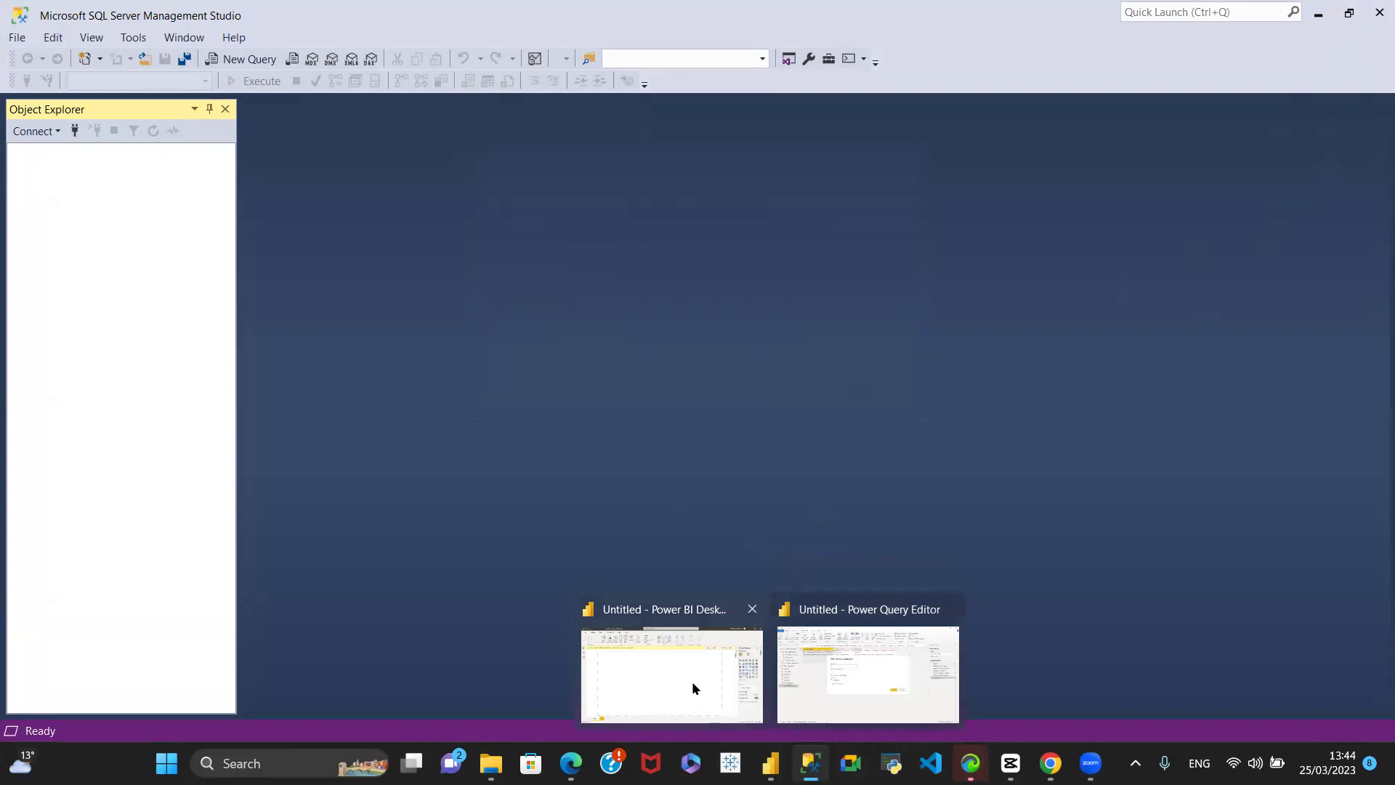
{"action": "left_click", "coordinate": [829, 698]}
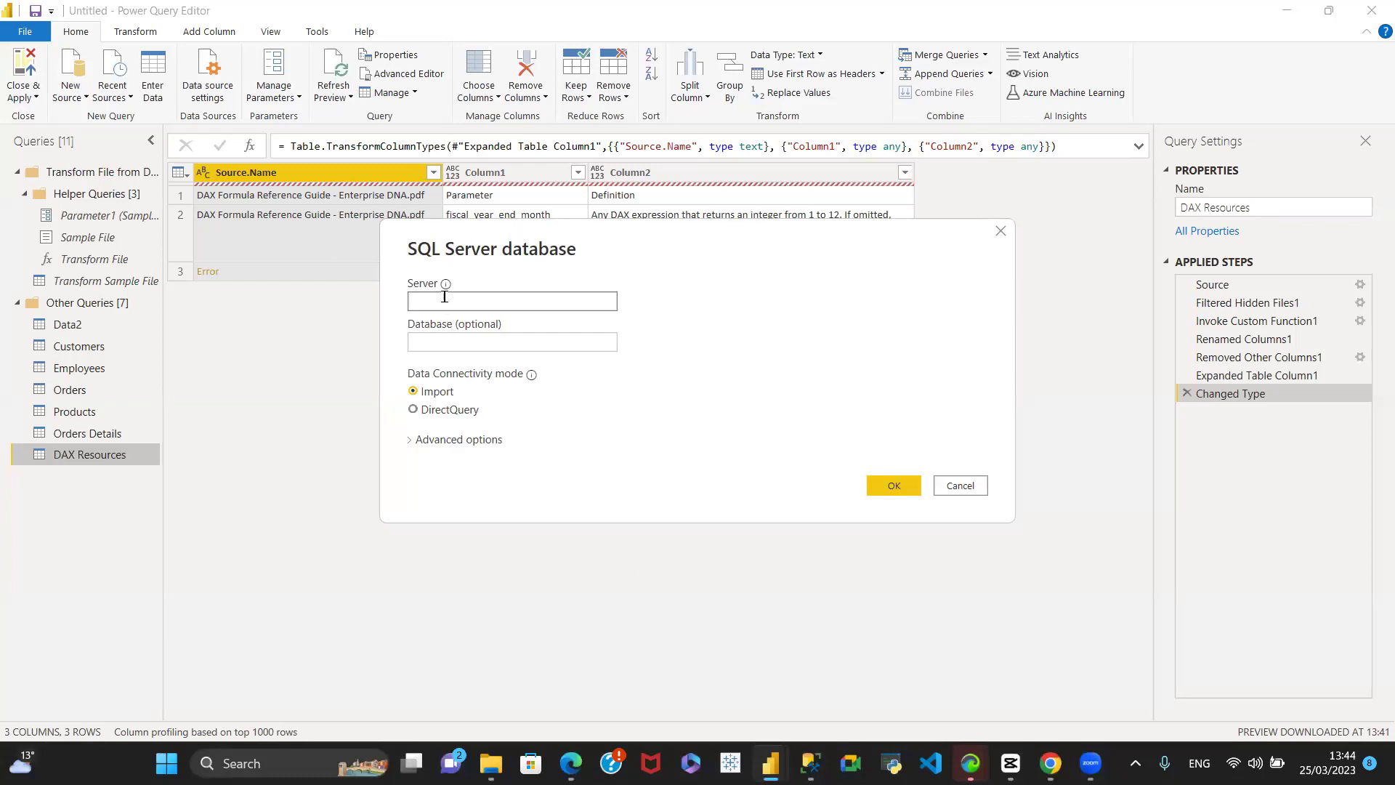
{"action": "type", "text": "SISONILAAKAYE"}
{"action": "left_click", "coordinate": [407, 440]}
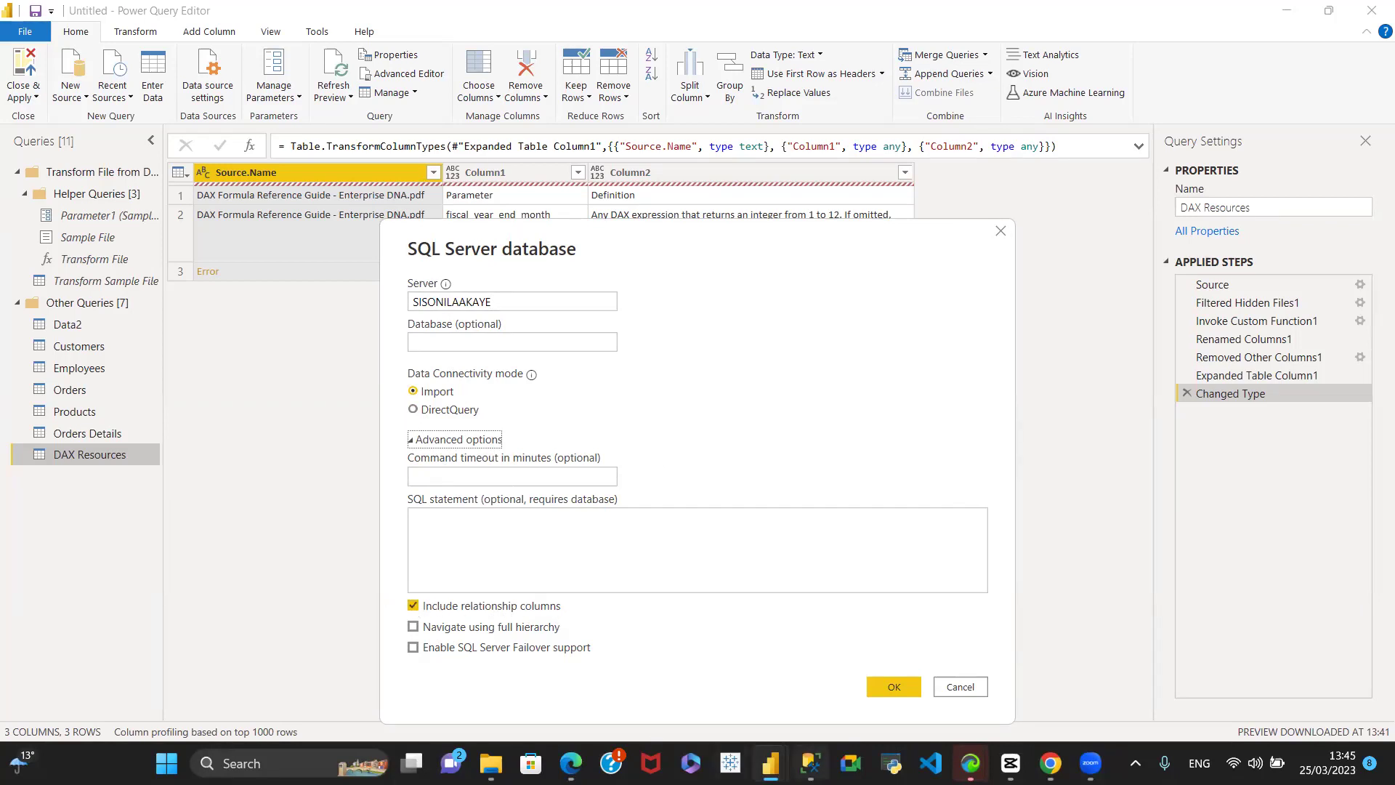
{"action": "mouse_move", "coordinate": [770, 763]}
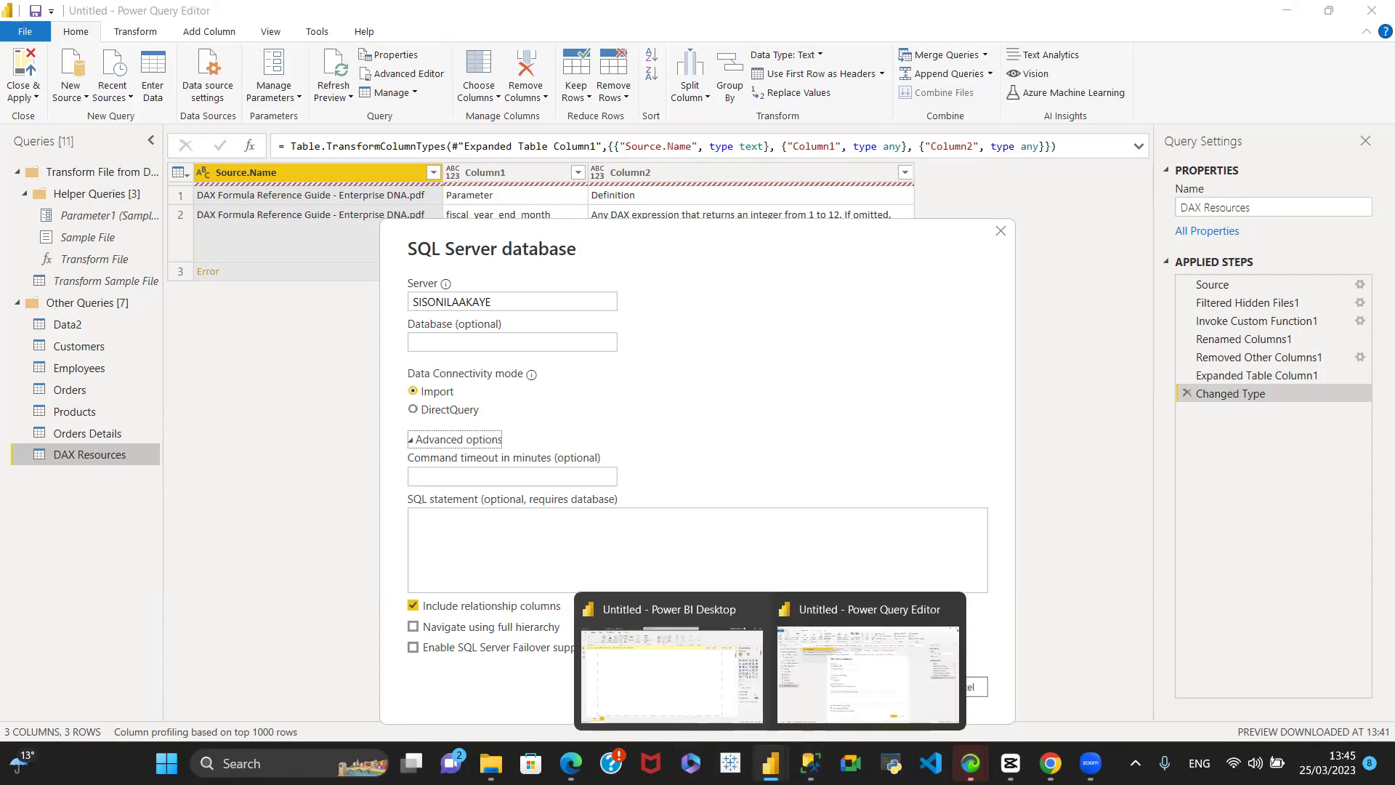
{"action": "left_click", "coordinate": [612, 682]}
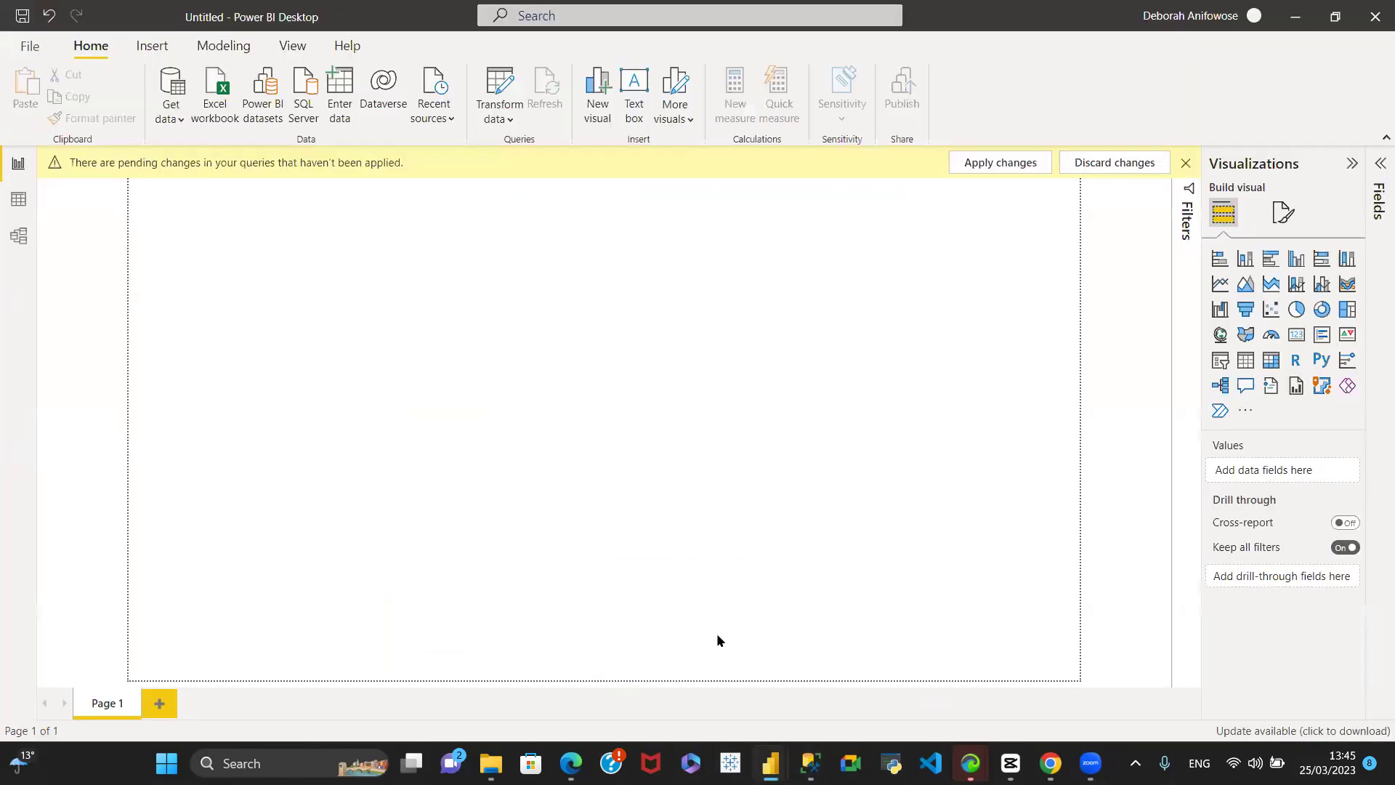
{"action": "key", "text": "alt+Tab"}
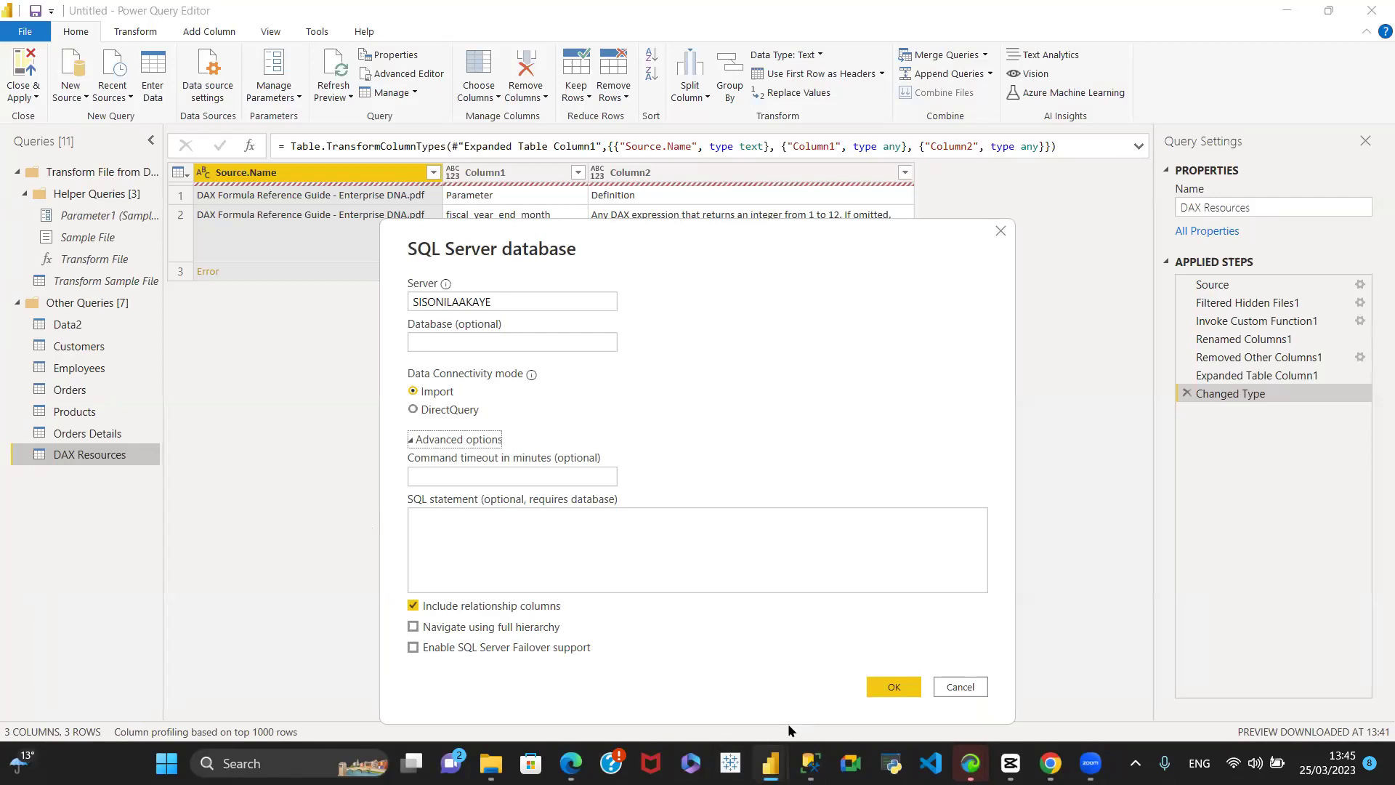
{"action": "mouse_move", "coordinate": [772, 763]}
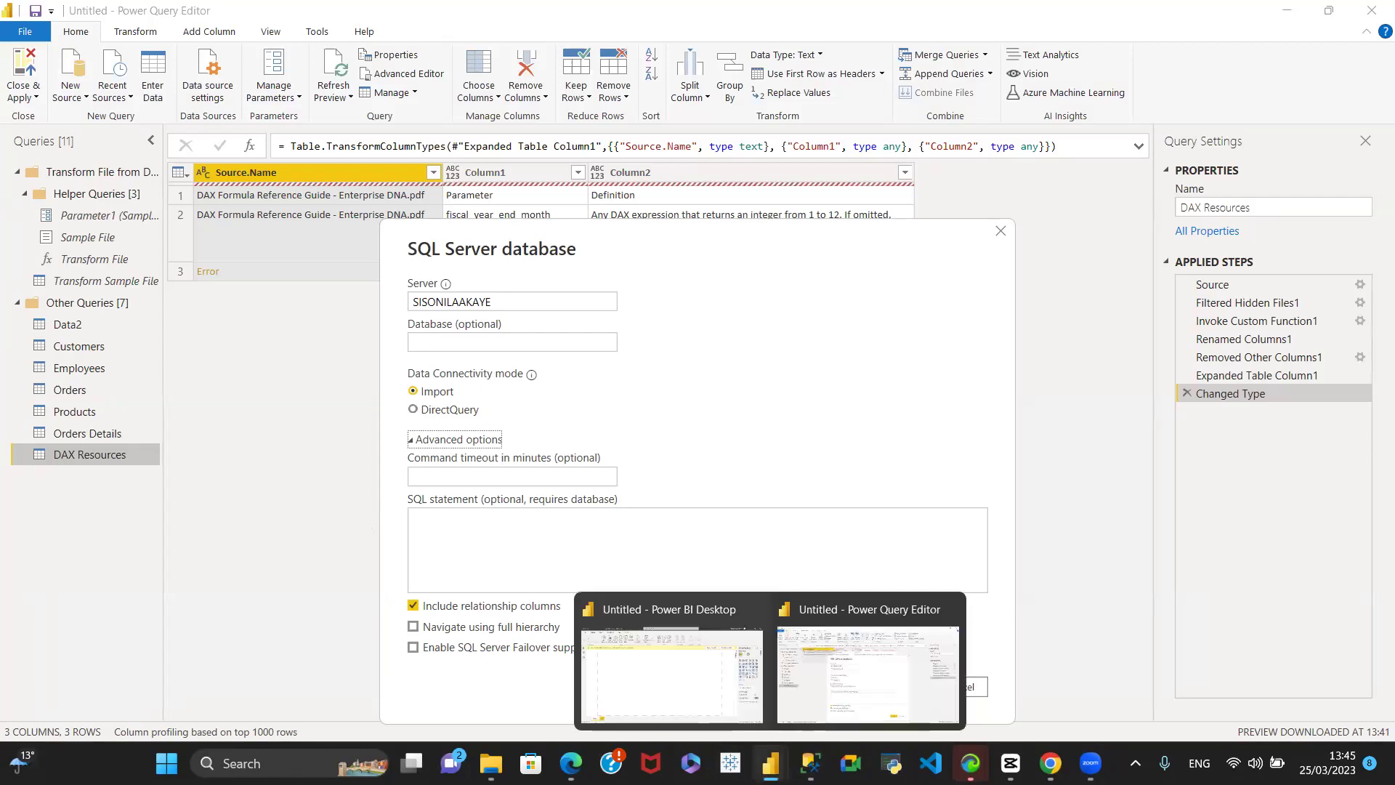
{"action": "left_click", "coordinate": [657, 675]}
{"action": "key", "text": "alt+Tab"}
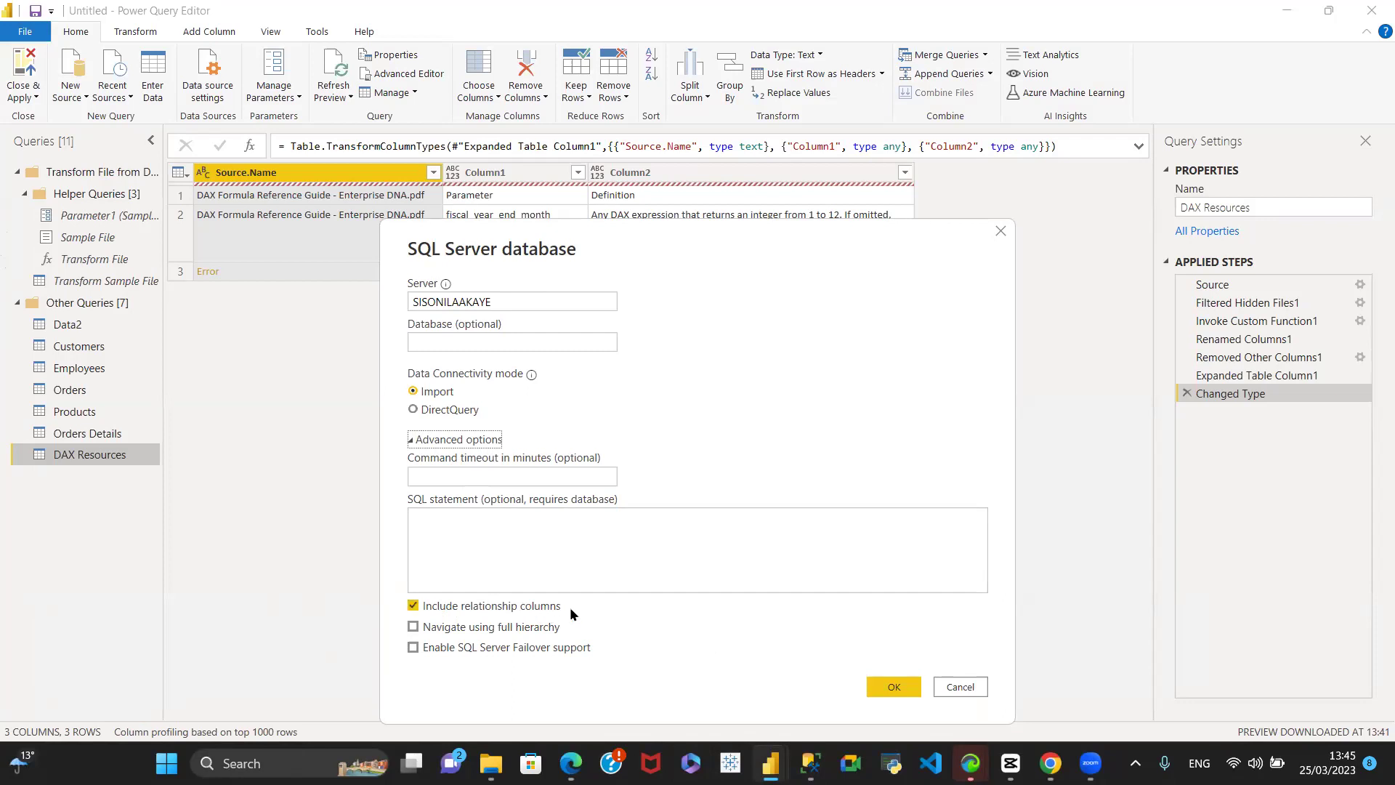
Step: Confirm the SQL Server connection in Import mode and browse the server's database list in Navigator
{"action": "left_click", "coordinate": [894, 689]}
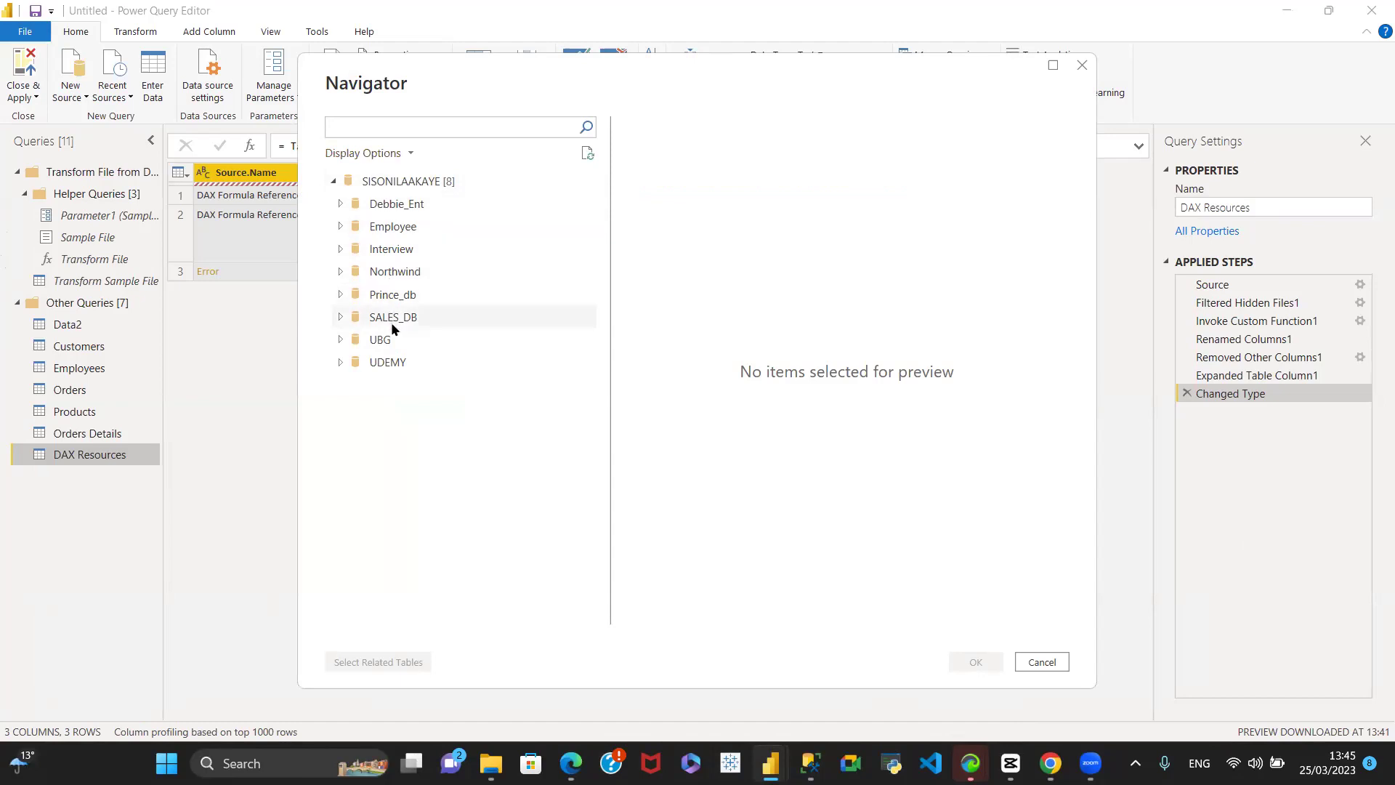
{"action": "left_click", "coordinate": [387, 205]}
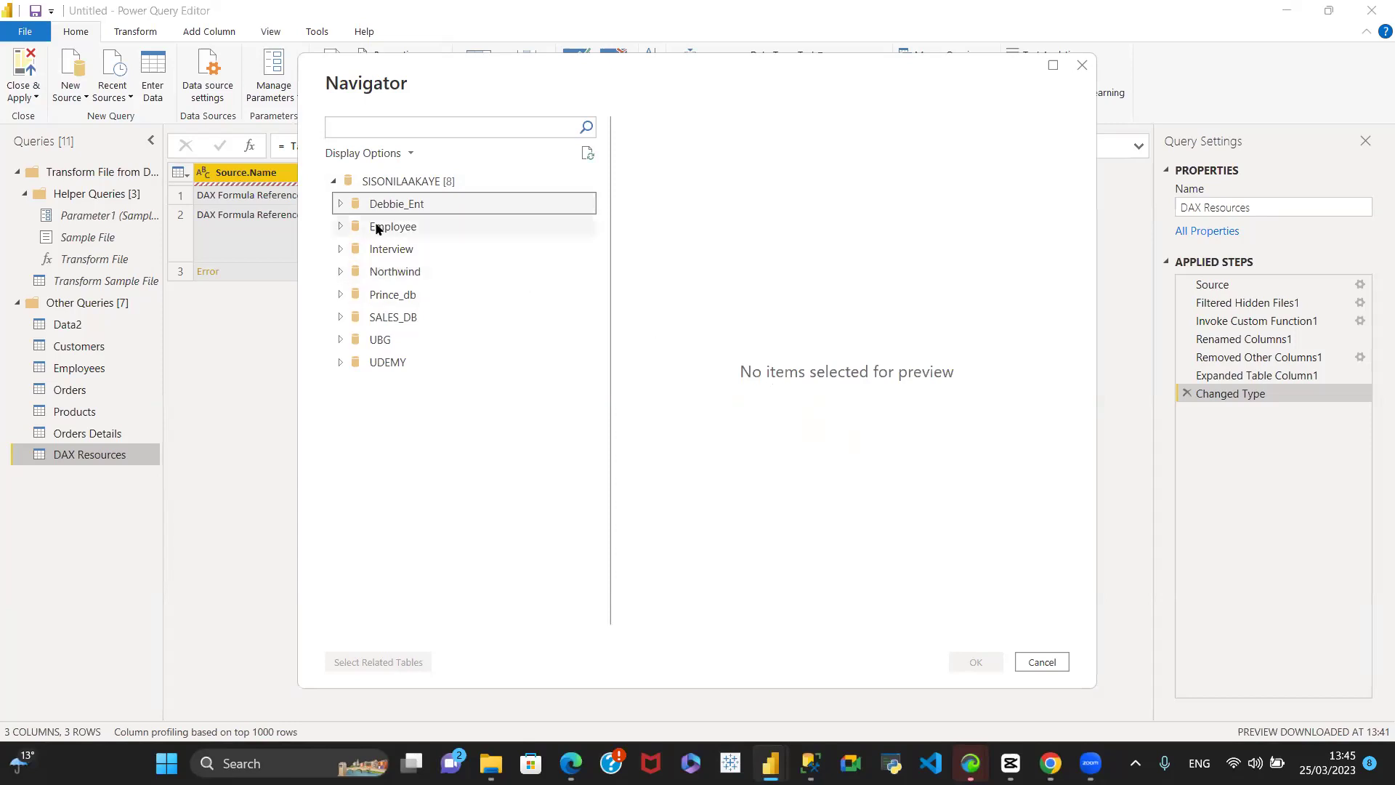
{"action": "left_click", "coordinate": [332, 185]}
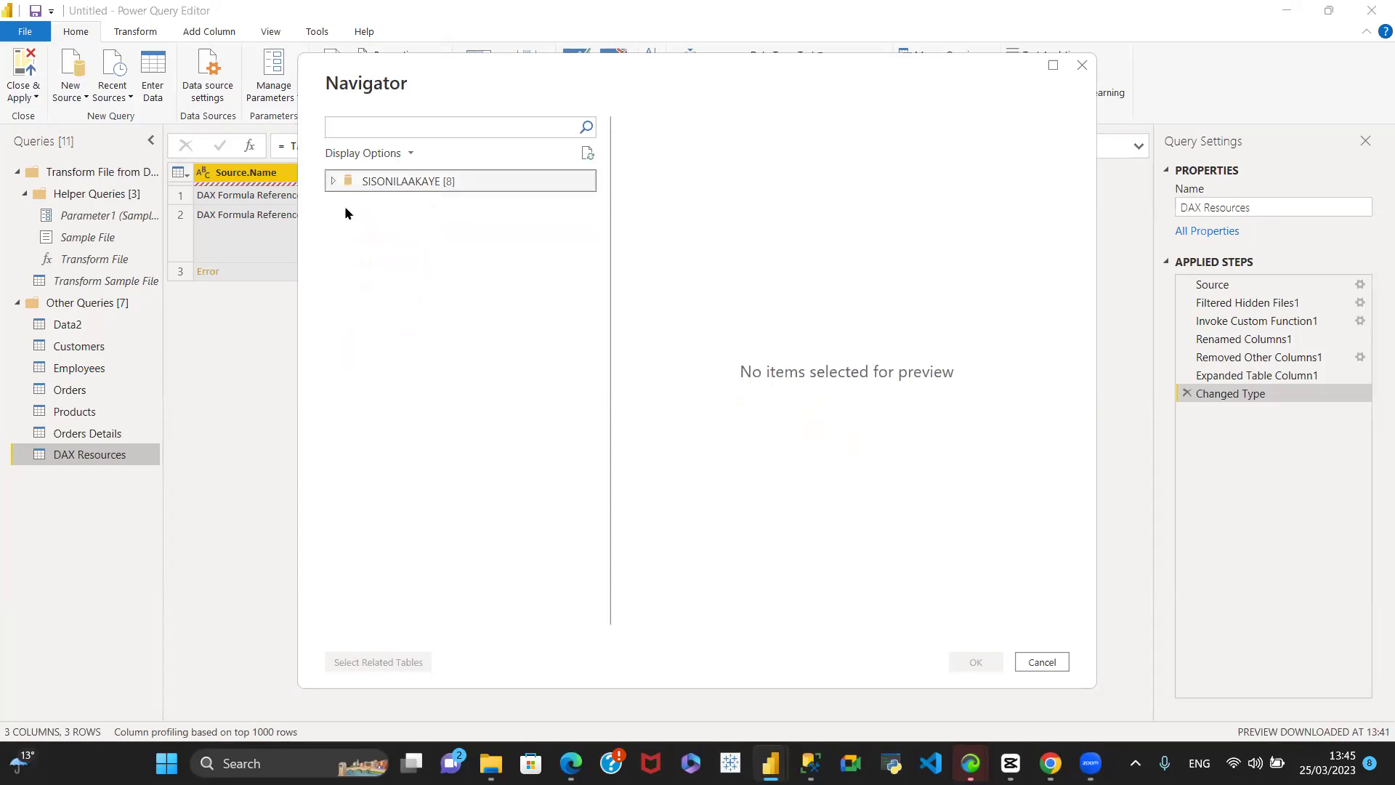
{"action": "left_click", "coordinate": [332, 183]}
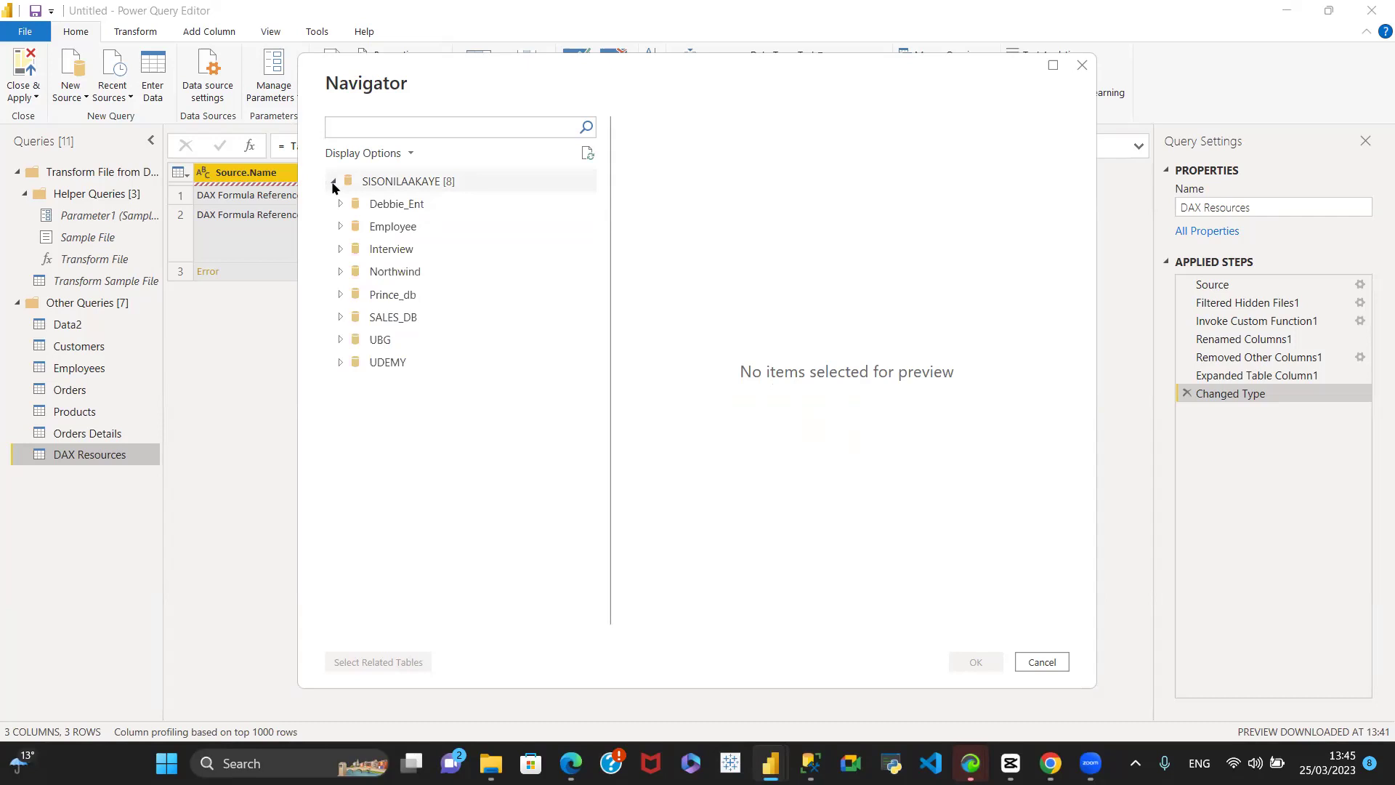
{"action": "left_click", "coordinate": [389, 209]}
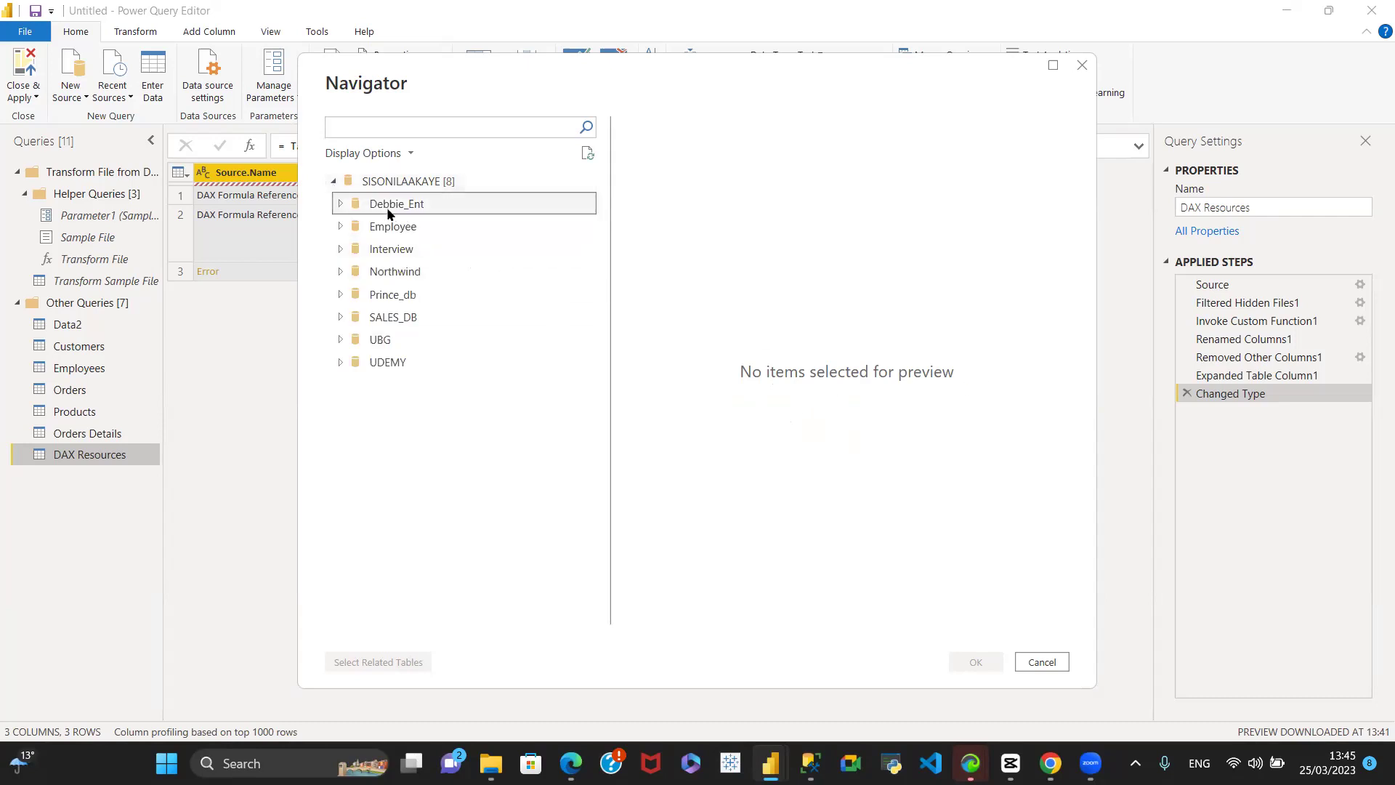
{"action": "left_click", "coordinate": [386, 226]}
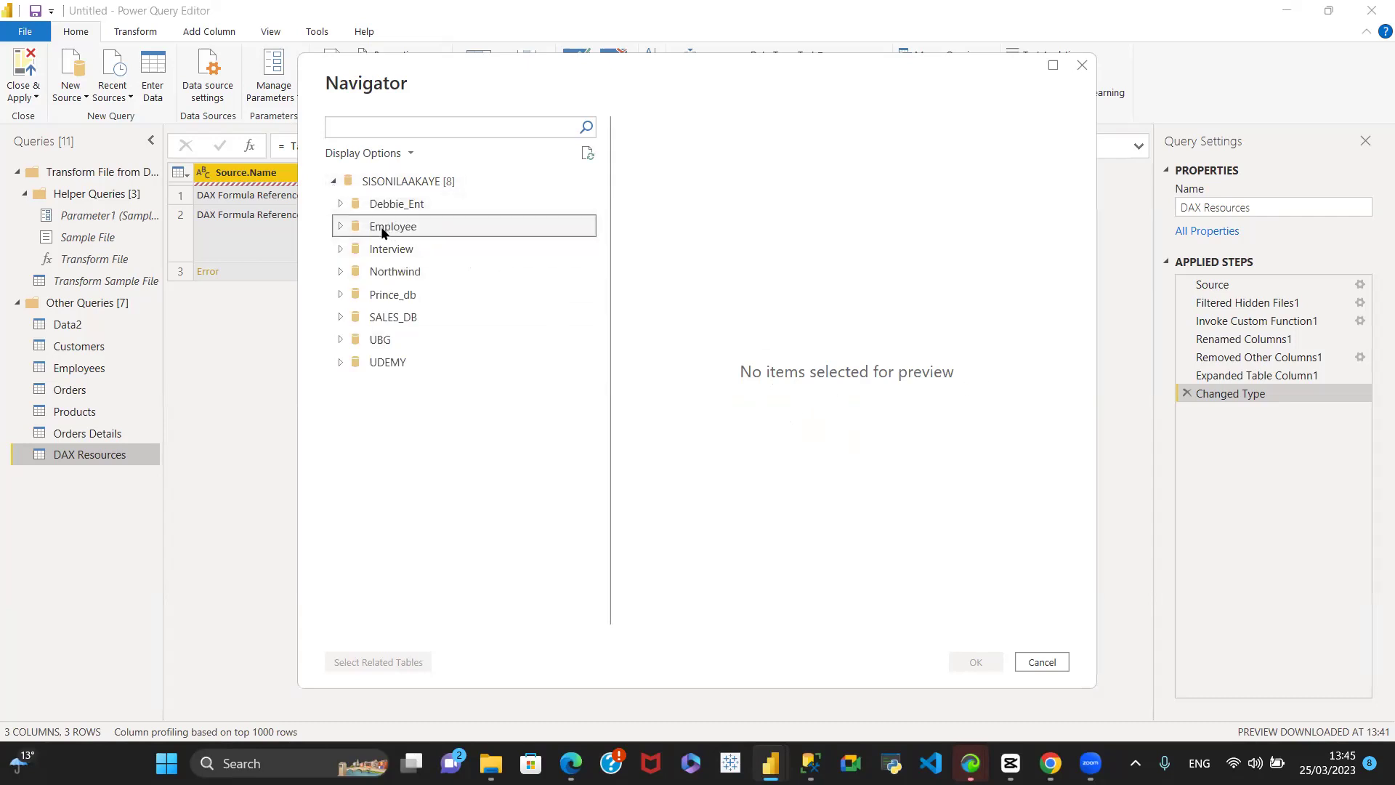
{"action": "left_click", "coordinate": [386, 250]}
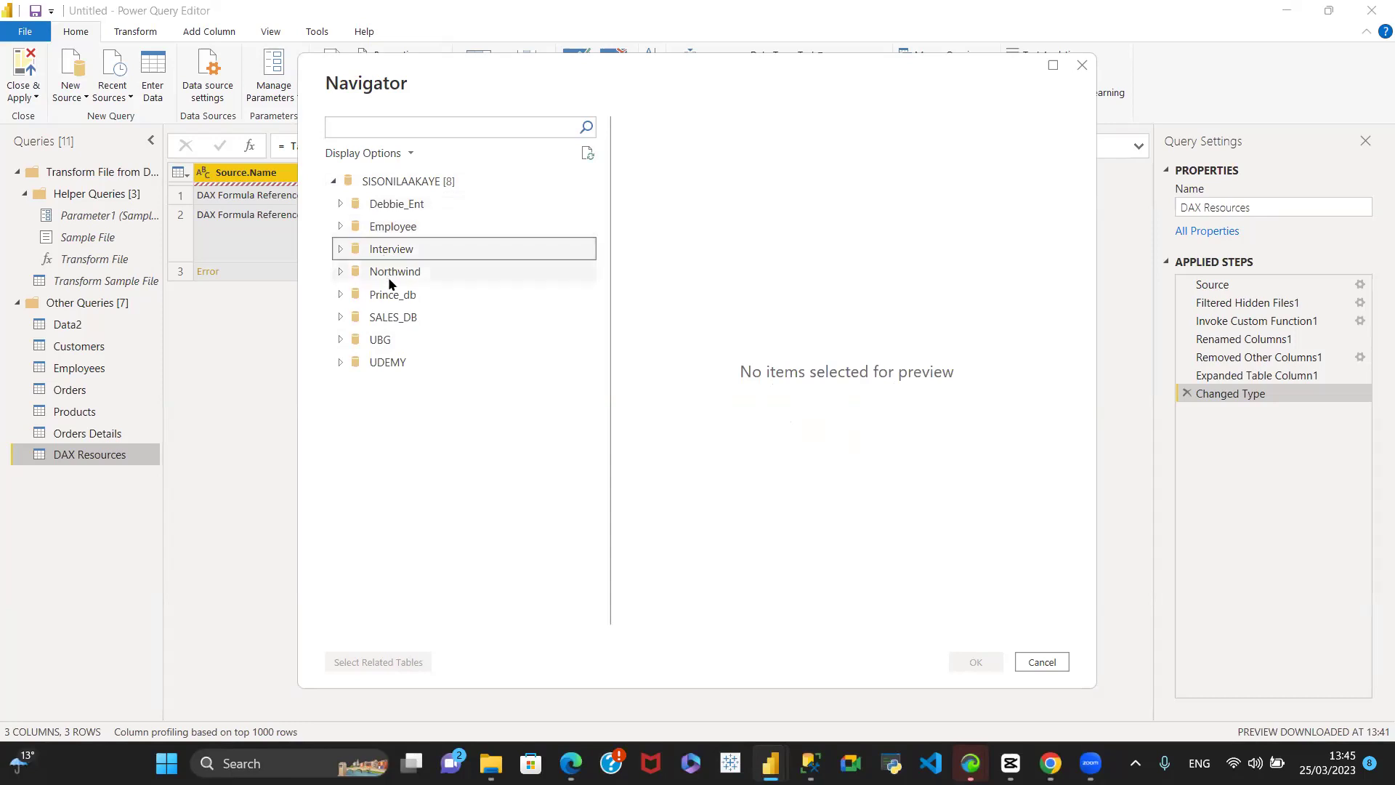
Step: Expand the Northwind database and preview its Alphabetical list of products and Orders Qry views
{"action": "left_click", "coordinate": [340, 275]}
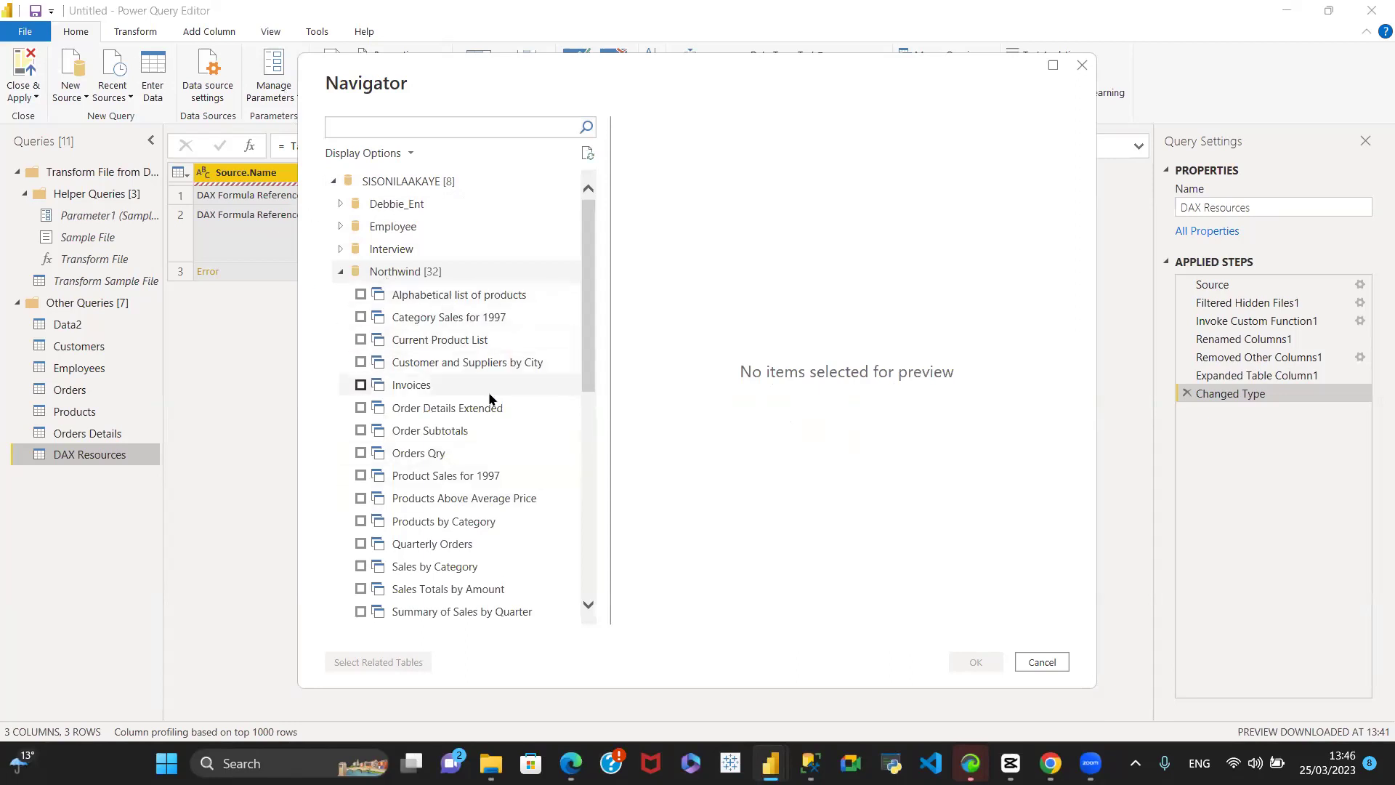
{"action": "scroll", "coordinate": [488, 392], "scroll_direction": "down", "scroll_amount": 2}
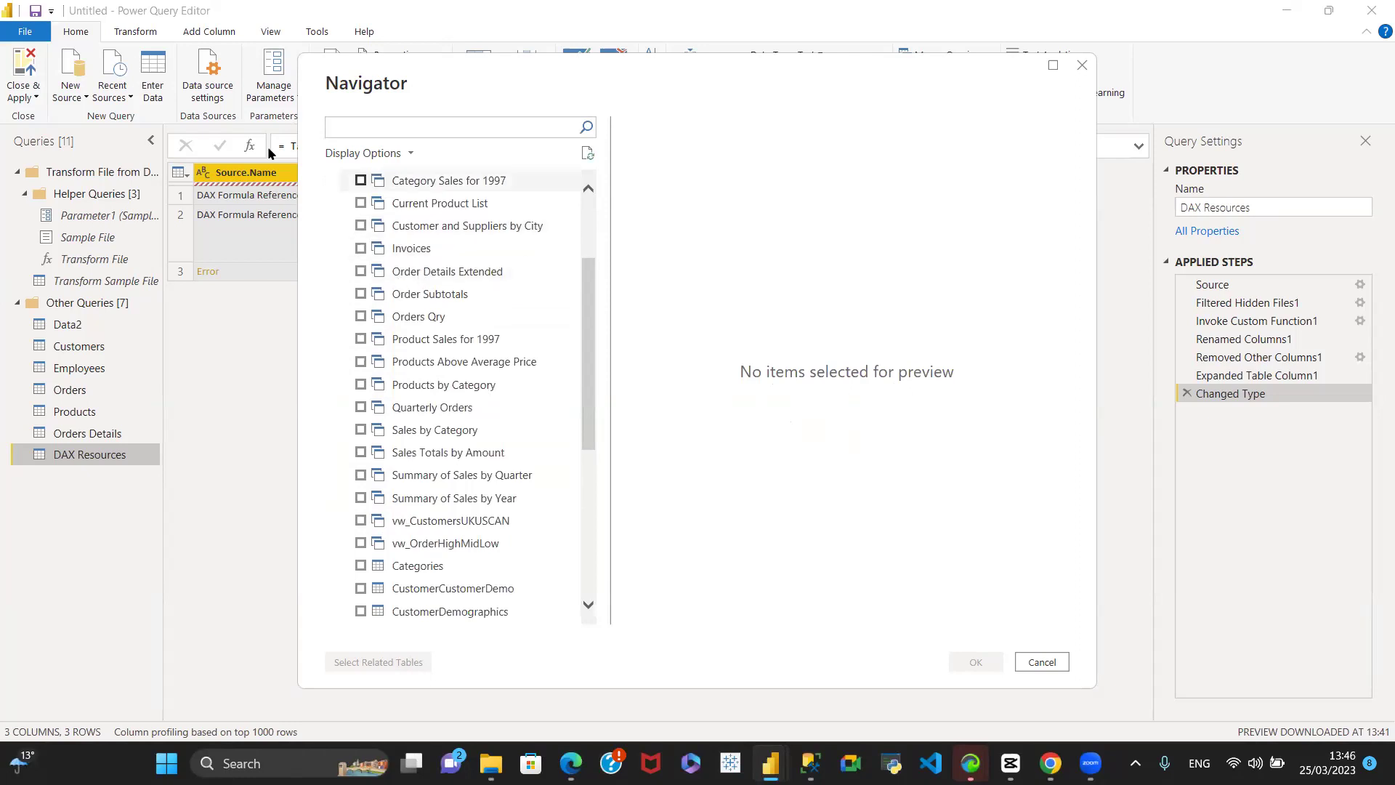
{"action": "scroll", "coordinate": [415, 377], "scroll_direction": "up", "scroll_amount": 2}
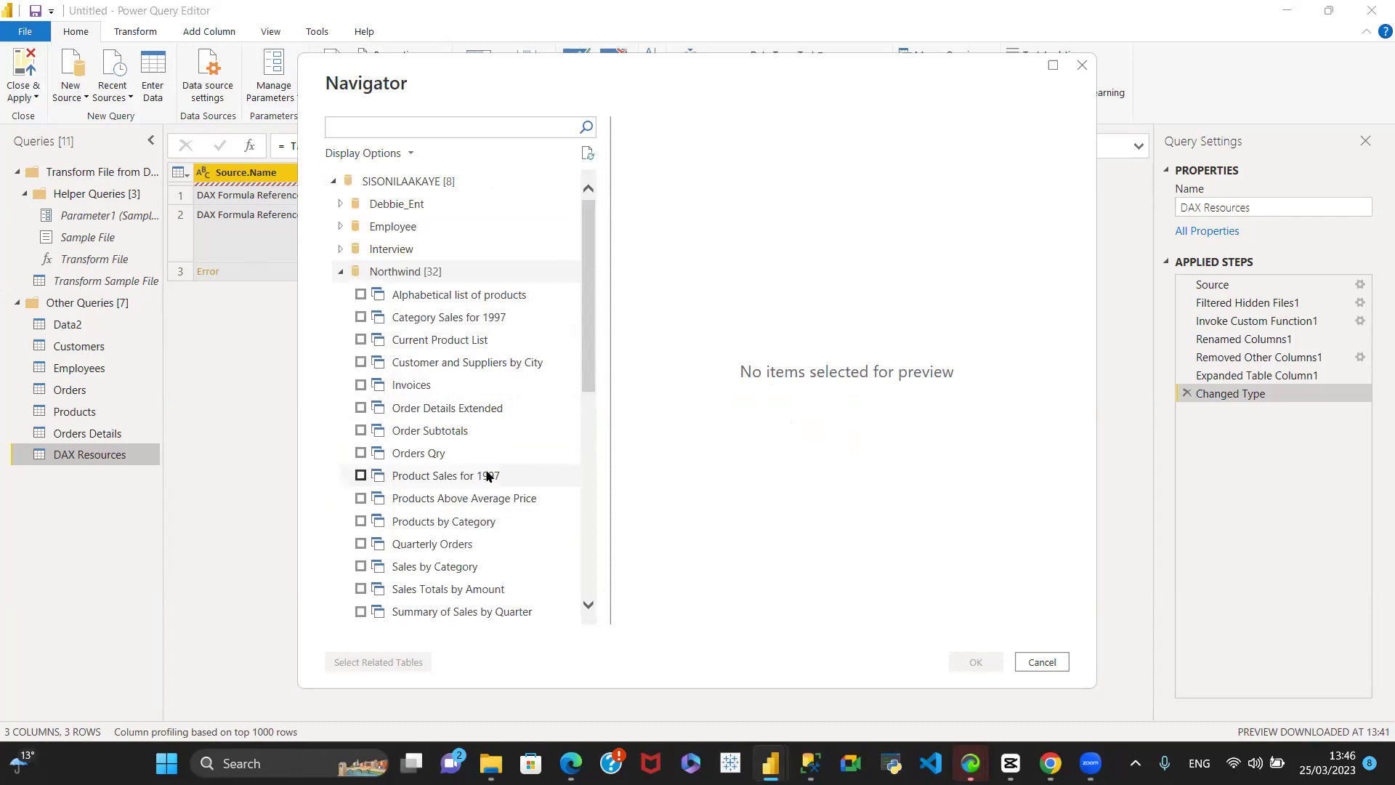
{"action": "left_click", "coordinate": [440, 296]}
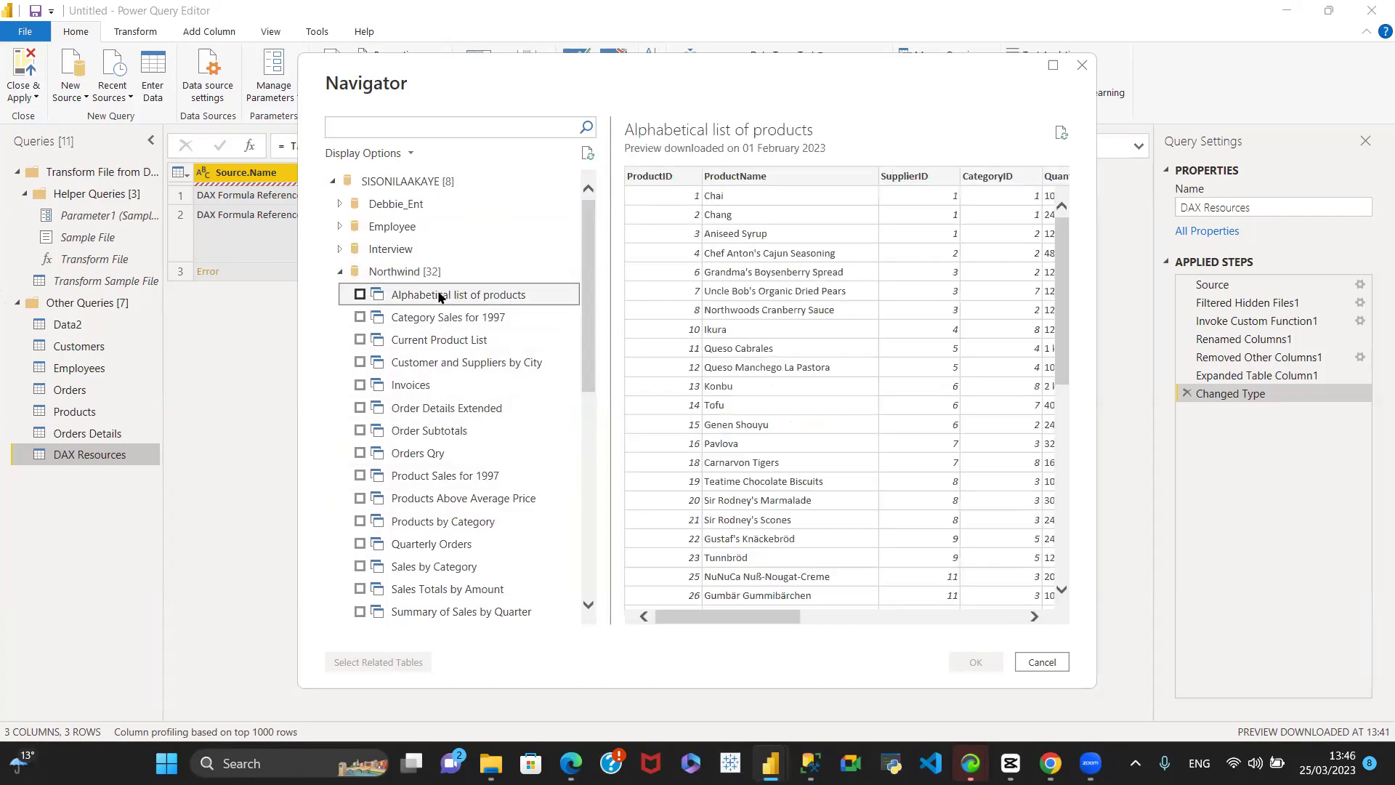
{"action": "left_click_drag", "start_coordinate": [736, 617], "coordinate": [1033, 615]}
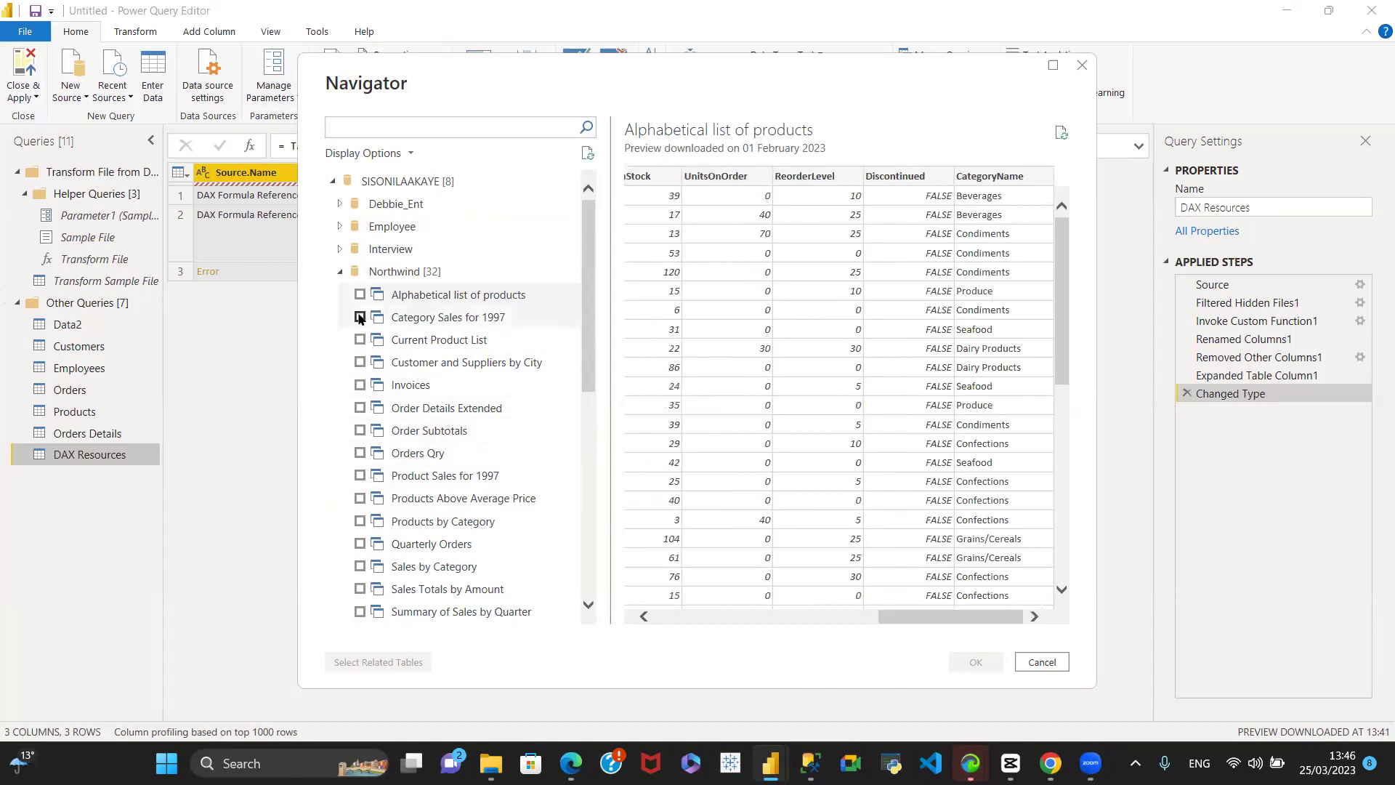
{"action": "left_click_drag", "start_coordinate": [581, 320], "coordinate": [586, 365]}
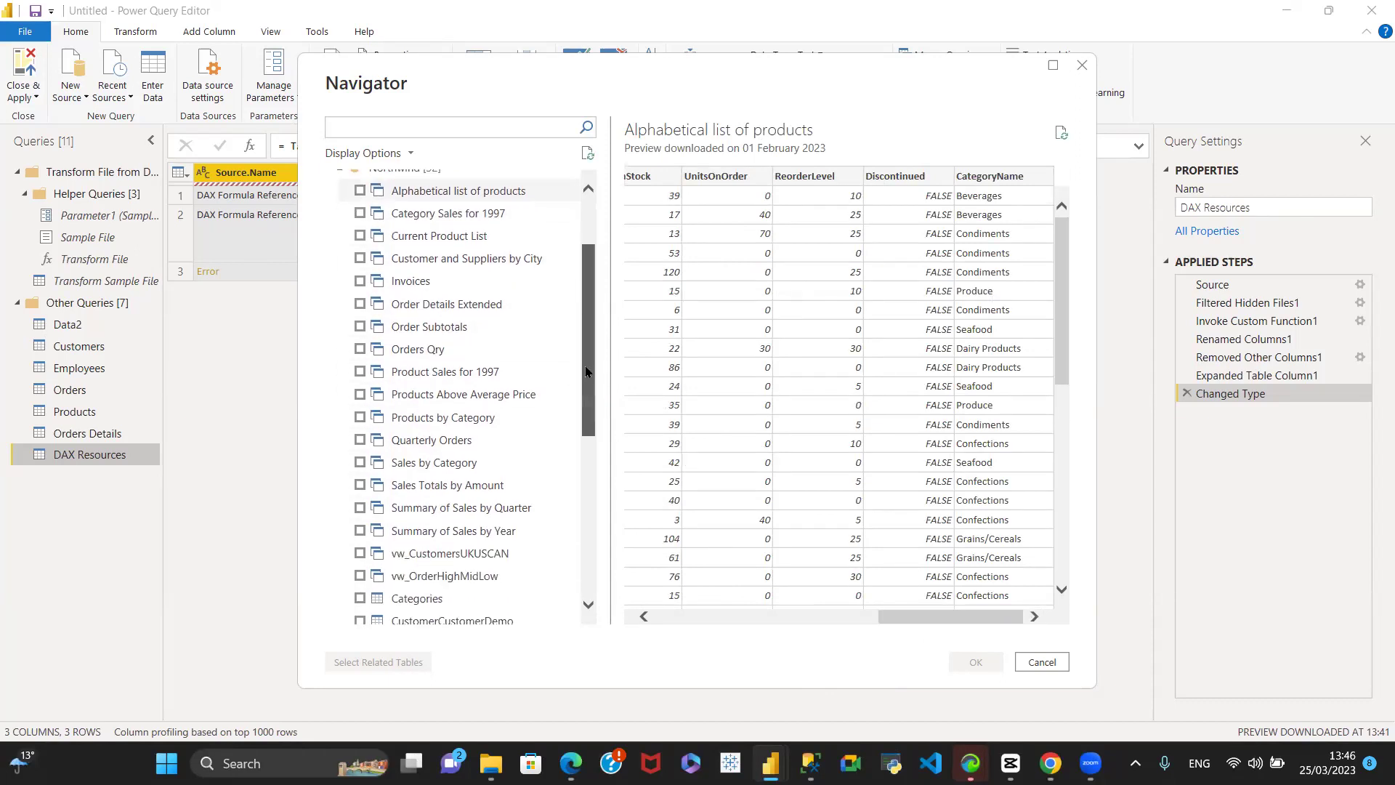
{"action": "left_click", "coordinate": [410, 356]}
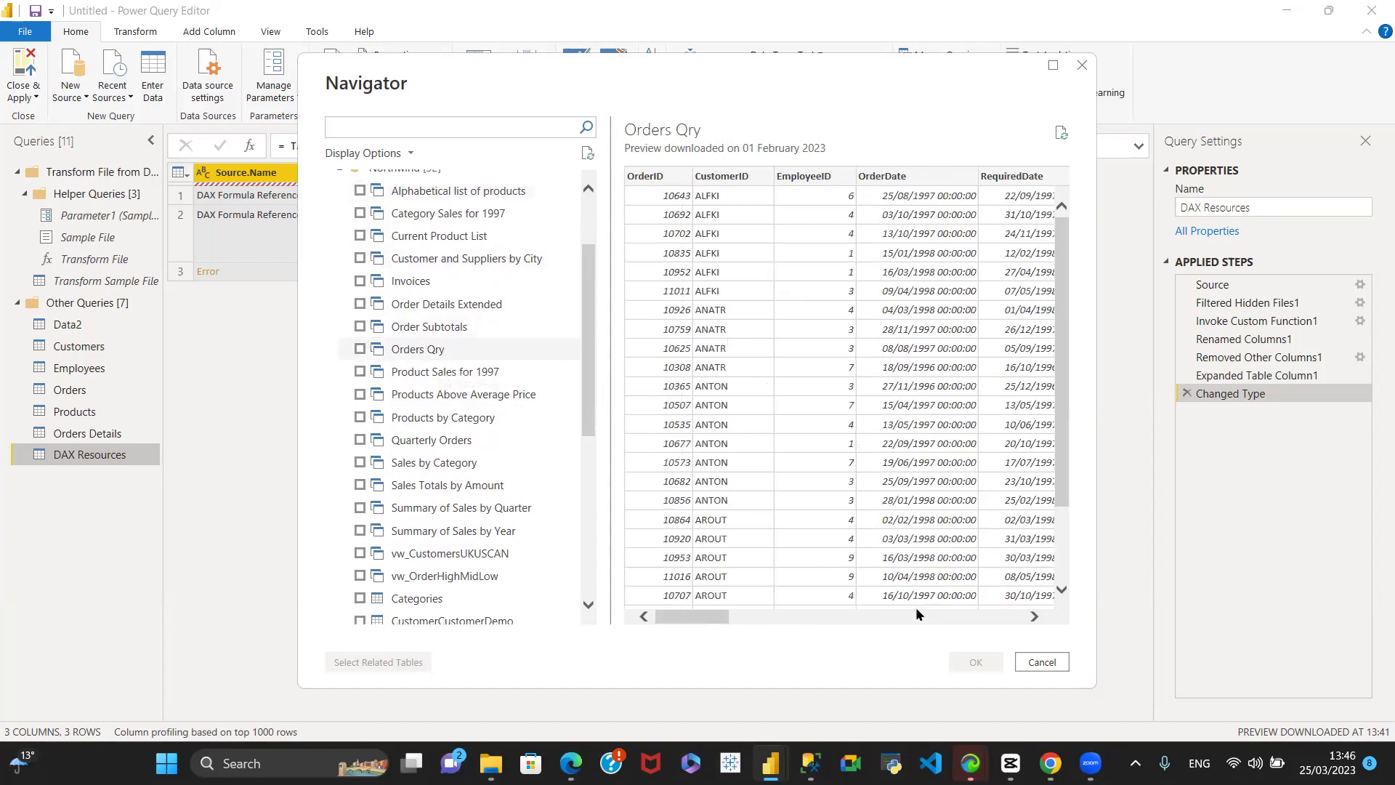
{"action": "left_click", "coordinate": [866, 616]}
Step: Select Northwind's Order Details Extended, Order Subtotals, Orders Qry, Alphabetical list of products, Products by Category, Sales by Category and Sales Totals by Amount views
{"action": "left_click", "coordinate": [371, 307]}
{"action": "left_click", "coordinate": [366, 328]}
{"action": "left_click", "coordinate": [360, 353]}
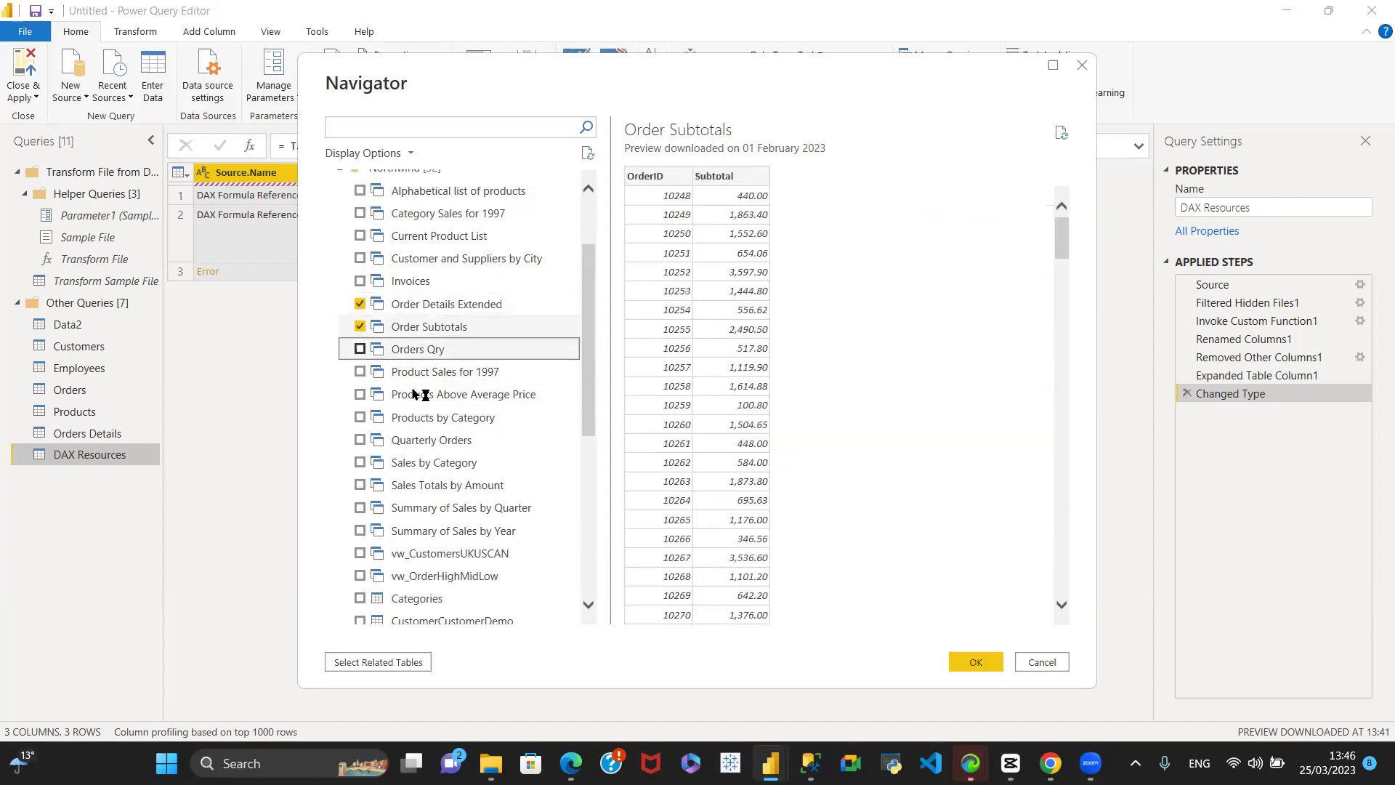
{"action": "scroll", "coordinate": [412, 389], "scroll_direction": "up", "scroll_amount": 2}
{"action": "left_click", "coordinate": [361, 294]}
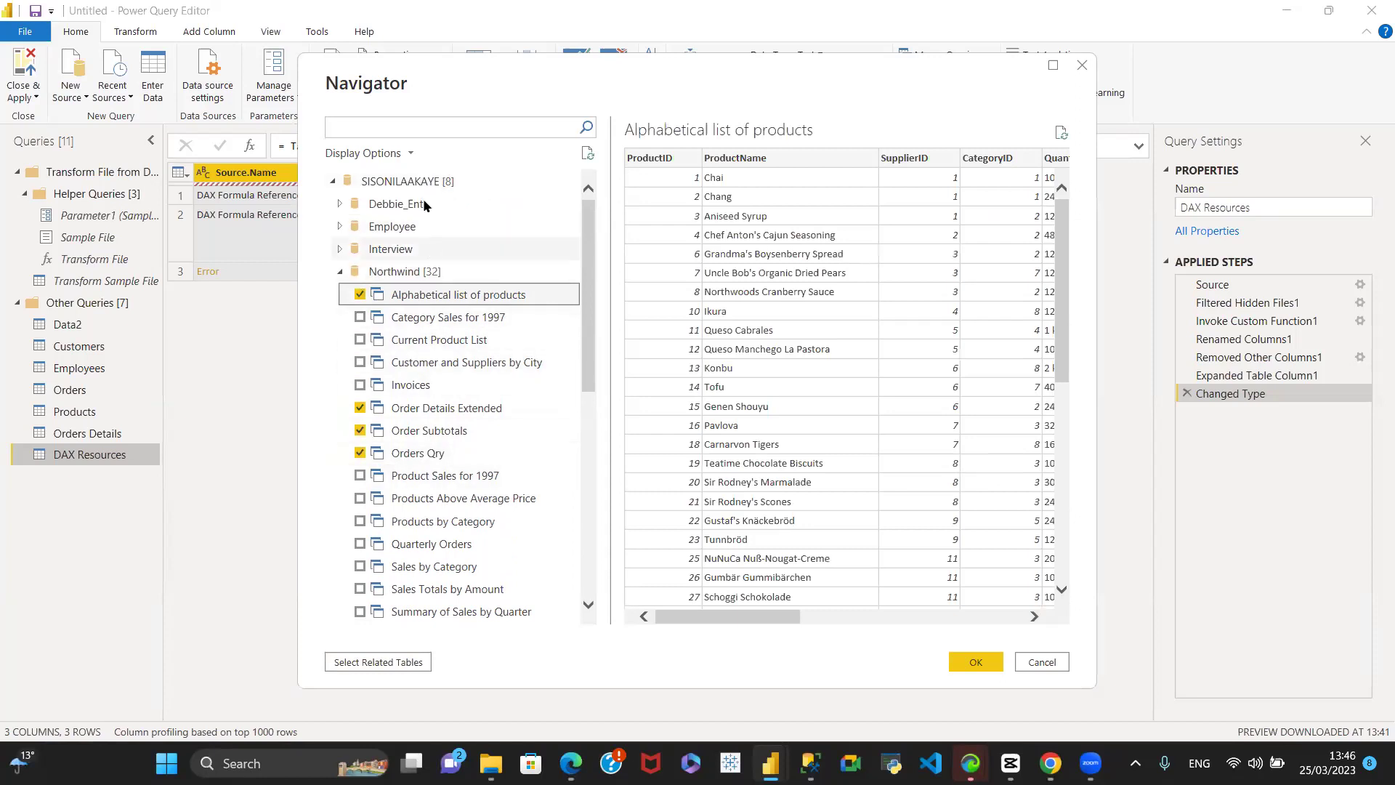
{"action": "scroll", "coordinate": [420, 431], "scroll_direction": "down", "scroll_amount": 2}
{"action": "left_click", "coordinate": [417, 385]}
{"action": "left_click", "coordinate": [359, 385]}
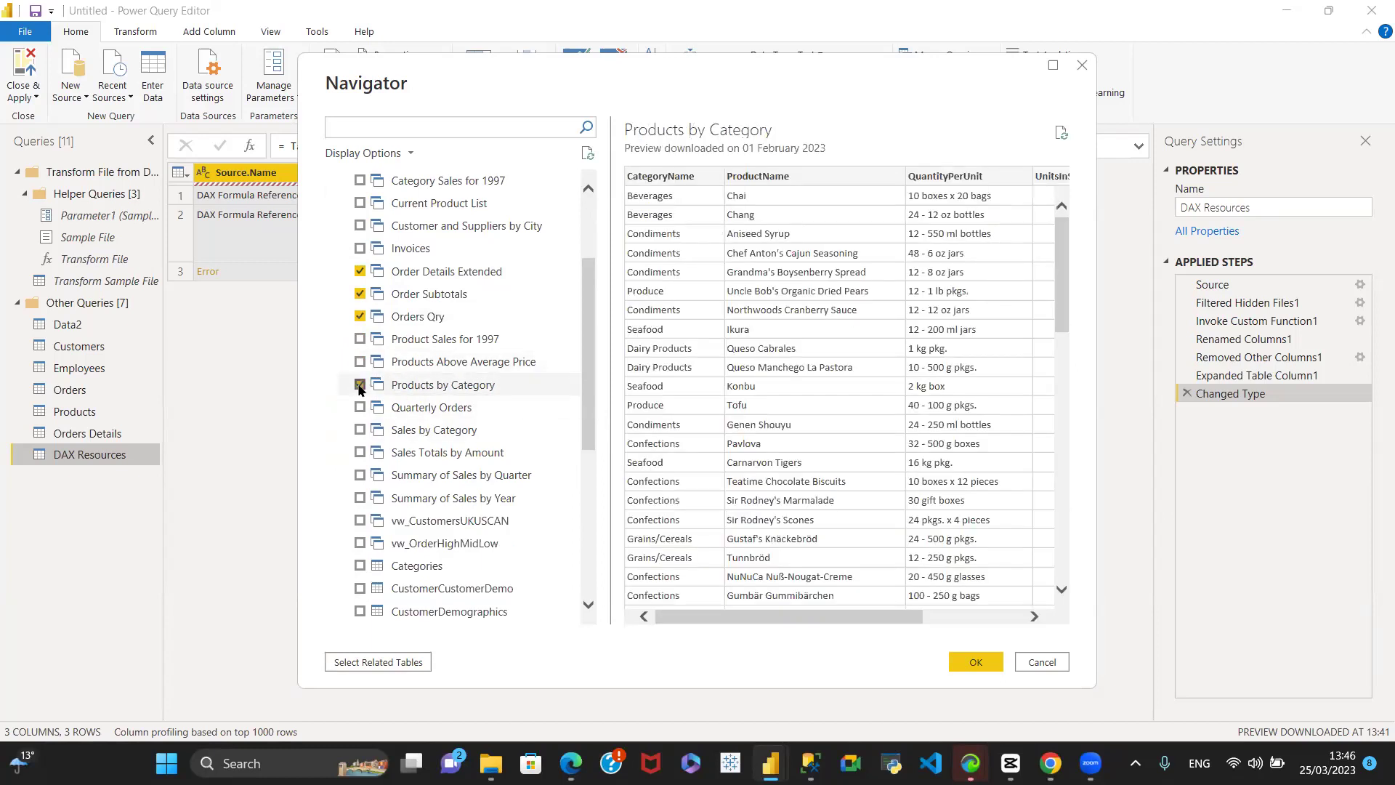
{"action": "left_click", "coordinate": [360, 431]}
{"action": "left_click", "coordinate": [361, 452]}
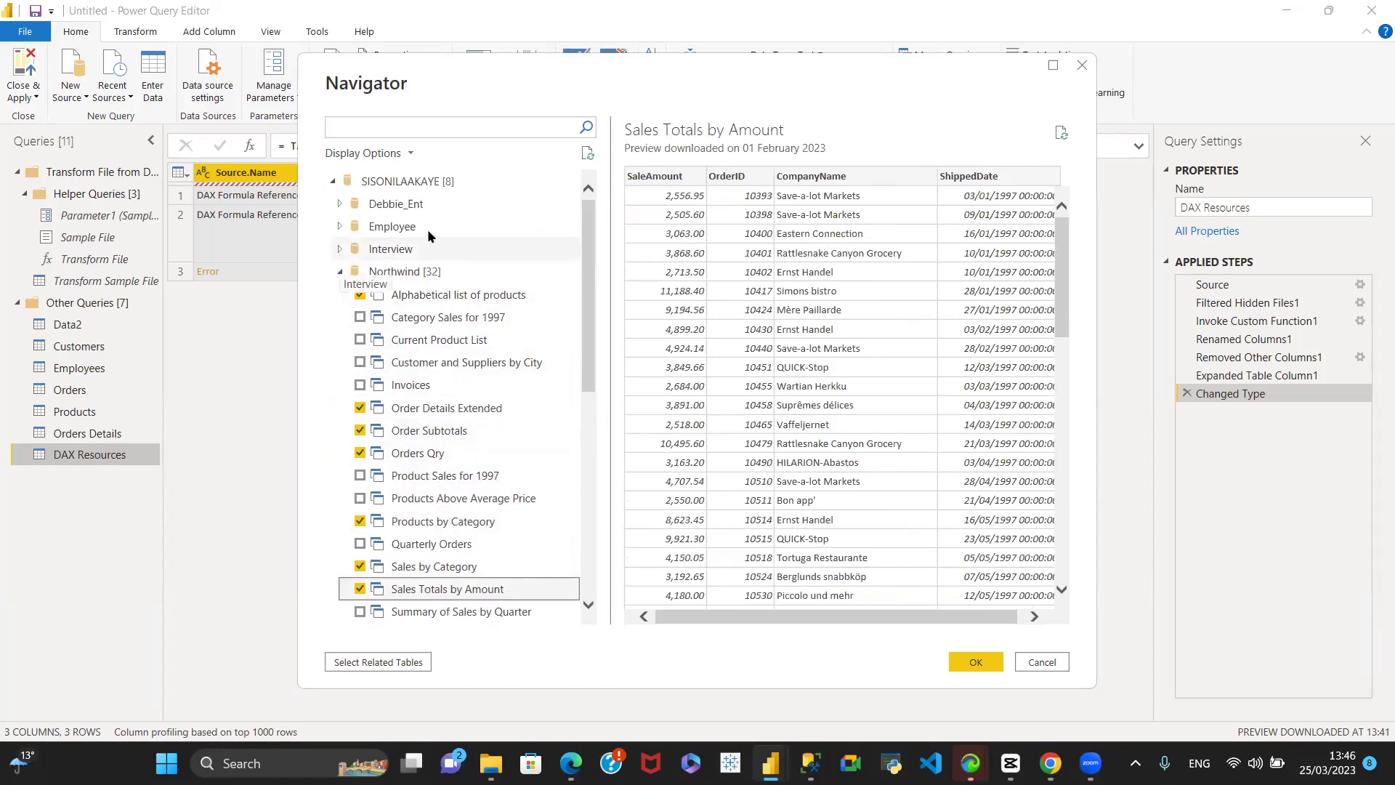
Step: Add the Employee and Dept tables from the Employee database to the selection, and load all selected items as queries
{"action": "left_click", "coordinate": [341, 227]}
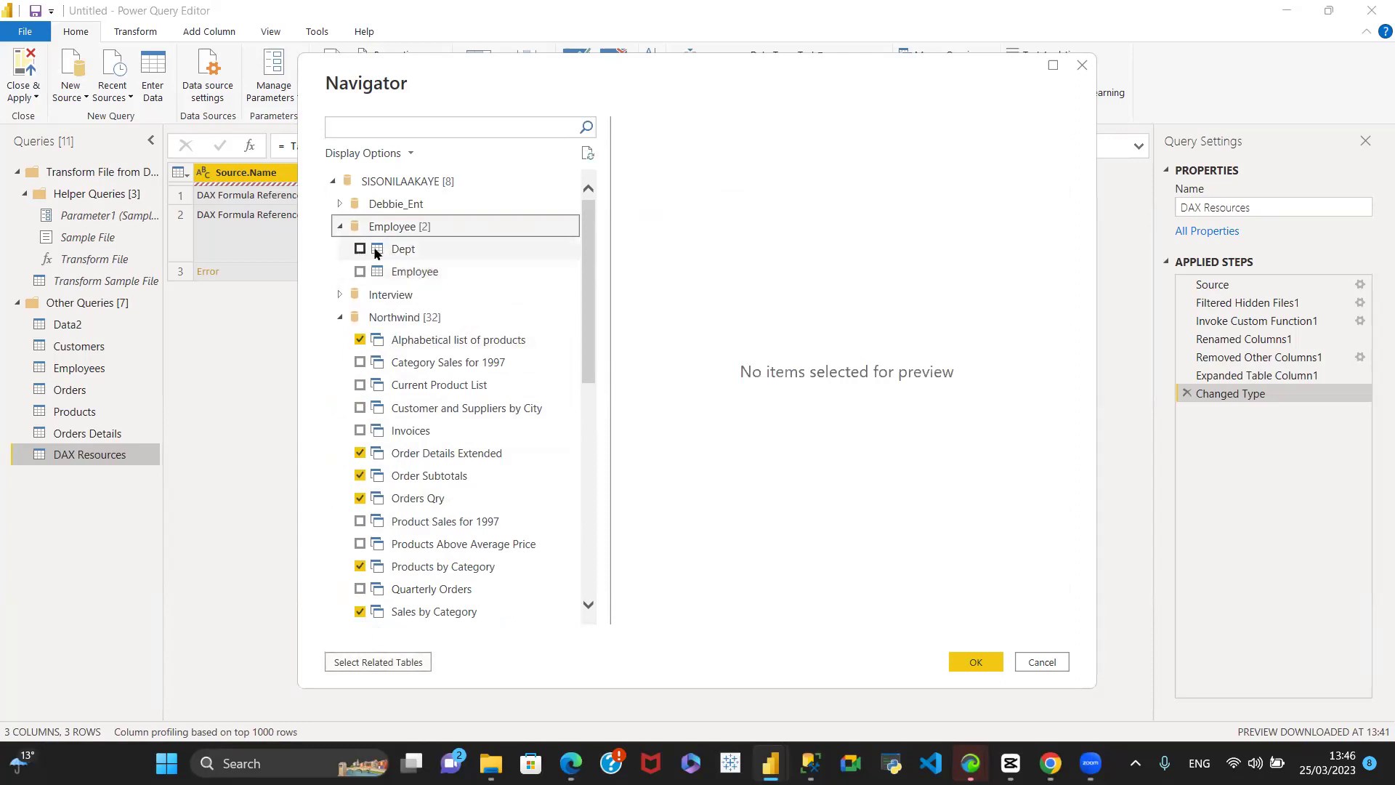
{"action": "left_click", "coordinate": [401, 249]}
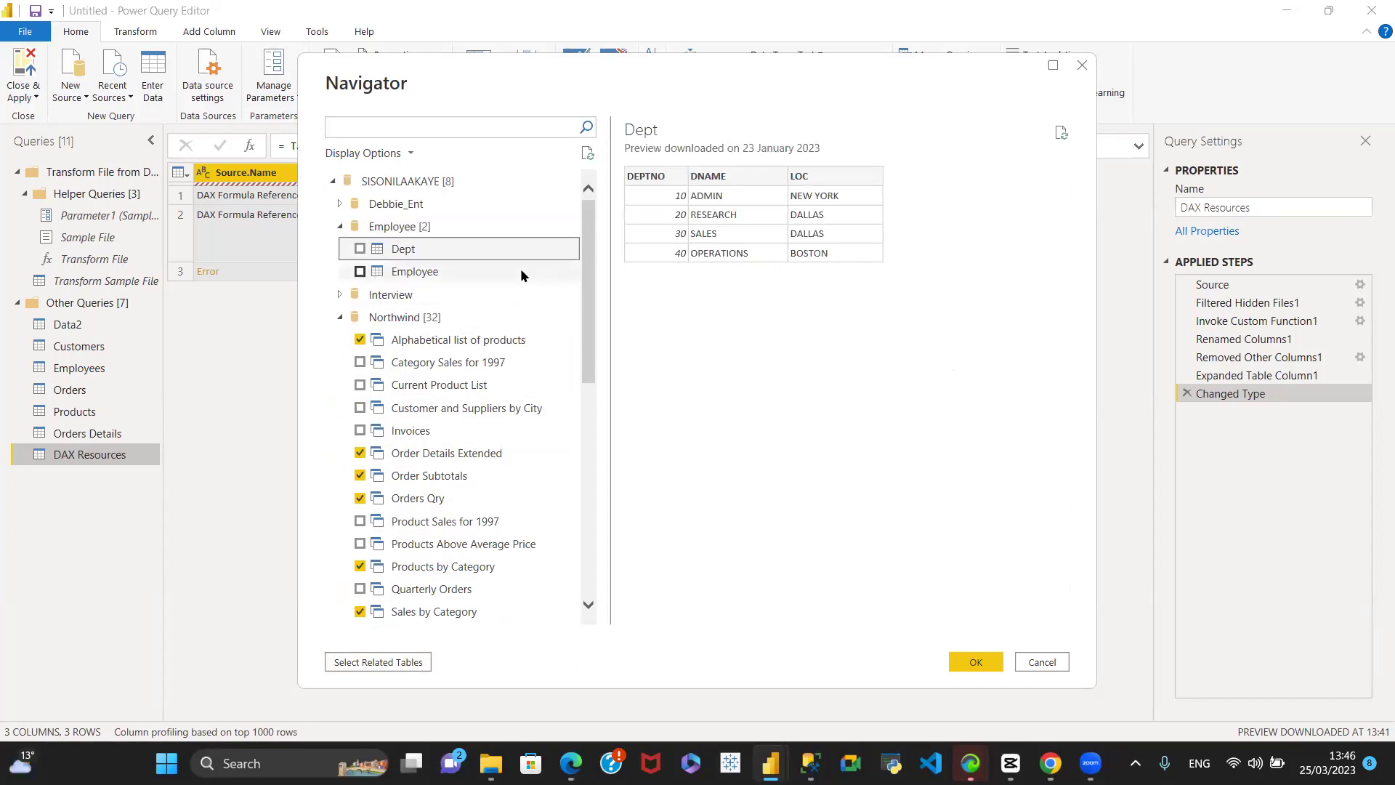
{"action": "left_click", "coordinate": [413, 273]}
{"action": "key", "text": "Up"}
{"action": "left_click", "coordinate": [361, 272]}
{"action": "left_click", "coordinate": [361, 249]}
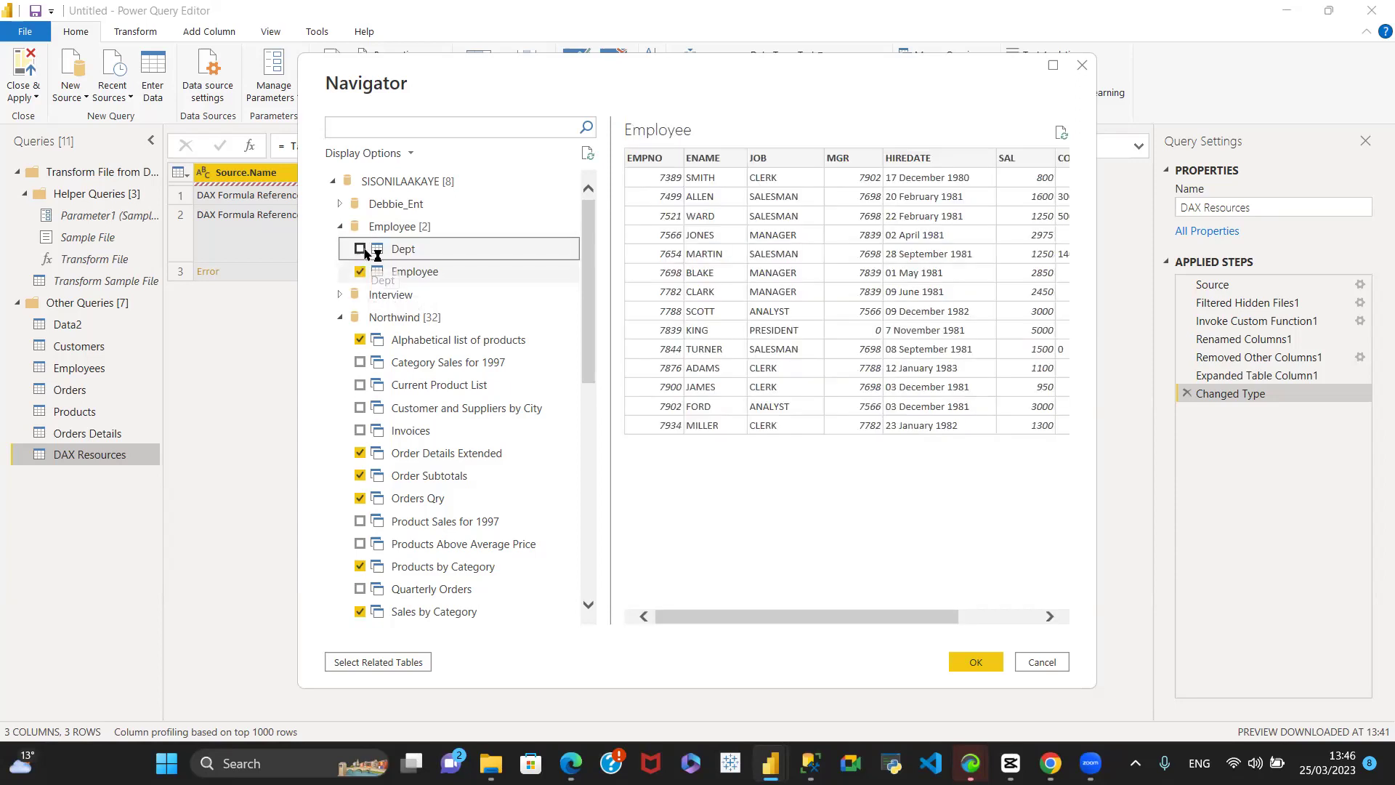
{"action": "left_click", "coordinate": [975, 661]}
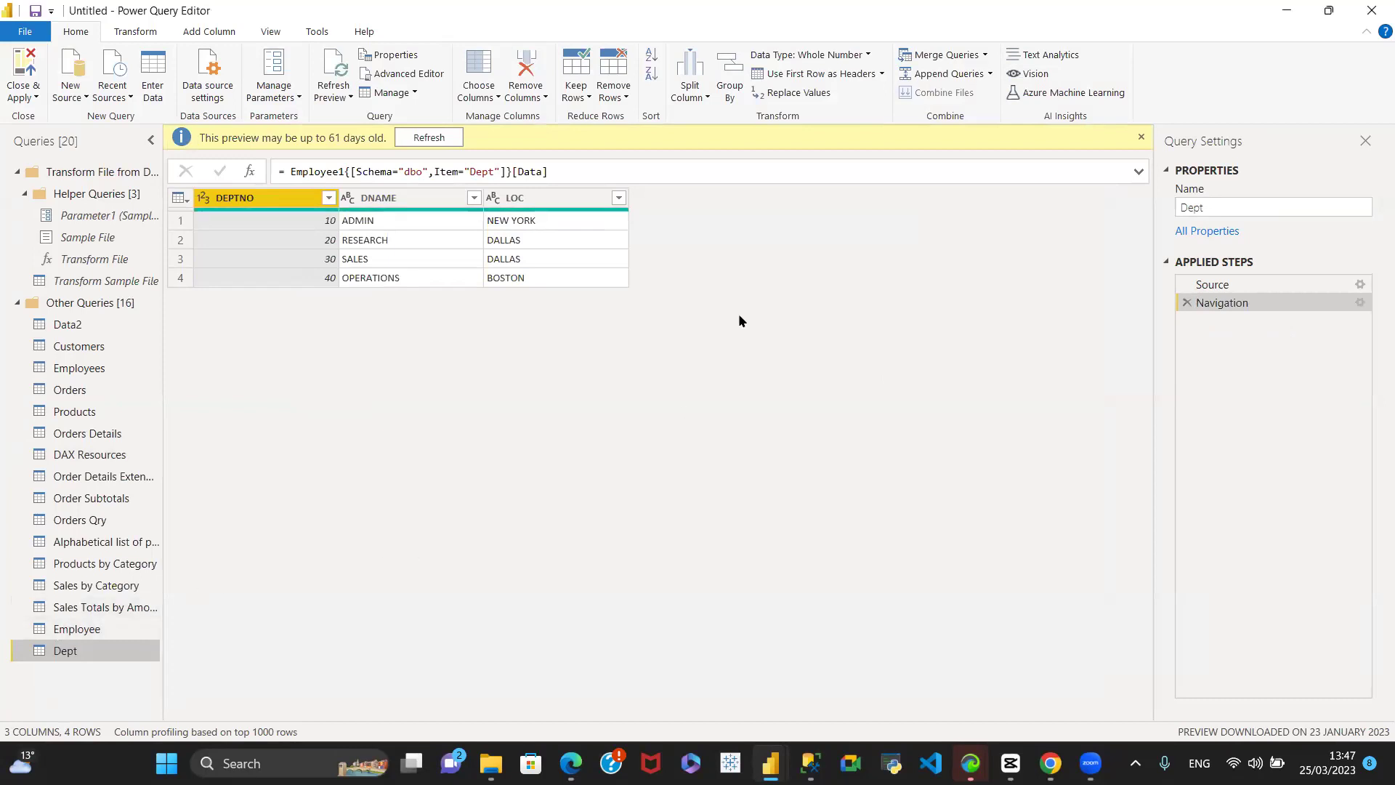
Step: Start a new Web data source query and switch to the web browser to find a page address
{"action": "left_click", "coordinate": [80, 97]}
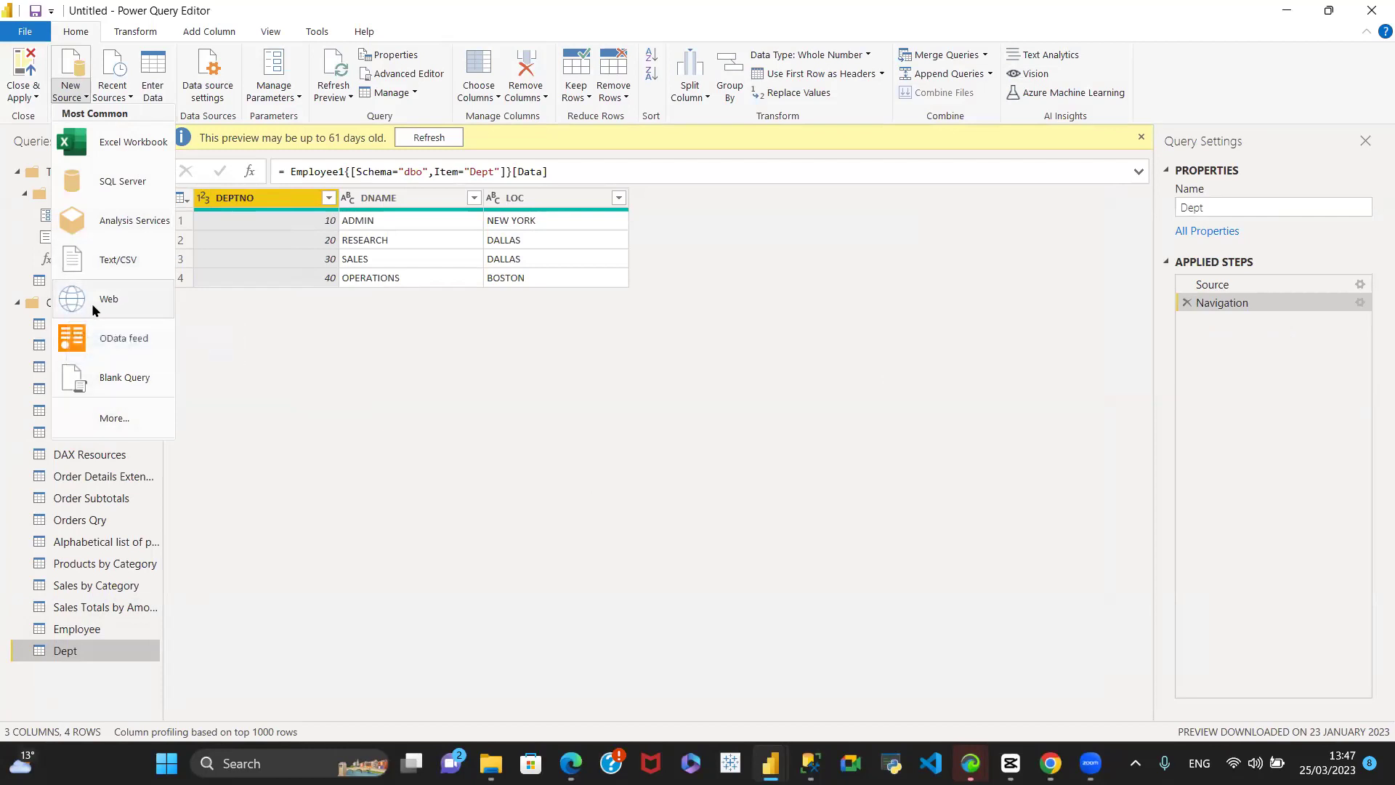
{"action": "left_click", "coordinate": [132, 307]}
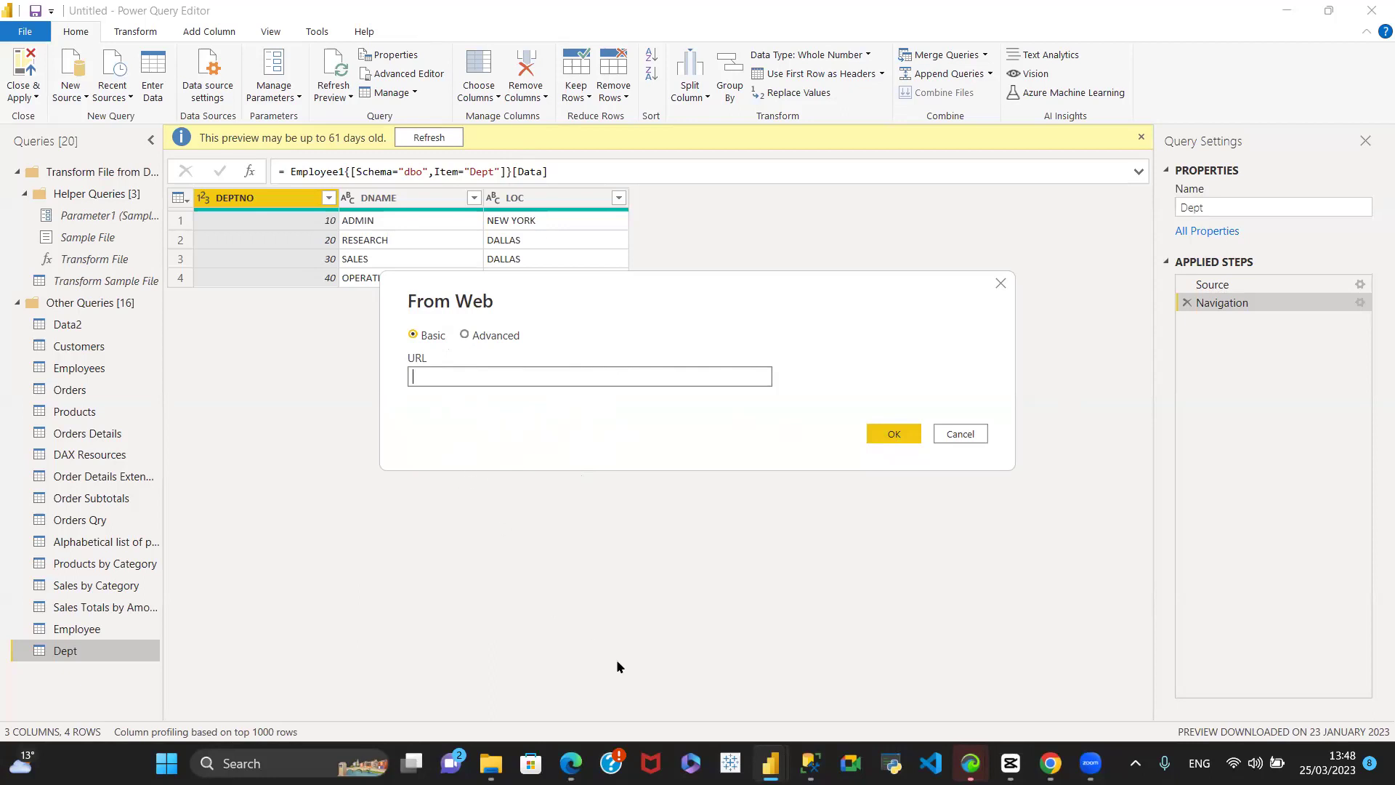
{"action": "mouse_move", "coordinate": [971, 763]}
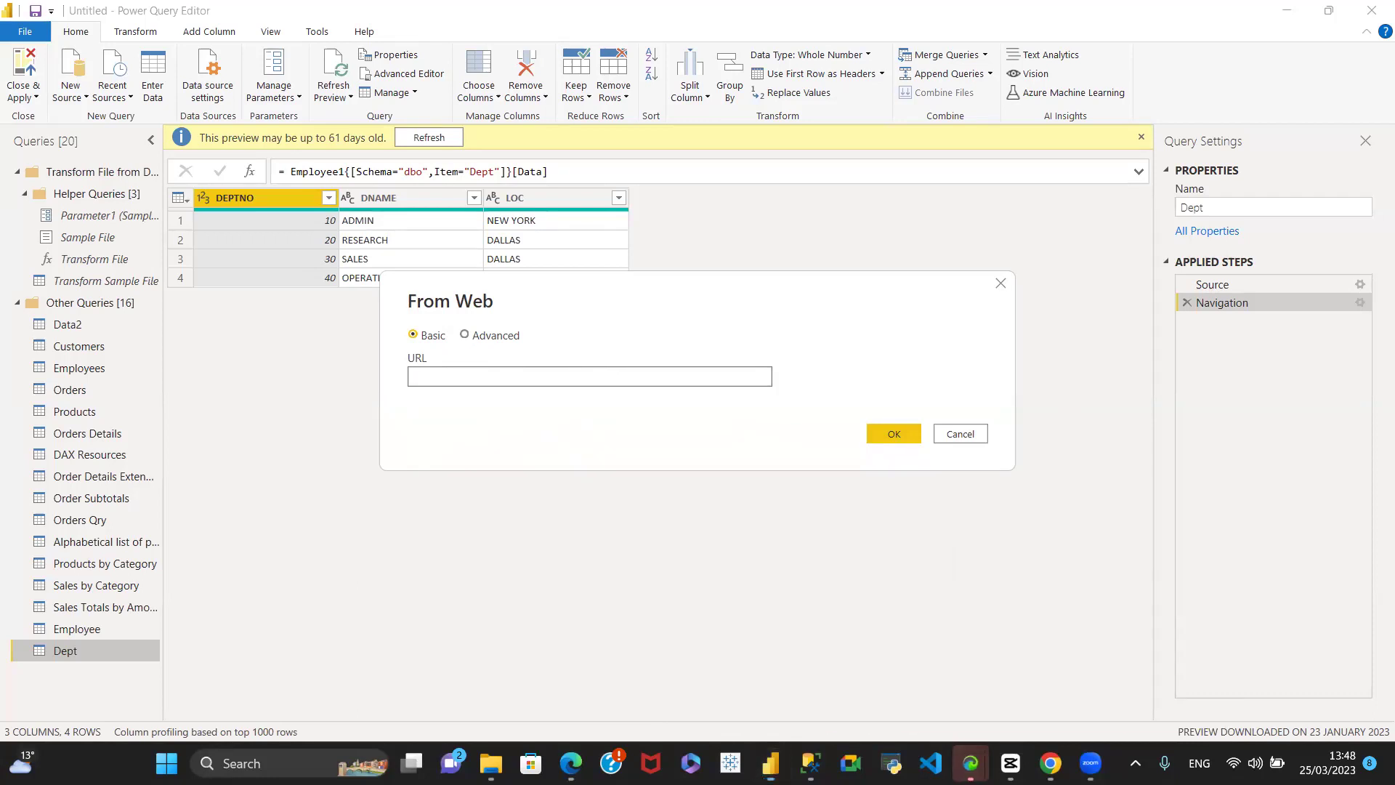
{"action": "left_click", "coordinate": [819, 694]}
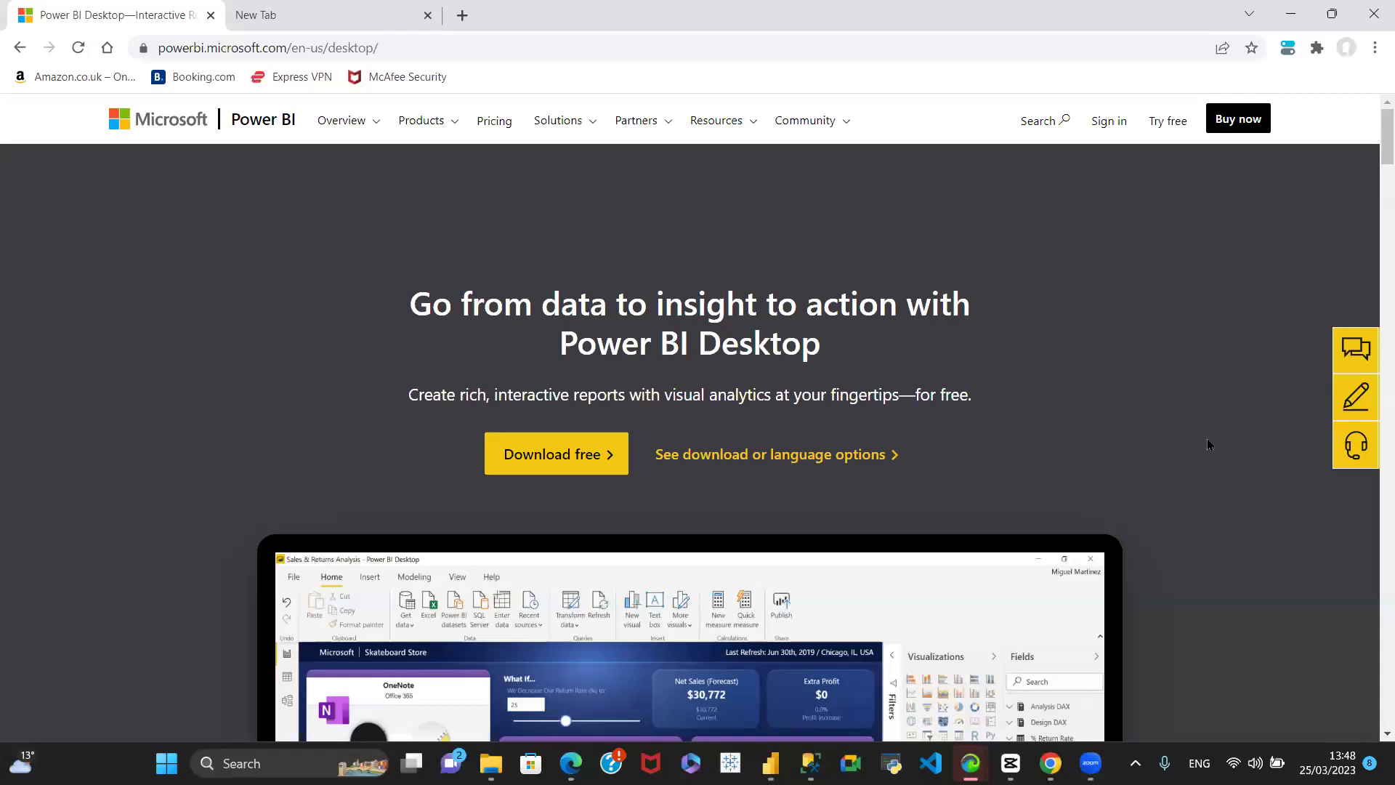
{"action": "left_click_drag", "start_coordinate": [7, 398], "coordinate": [174, 351]}
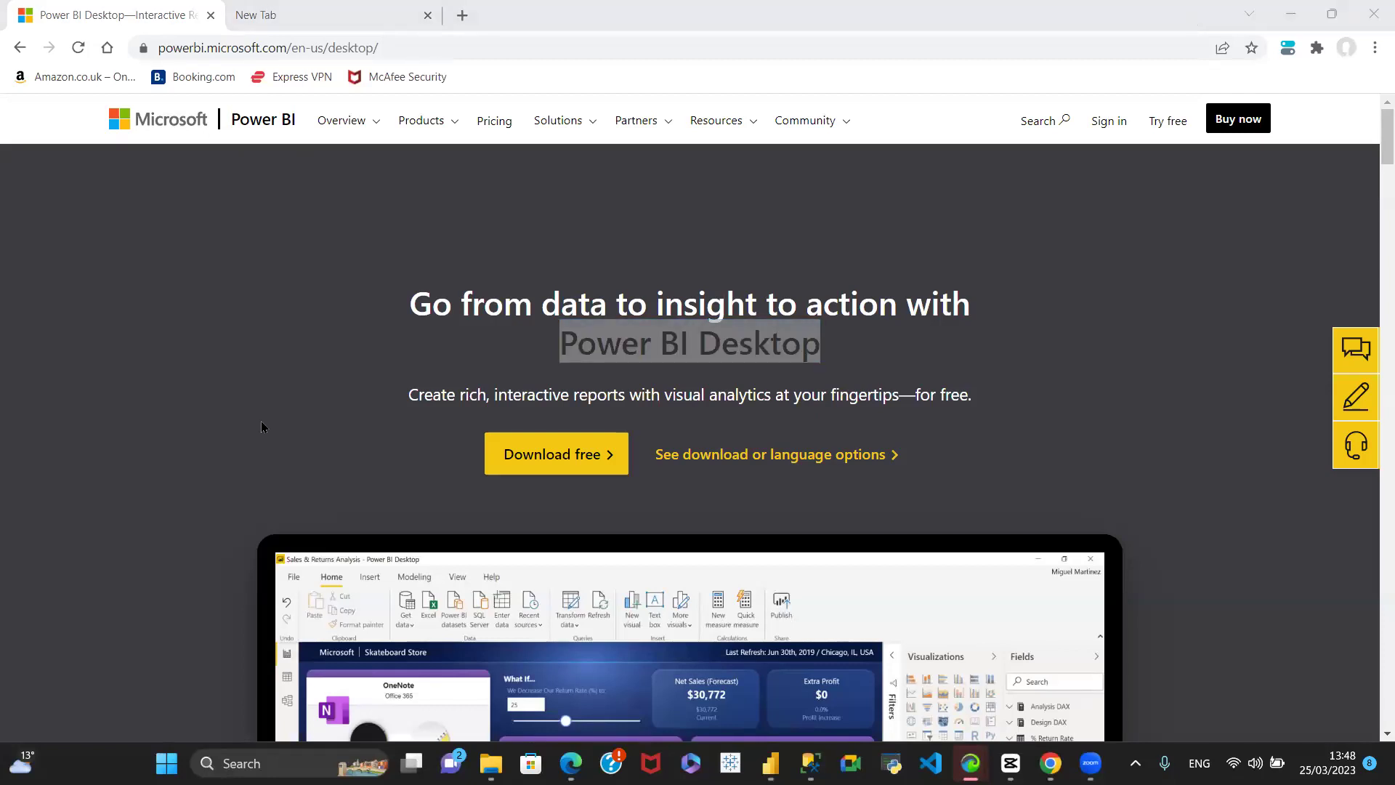
{"action": "left_click", "coordinate": [996, 186]}
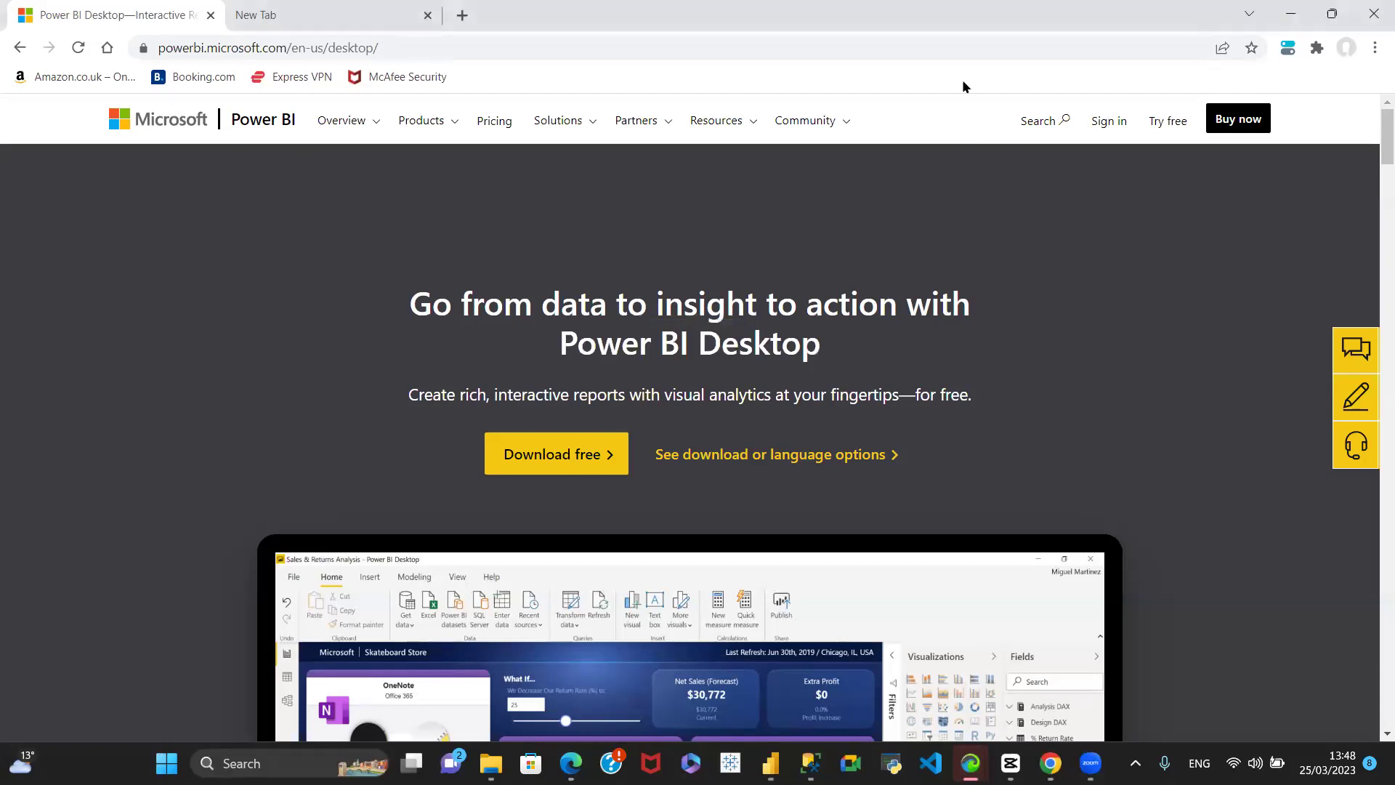
Step: Search the web for "world population by country" and open Worldometer's Population by Country (2023) result in its own maximized window
{"action": "left_click", "coordinate": [191, 49]}
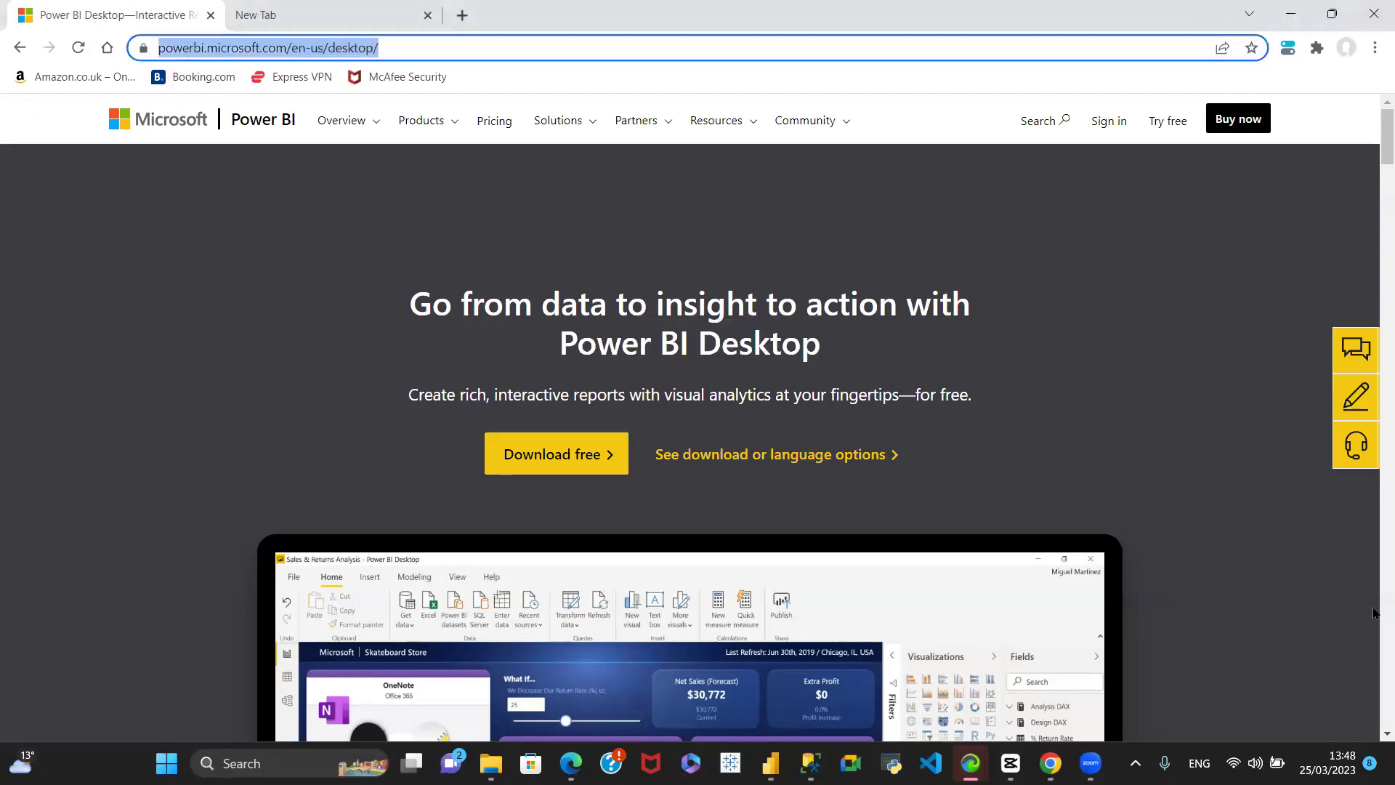
{"action": "type", "text": "world"}
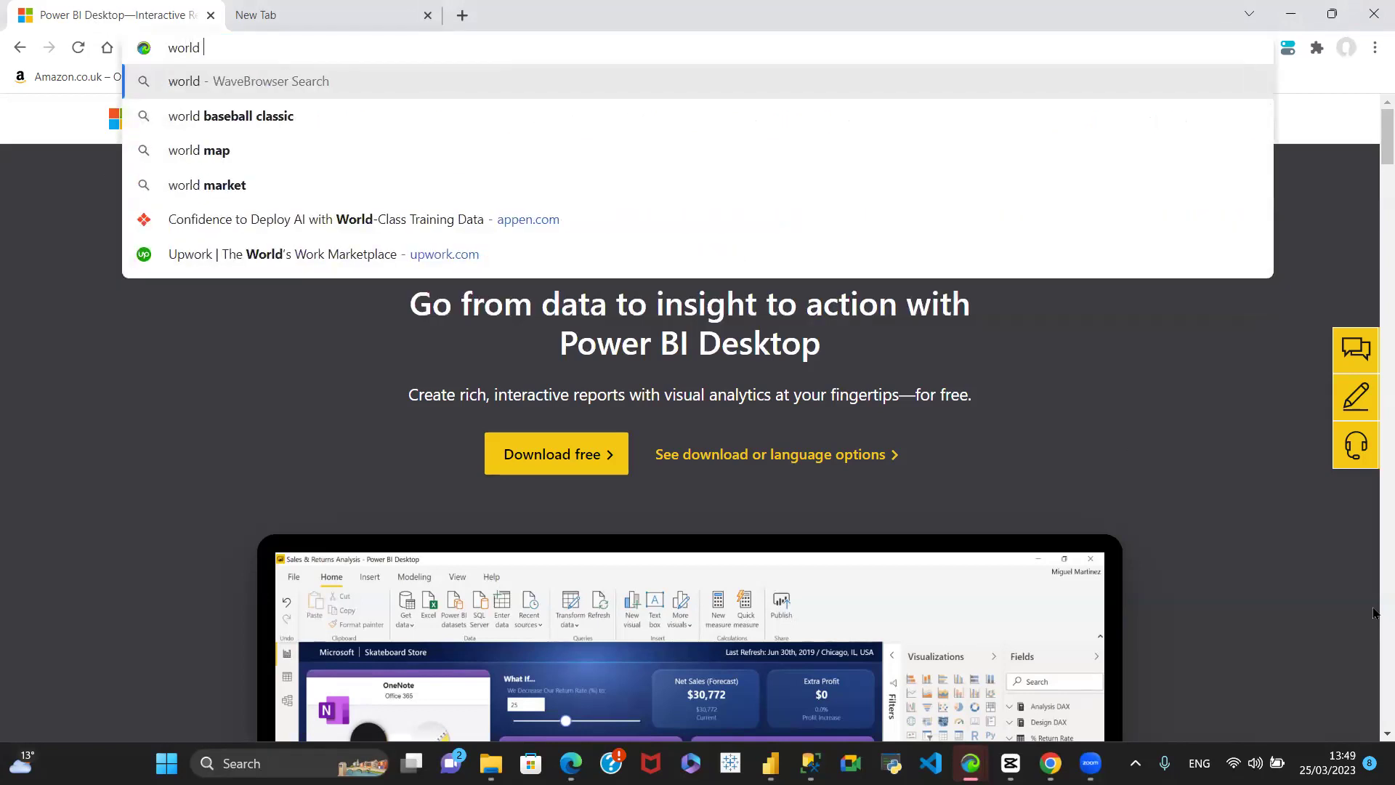
{"action": "type", "text": " popi"}
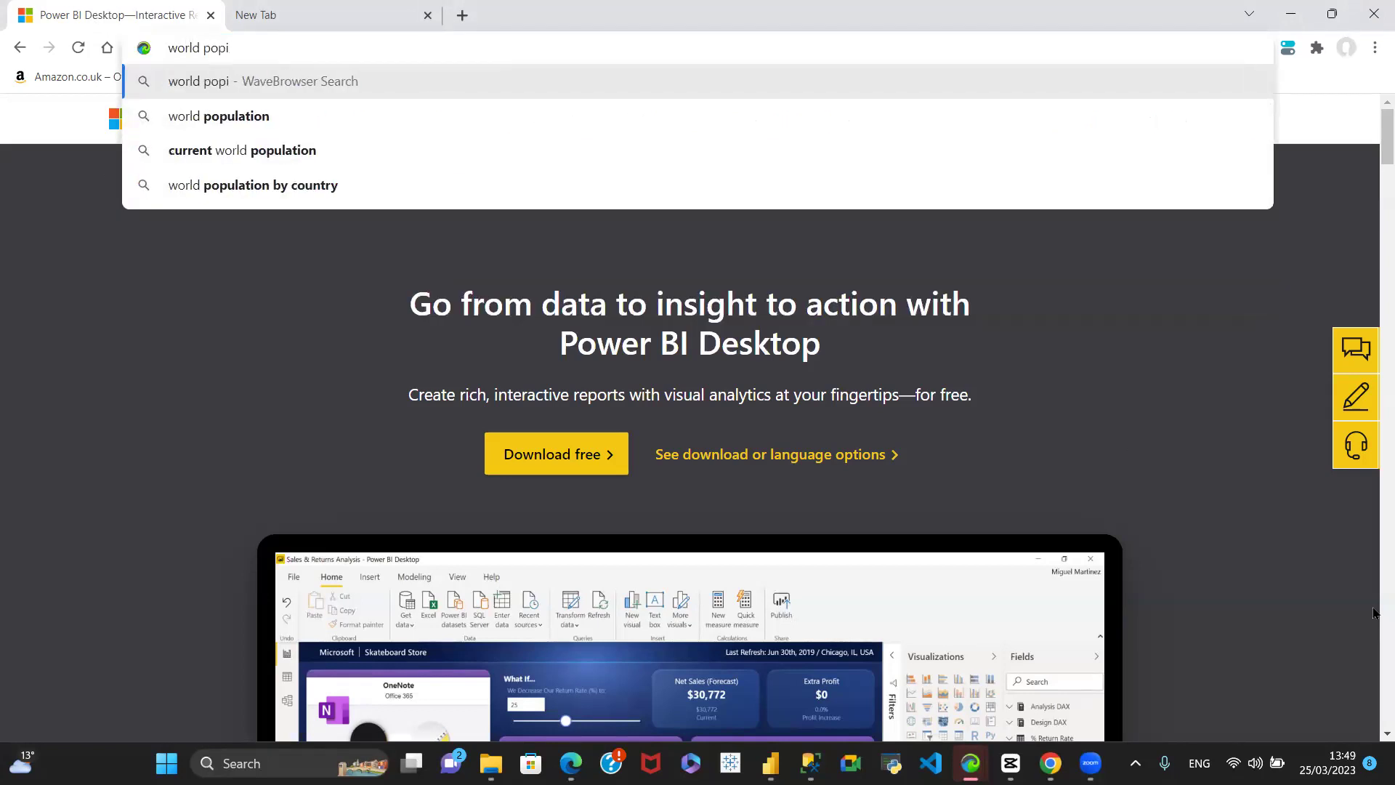
{"action": "key", "text": "BackSpace"}
{"action": "type", "text": "ulat"}
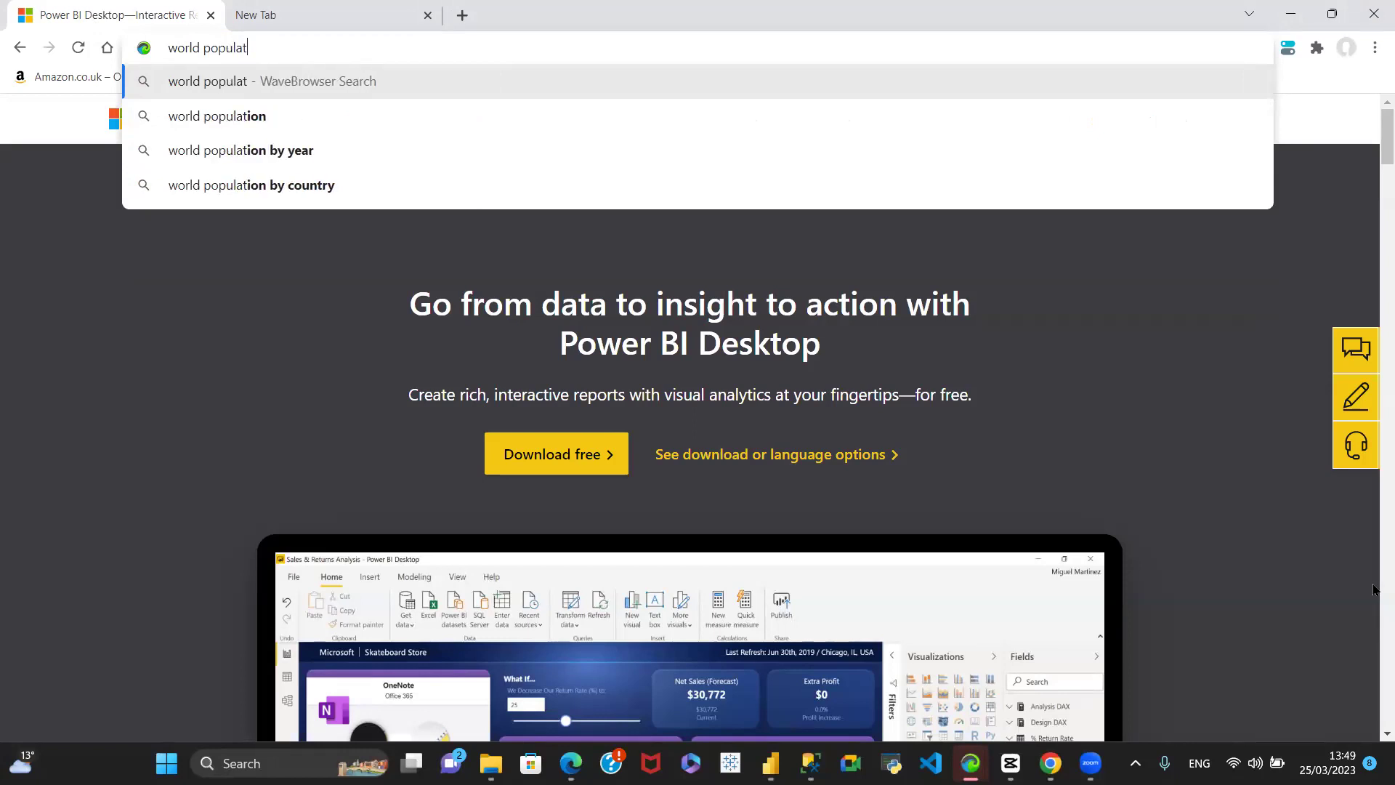
{"action": "left_click", "coordinate": [244, 187]}
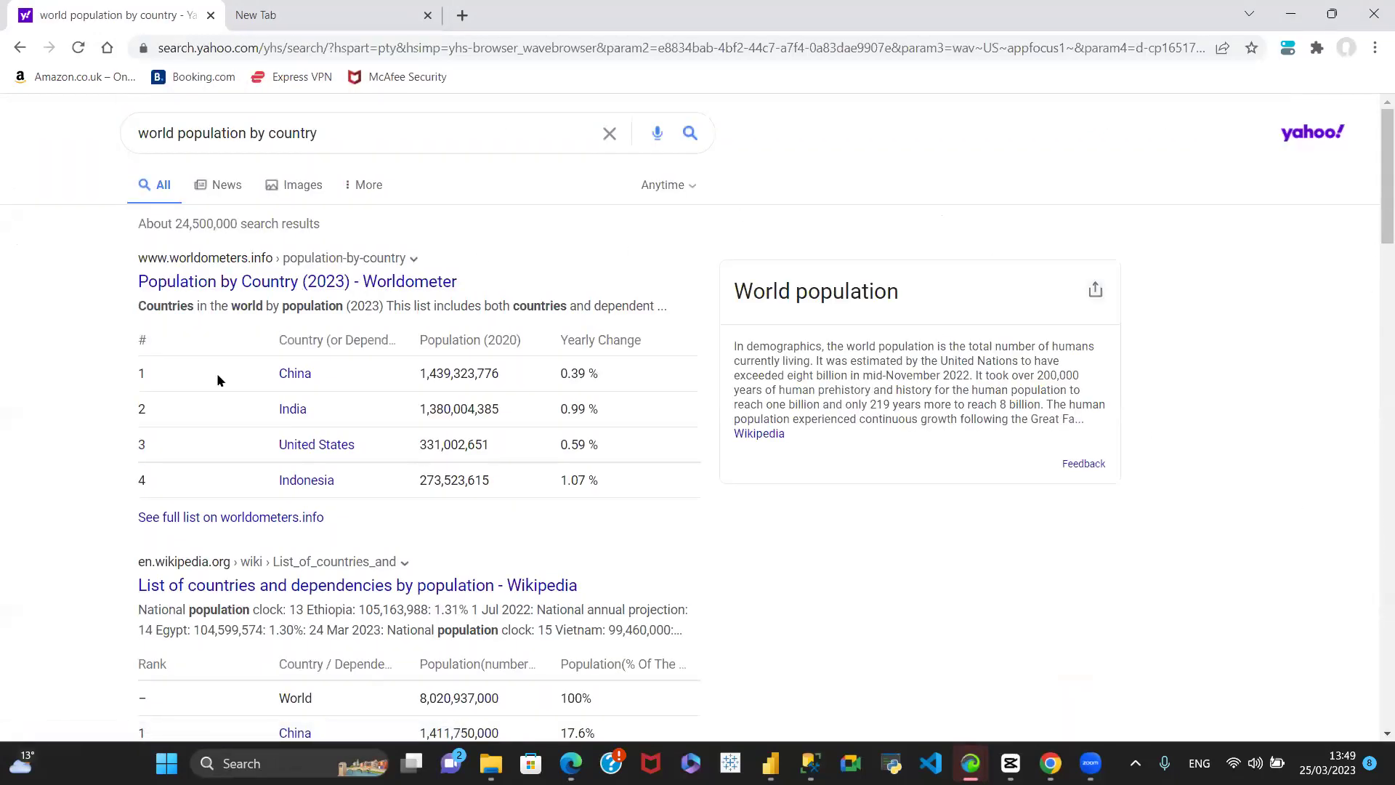
{"action": "left_click", "coordinate": [242, 283], "text": "shift"}
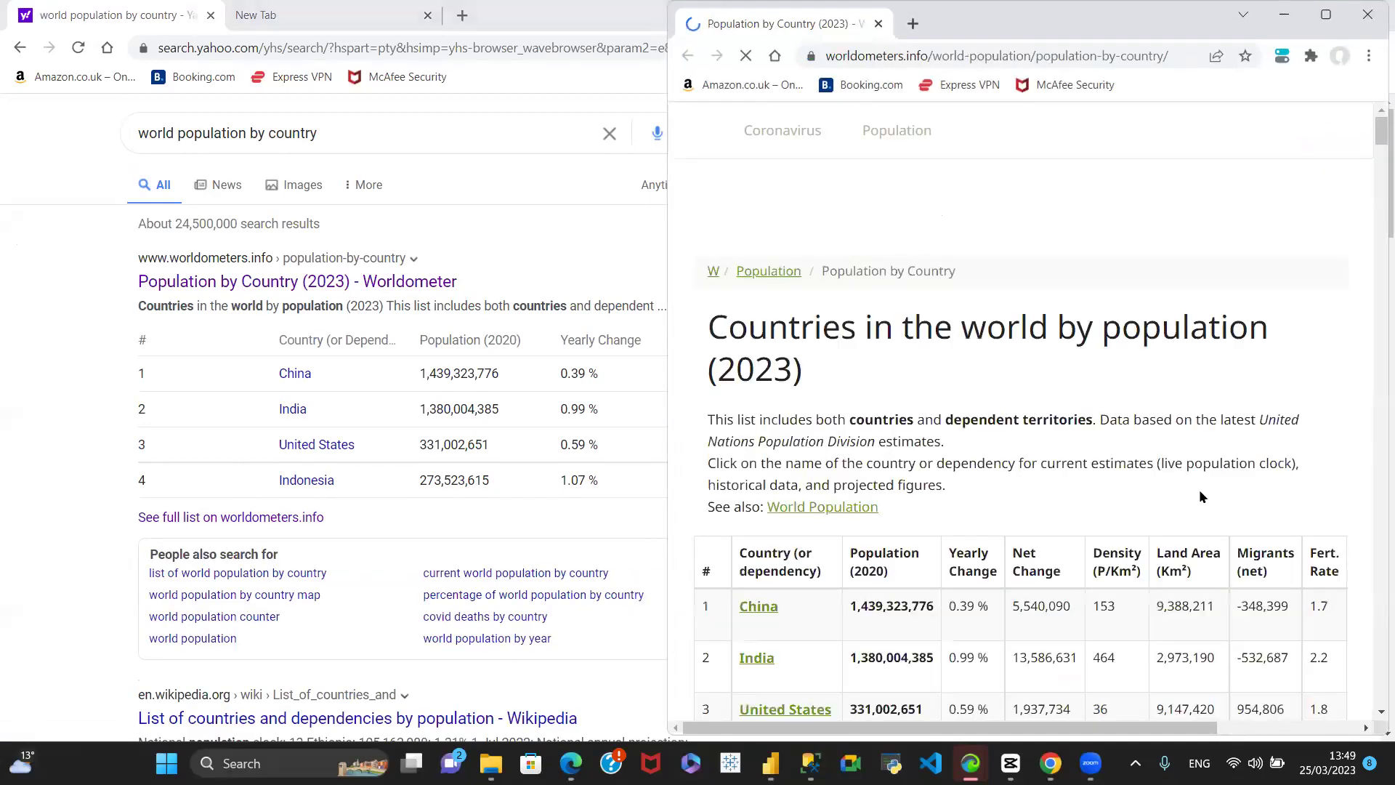
{"action": "left_click", "coordinate": [1326, 15]}
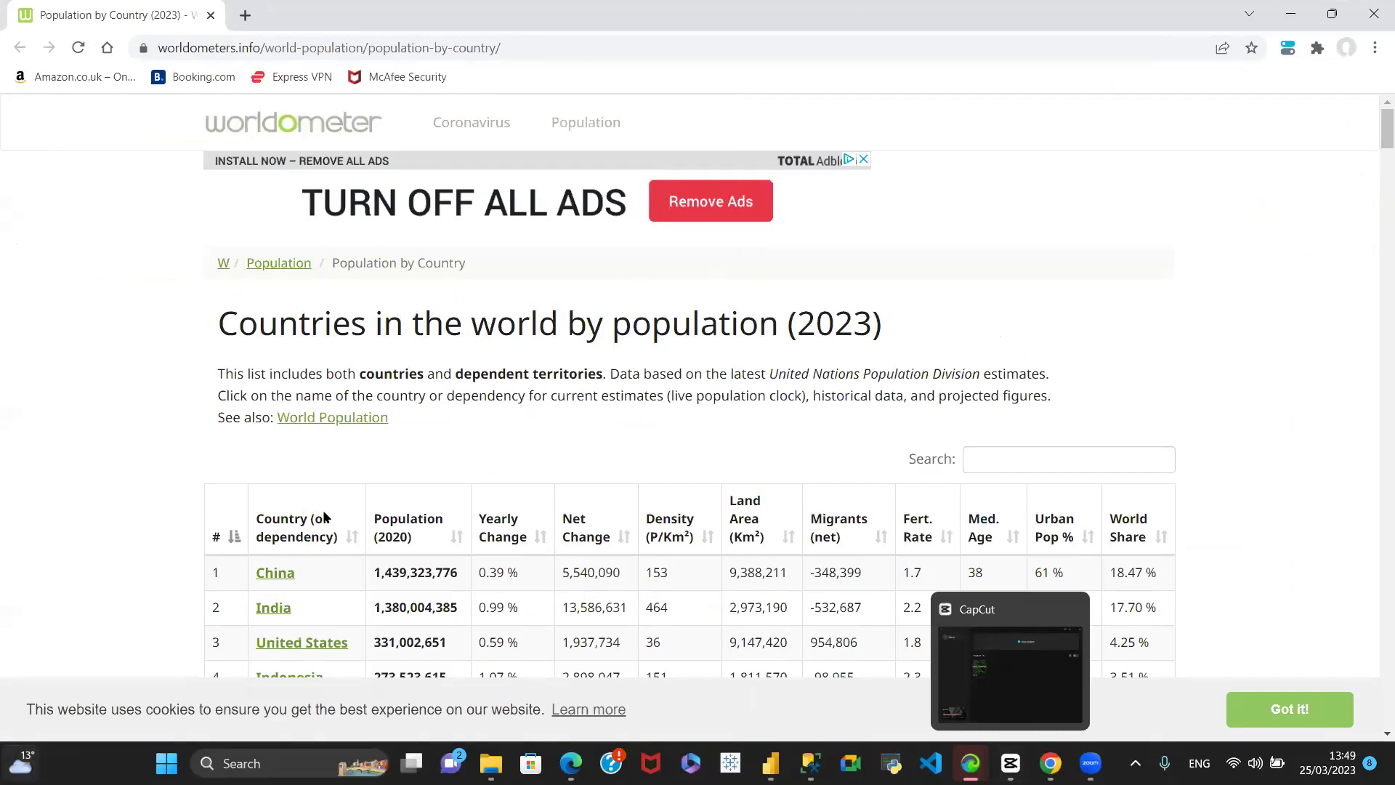
Step: Examine the rows and columns of the Countries in the world by population (2023) table on the Worldometer page
{"action": "scroll", "coordinate": [562, 422], "scroll_direction": "down", "scroll_amount": 5}
{"action": "scroll", "coordinate": [561, 422], "scroll_direction": "up", "scroll_amount": 1}
{"action": "scroll", "coordinate": [562, 422], "scroll_direction": "up", "scroll_amount": 3}
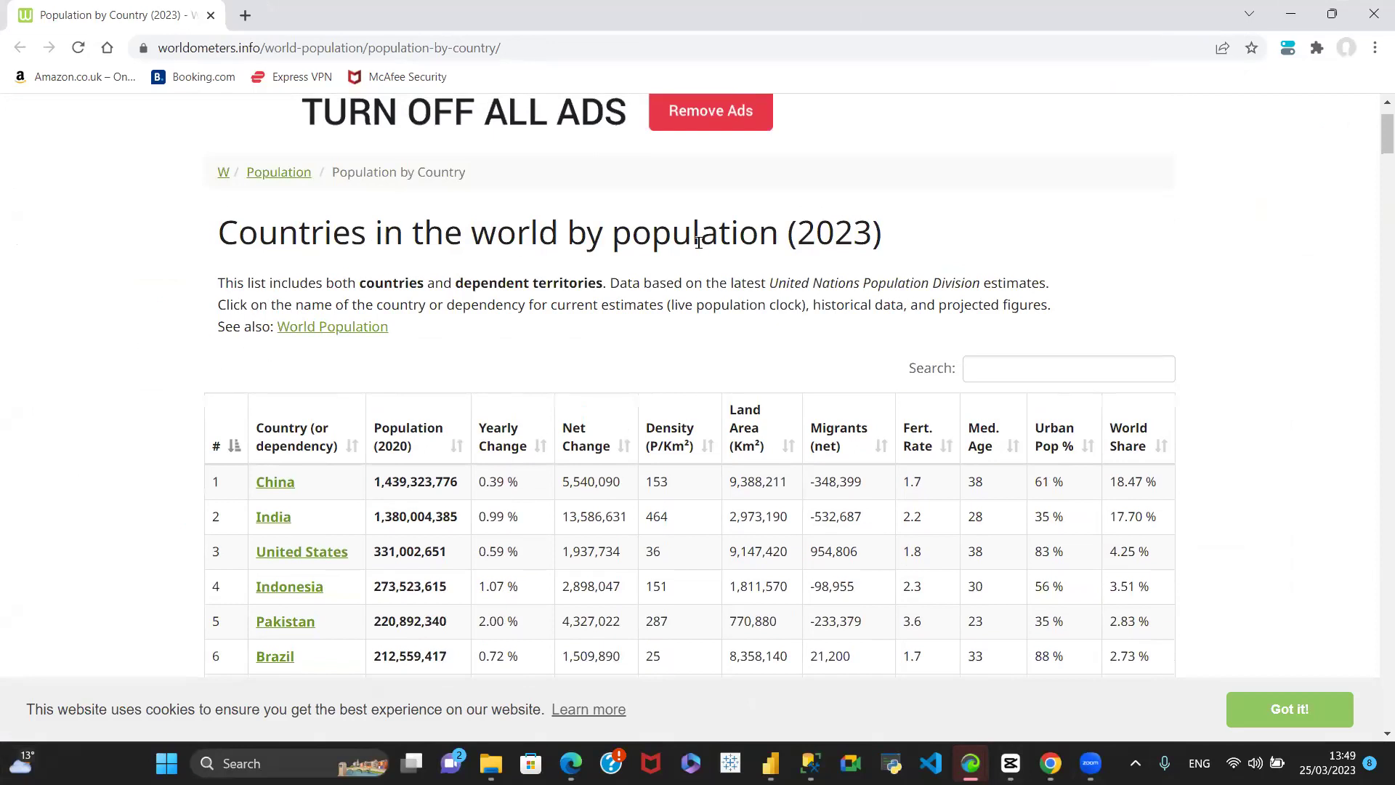
{"action": "scroll", "coordinate": [465, 511], "scroll_direction": "down", "scroll_amount": 1}
{"action": "scroll", "coordinate": [349, 436], "scroll_direction": "down", "scroll_amount": 5}
{"action": "scroll", "coordinate": [351, 433], "scroll_direction": "up", "scroll_amount": 4}
{"action": "scroll", "coordinate": [291, 444], "scroll_direction": "down", "scroll_amount": 4}
{"action": "scroll", "coordinate": [286, 433], "scroll_direction": "down", "scroll_amount": 4}
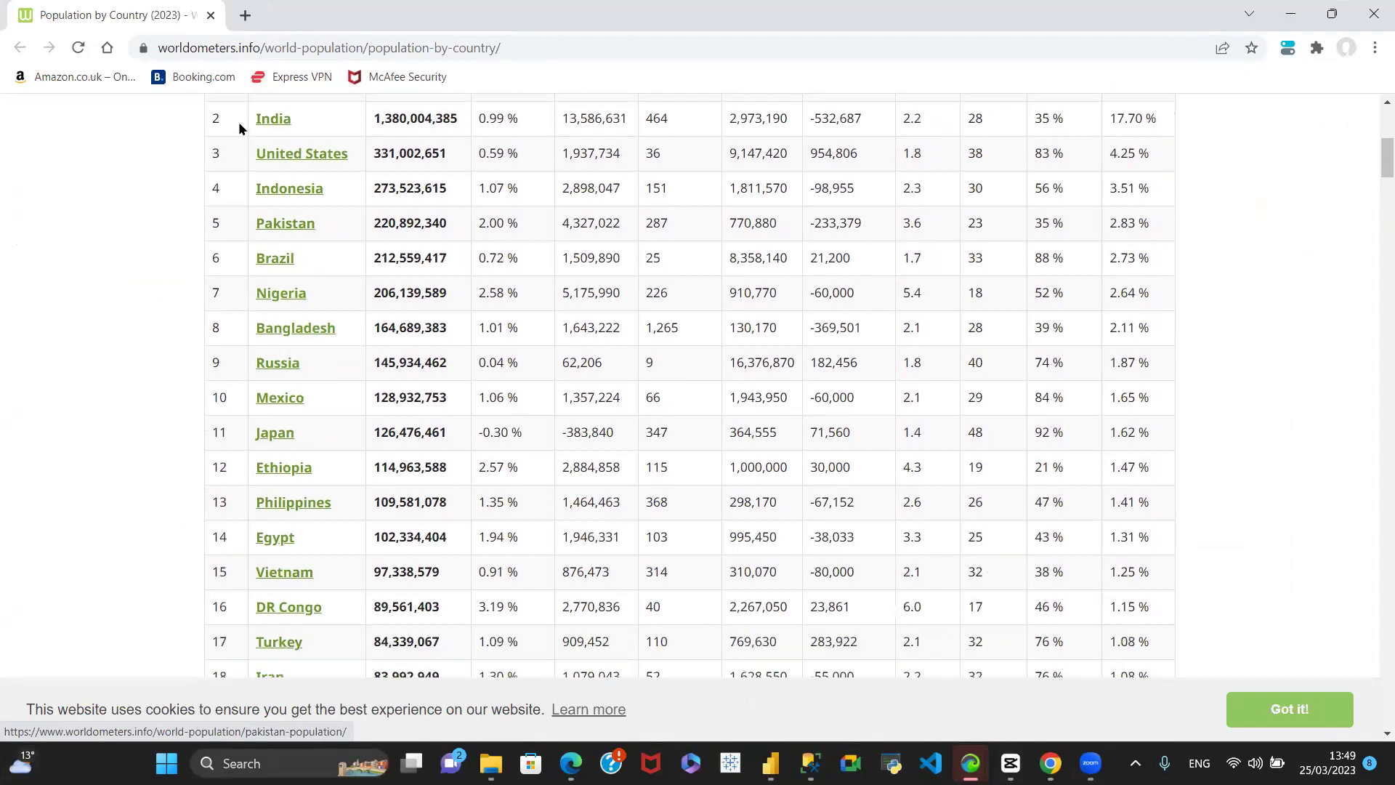
{"action": "scroll", "coordinate": [317, 436], "scroll_direction": "up", "scroll_amount": 8}
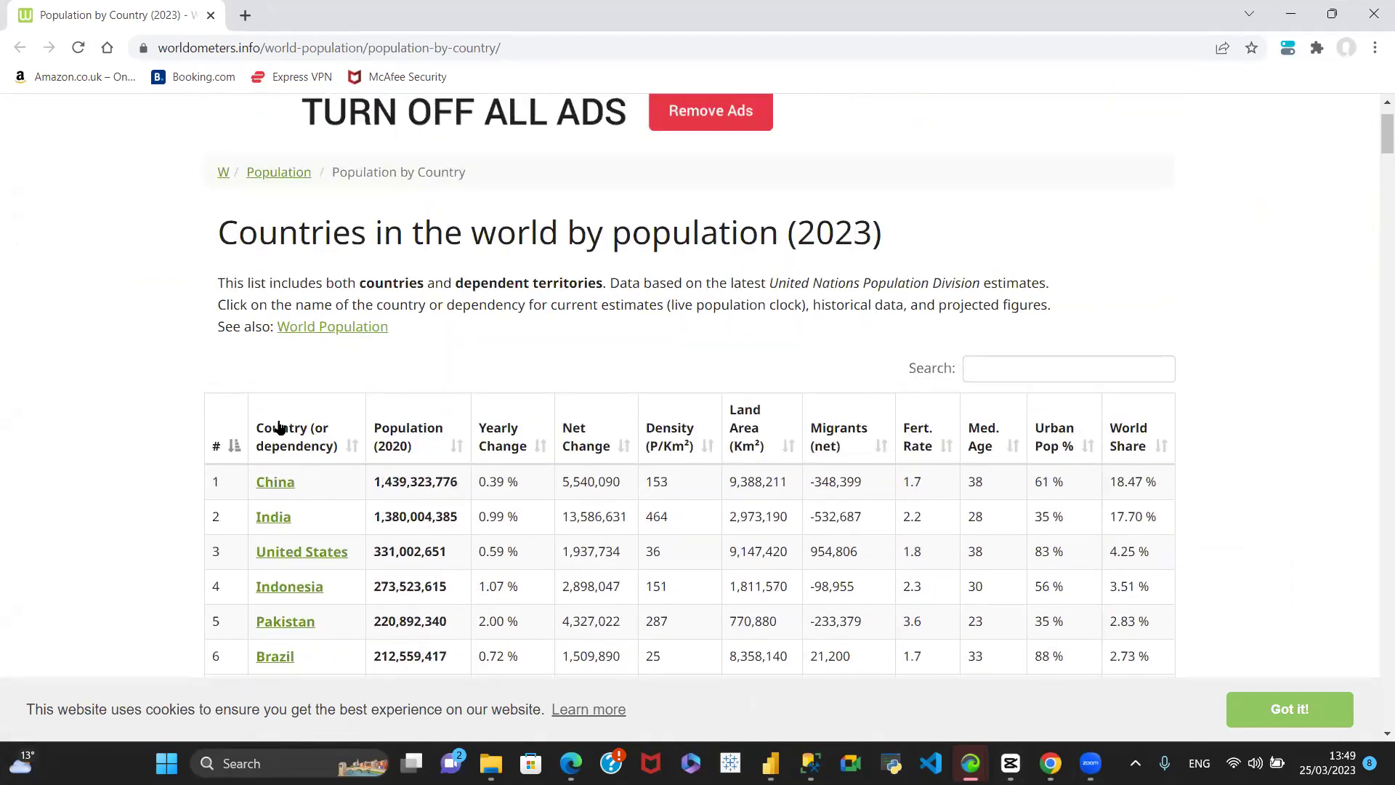
{"action": "scroll", "coordinate": [468, 305], "scroll_direction": "down", "scroll_amount": 2}
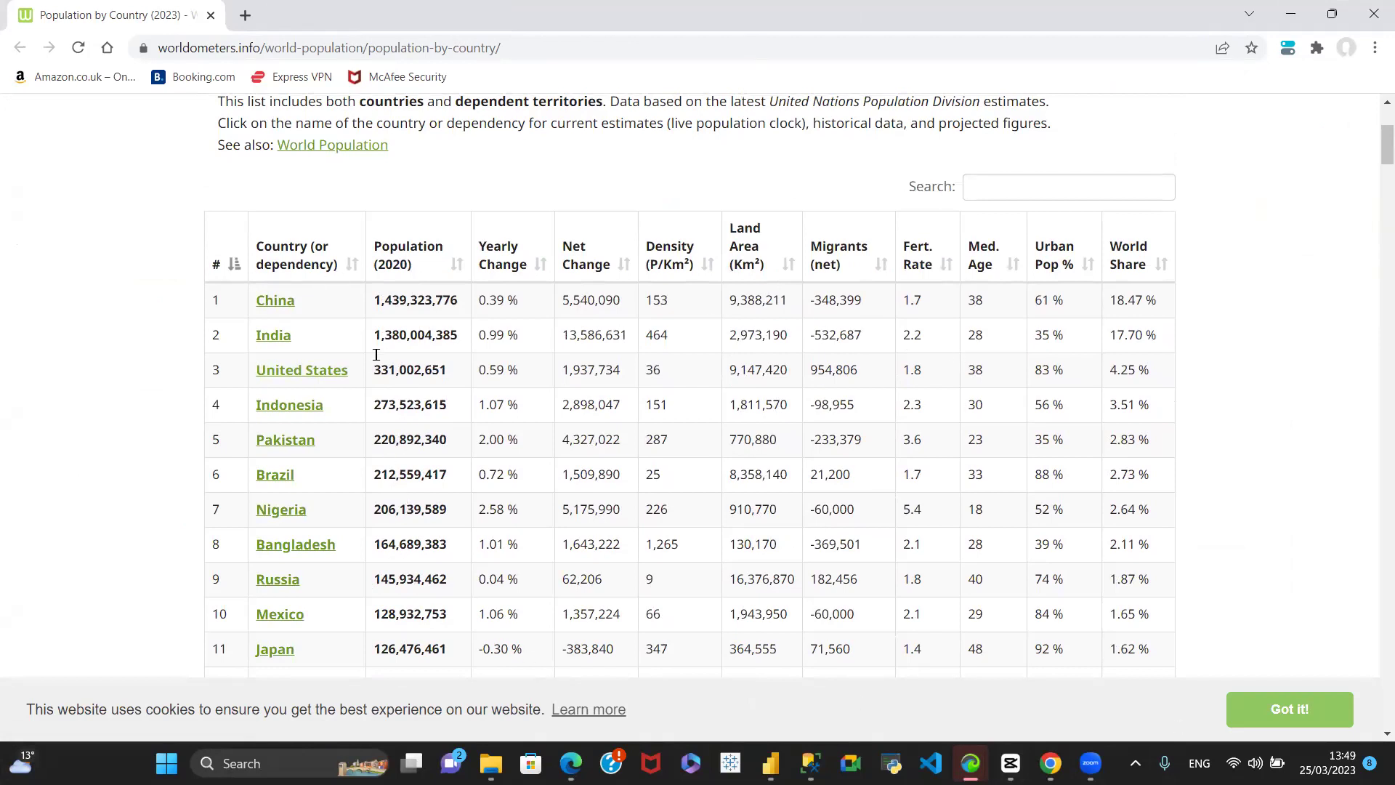
{"action": "scroll", "coordinate": [628, 590], "scroll_direction": "up", "scroll_amount": 4}
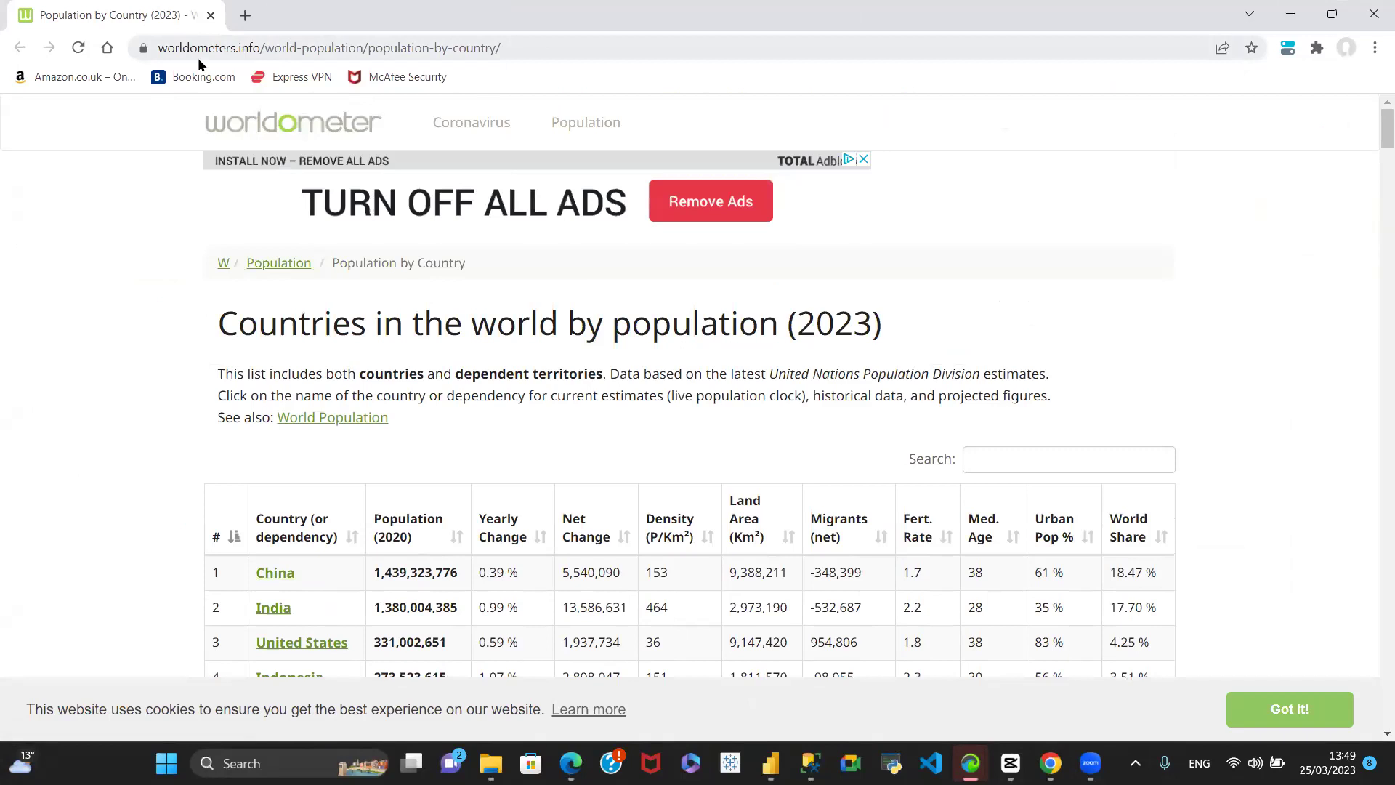
Step: Copy the Worldometer page's address into the From Web URL in Power Query Editor and connect with anonymous access at the worldometers.info level
{"action": "left_click", "coordinate": [514, 48]}
{"action": "key", "text": "ctrl+c"}
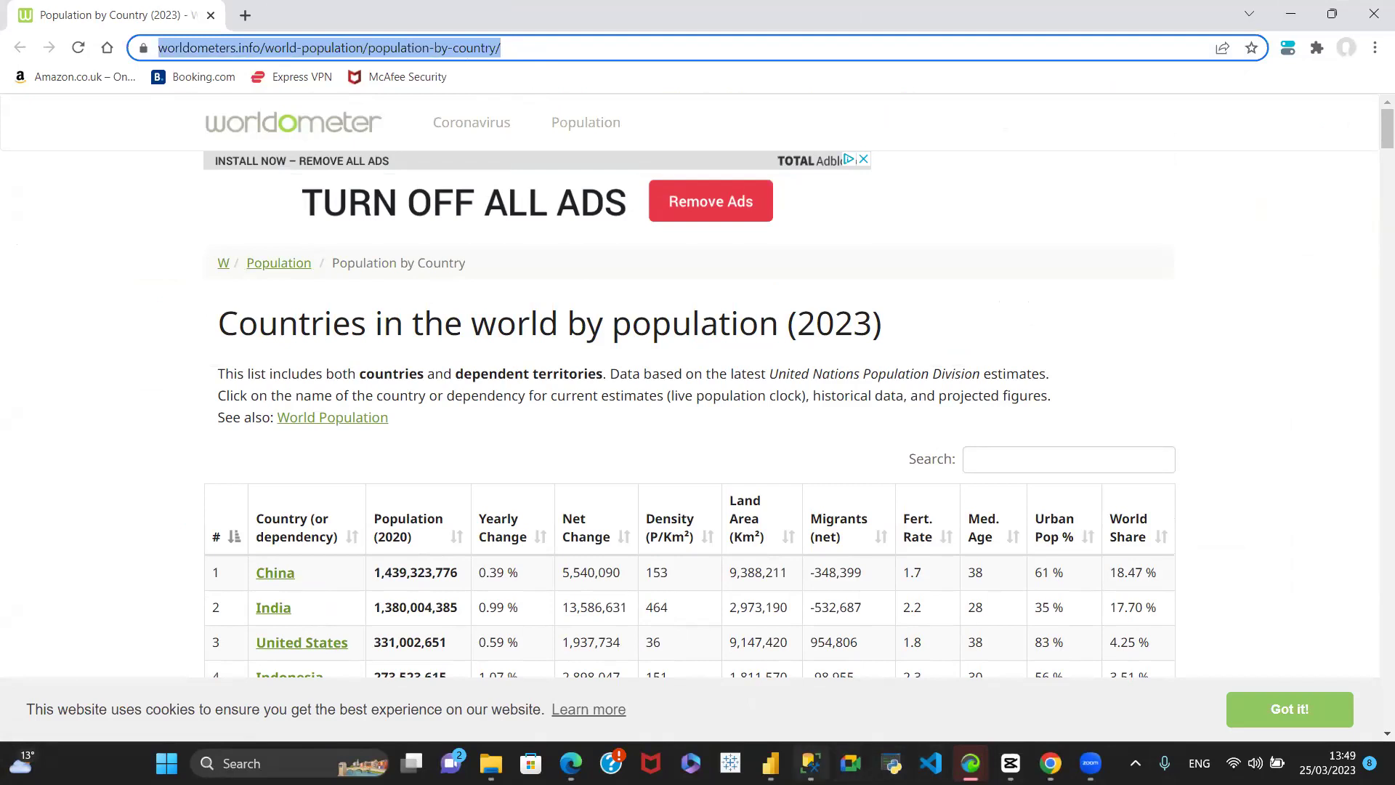
{"action": "mouse_move", "coordinate": [811, 763]}
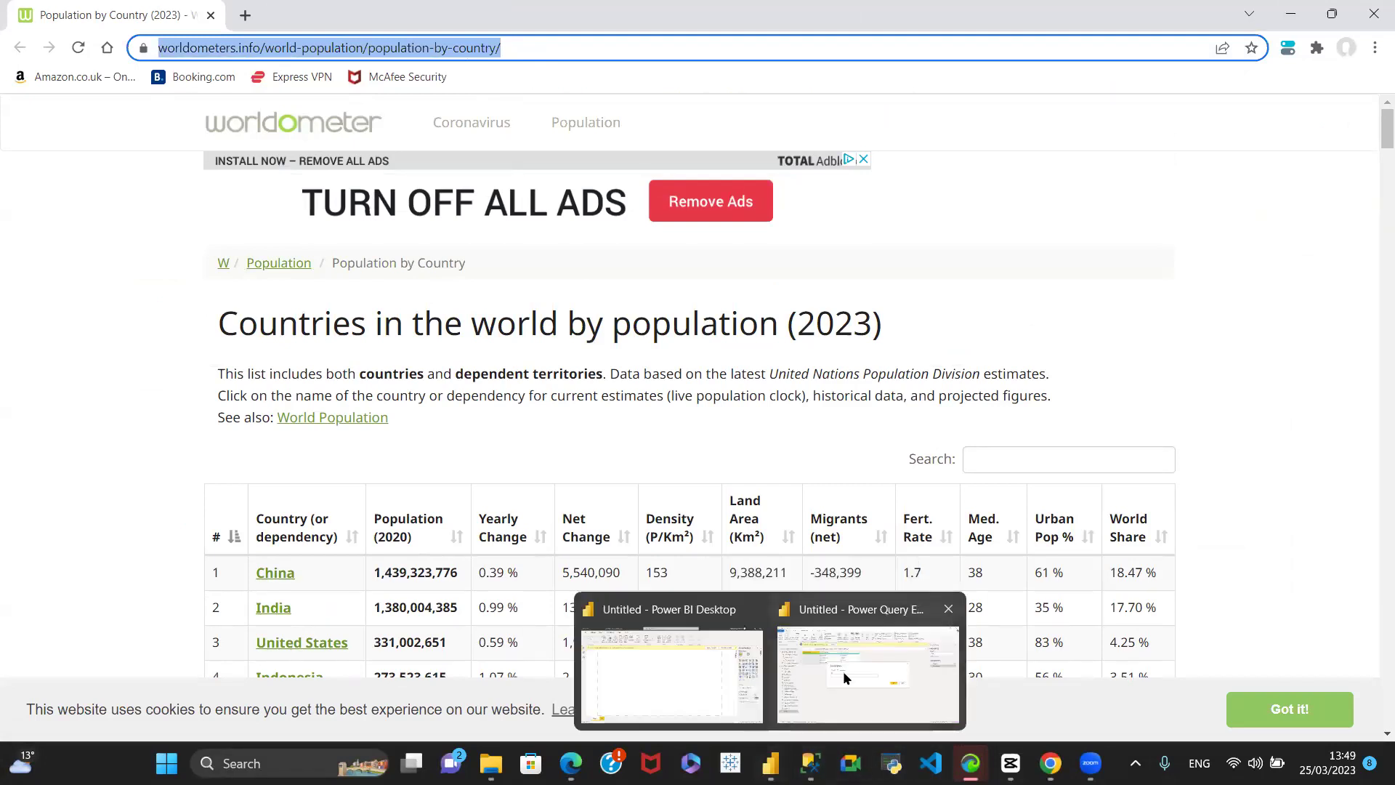
{"action": "left_click", "coordinate": [838, 678]}
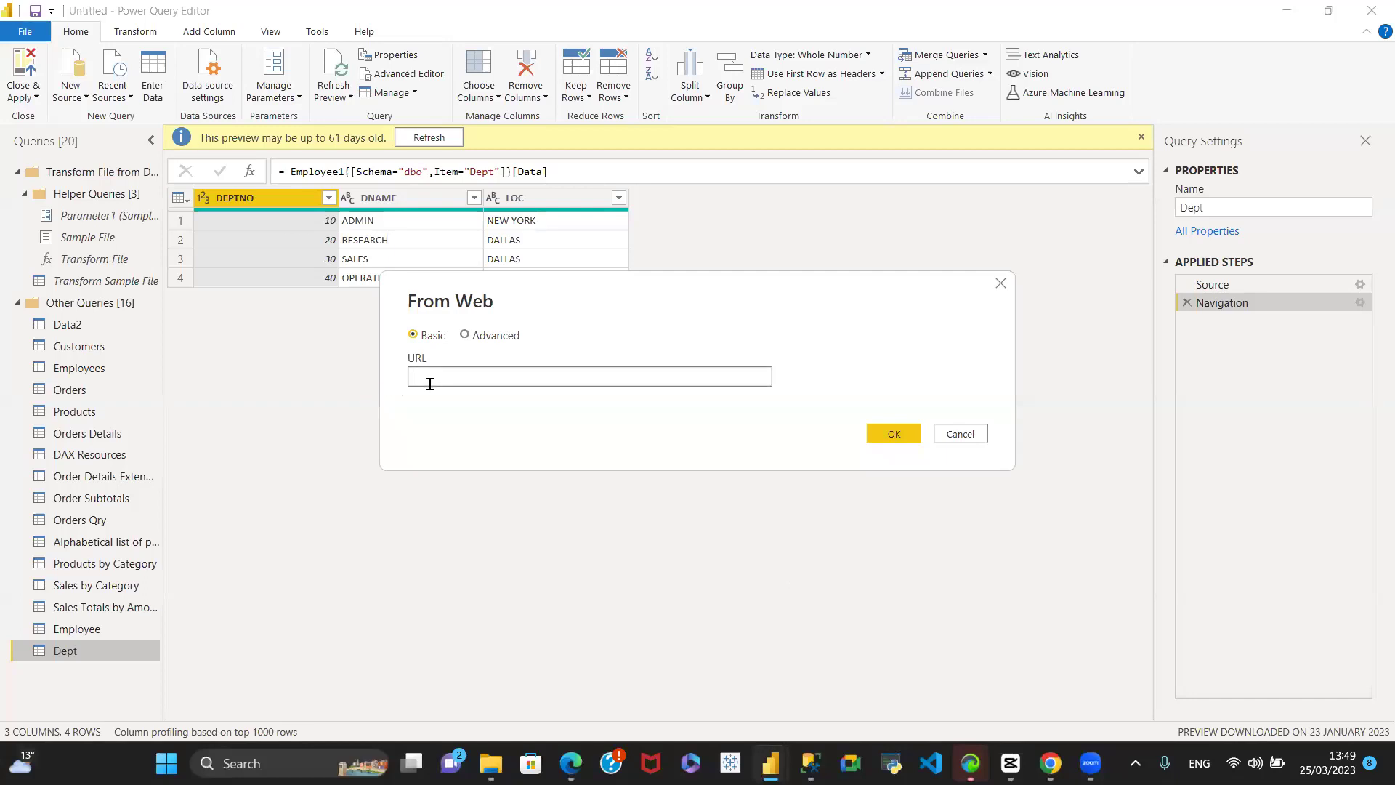
{"action": "key", "text": "ctrl+v"}
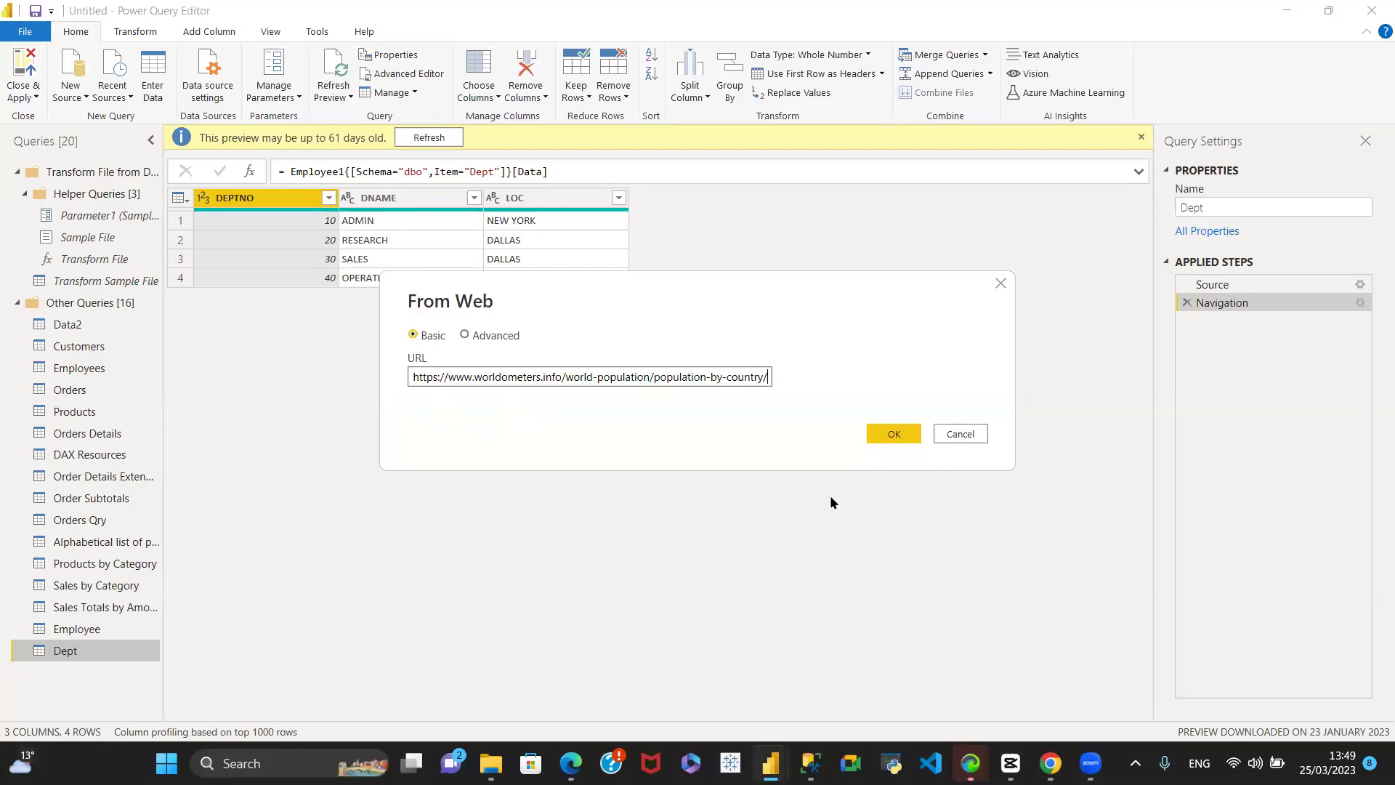
{"action": "left_click", "coordinate": [885, 434]}
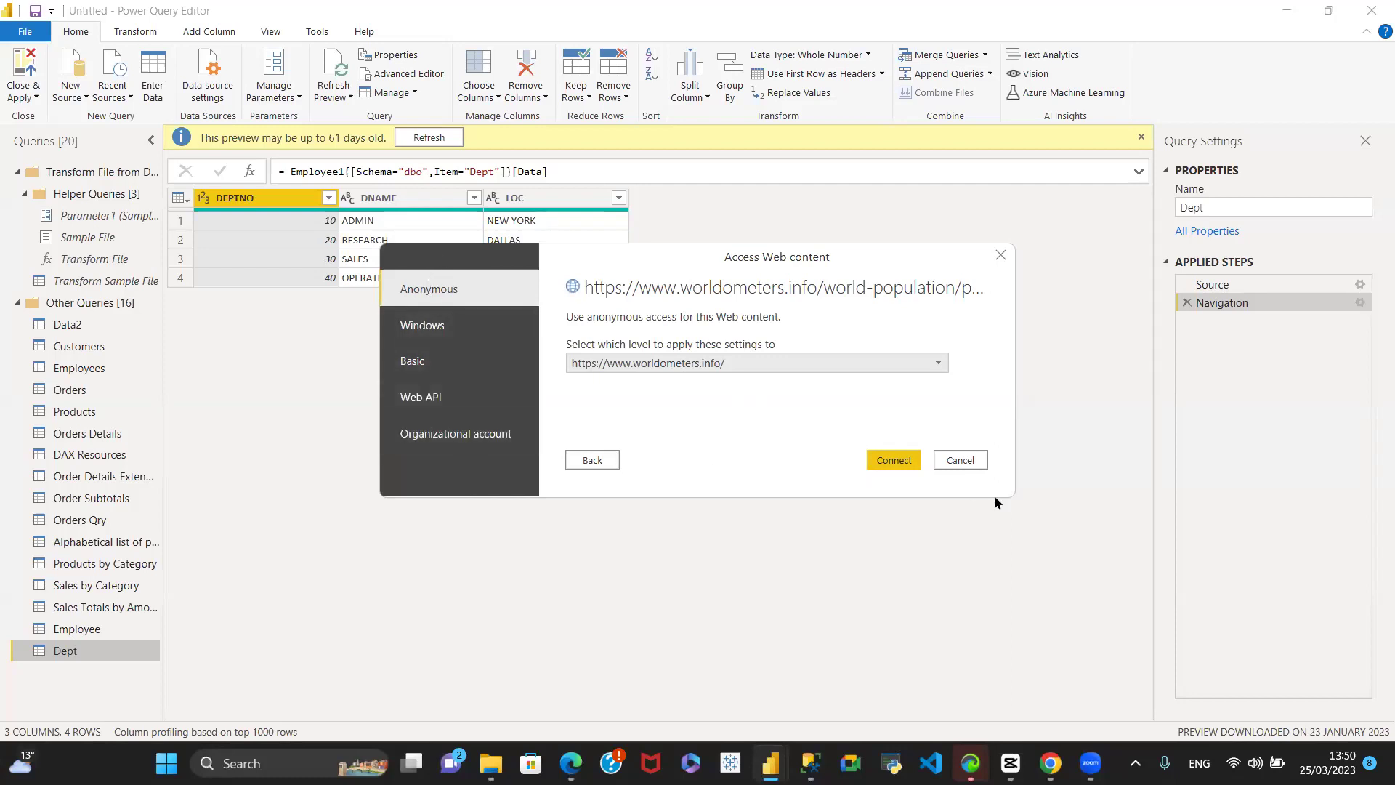
{"action": "left_click", "coordinate": [895, 461]}
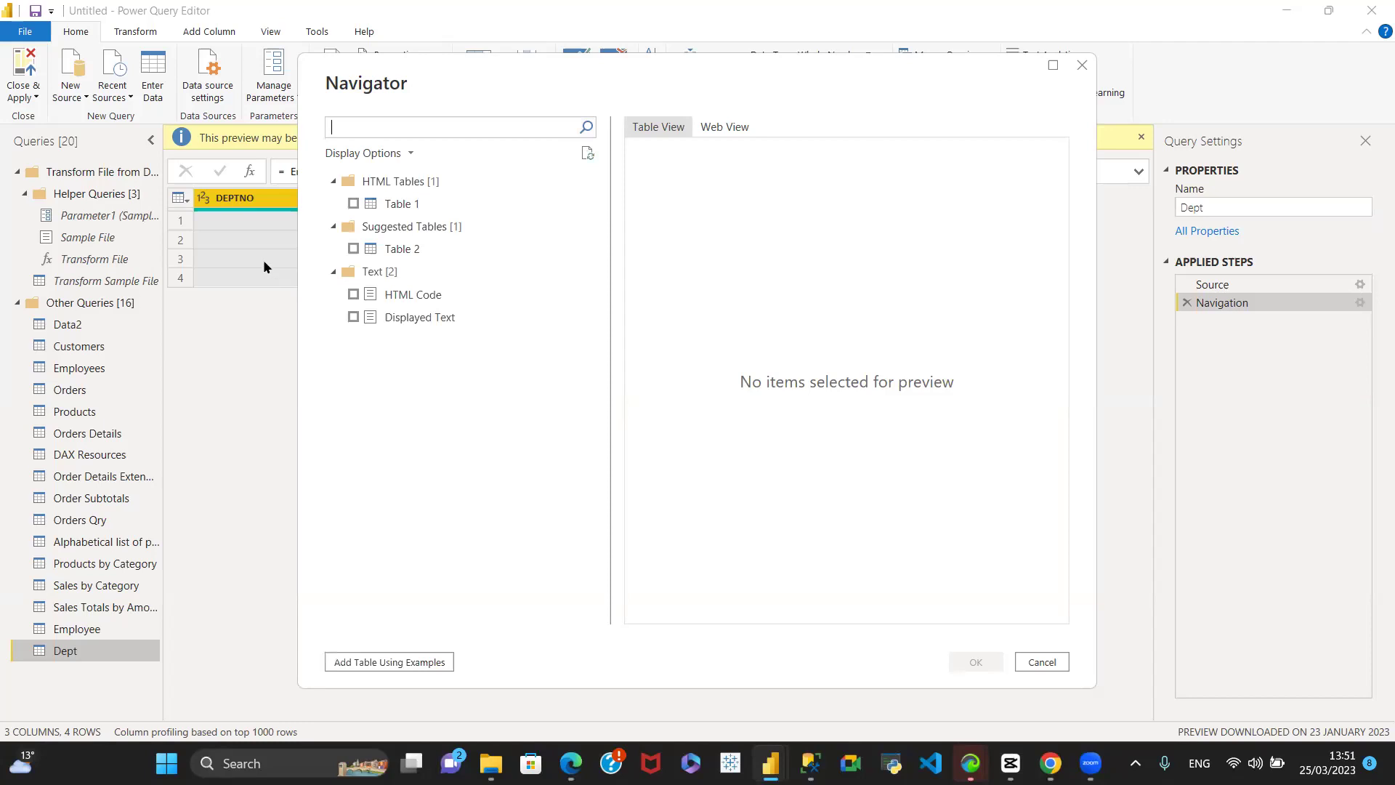
Step: Preview the web page's Table 1 across all its columns, and the suggested Table 2, in Navigator
{"action": "left_click", "coordinate": [333, 182]}
{"action": "left_click", "coordinate": [333, 182]}
{"action": "left_click", "coordinate": [398, 204]}
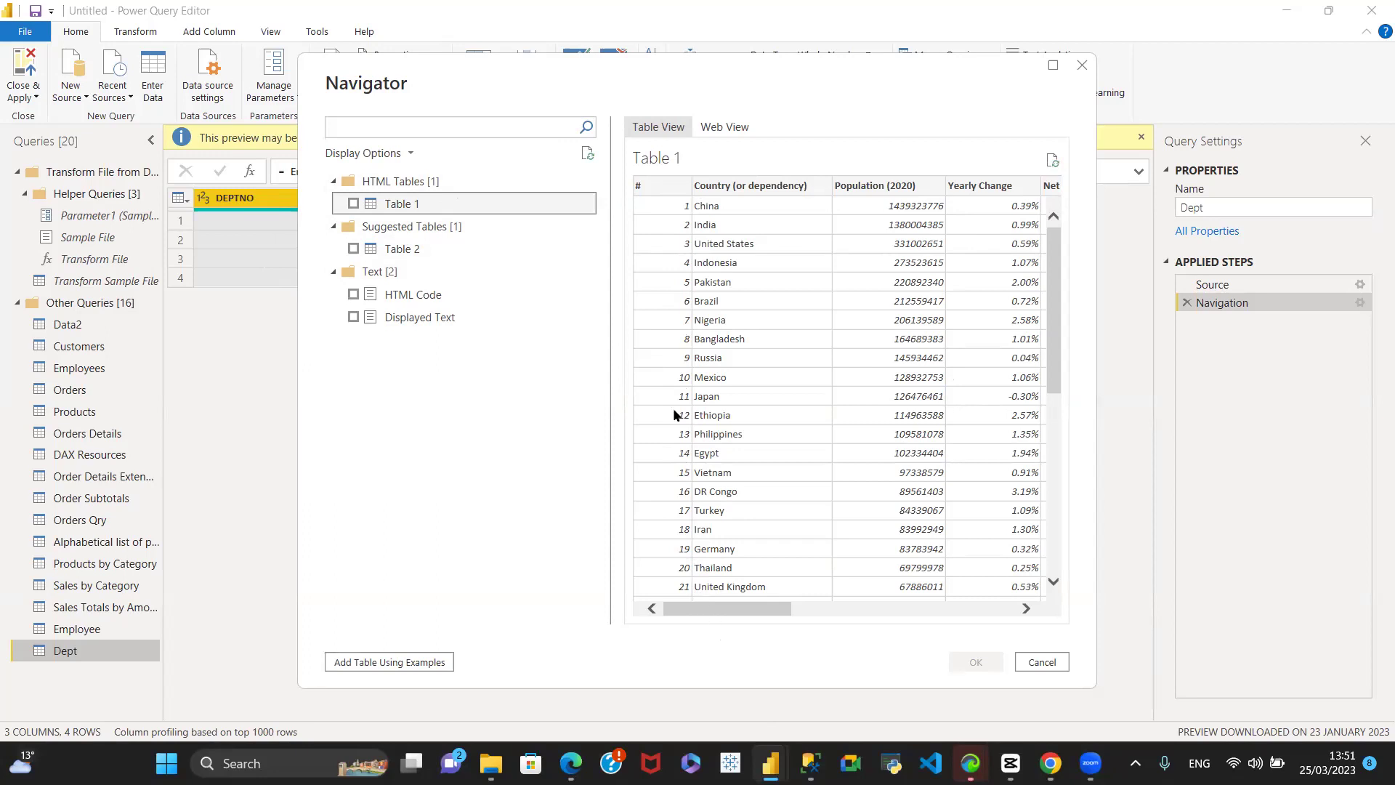
{"action": "left_click", "coordinate": [699, 612]}
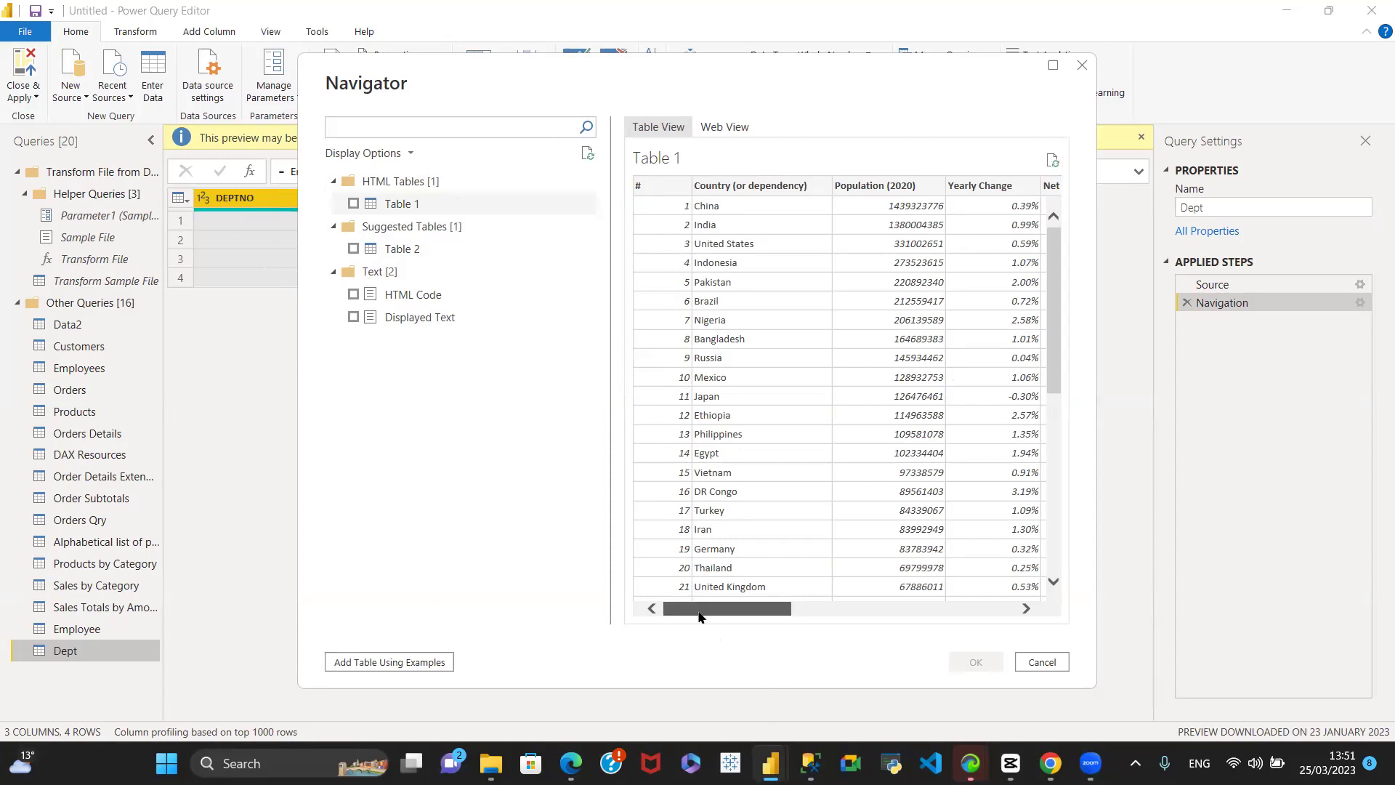
{"action": "left_click_drag", "start_coordinate": [700, 617], "coordinate": [946, 626]}
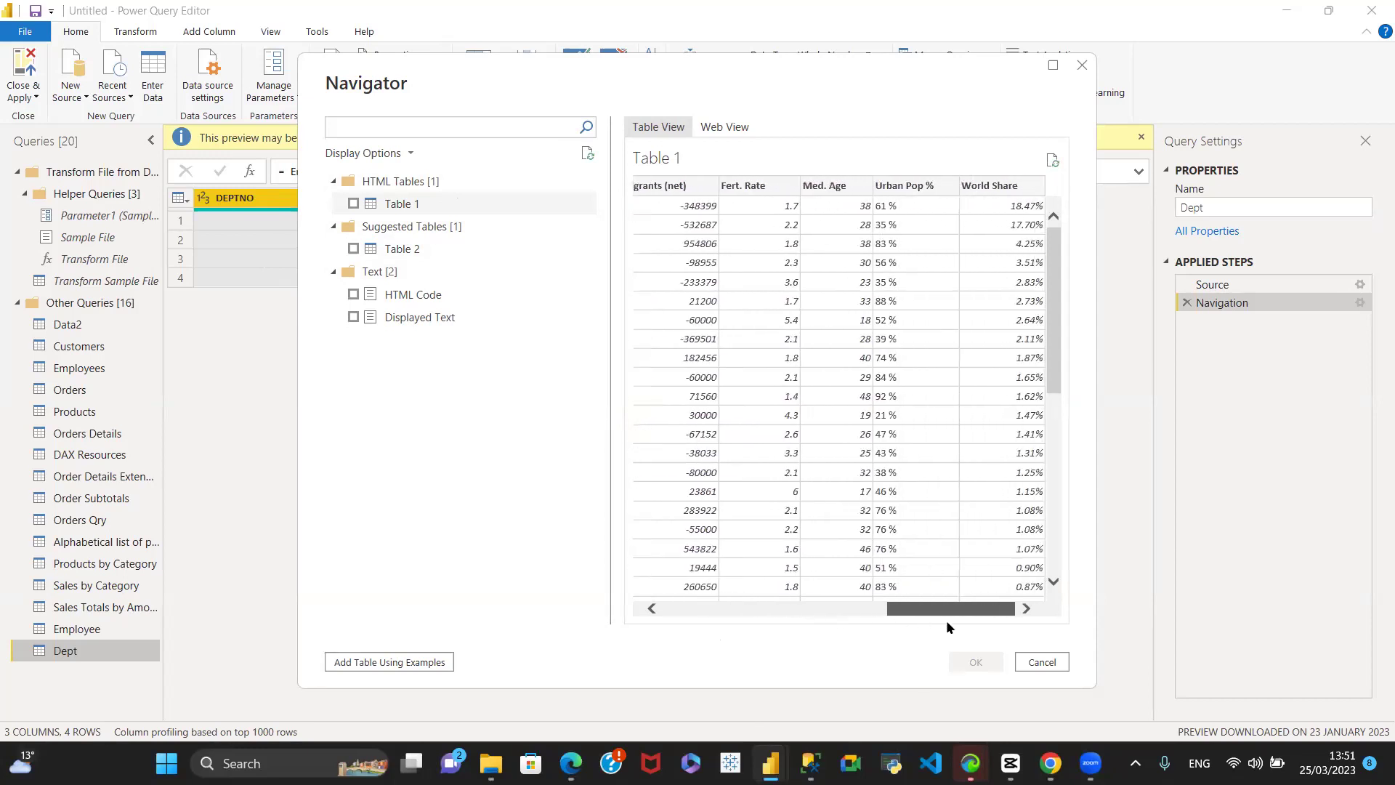
{"action": "left_click_drag", "start_coordinate": [773, 609], "coordinate": [527, 638]}
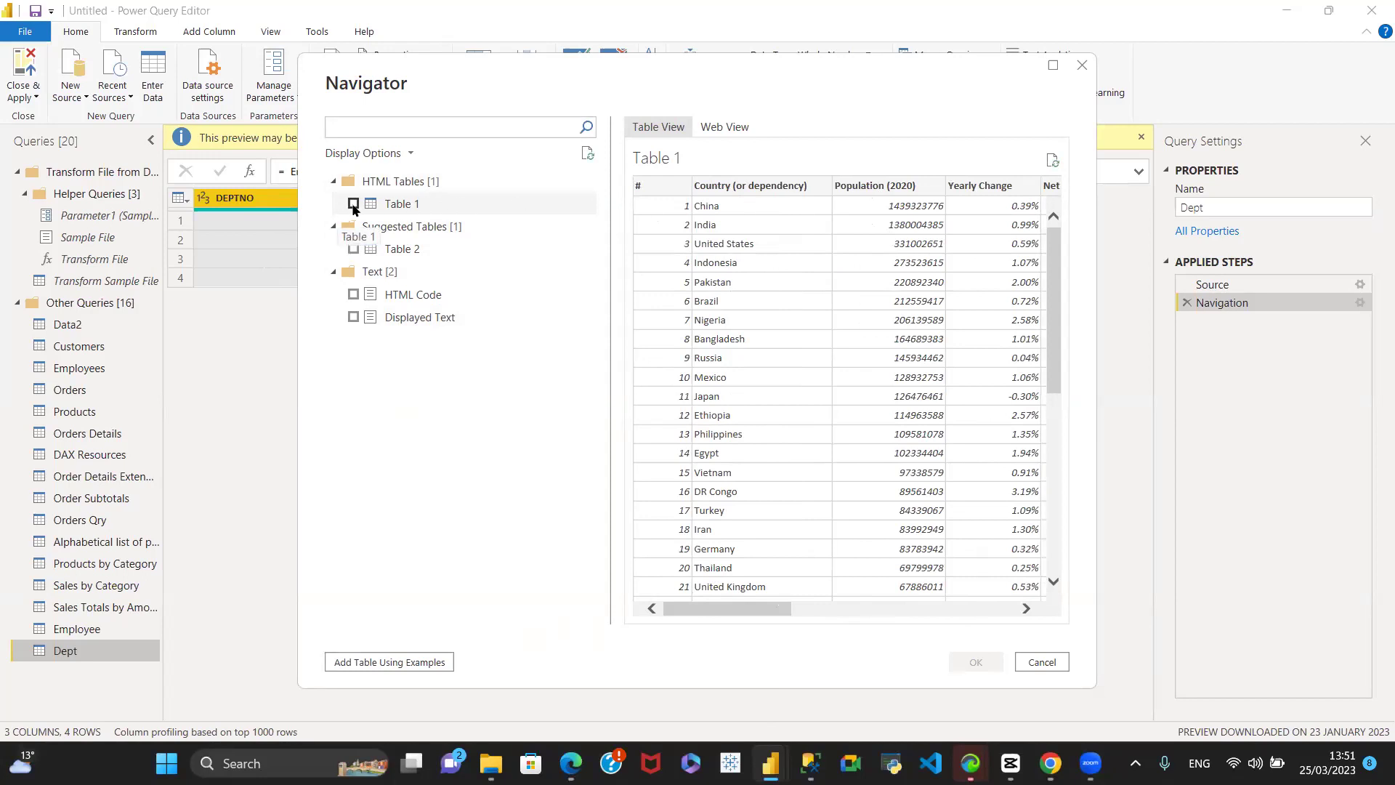
{"action": "left_click", "coordinate": [399, 249]}
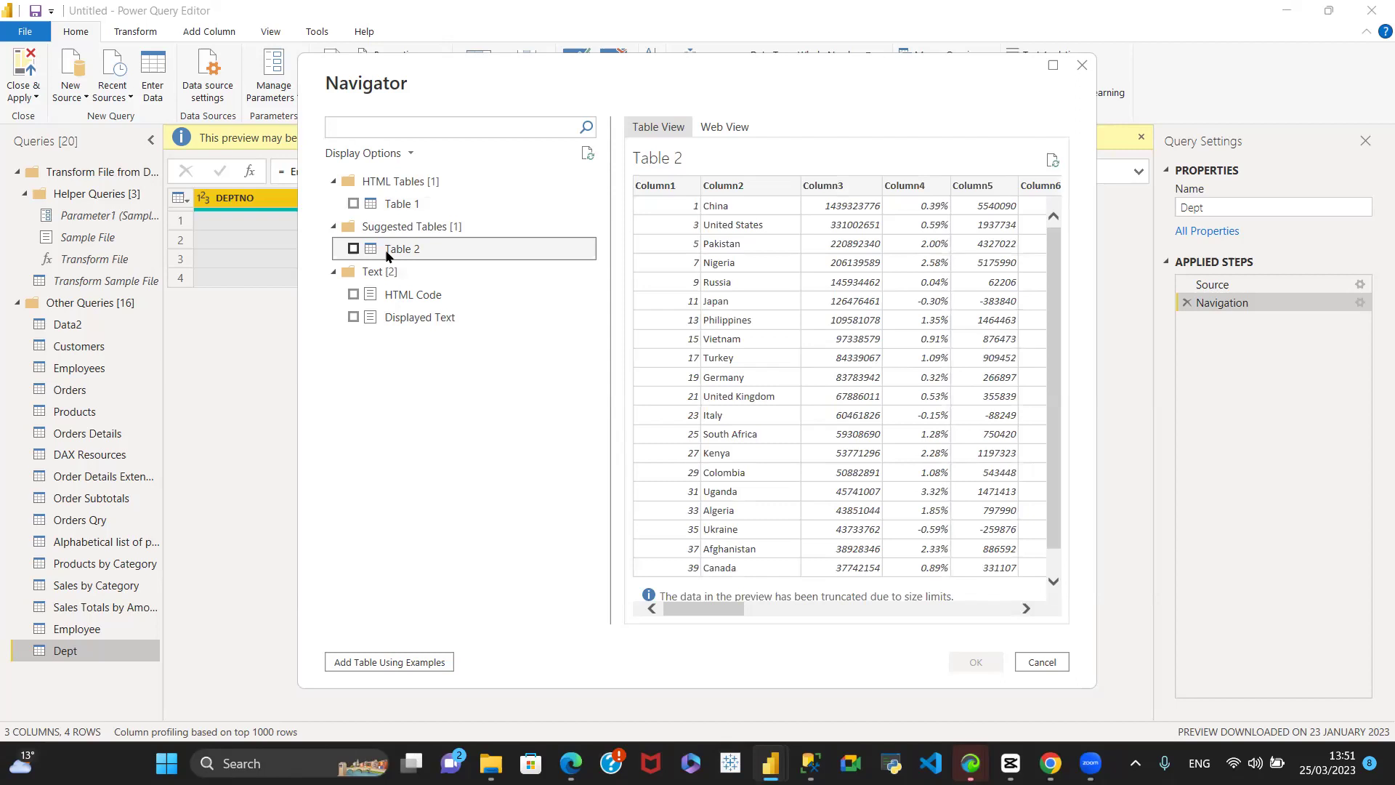
Step: Load Table 1 from the web page as a query and rename the query Population
{"action": "left_click", "coordinate": [353, 203]}
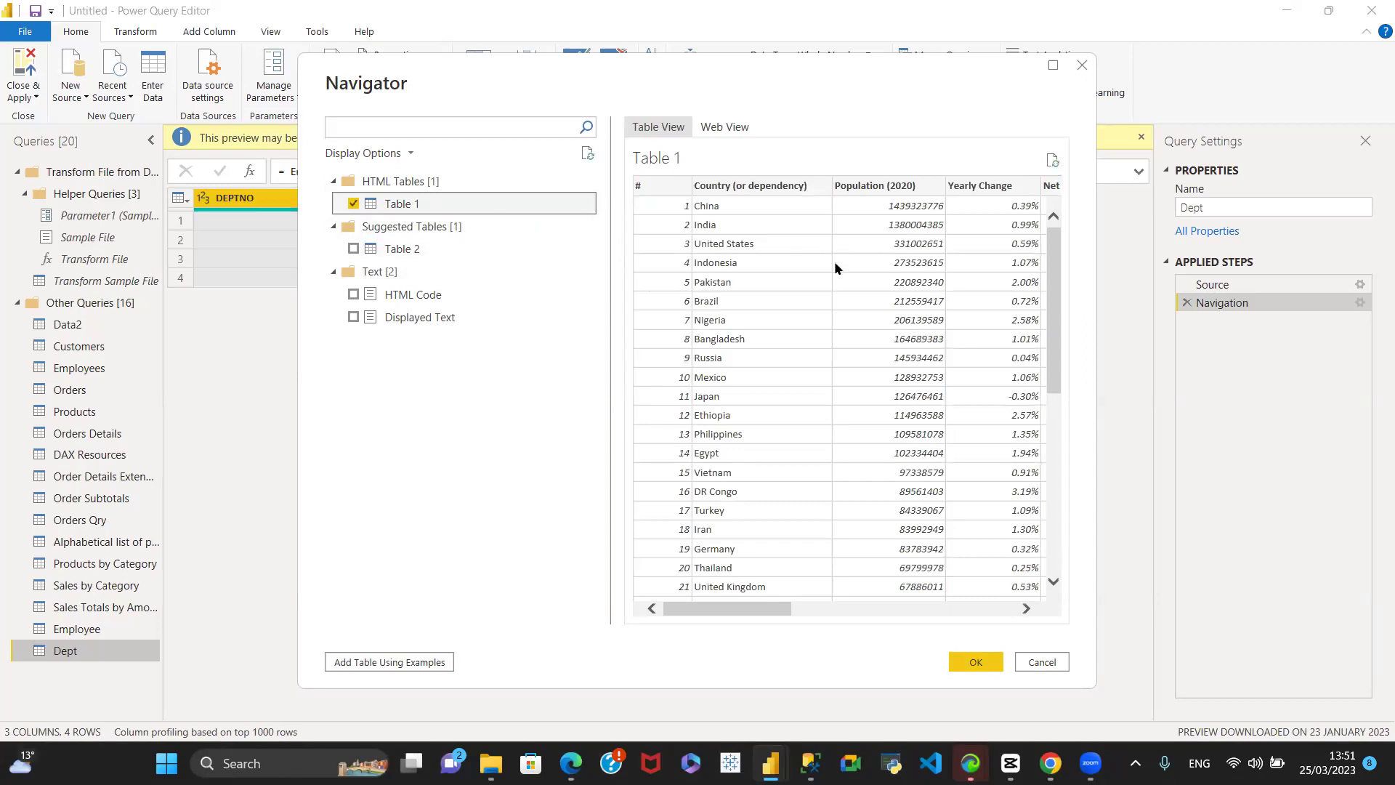
{"action": "left_click", "coordinate": [974, 662]}
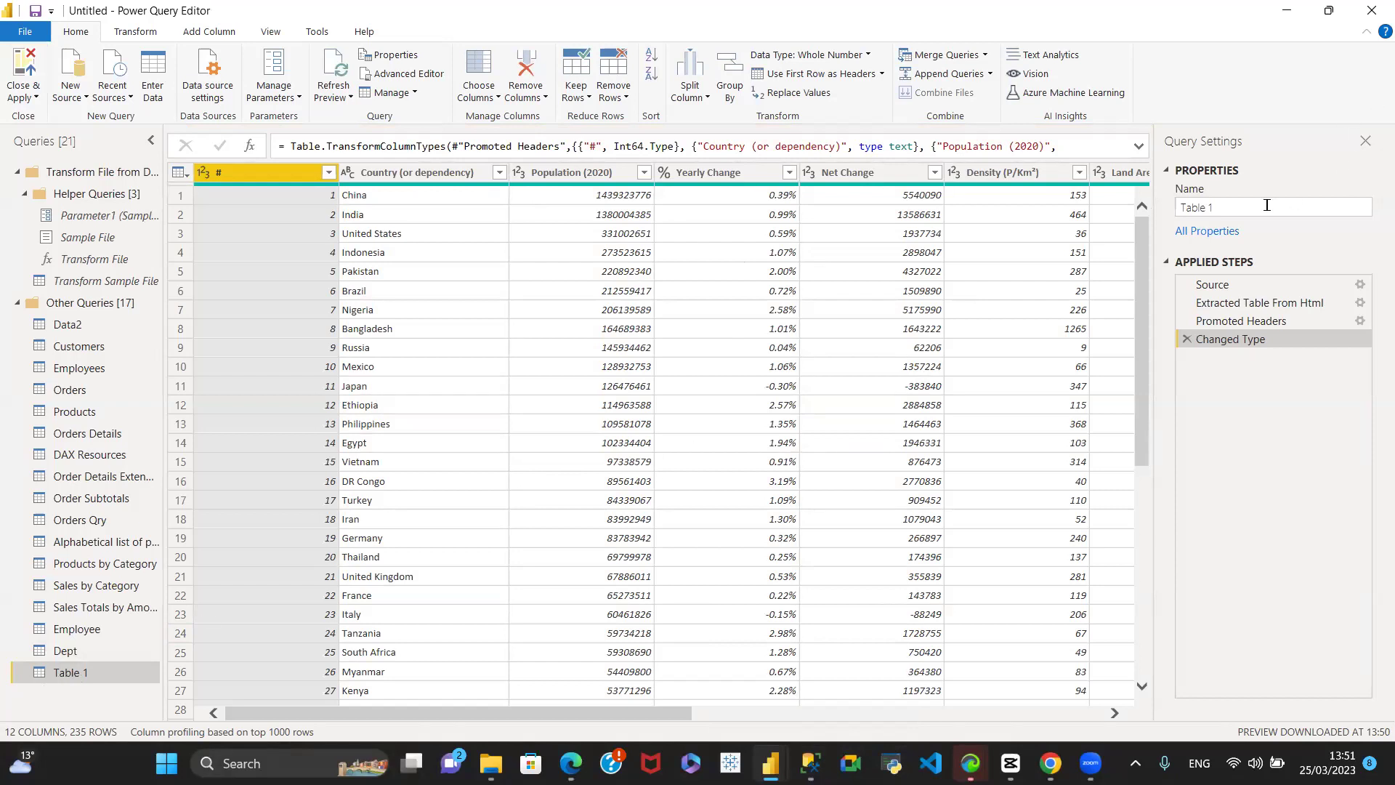
{"action": "left_click", "coordinate": [1227, 209]}
{"action": "left_click_drag", "start_coordinate": [1227, 209], "coordinate": [1182, 210]}
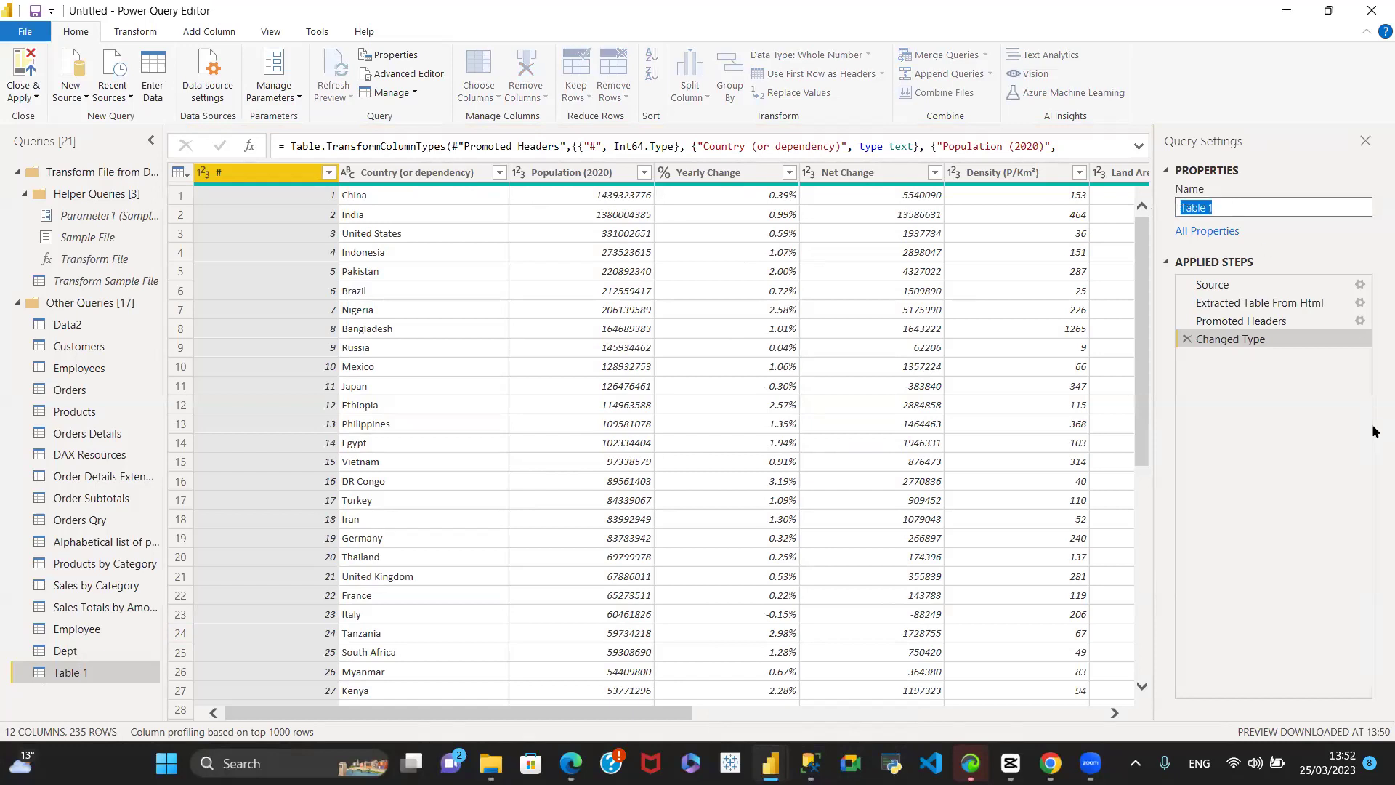
{"action": "type", "text": "W"}
{"action": "key", "text": "BackSpace"}
{"action": "key", "text": "BackSpace"}
{"action": "key", "text": "BackSpace"}
{"action": "type", "text": "Populatio"}
{"action": "key", "text": "Return"}
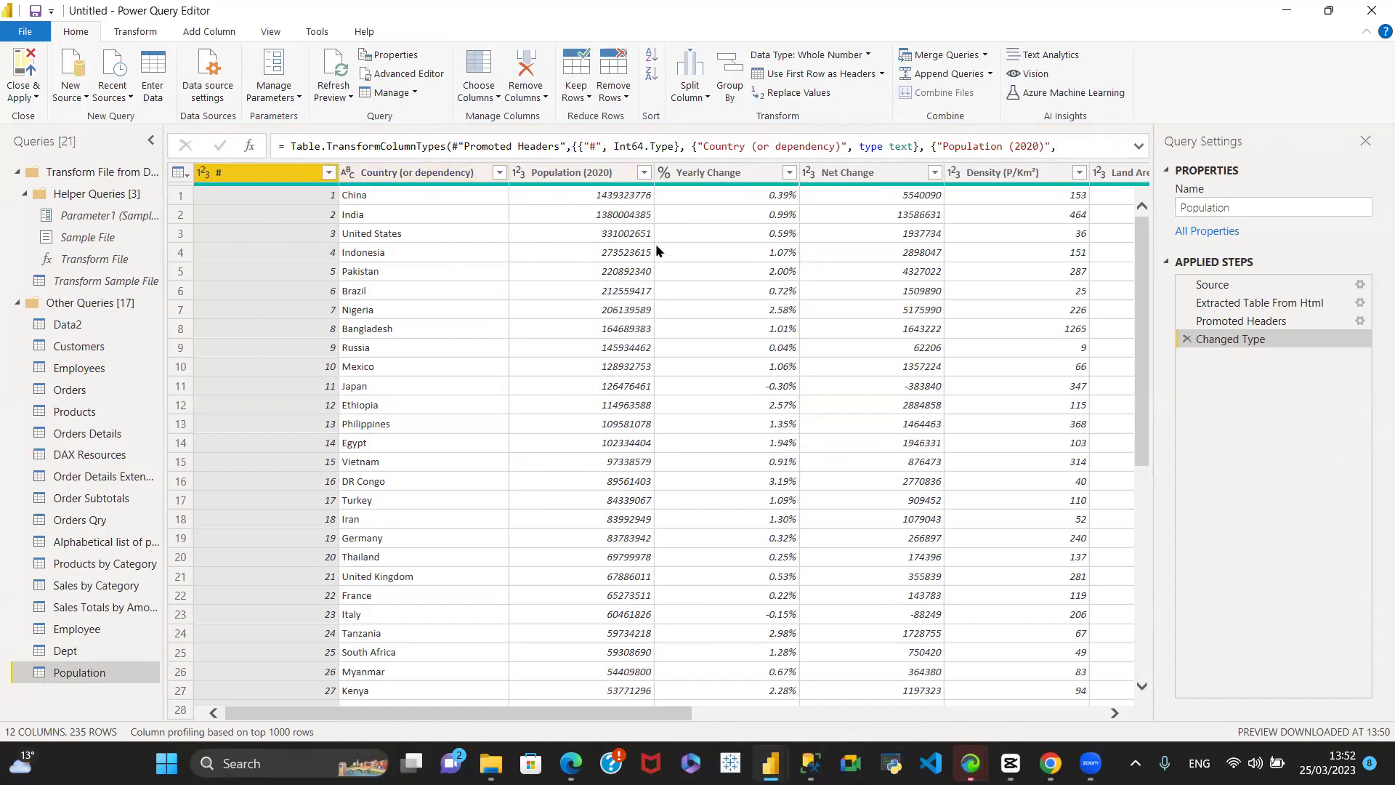
Step: Remove all columns from the Population query except Country (or dependency) and Population (2020)
{"action": "mouse_move", "coordinate": [590, 716]}
{"action": "left_mouse_down"}
{"action": "mouse_move", "coordinate": [1026, 675]}
{"action": "mouse_move", "coordinate": [614, 714]}
{"action": "left_mouse_up"}
{"action": "left_click", "coordinate": [434, 178]}
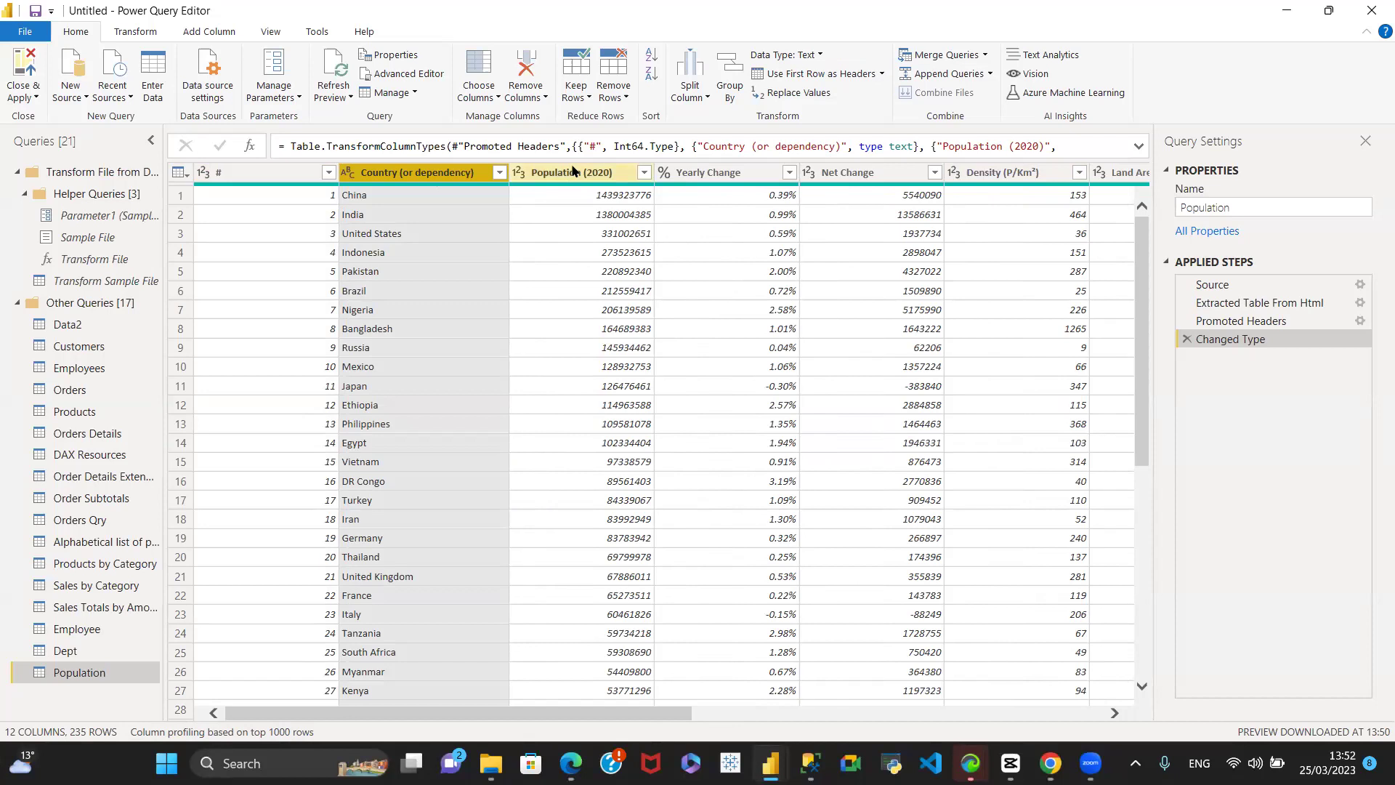
{"action": "left_click", "coordinate": [591, 174], "text": "ctrl"}
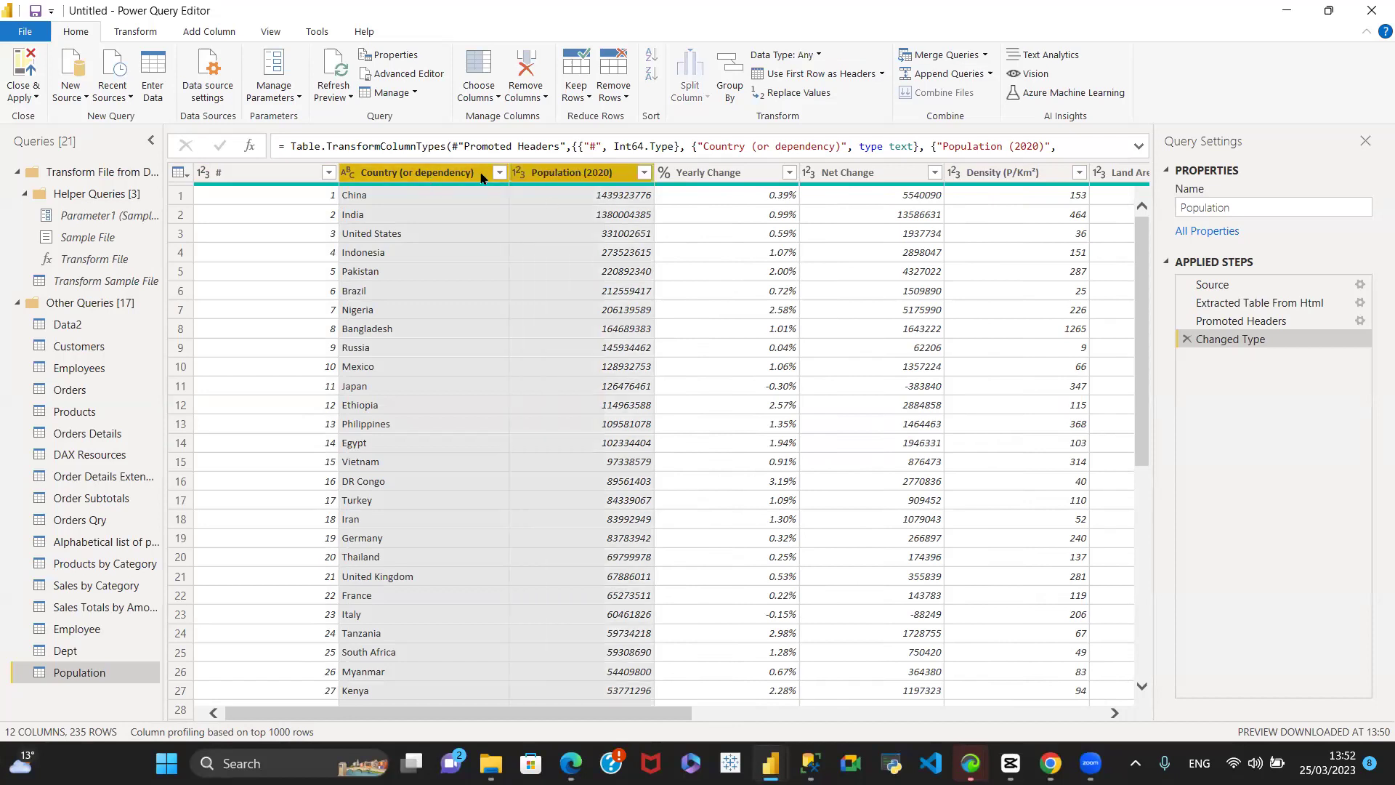
{"action": "right_click", "coordinate": [413, 176]}
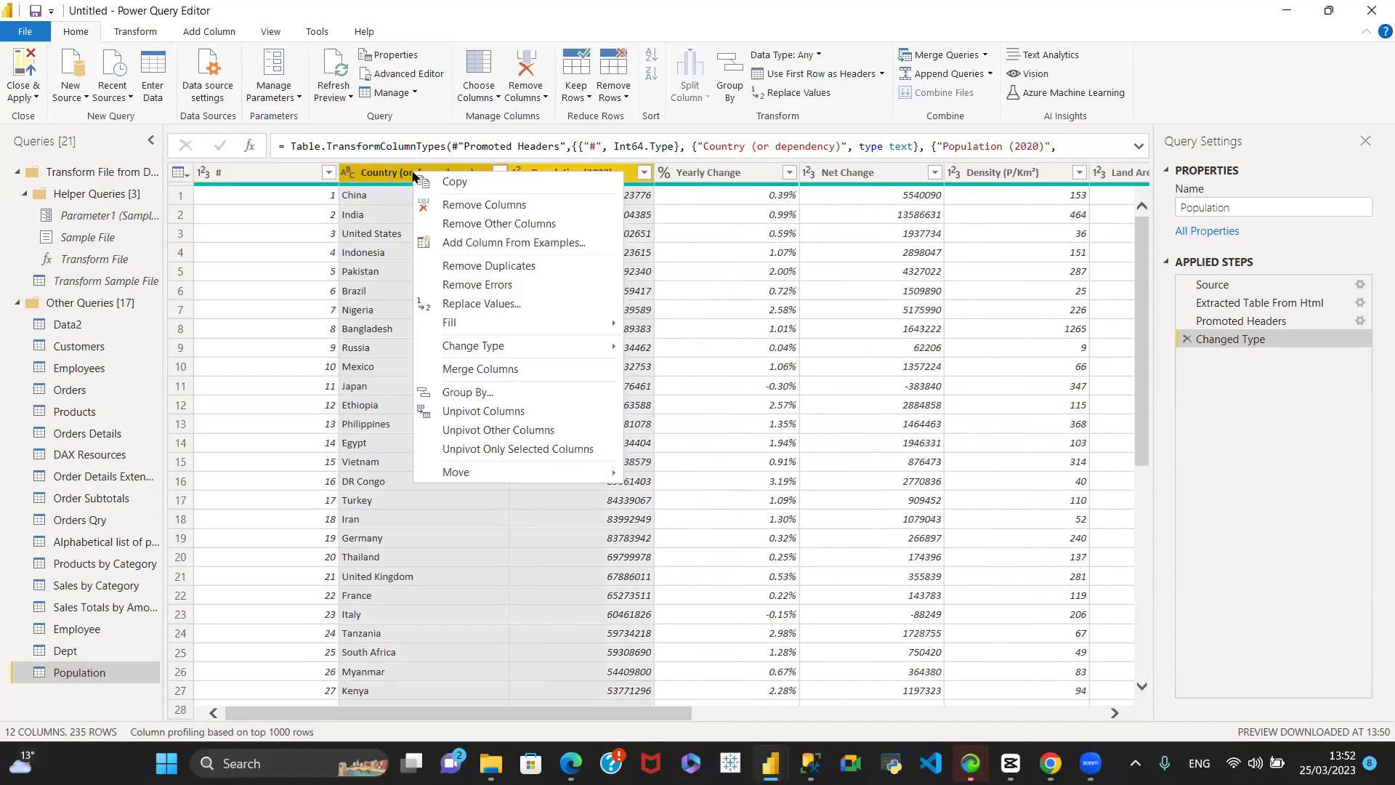
{"action": "left_click", "coordinate": [458, 228]}
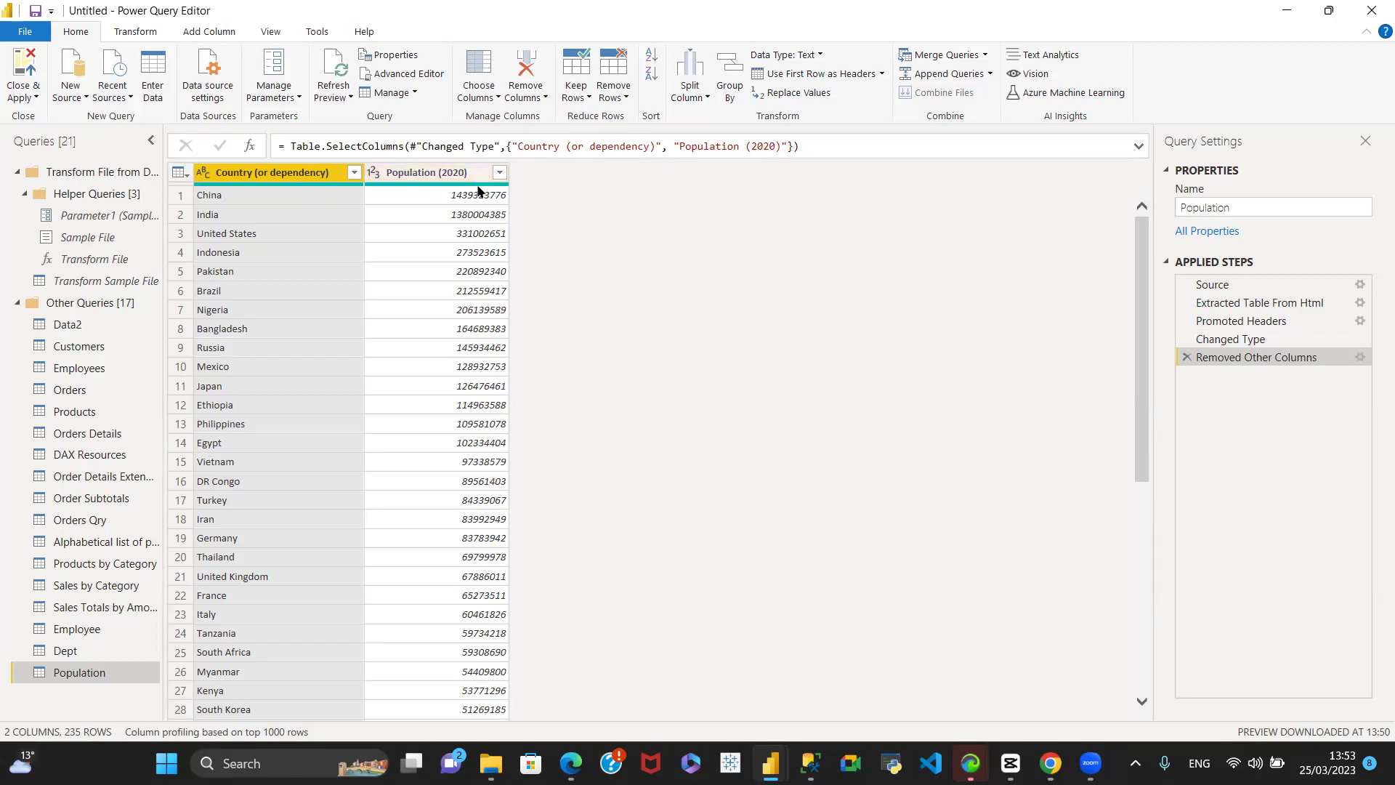
Step: Review the settings of the Population query's Source, Extracted Table From Html and Promoted Headers steps
{"action": "left_click", "coordinate": [1363, 288]}
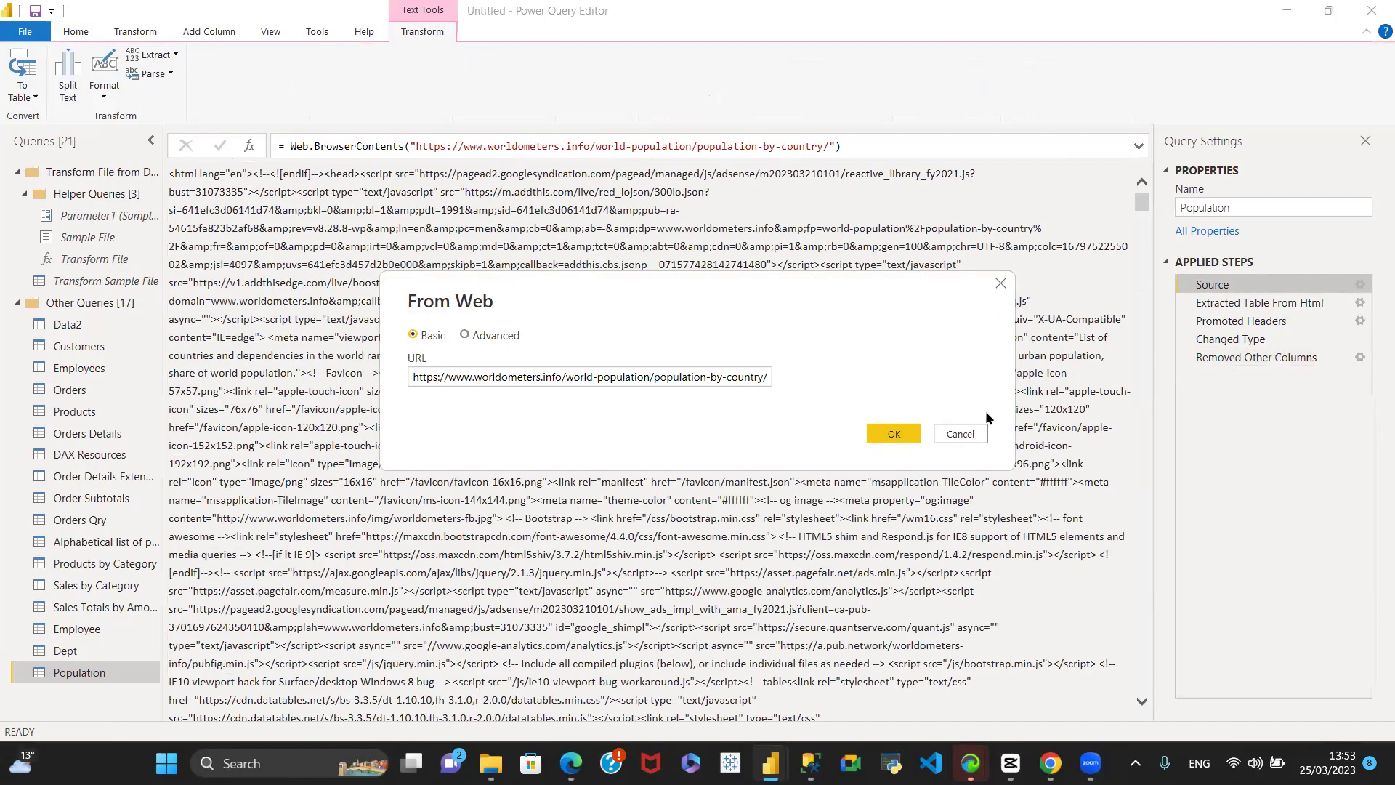
{"action": "left_click", "coordinate": [970, 433]}
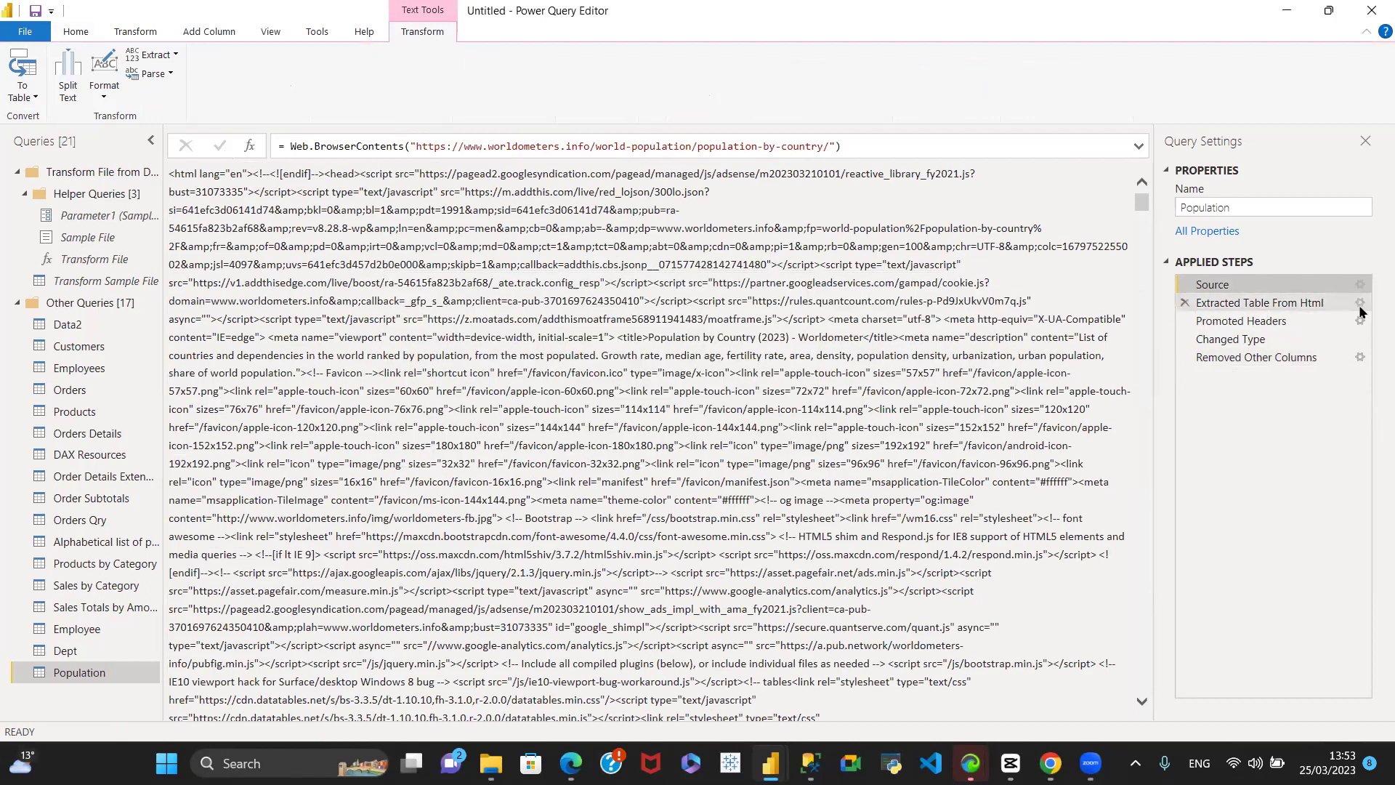
{"action": "left_click", "coordinate": [1362, 311]}
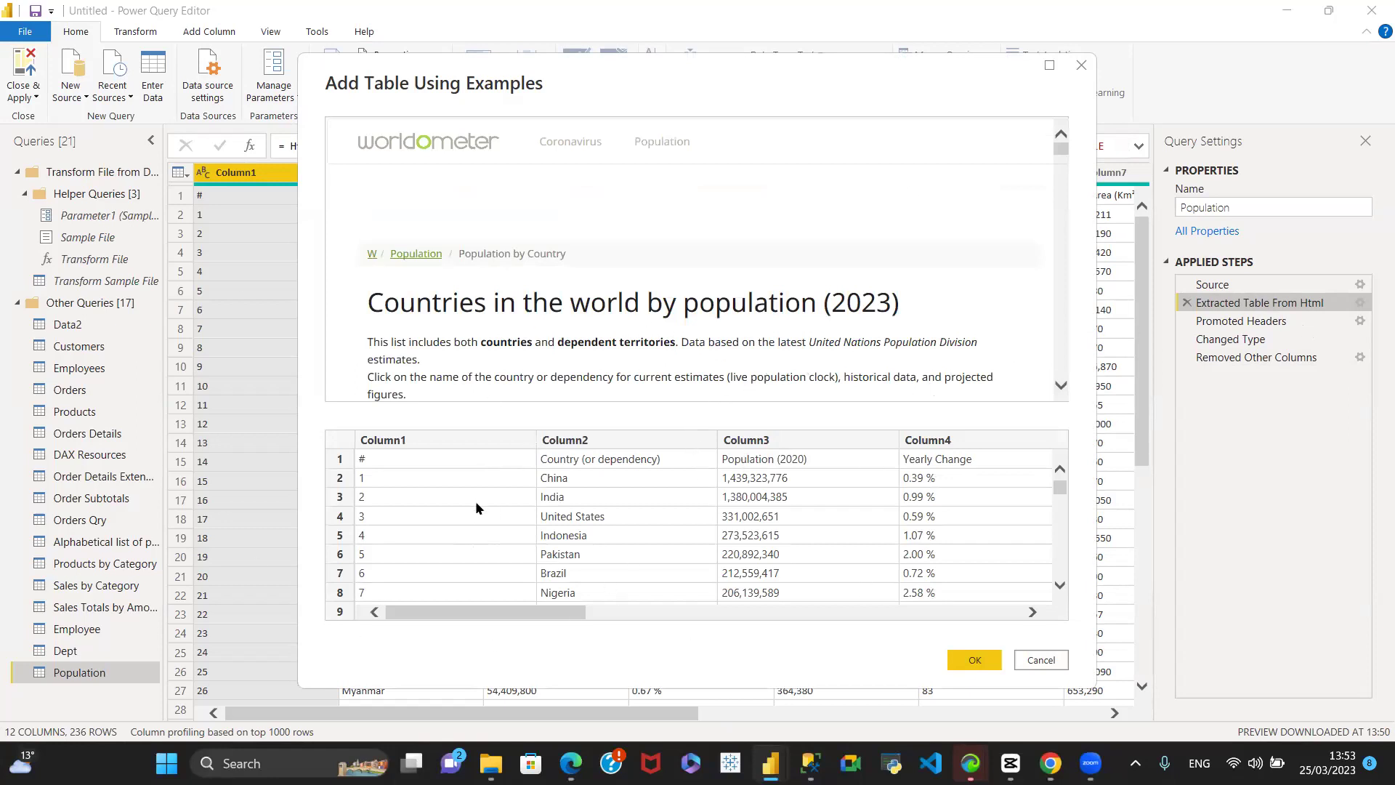
{"action": "scroll", "coordinate": [486, 477], "scroll_direction": "down", "scroll_amount": 3}
{"action": "left_click", "coordinate": [989, 661]}
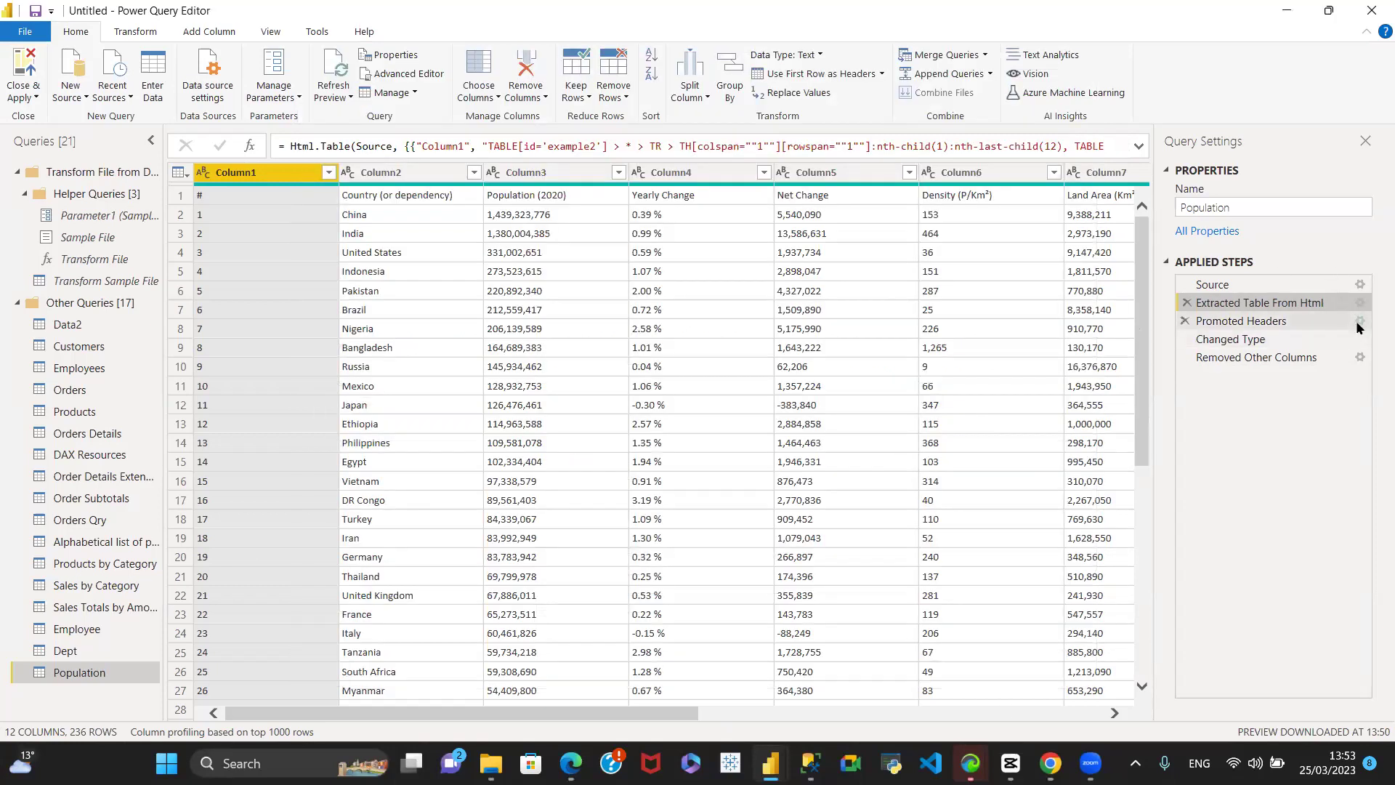
{"action": "left_click", "coordinate": [1358, 322]}
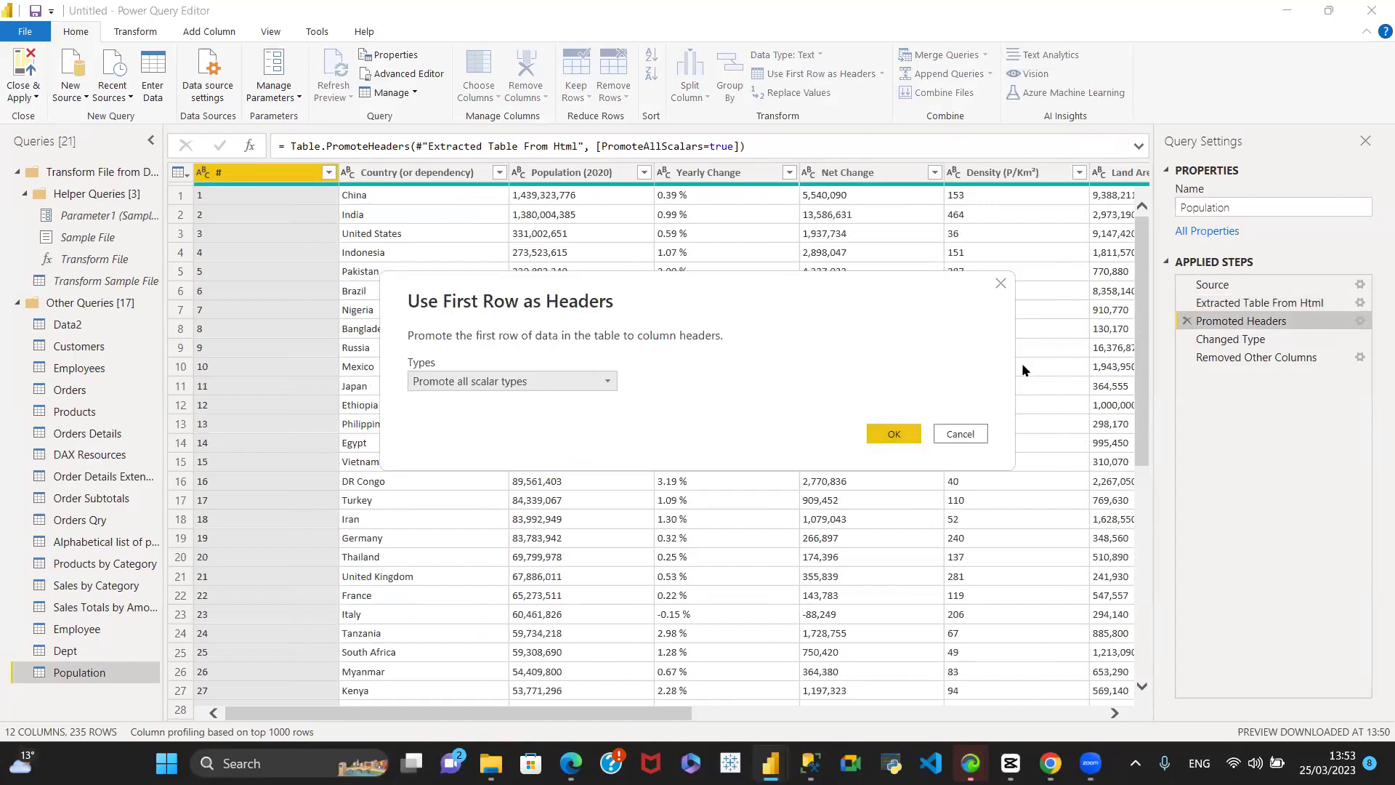
{"action": "left_click", "coordinate": [961, 433]}
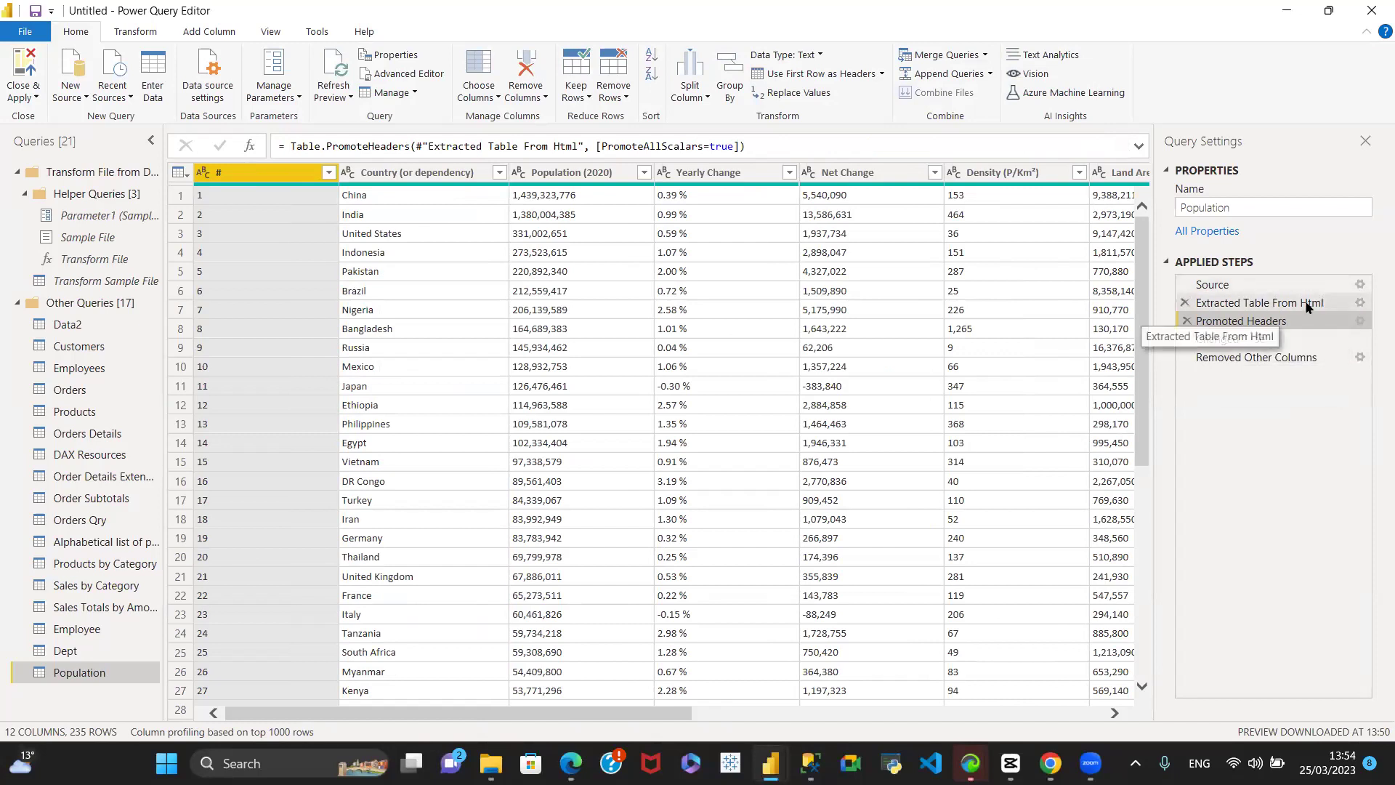
Step: View the data at the Extracted Table From Html and Source steps, and return to the Removed Other Columns step
{"action": "left_click", "coordinate": [1327, 300]}
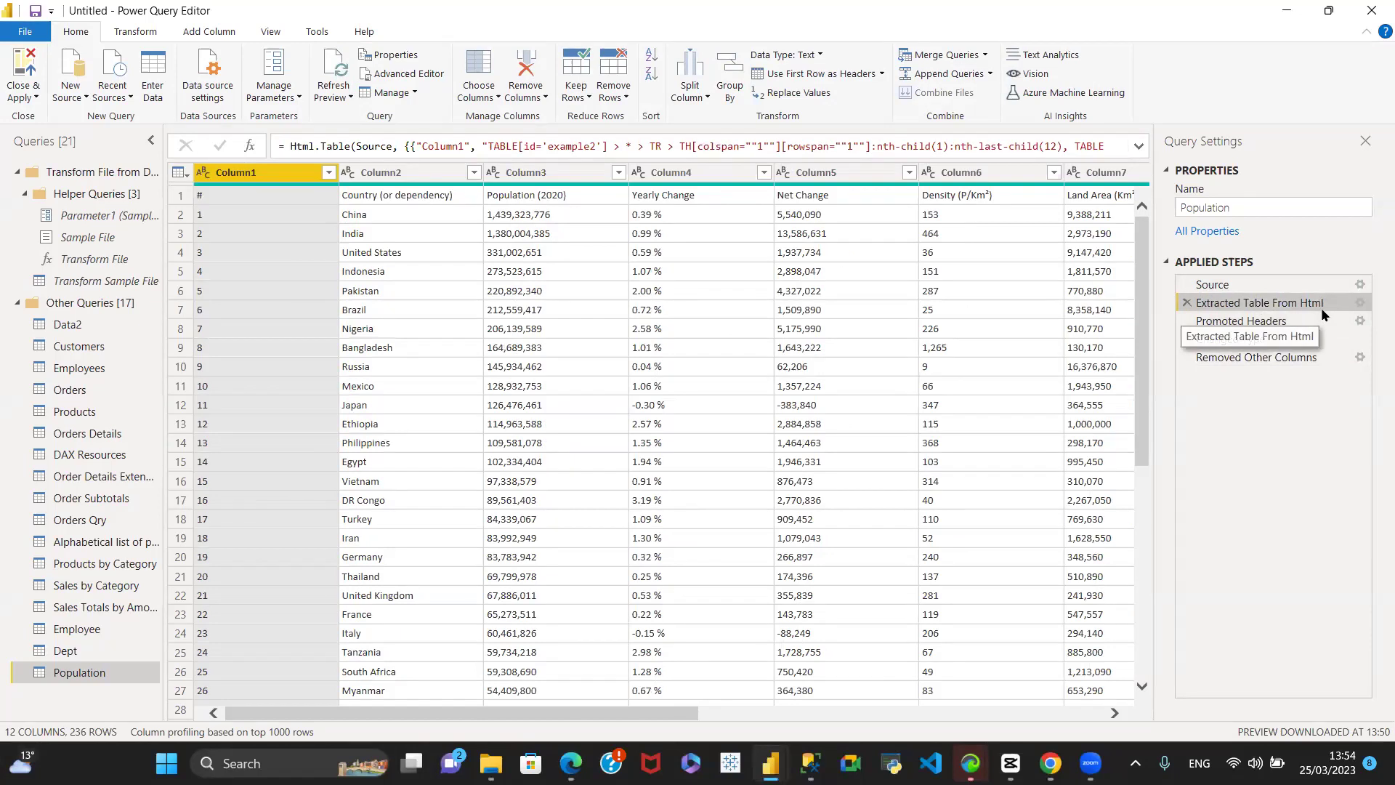
{"action": "left_click", "coordinate": [1323, 283]}
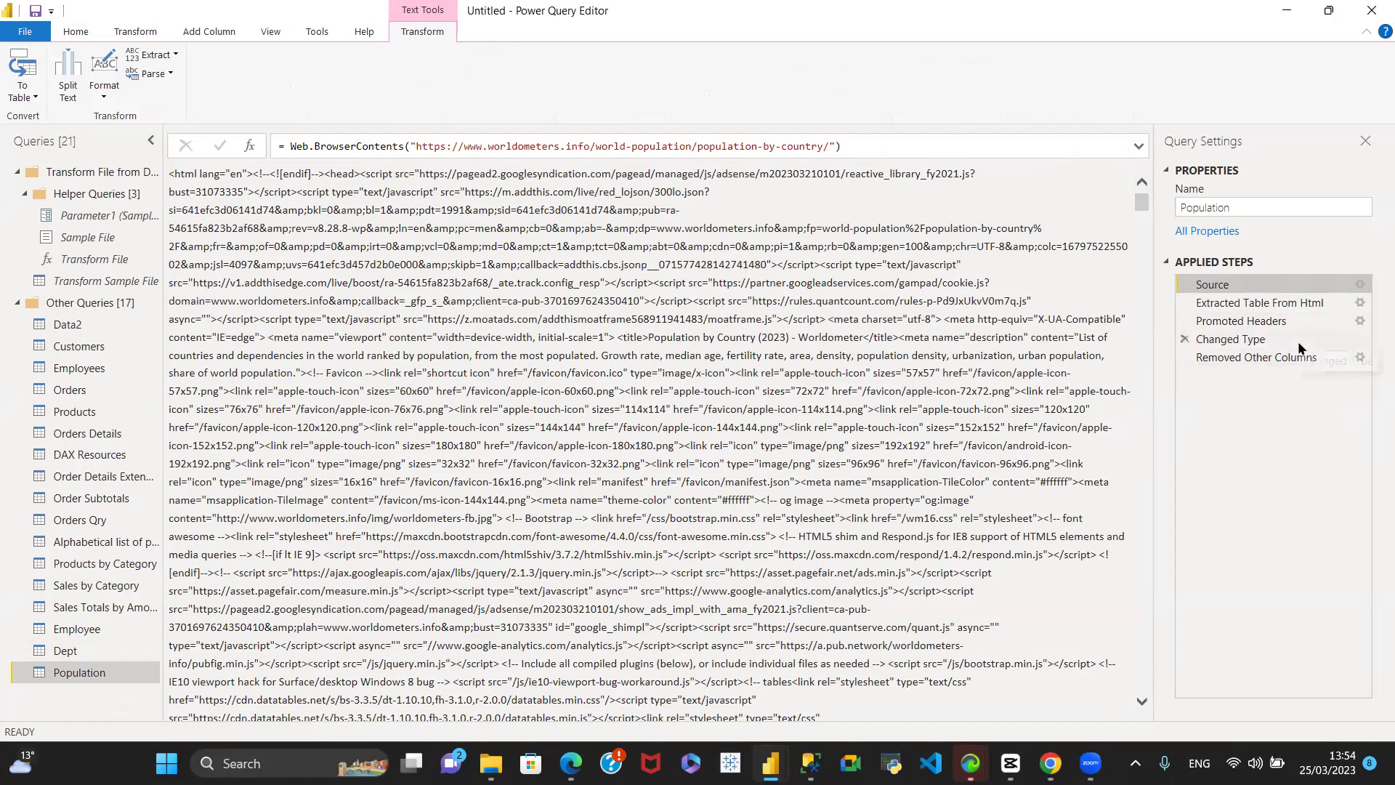
{"action": "left_click", "coordinate": [1298, 359]}
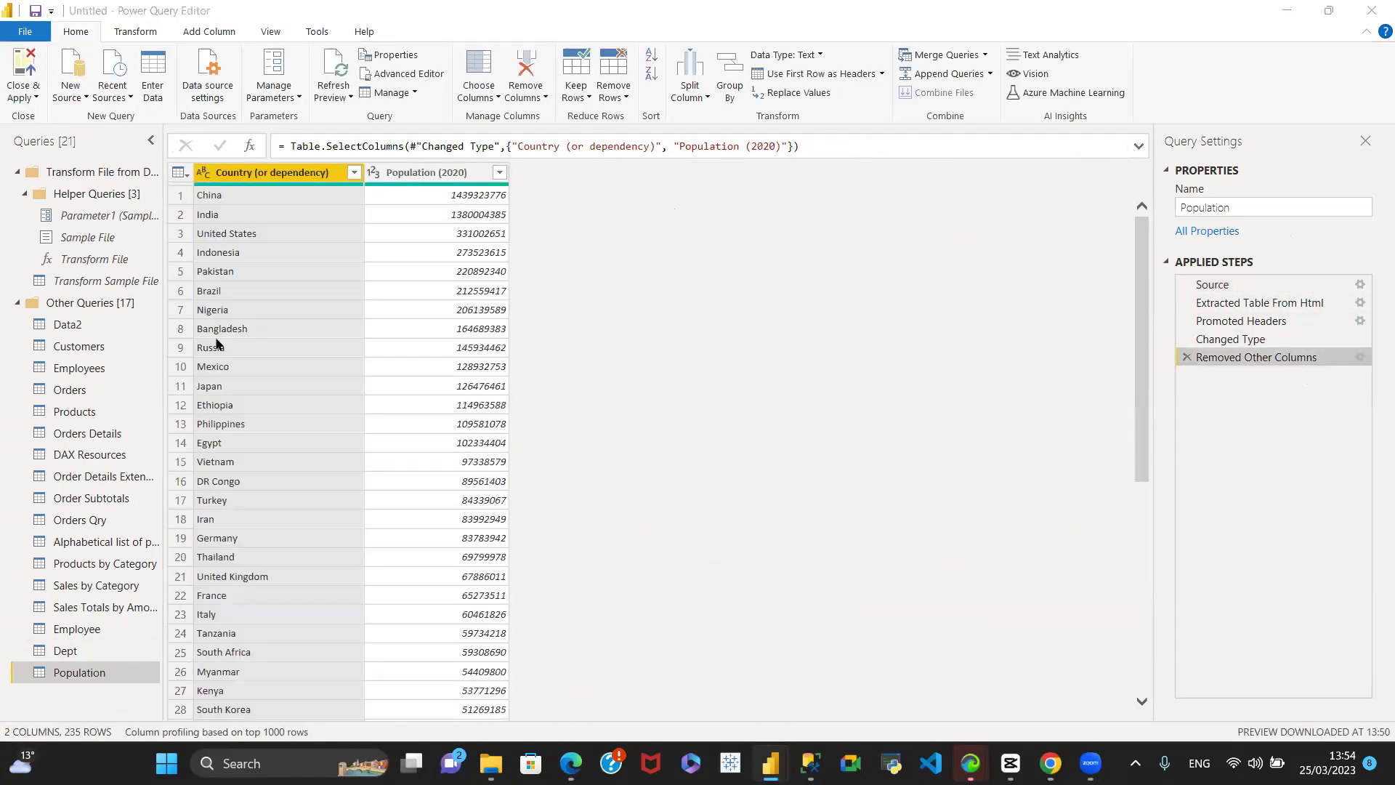
Step: Import the Temp IoT data set CSV file from Documents as a new query, with comma delimiter and type detection based on the first 200 rows
{"action": "left_click", "coordinate": [72, 93]}
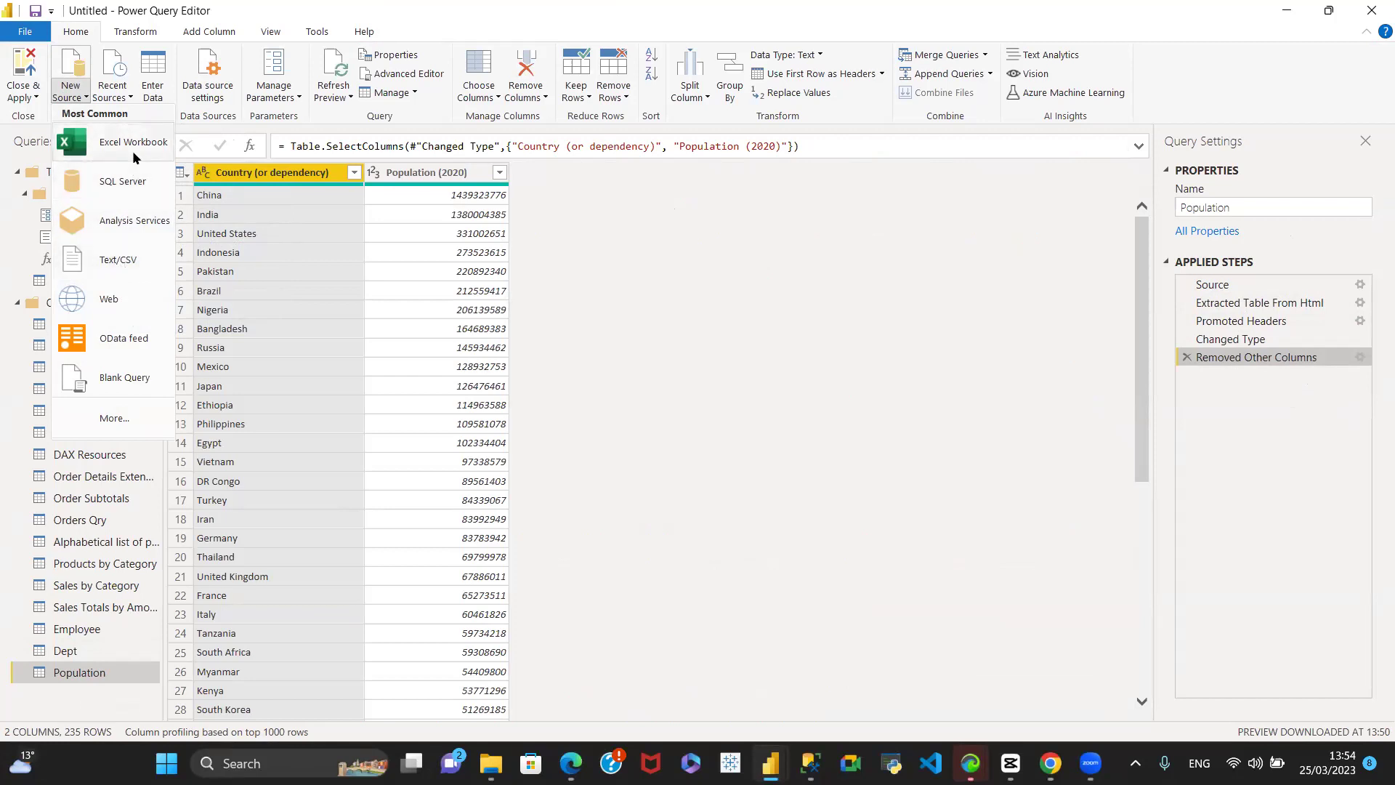
{"action": "left_click", "coordinate": [99, 259]}
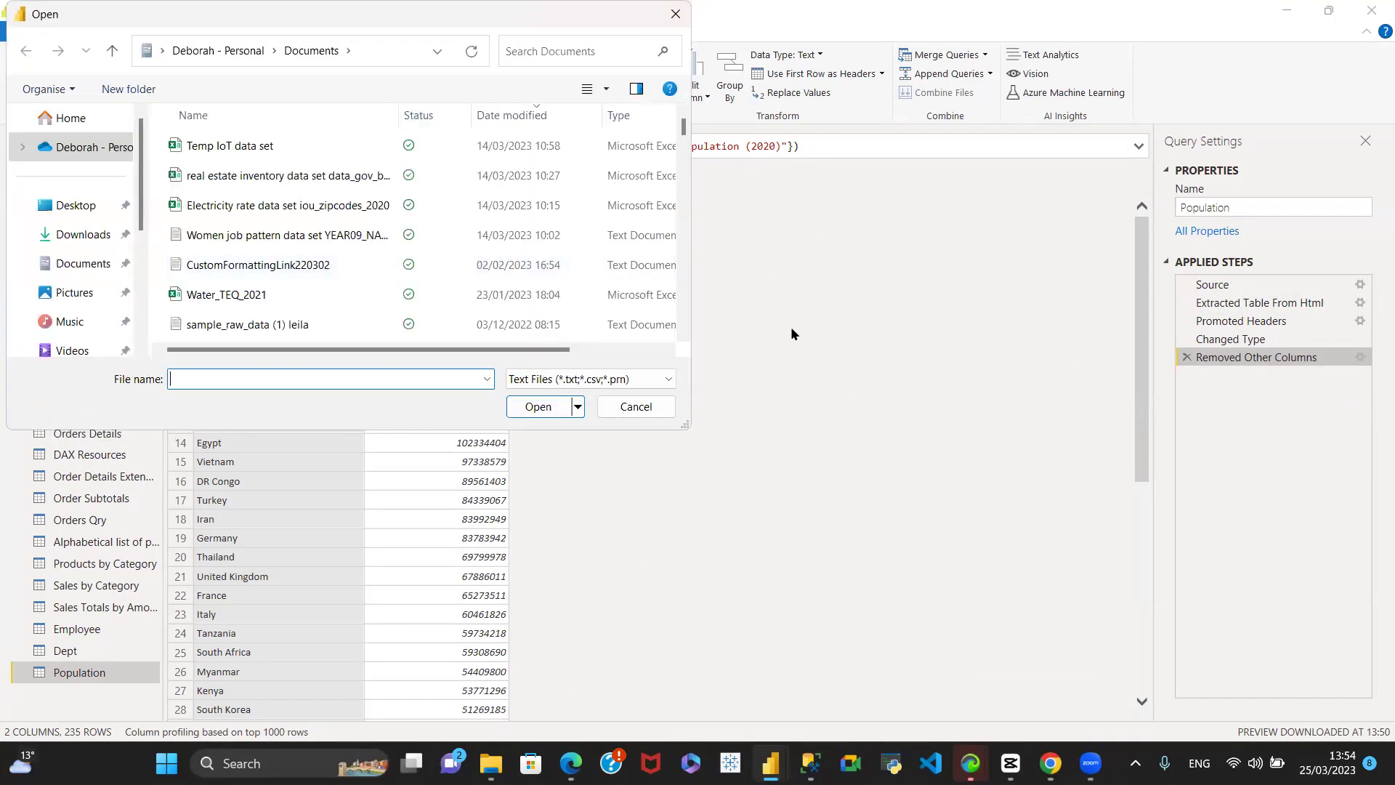
{"action": "left_click", "coordinate": [273, 145]}
{"action": "left_click", "coordinate": [541, 407]}
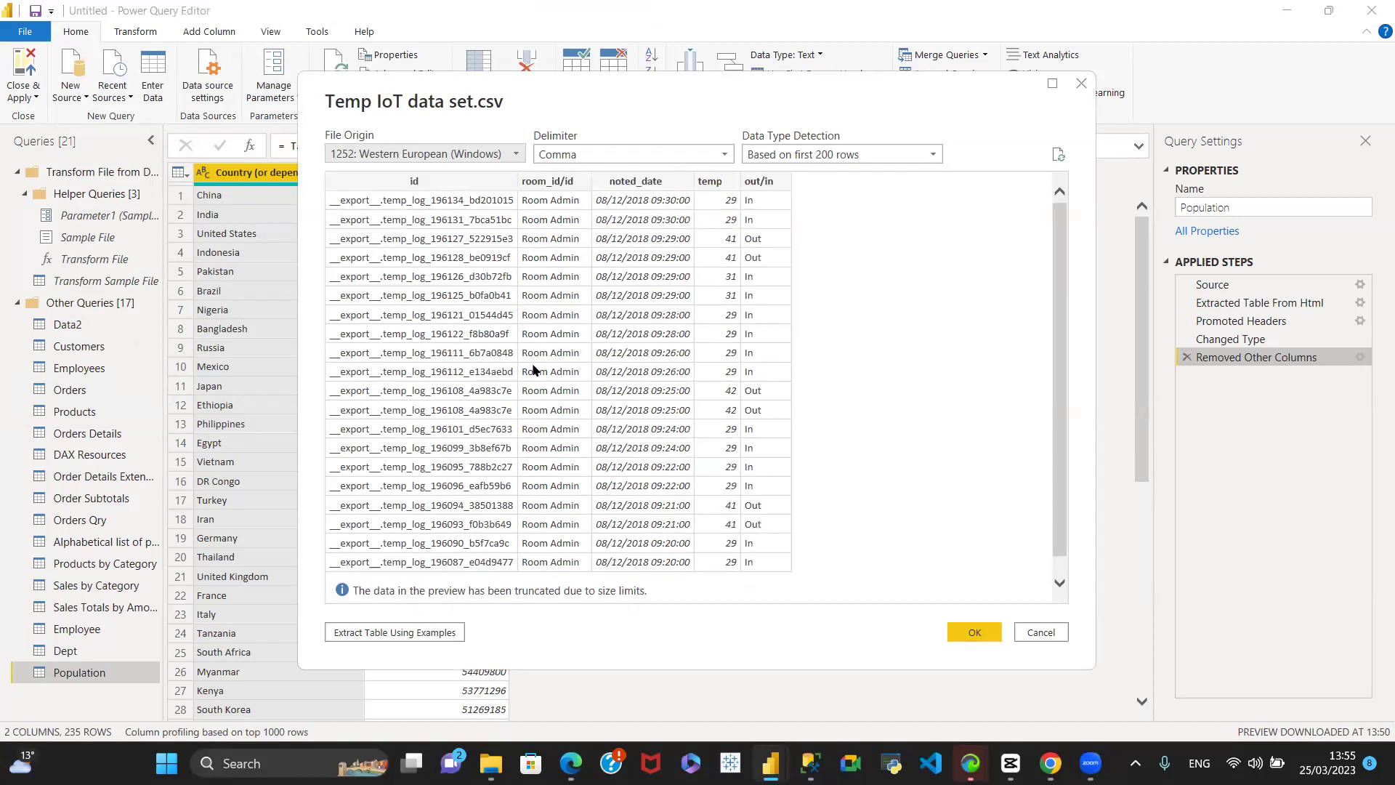
{"action": "scroll", "coordinate": [445, 225], "scroll_direction": "down", "scroll_amount": 1}
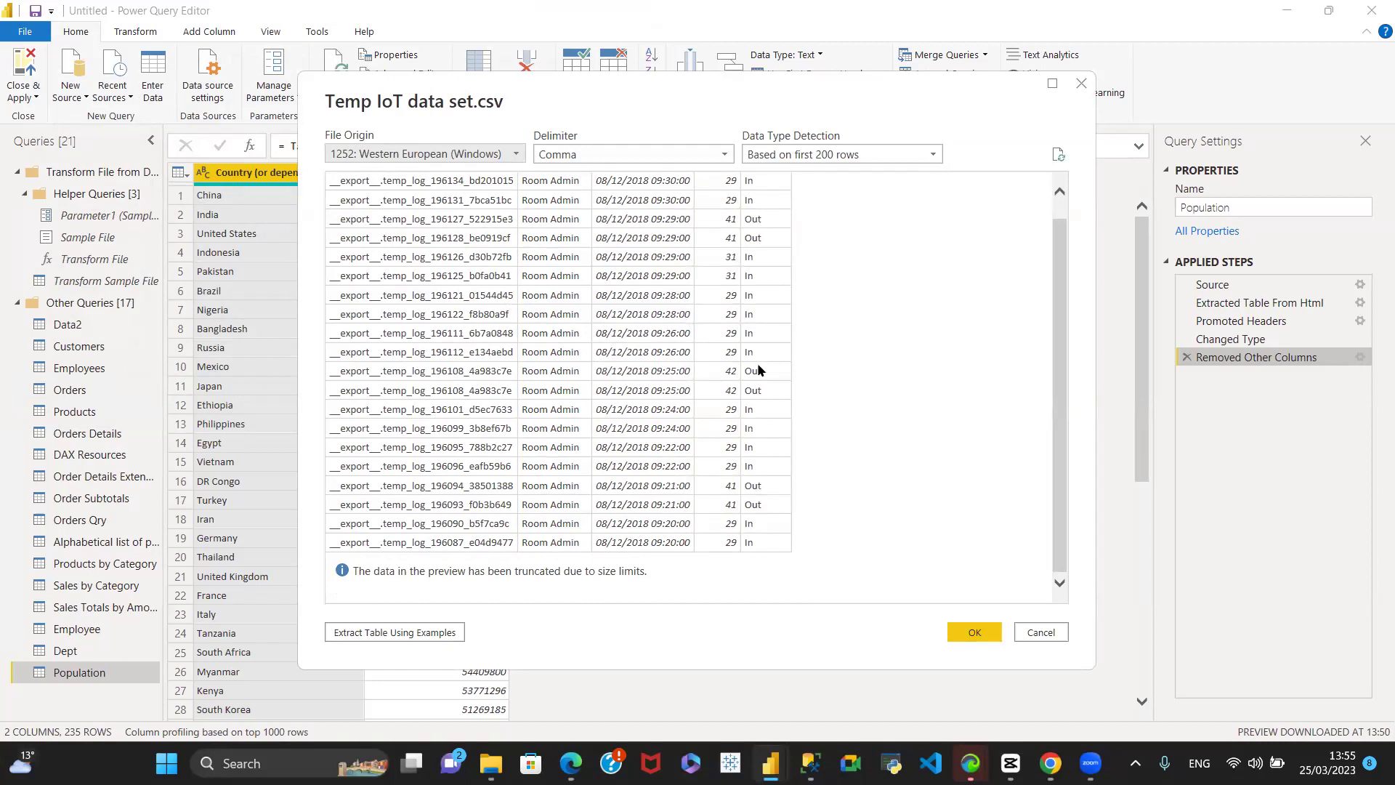
{"action": "left_click", "coordinate": [956, 639]}
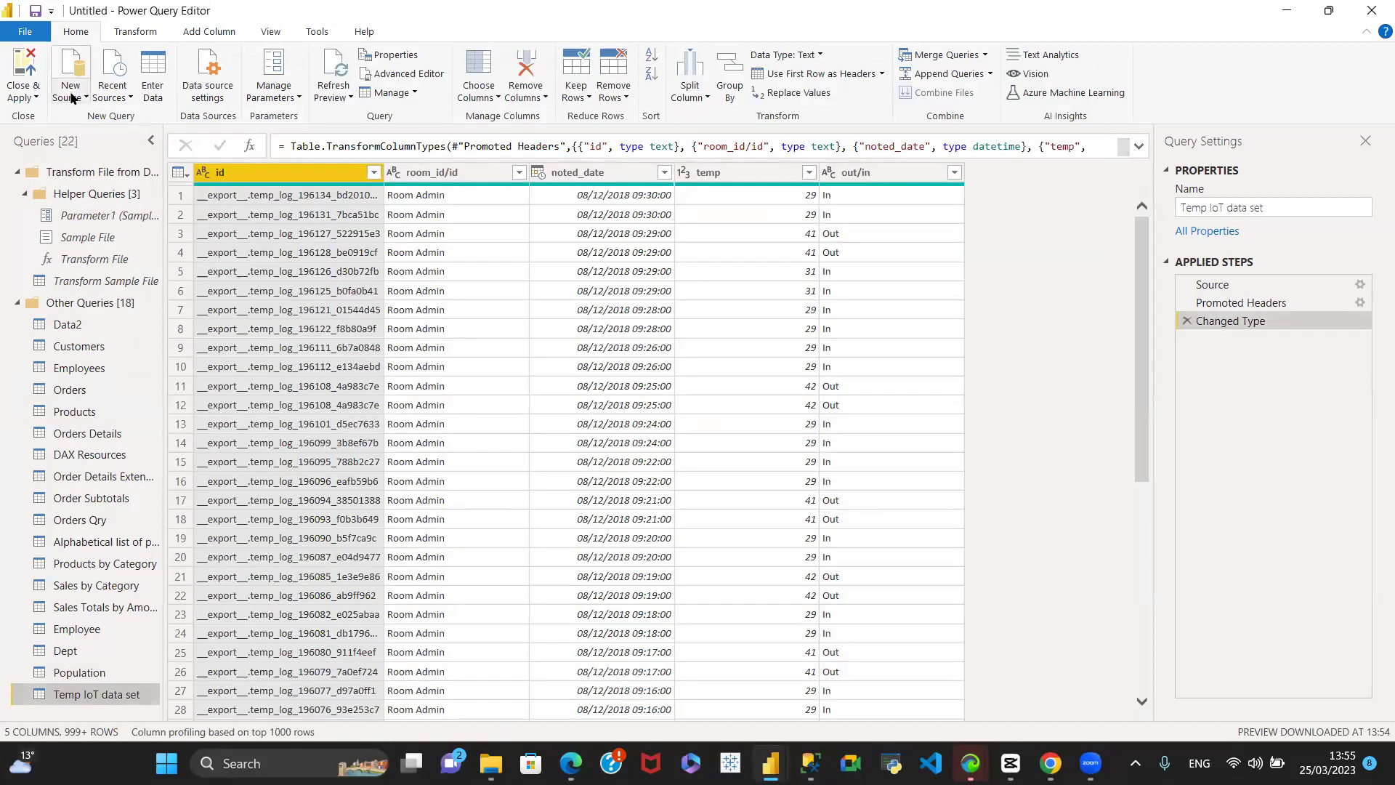
Step: View the full list of available data source connectors in Get Data and close it without connecting
{"action": "left_click", "coordinate": [69, 97]}
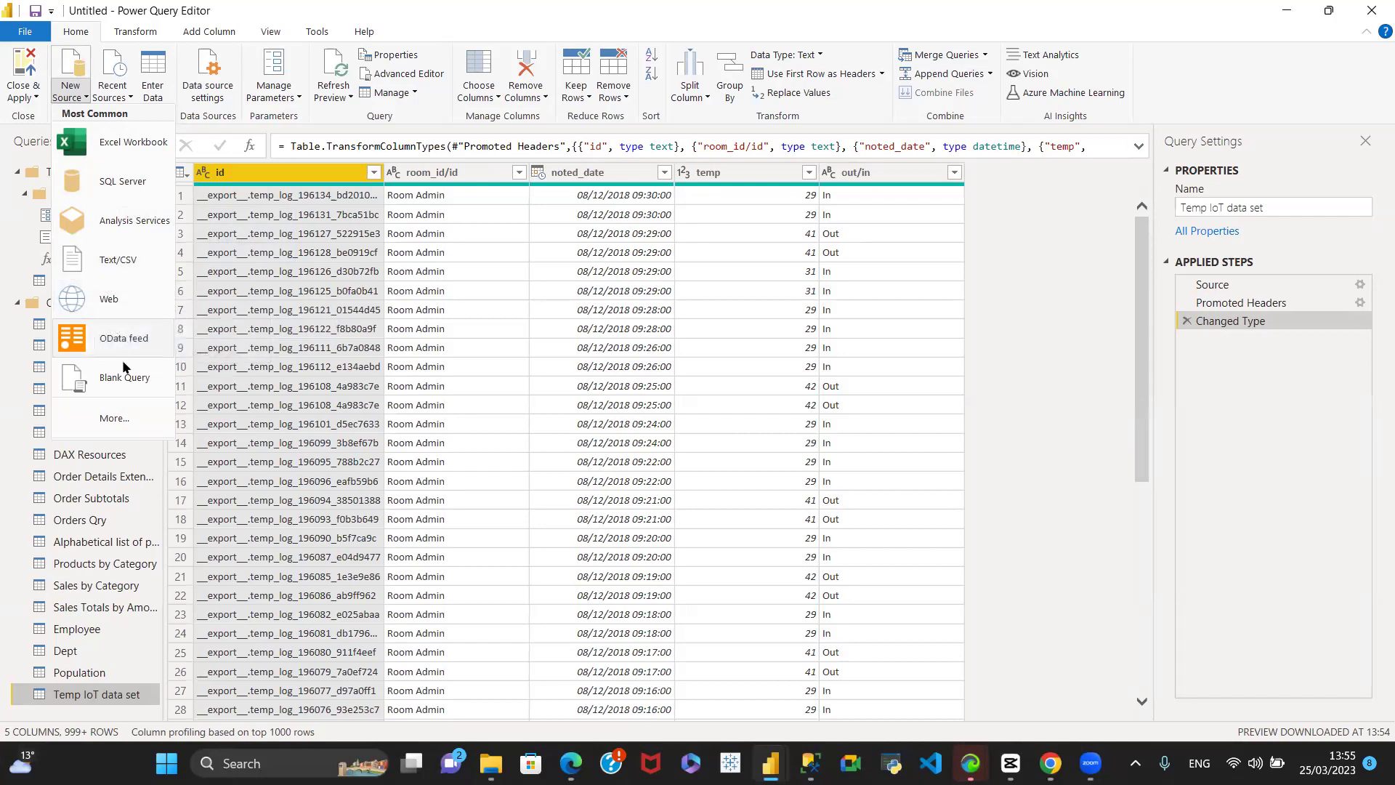
{"action": "left_click", "coordinate": [110, 420]}
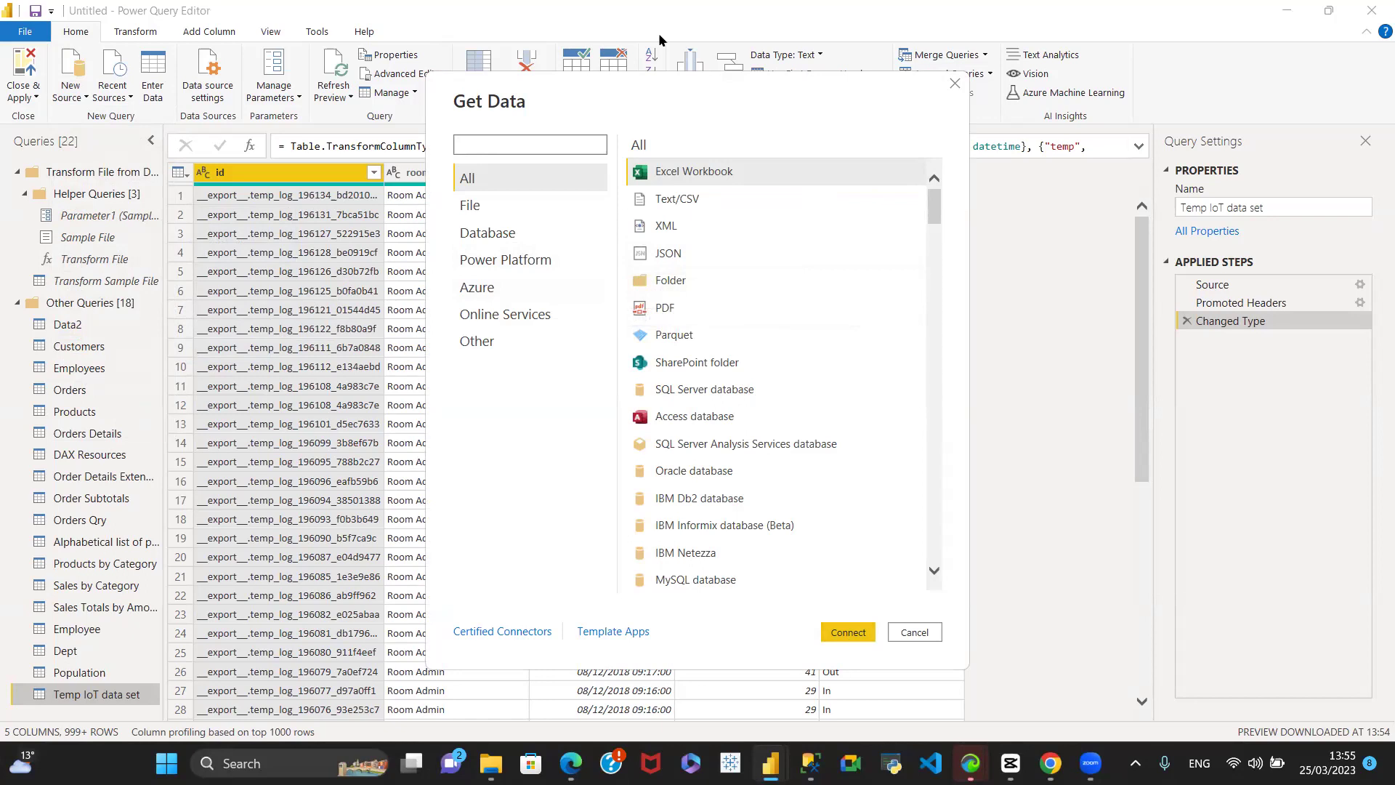
{"action": "left_click", "coordinate": [955, 84]}
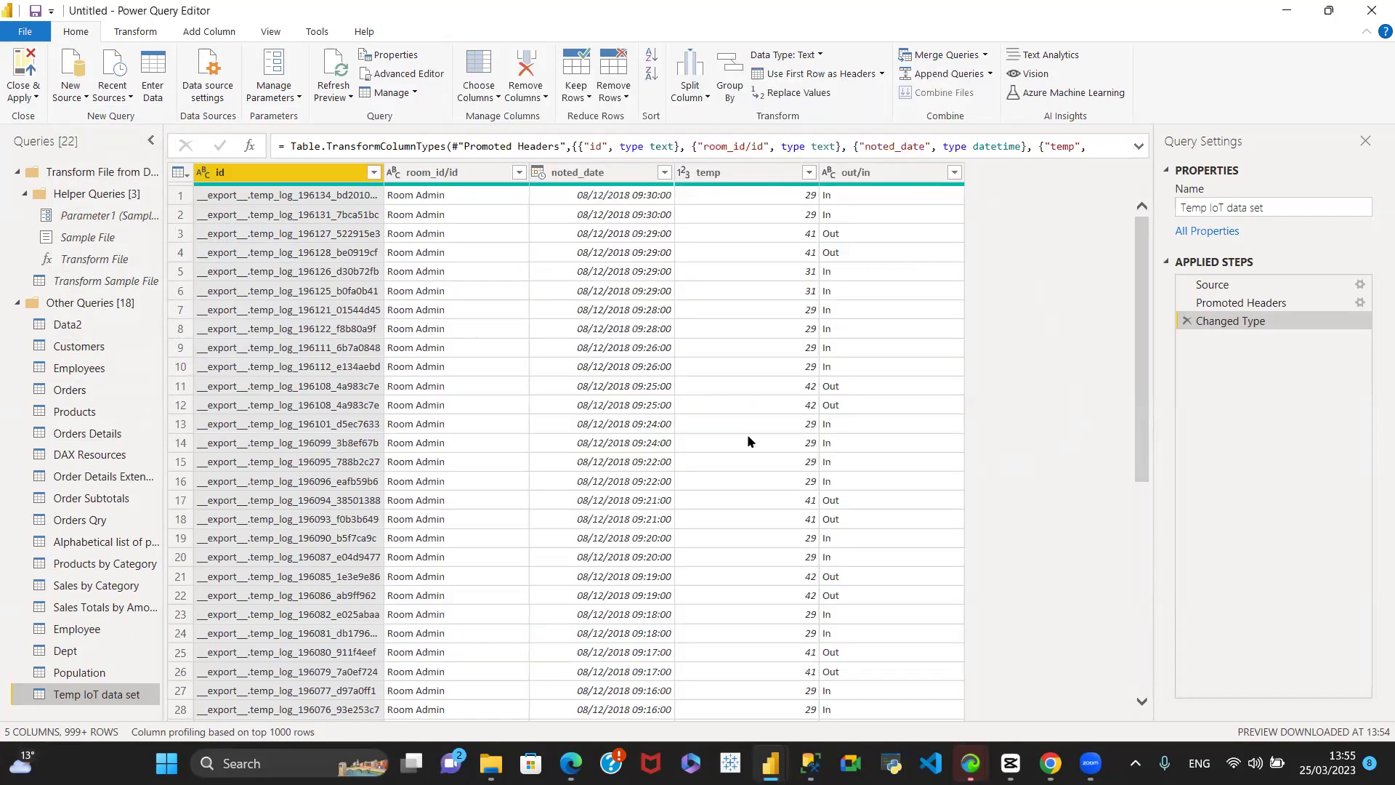